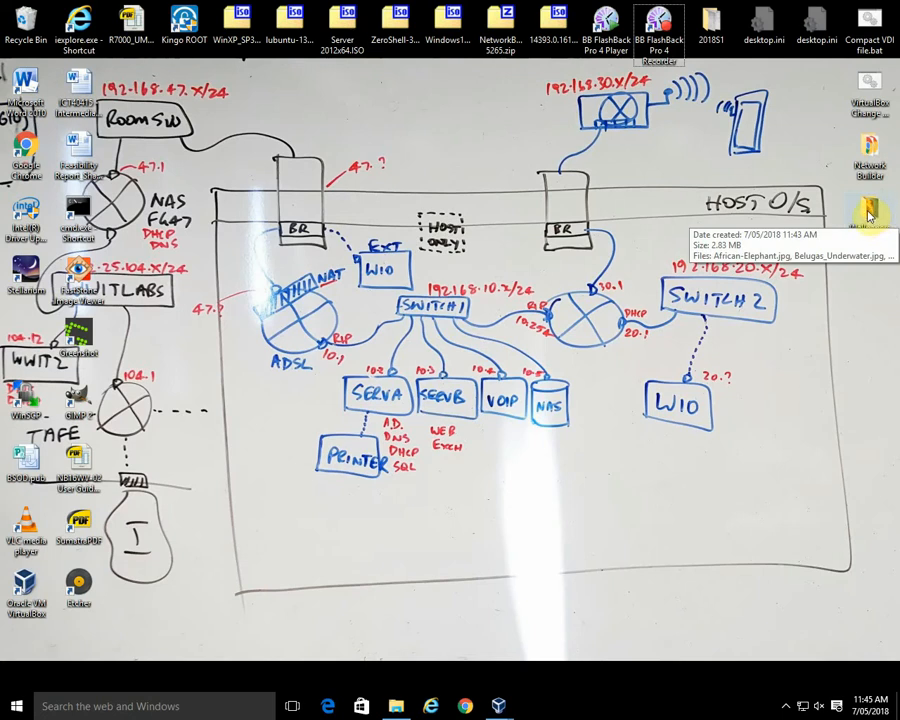
Step: Check the contents of the Wallpapers folder on the host desktop and close it again
{"action": "double_click", "coordinate": [868, 213]}
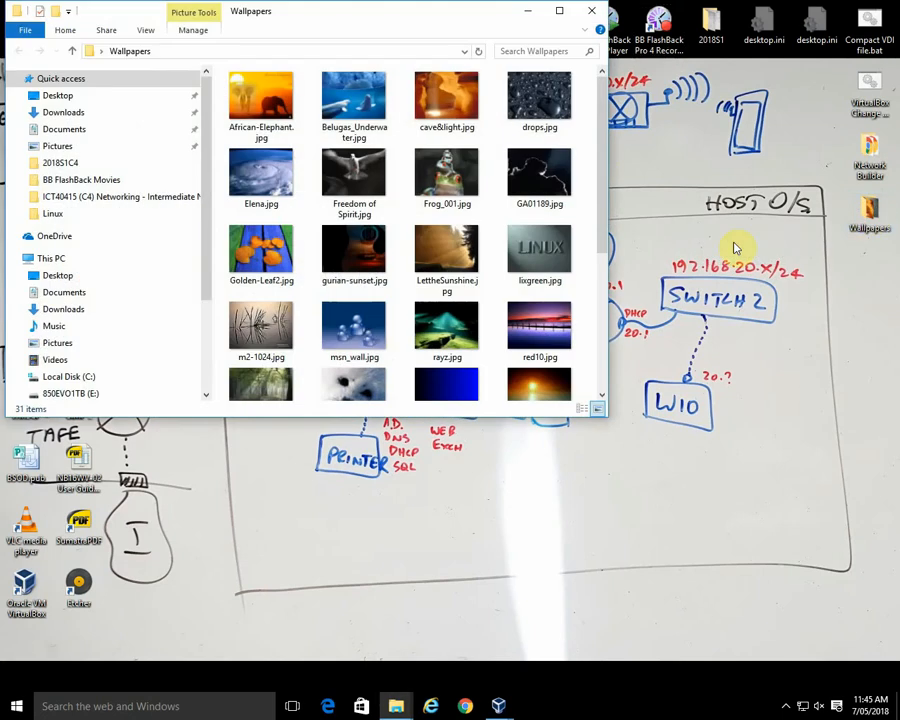
{"action": "left_click", "coordinate": [591, 11]}
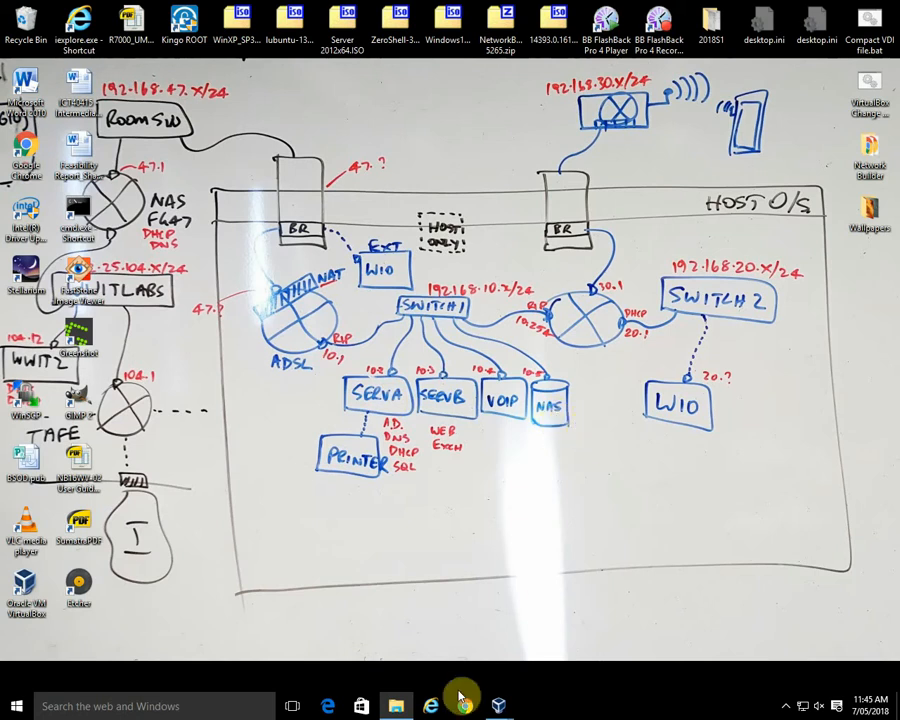
Step: Switch to the NAS virtual machine and open its RAID1 (R:) drive in File Explorer
{"action": "mouse_move", "coordinate": [498, 704]}
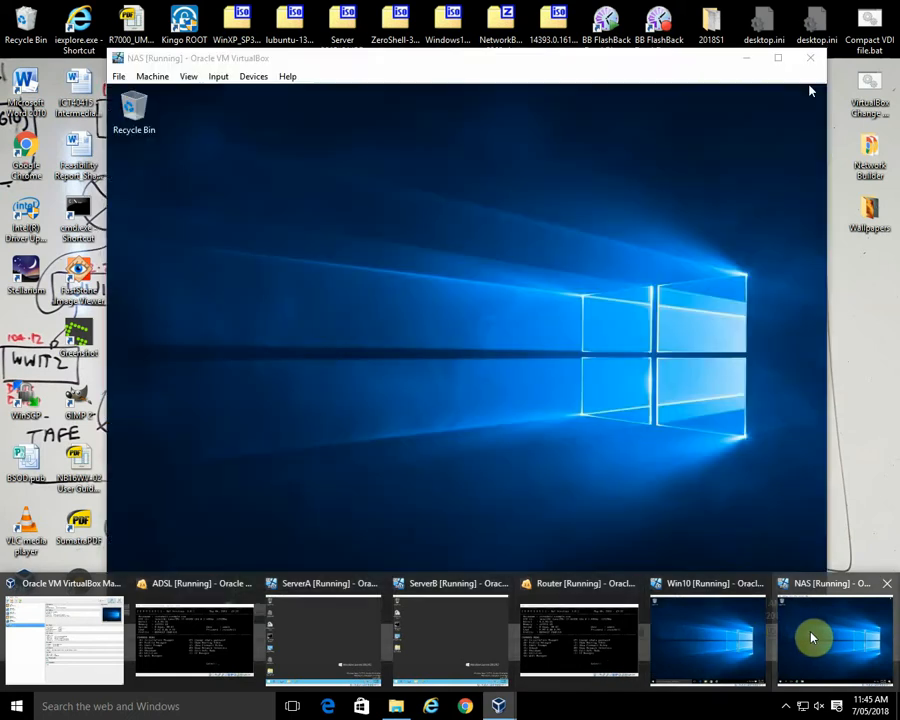
{"action": "left_click", "coordinate": [808, 636]}
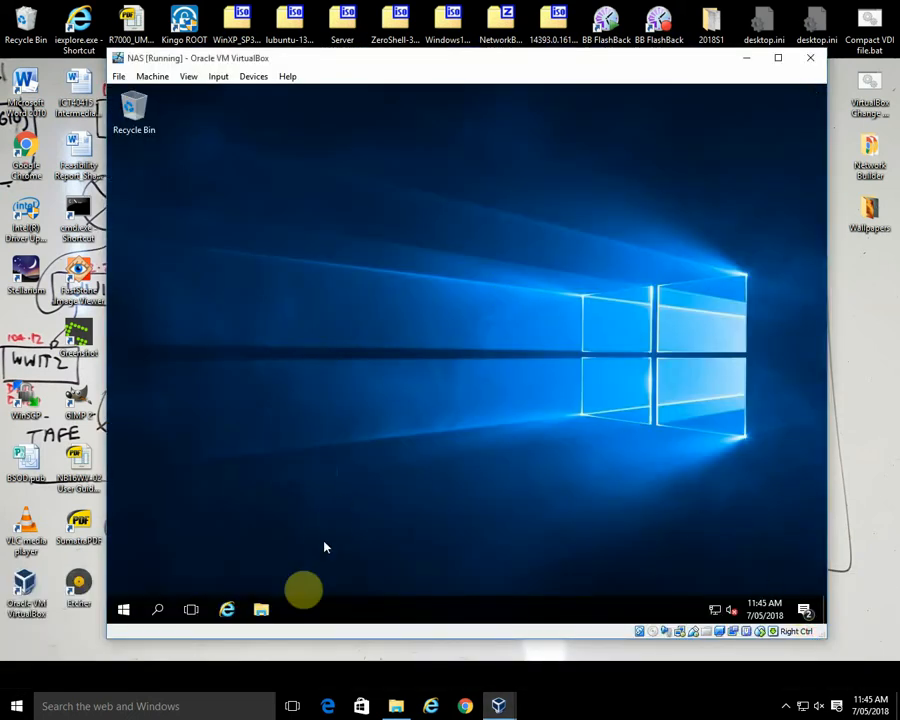
{"action": "left_click", "coordinate": [260, 609]}
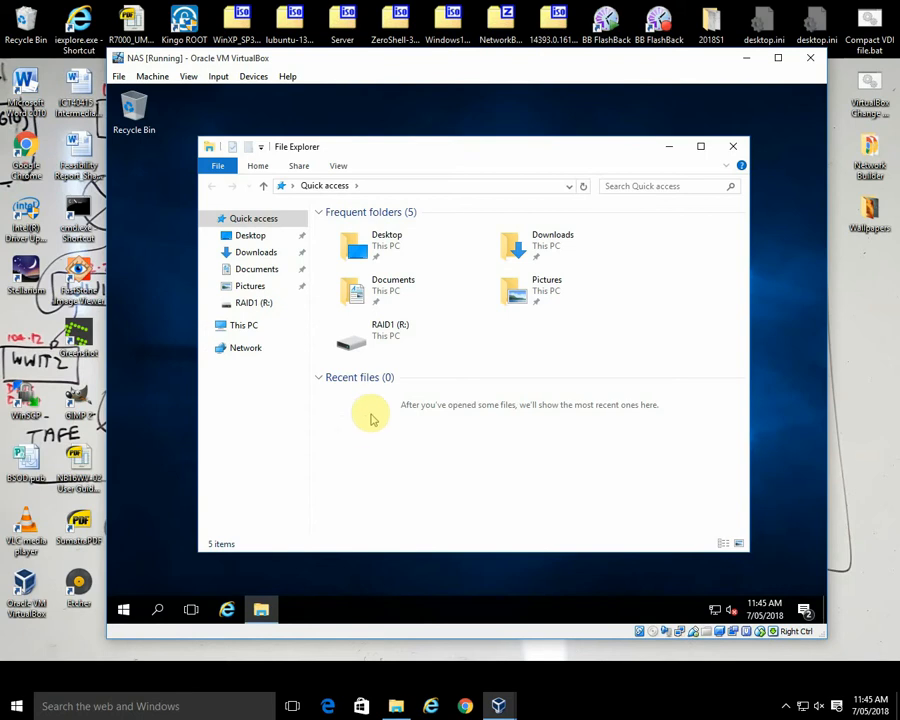
{"action": "left_click", "coordinate": [246, 326]}
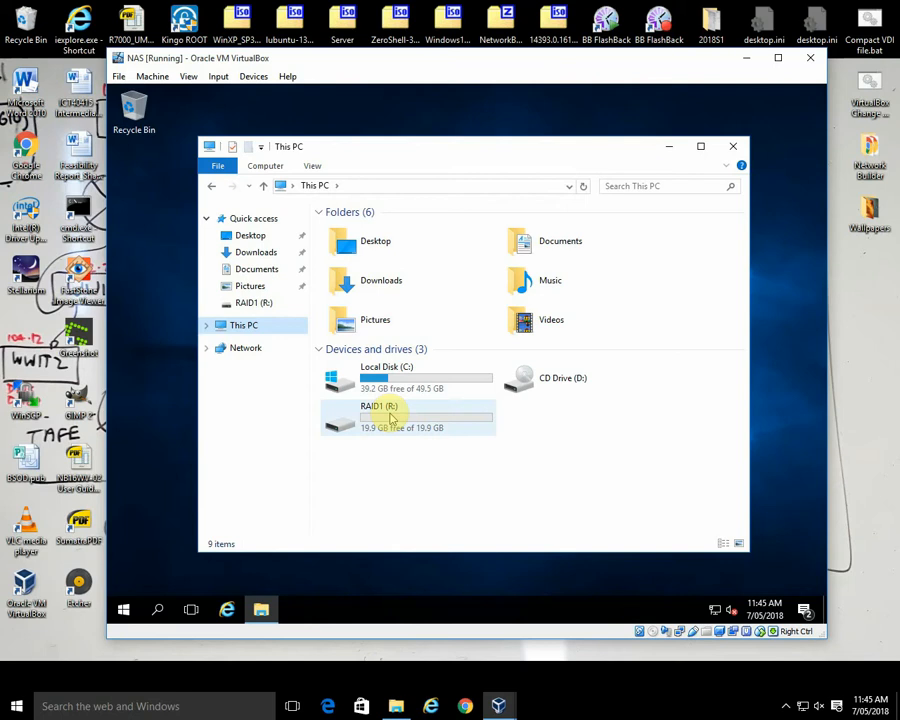
{"action": "double_click", "coordinate": [391, 418]}
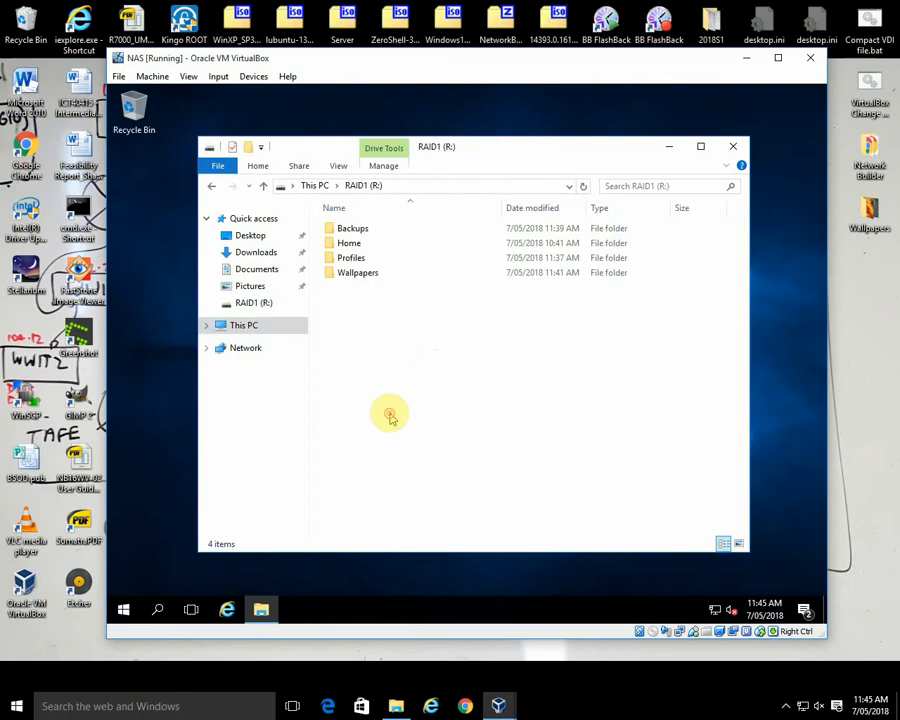
Step: Open the advanced share permissions of the Wallpapers folder on the RAID1 (R:) drive
{"action": "left_click", "coordinate": [356, 275]}
{"action": "right_click", "coordinate": [356, 277]}
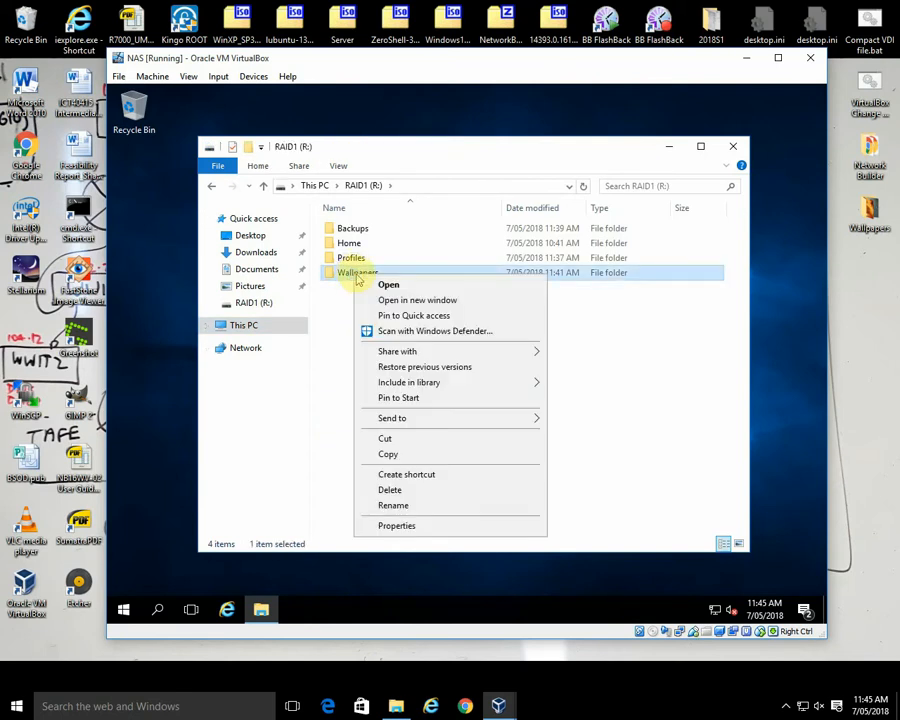
{"action": "left_click", "coordinate": [408, 526]}
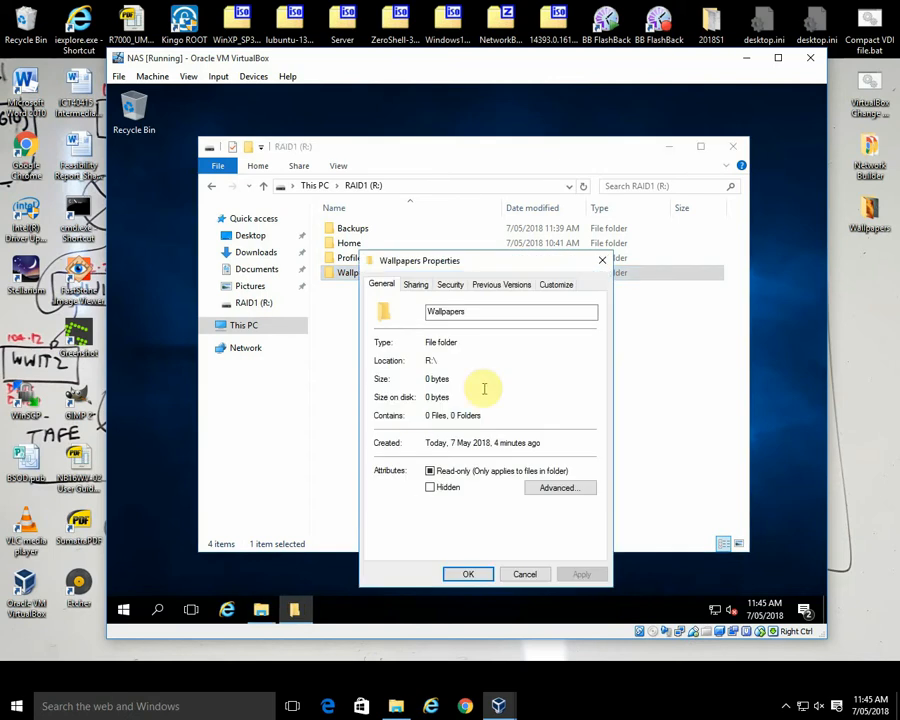
{"action": "left_click", "coordinate": [413, 284]}
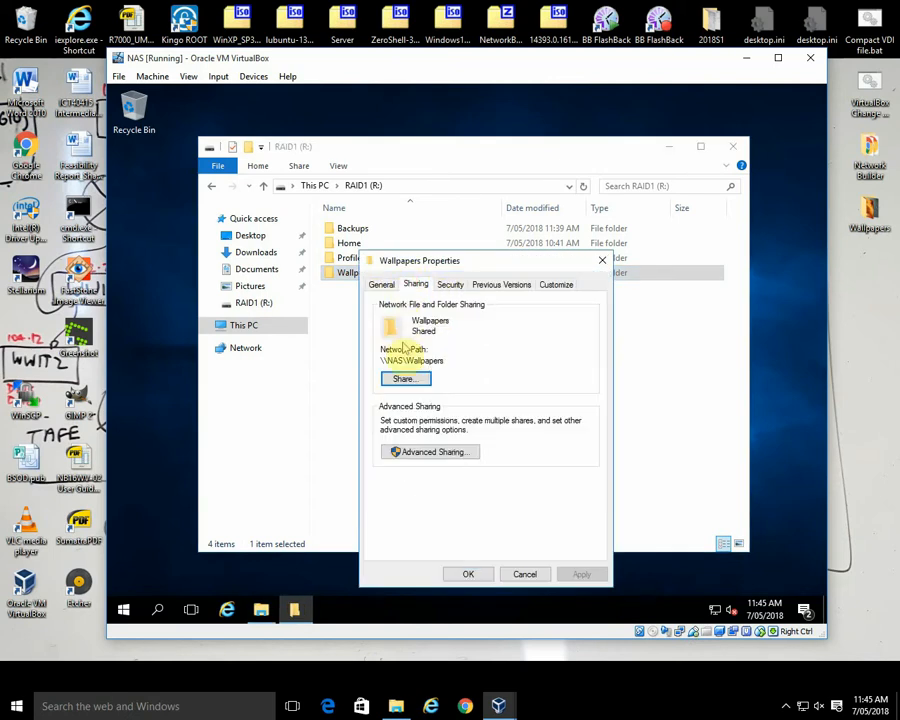
{"action": "left_click", "coordinate": [430, 453]}
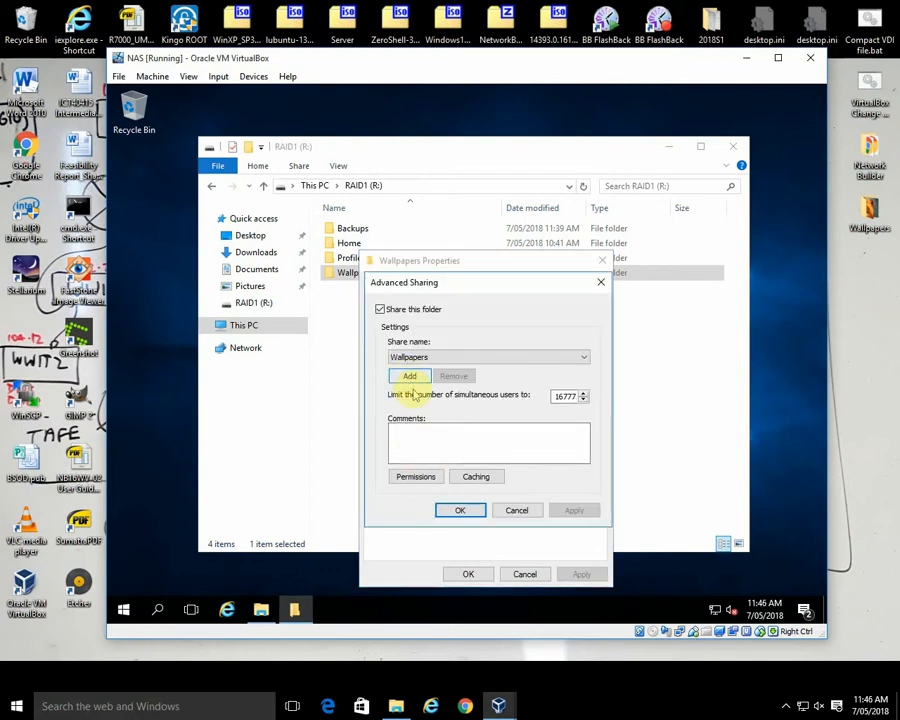
{"action": "left_click", "coordinate": [415, 480]}
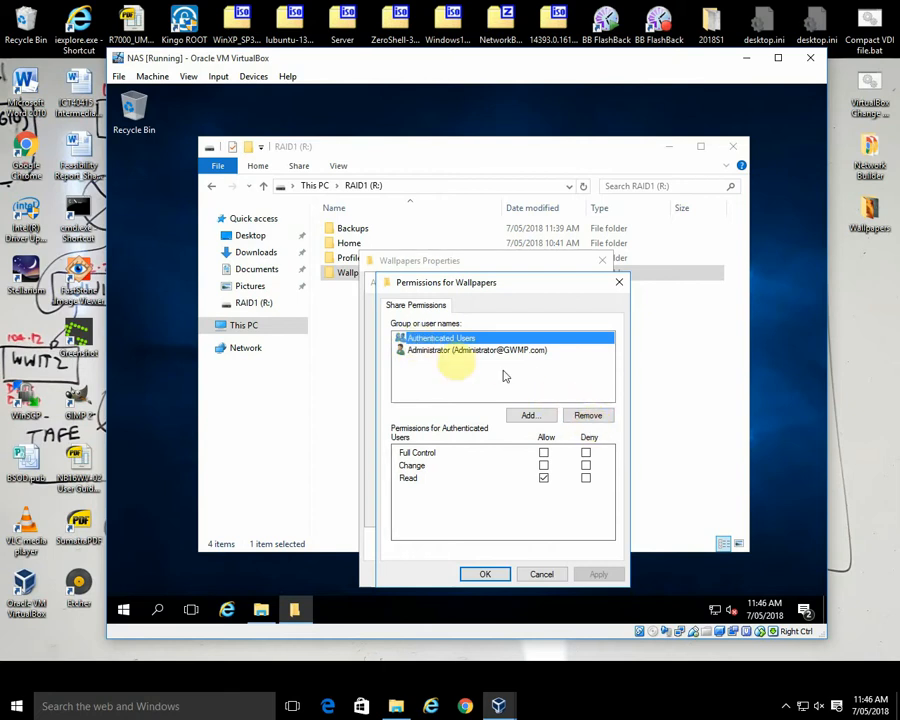
Step: Compare the share permissions of Authenticated Users and Administrator, then return to the Wallpapers folder's properties
{"action": "left_click", "coordinate": [433, 350]}
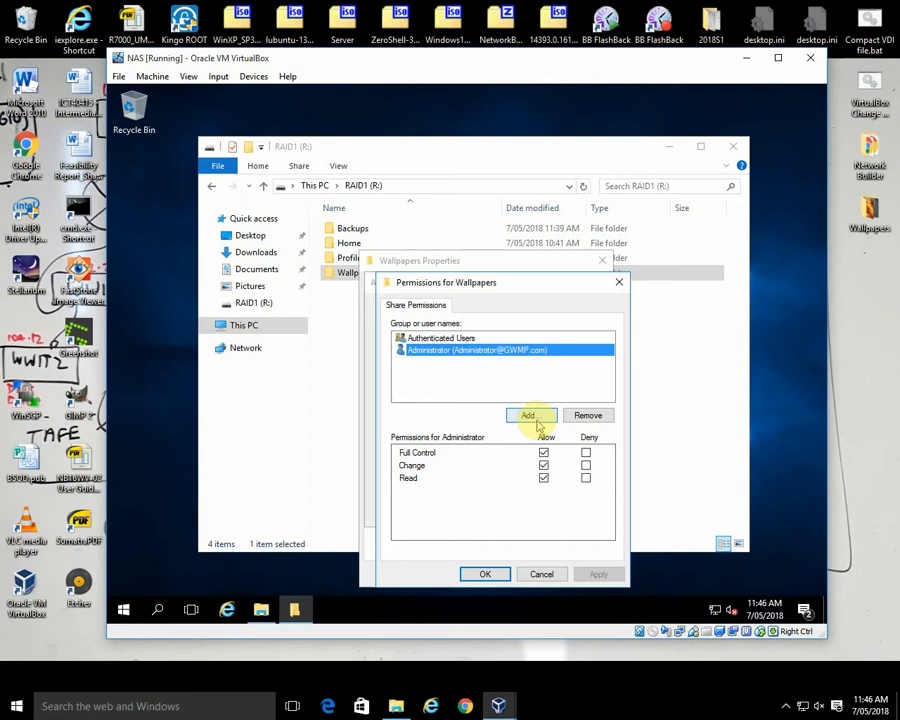
{"action": "left_click", "coordinate": [446, 338]}
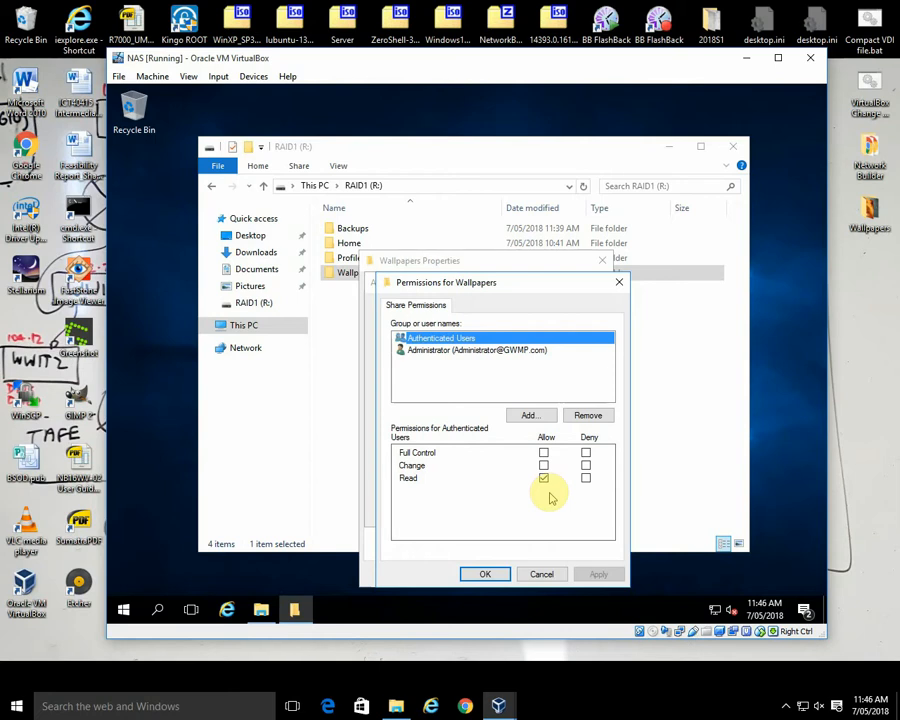
{"action": "left_click", "coordinate": [474, 350]}
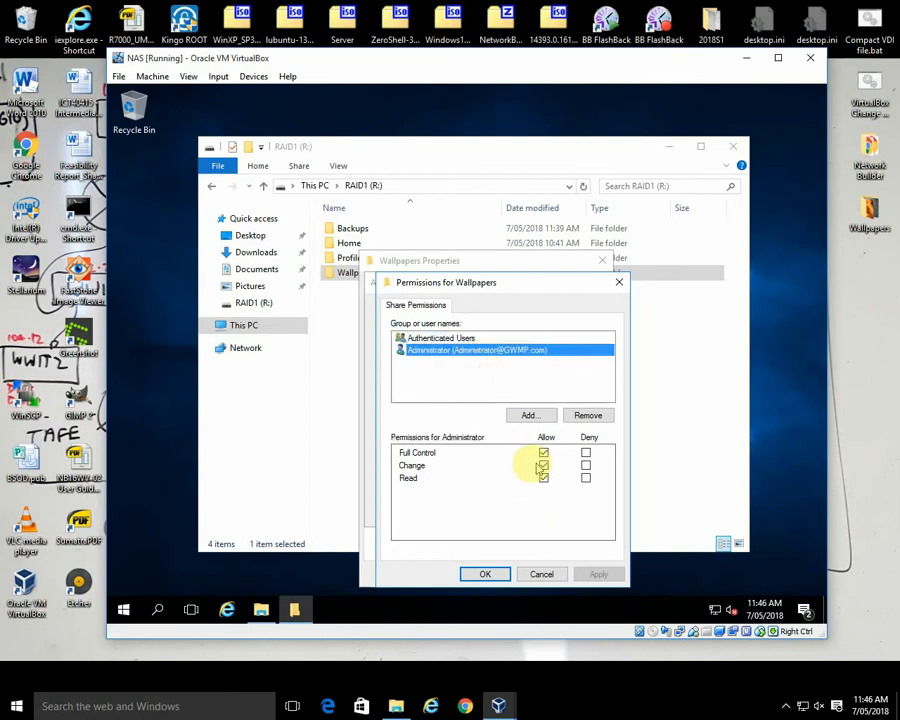
{"action": "left_click", "coordinate": [441, 339]}
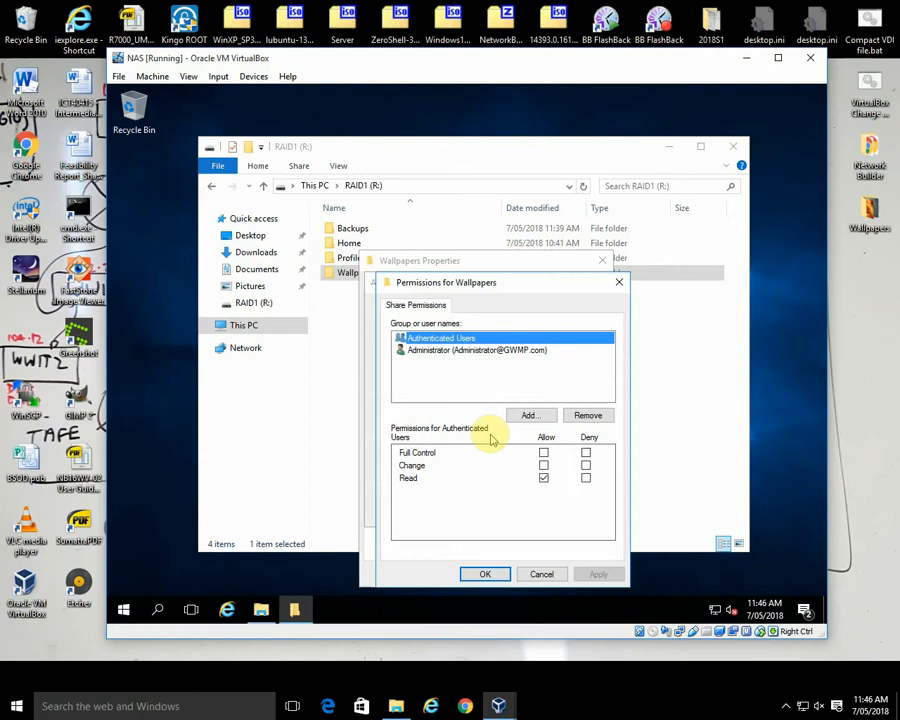
{"action": "left_click", "coordinate": [486, 574]}
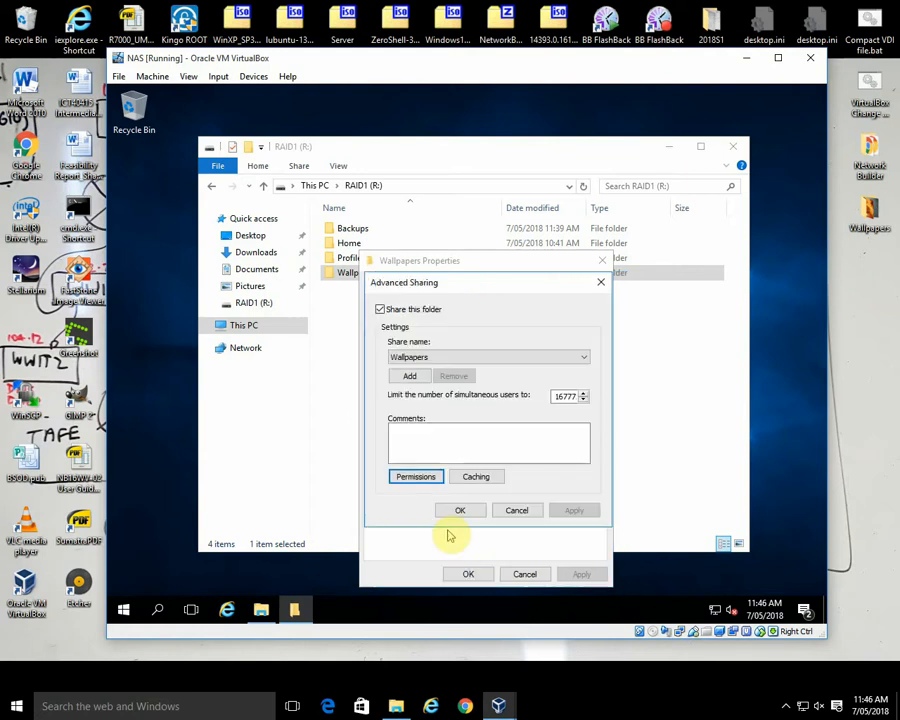
{"action": "left_click", "coordinate": [463, 510]}
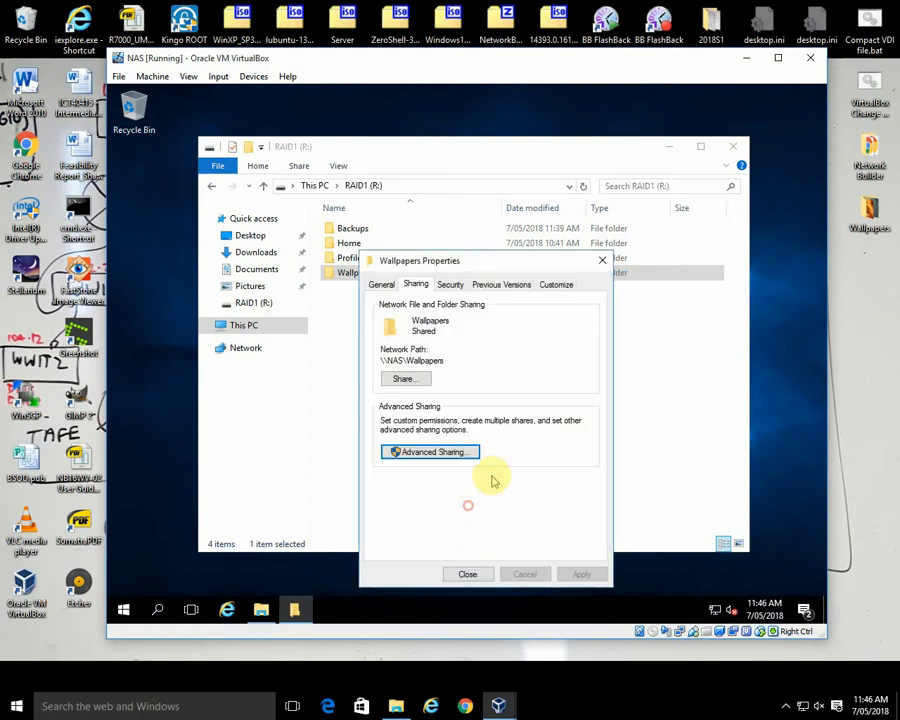
Step: Review the advanced security permission entries of the Wallpapers folder without changing them
{"action": "left_click", "coordinate": [448, 286]}
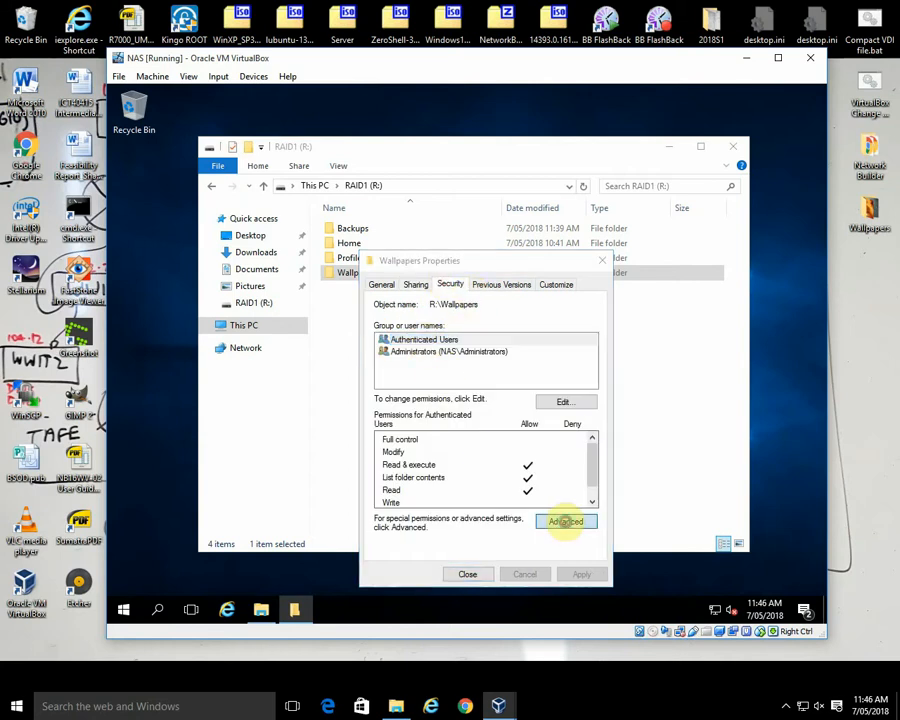
{"action": "left_click", "coordinate": [566, 523]}
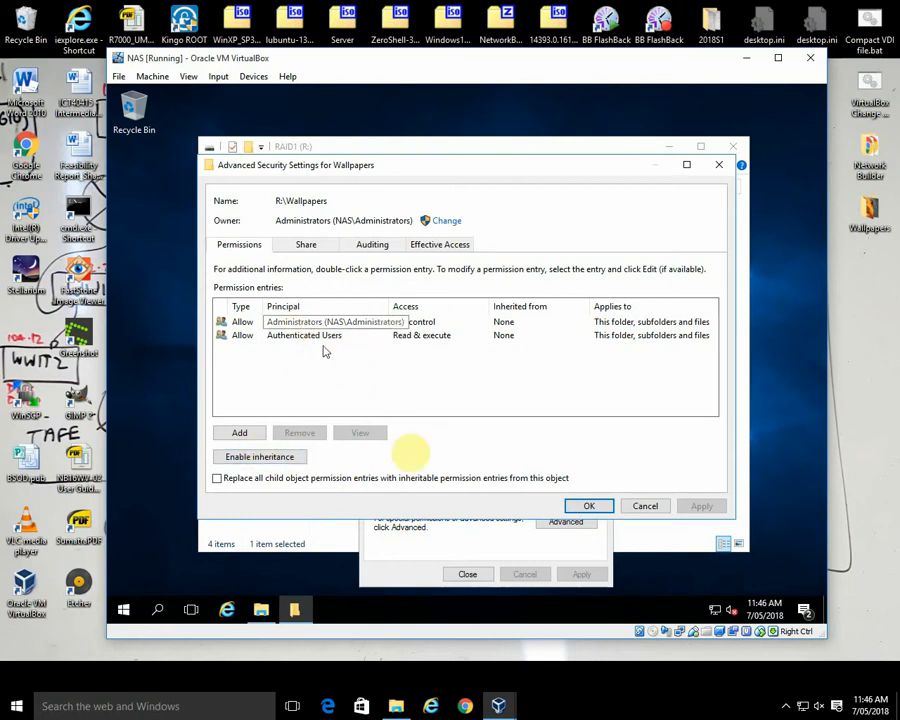
{"action": "left_click", "coordinate": [628, 505]}
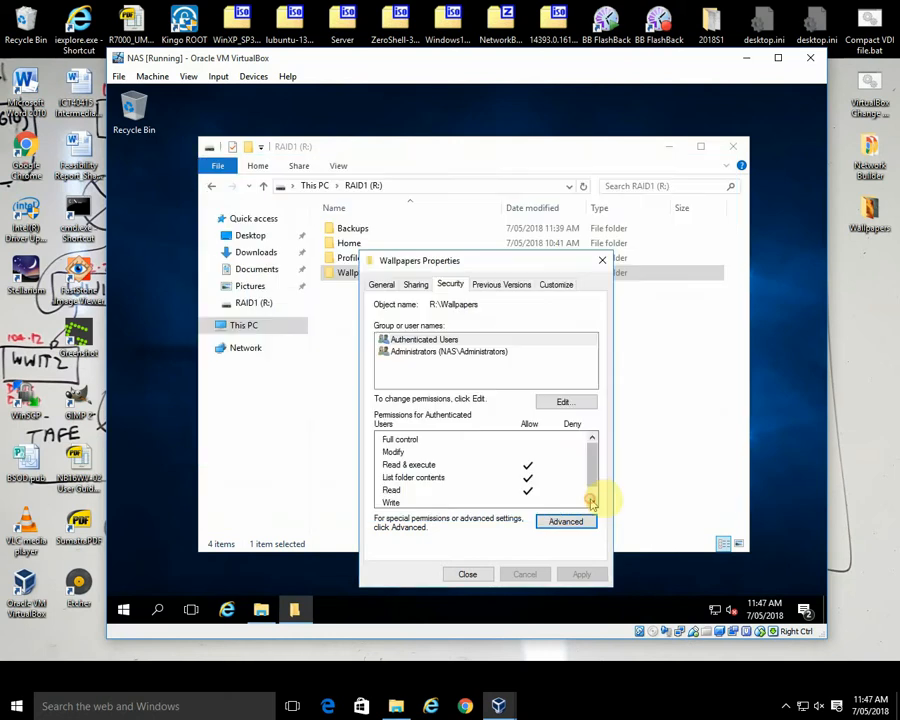
Step: Examine the Wallpapers folder's security permissions for Administrators and Authenticated Users, and close its properties
{"action": "left_click", "coordinate": [574, 401]}
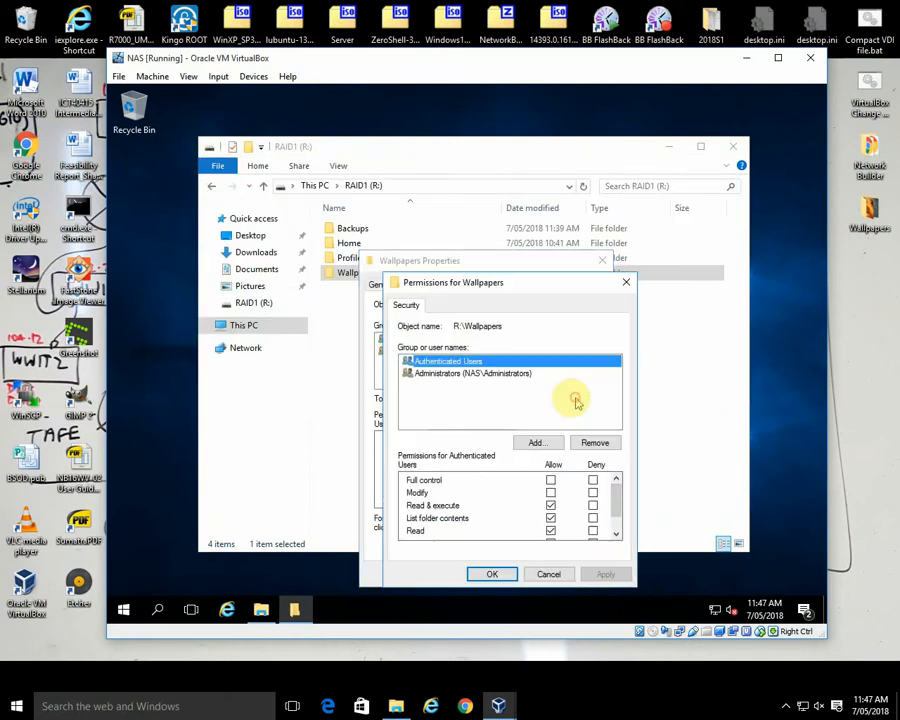
{"action": "left_click", "coordinate": [430, 373]}
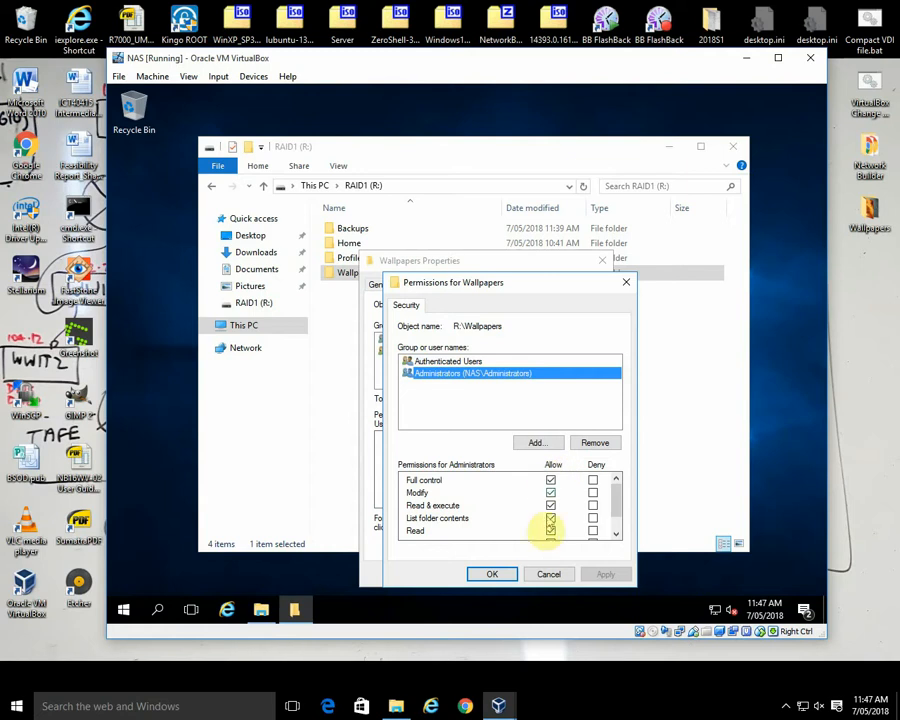
{"action": "left_click", "coordinate": [447, 361]}
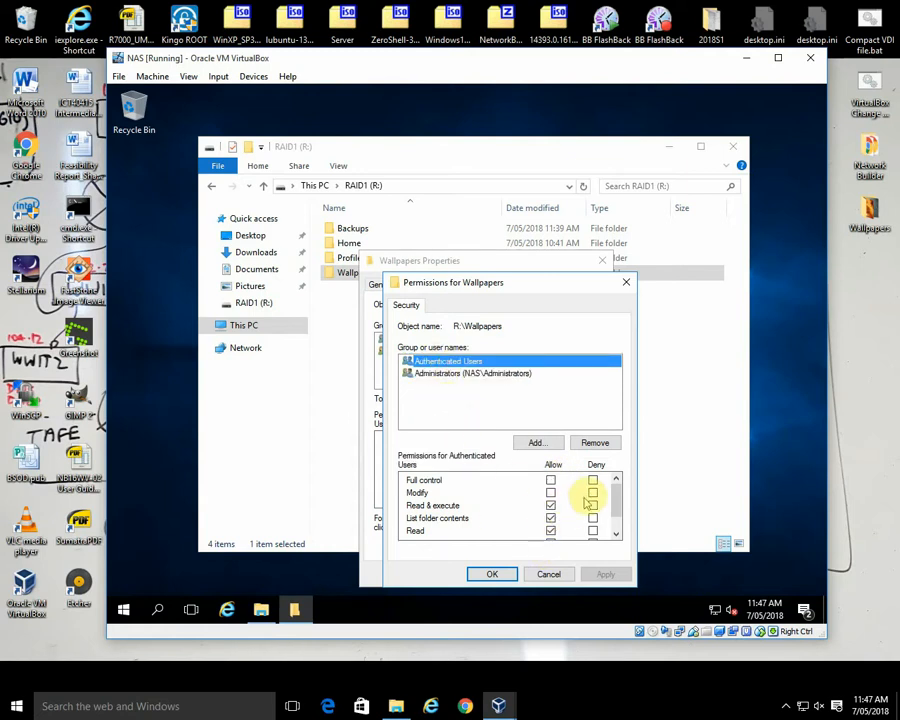
{"action": "left_click_drag", "start_coordinate": [617, 500], "coordinate": [618, 508]}
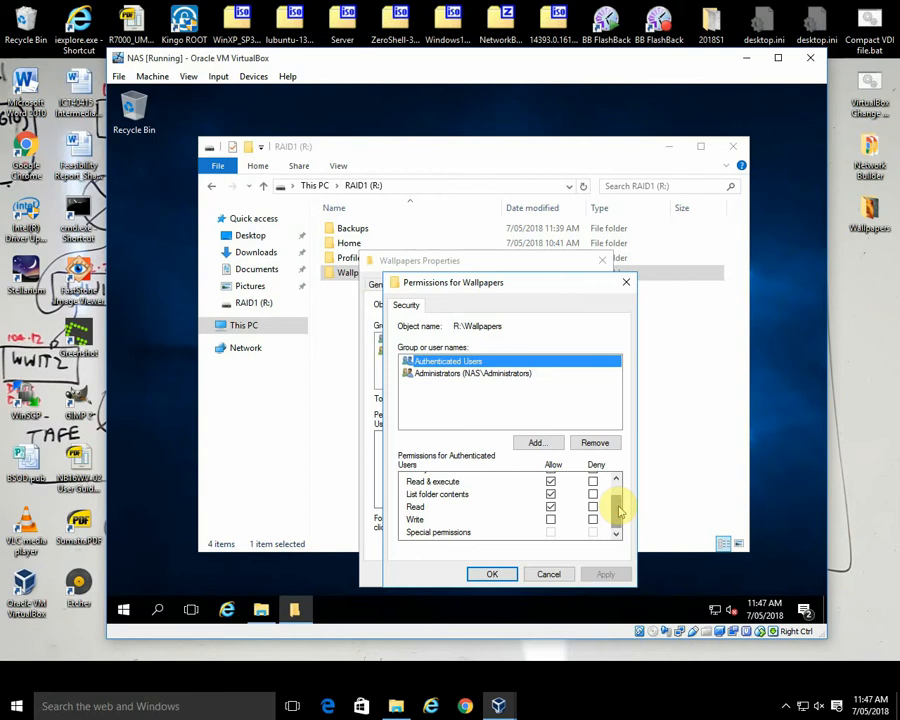
{"action": "left_click", "coordinate": [616, 479]}
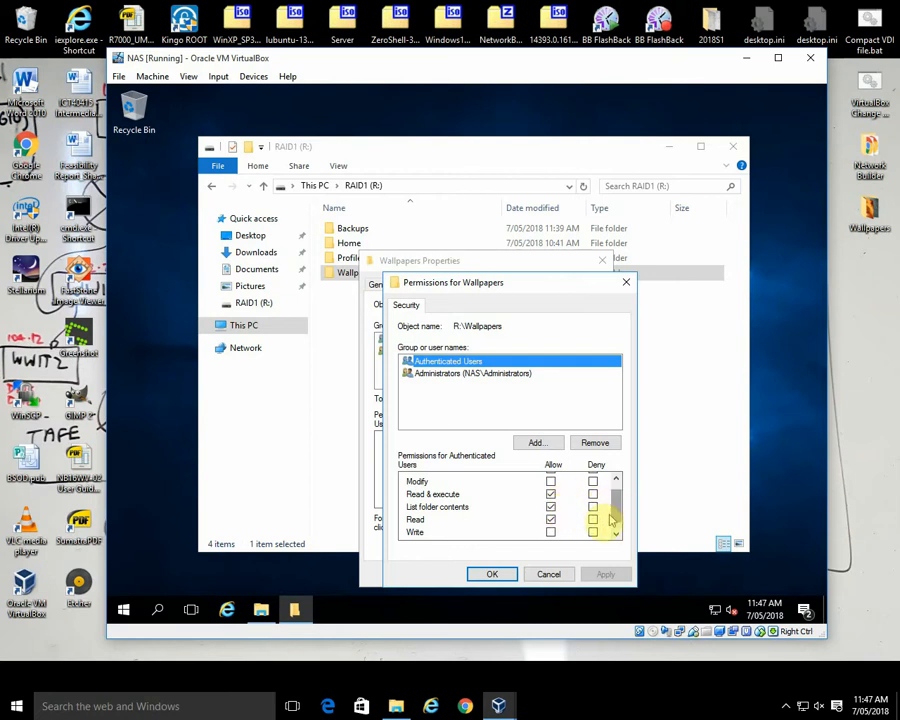
{"action": "left_click", "coordinate": [493, 573]}
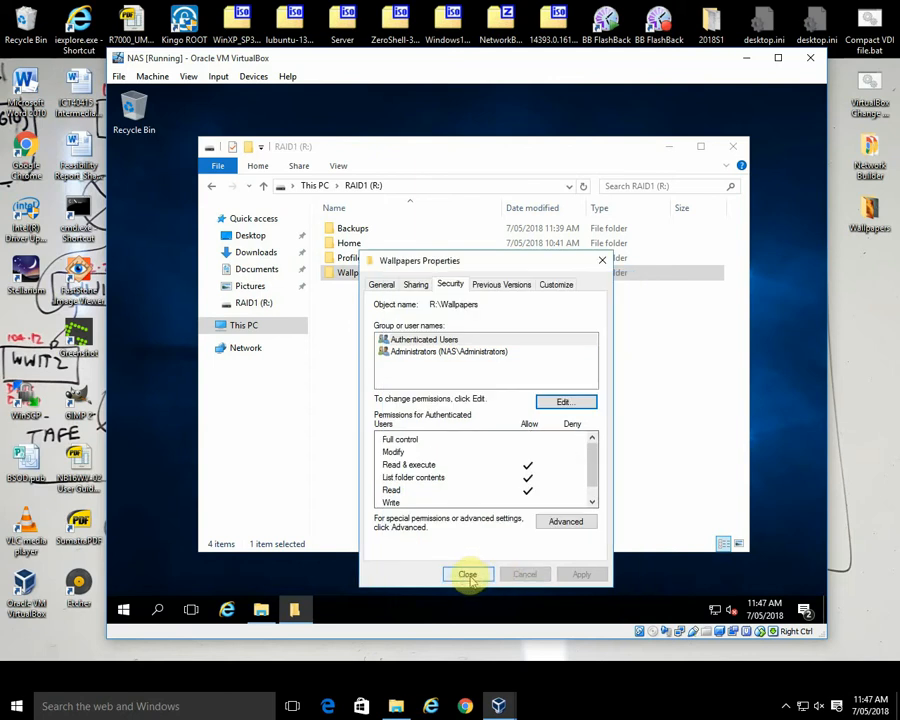
{"action": "left_click", "coordinate": [467, 574]}
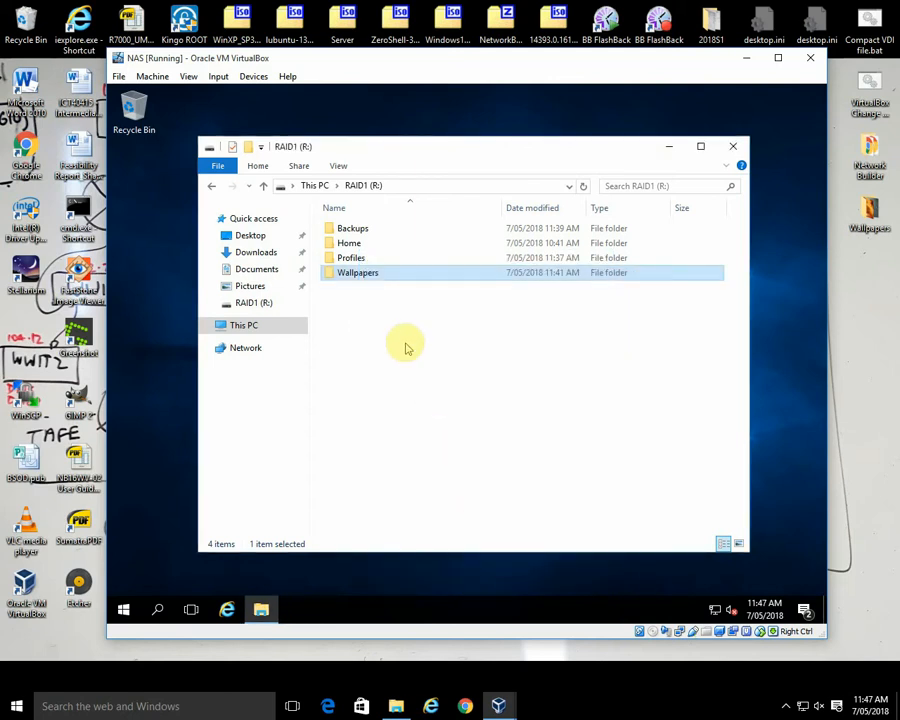
Step: Open the Wallpapers folder on the NAS RAID1 (R:) drive and copy all the pictures from the host's Wallpapers desktop folder
{"action": "double_click", "coordinate": [374, 276]}
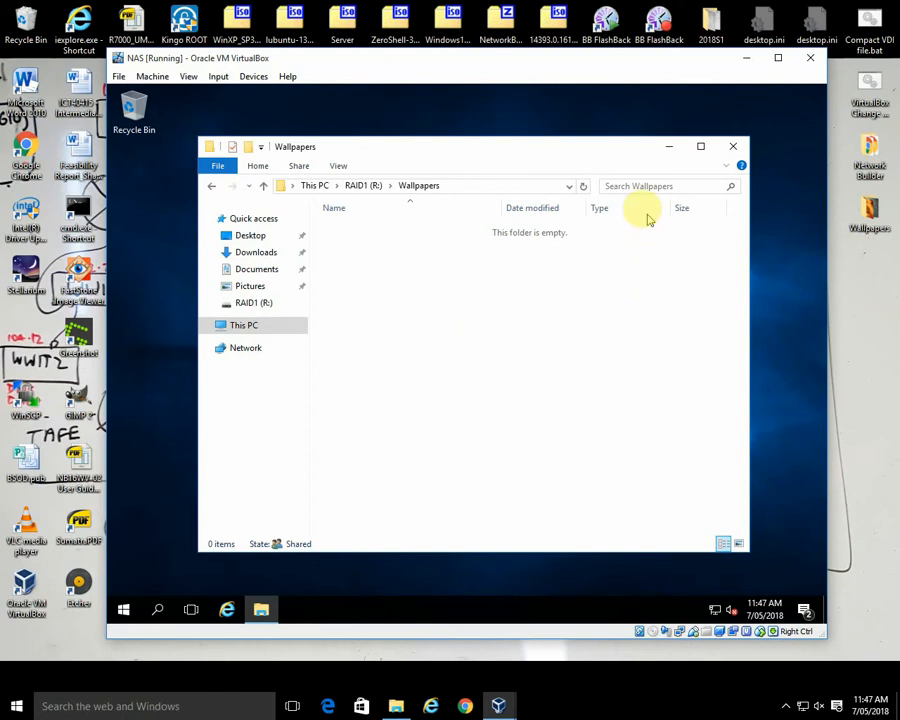
{"action": "double_click", "coordinate": [871, 213]}
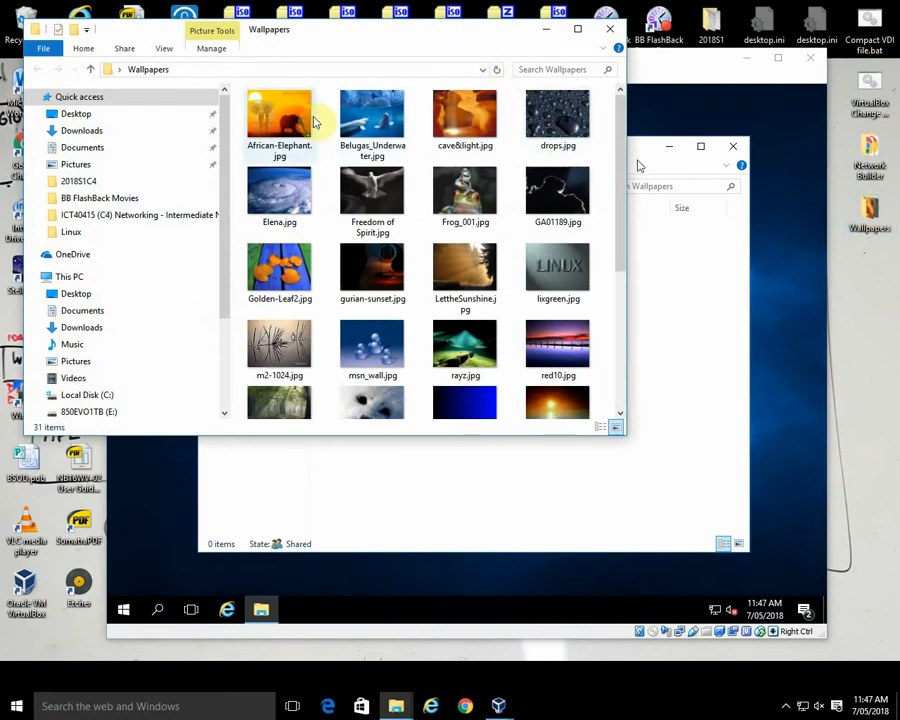
{"action": "left_click", "coordinate": [296, 123]}
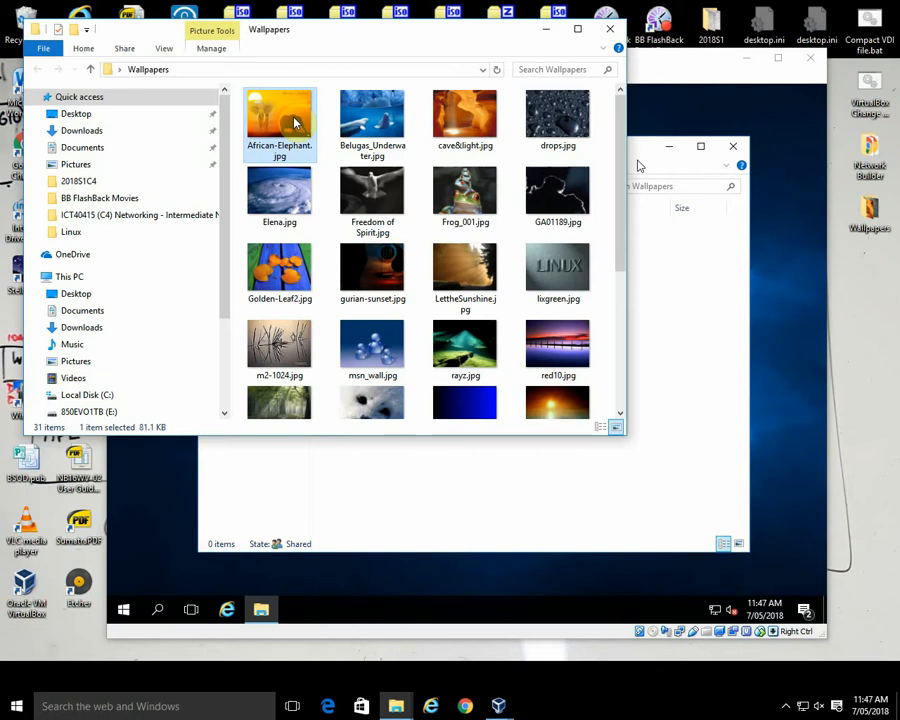
{"action": "key", "text": "ctrl+a"}
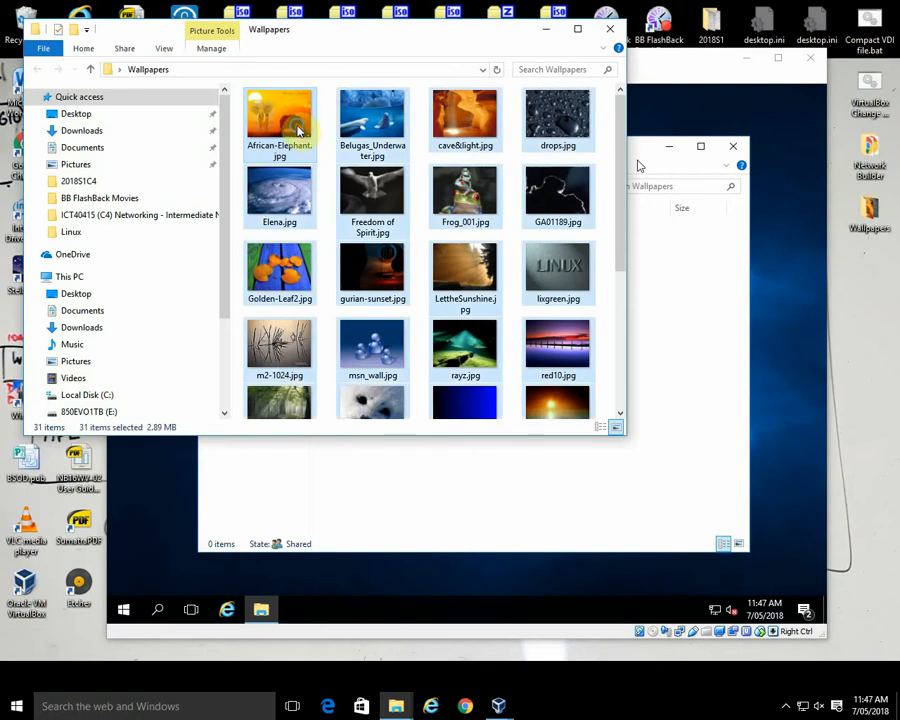
{"action": "right_click", "coordinate": [302, 130]}
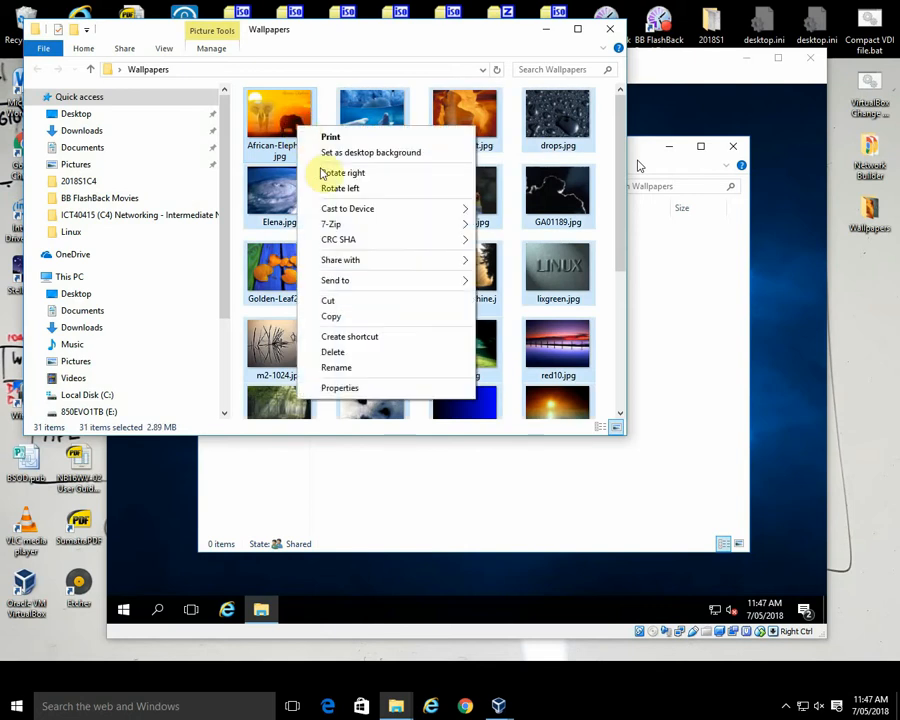
{"action": "left_click", "coordinate": [349, 315]}
Step: Try to paste the copied pictures into the NAS Wallpapers folder, and close that folder's window
{"action": "left_click", "coordinate": [638, 148]}
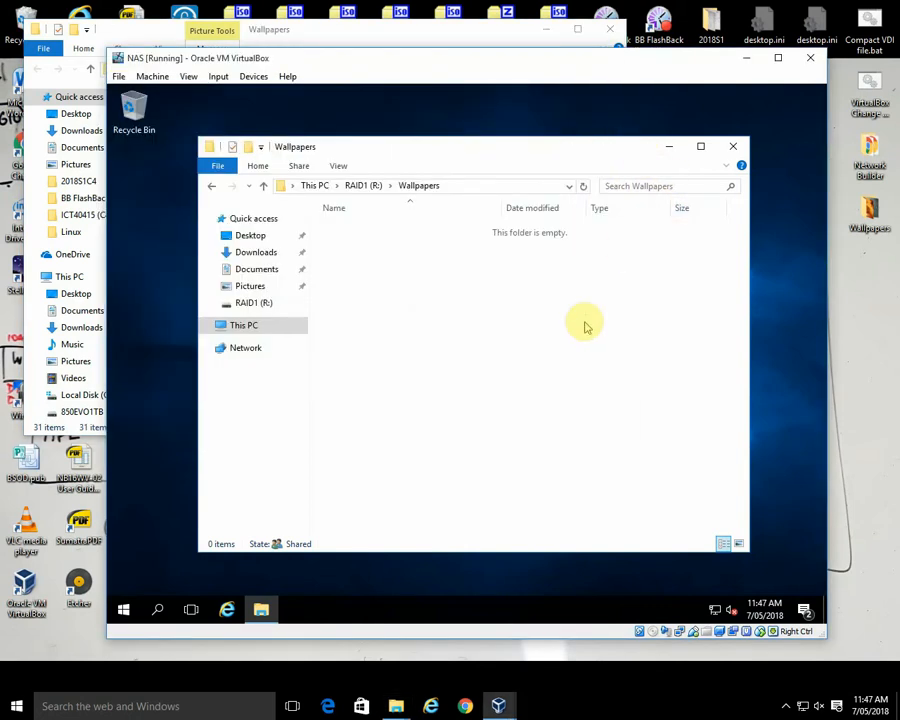
{"action": "right_click", "coordinate": [478, 304]}
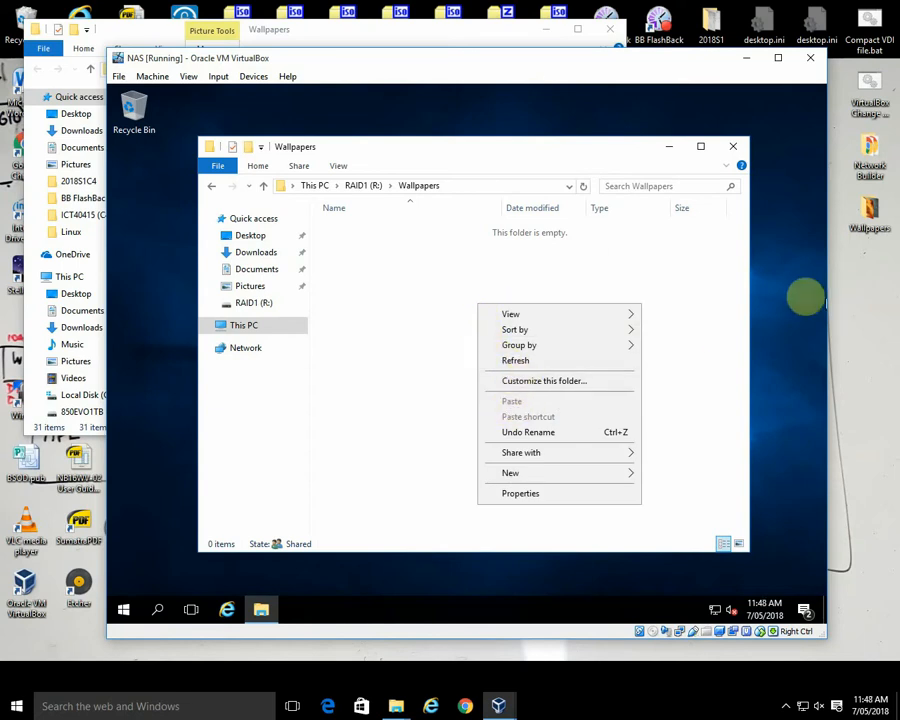
{"action": "left_click", "coordinate": [790, 304]}
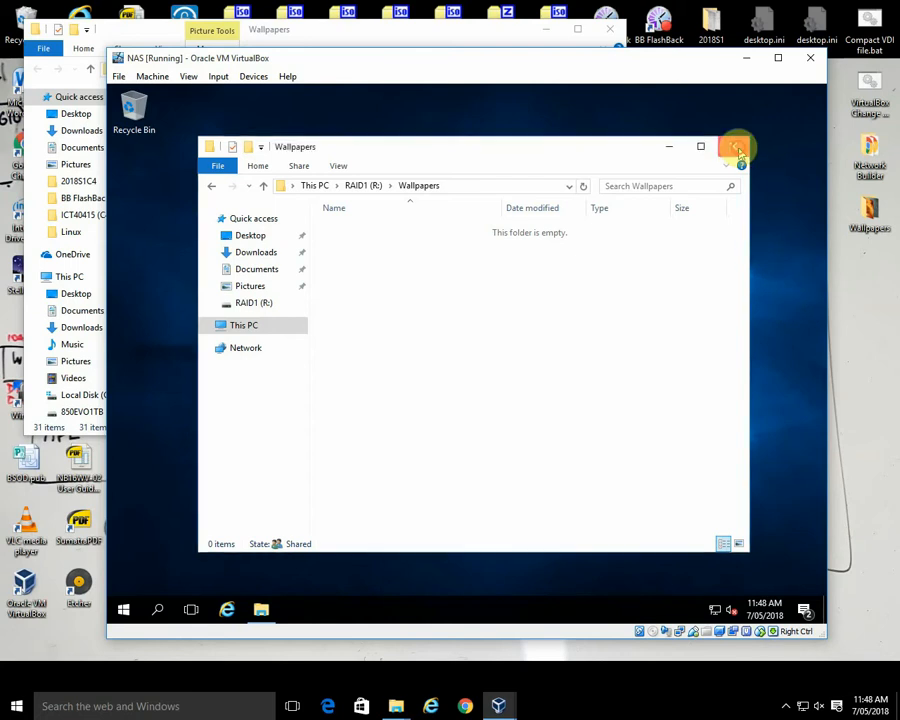
{"action": "left_click", "coordinate": [736, 146]}
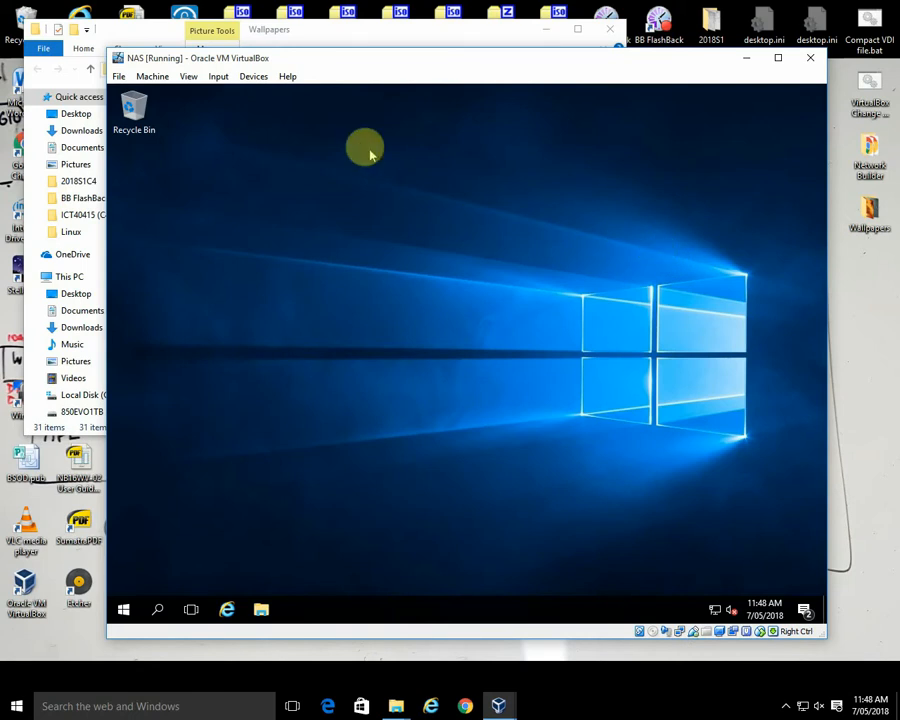
Step: Insert the Guest Additions CD image into the NAS virtual machine and open This PC in the guest
{"action": "left_click", "coordinate": [253, 76]}
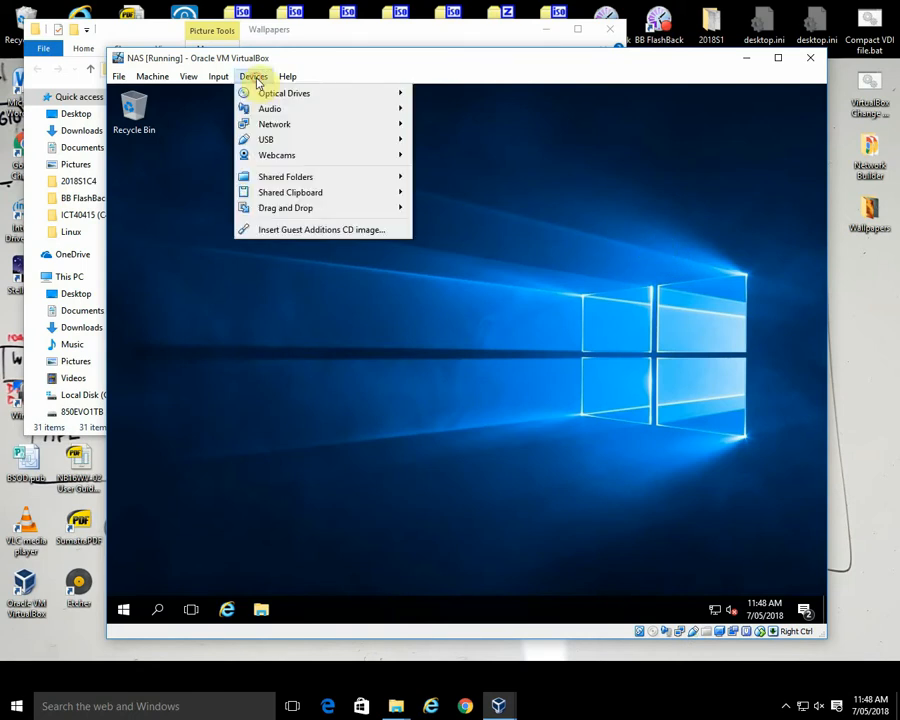
{"action": "left_click", "coordinate": [302, 234]}
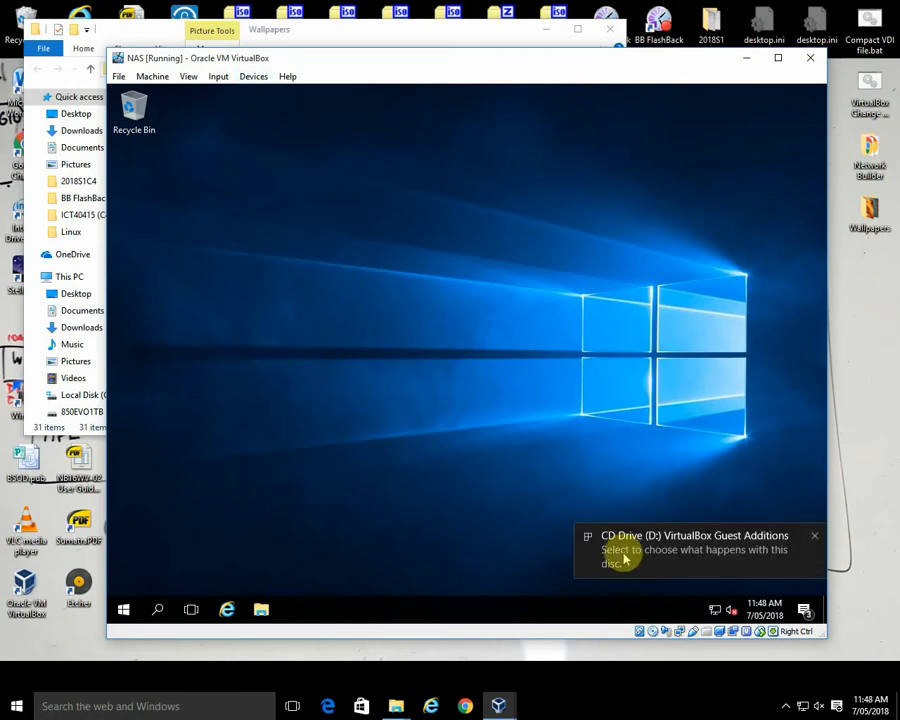
{"action": "left_click", "coordinate": [812, 535]}
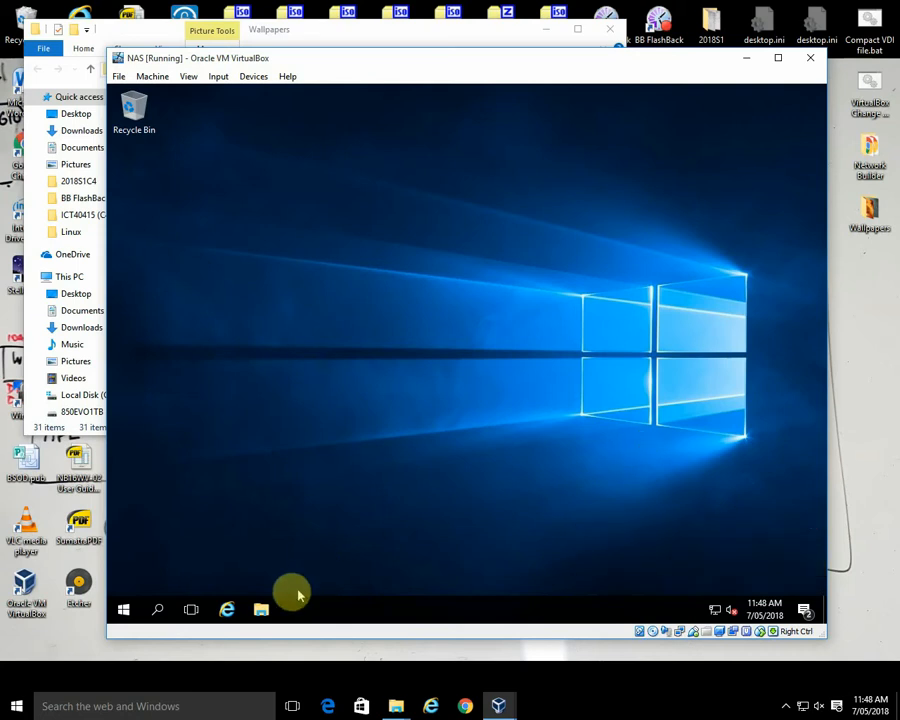
{"action": "left_click", "coordinate": [261, 609]}
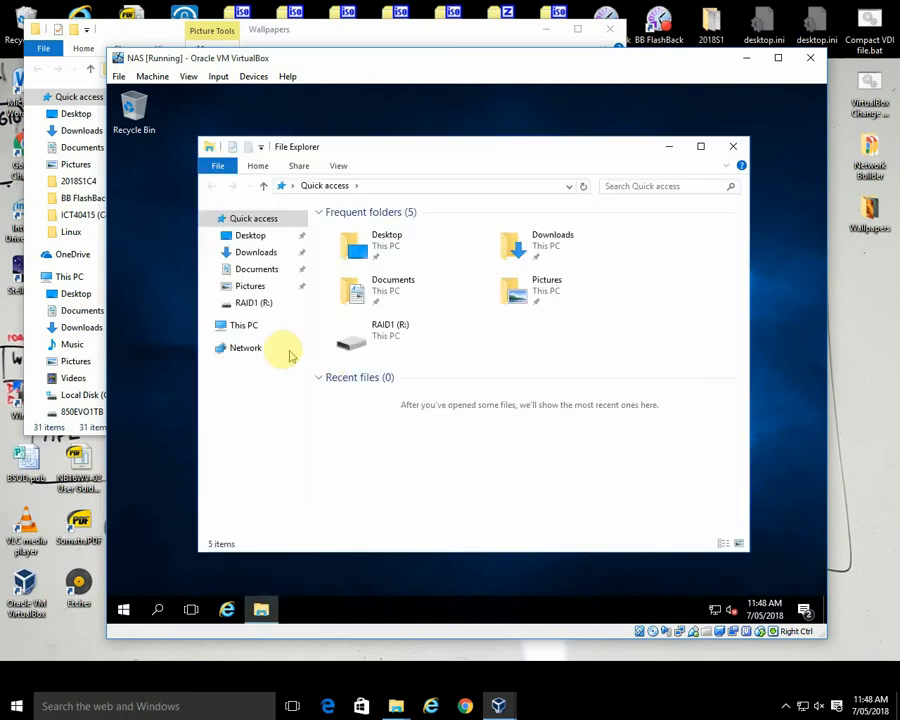
{"action": "left_click", "coordinate": [250, 329]}
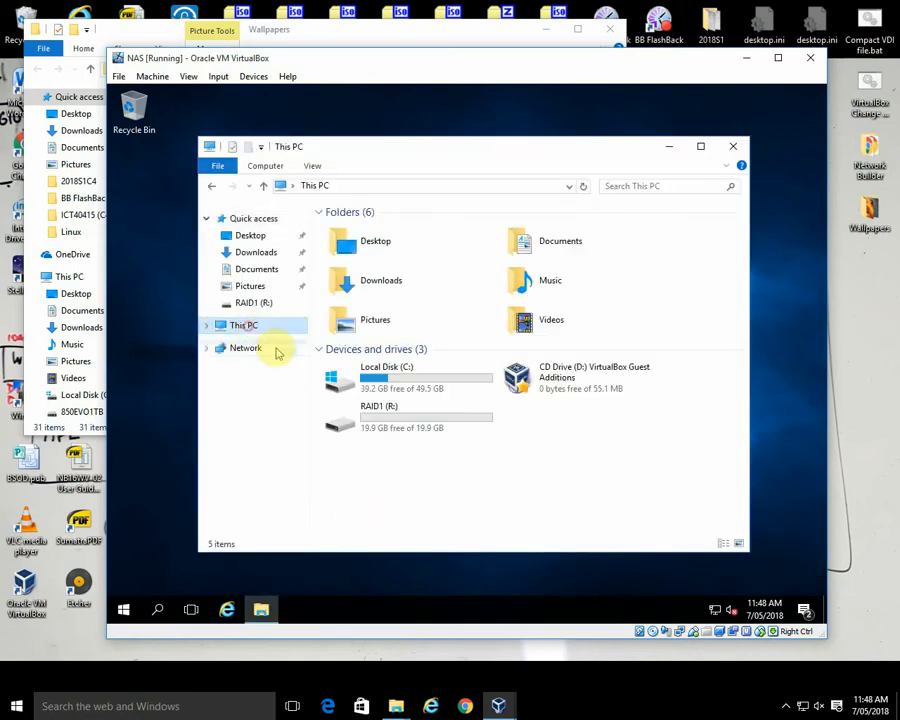
{"action": "left_click", "coordinate": [574, 381]}
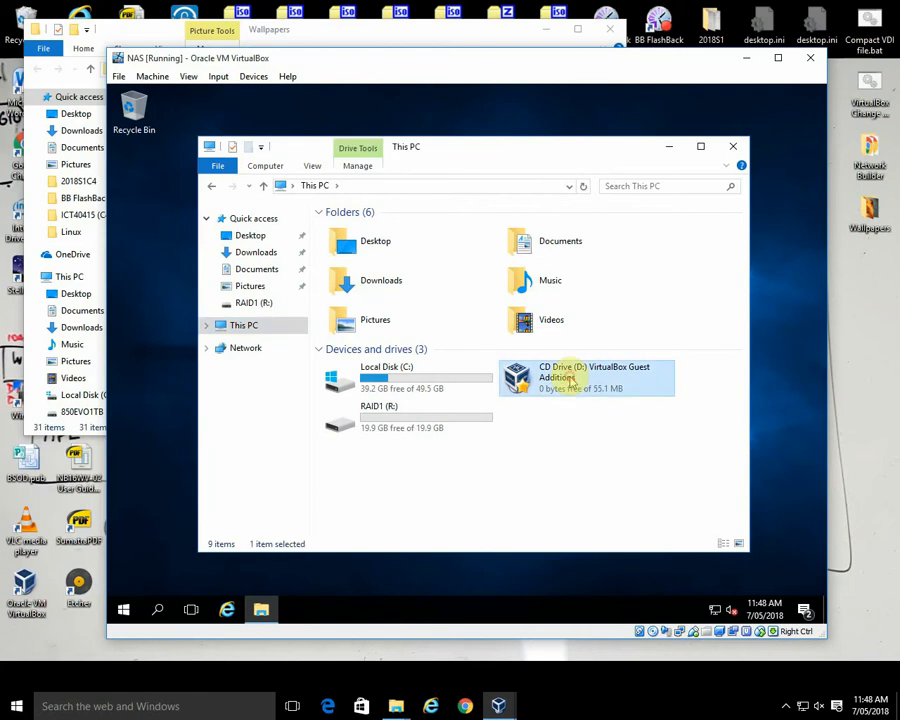
{"action": "double_click", "coordinate": [574, 381]}
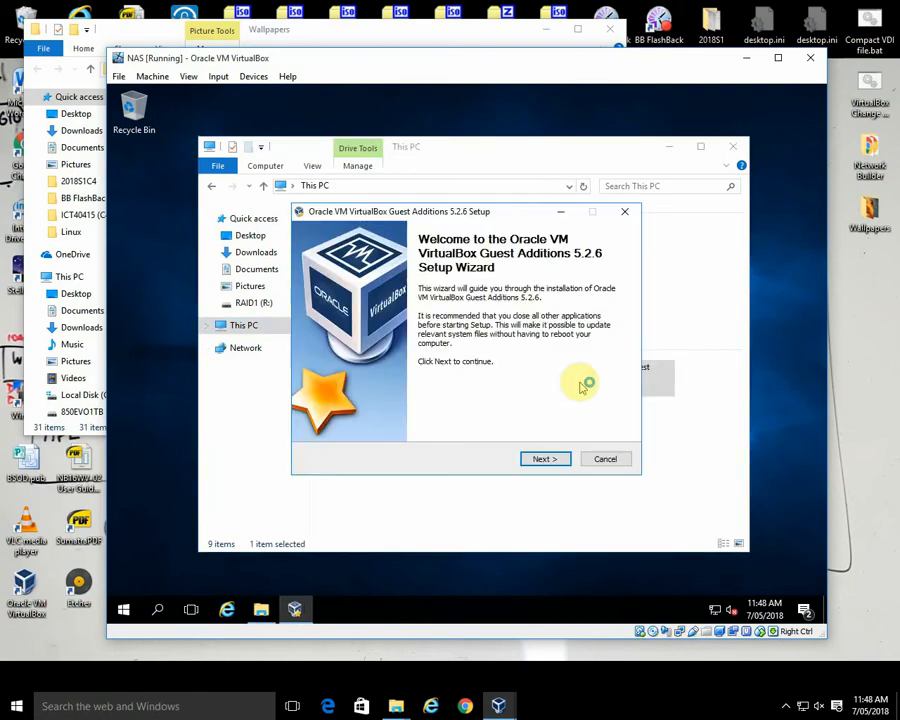
{"action": "left_click", "coordinate": [604, 460]}
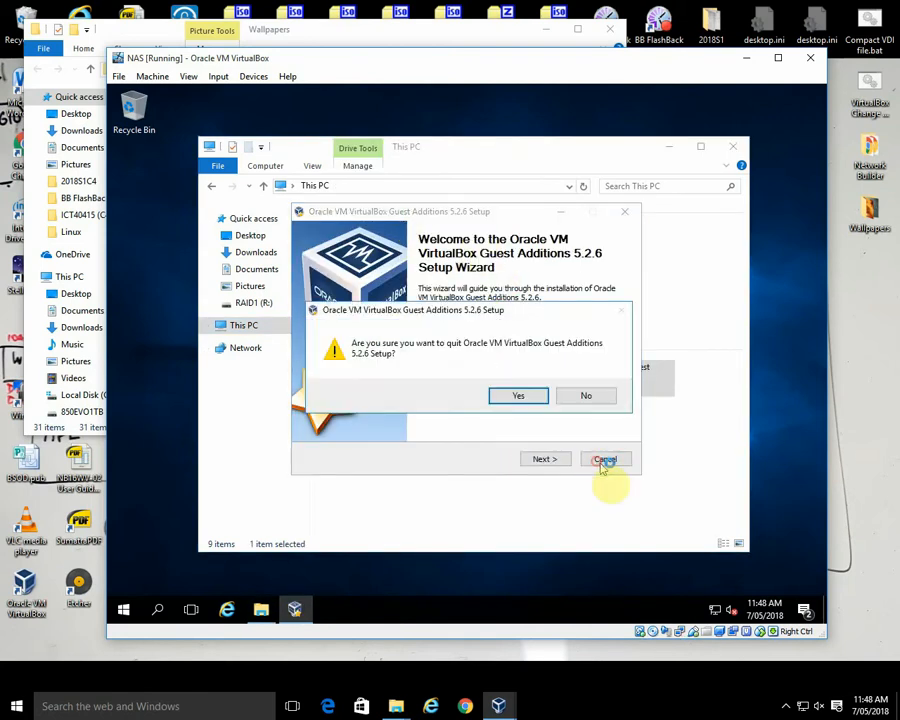
{"action": "left_click", "coordinate": [522, 396]}
Step: Open the VirtualBox Guest Additions CD drive (D:) in a new window and run VBoxWindowsAdditions-amd64
{"action": "right_click", "coordinate": [574, 382]}
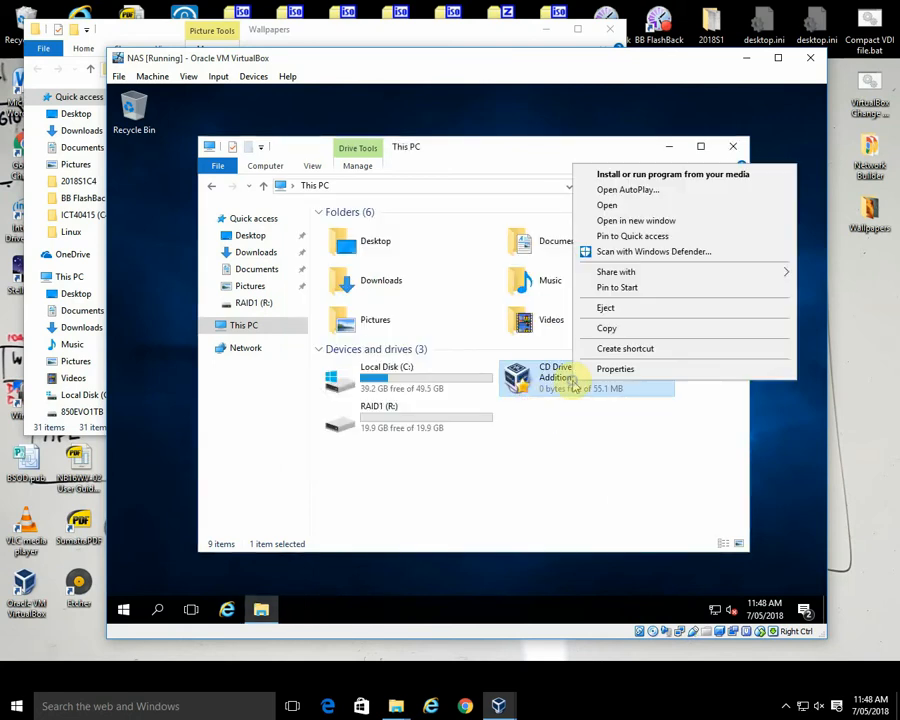
{"action": "left_click", "coordinate": [645, 221]}
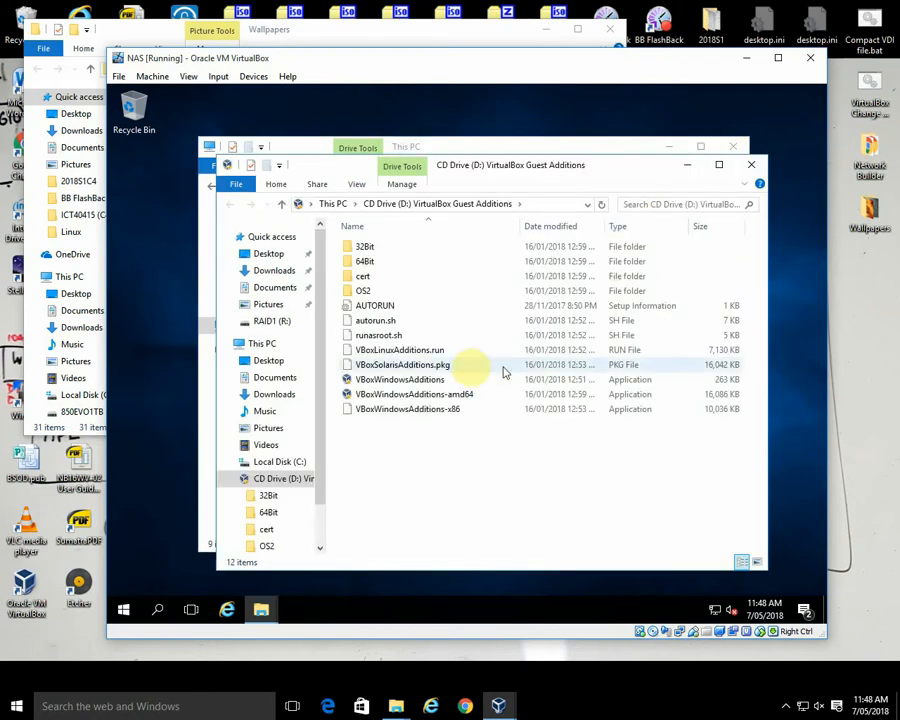
{"action": "left_click", "coordinate": [446, 396]}
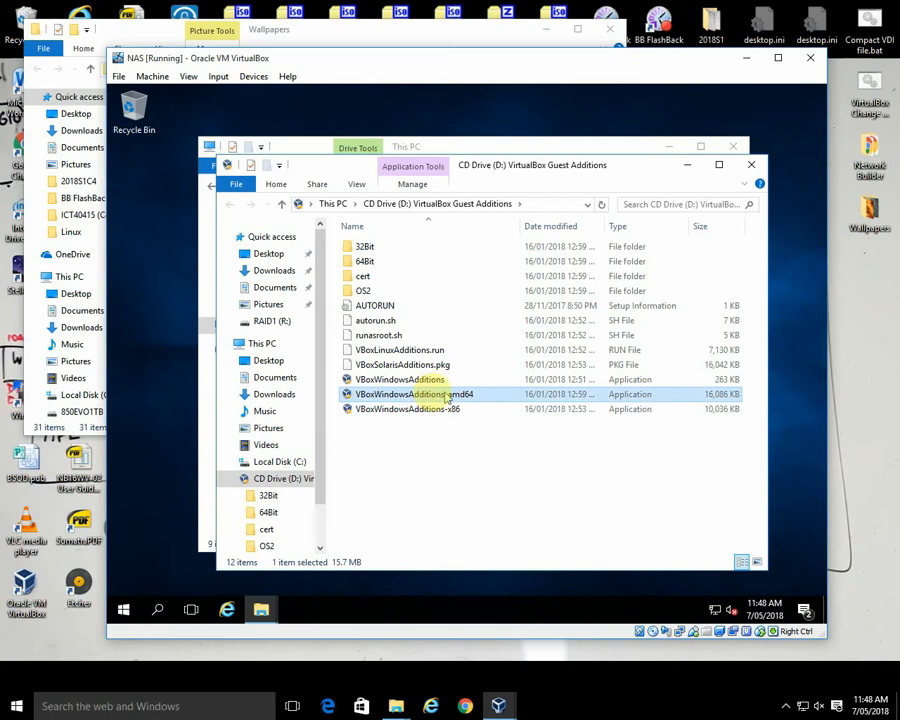
{"action": "double_click", "coordinate": [414, 394]}
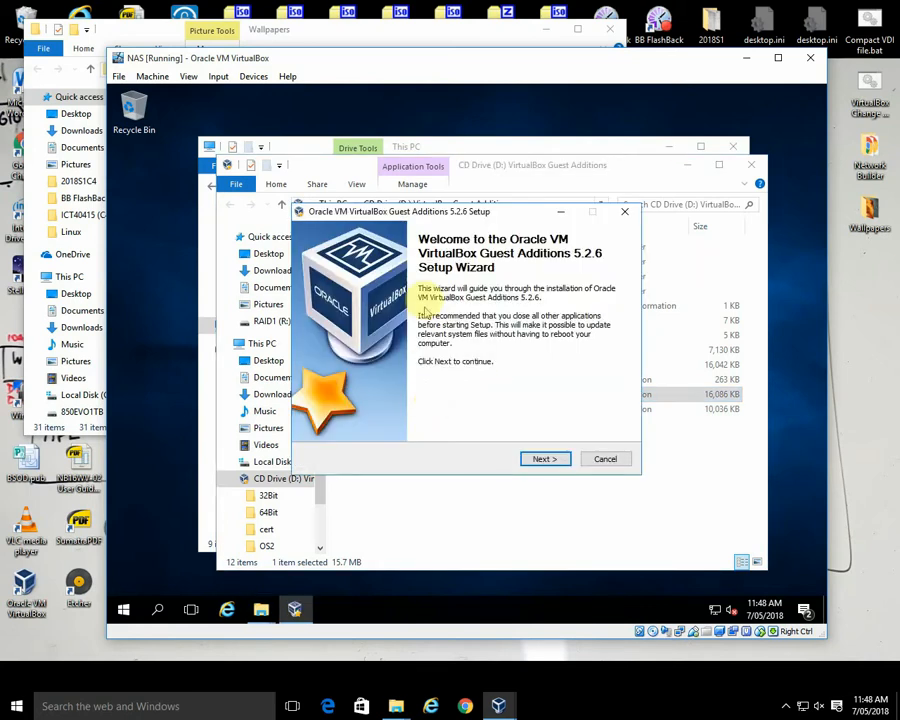
Step: Install Guest Additions 5.2.6 in the default folder, accepting the Oracle Corporation device software, and finish with an immediate reboot
{"action": "left_click", "coordinate": [544, 460]}
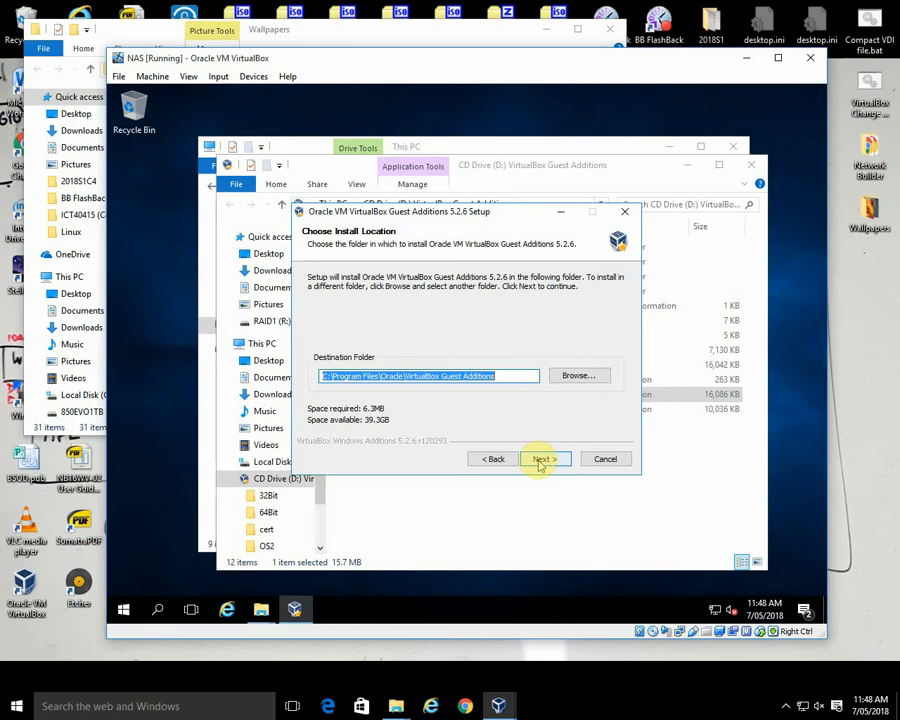
{"action": "left_click", "coordinate": [541, 460]}
{"action": "left_click", "coordinate": [543, 460]}
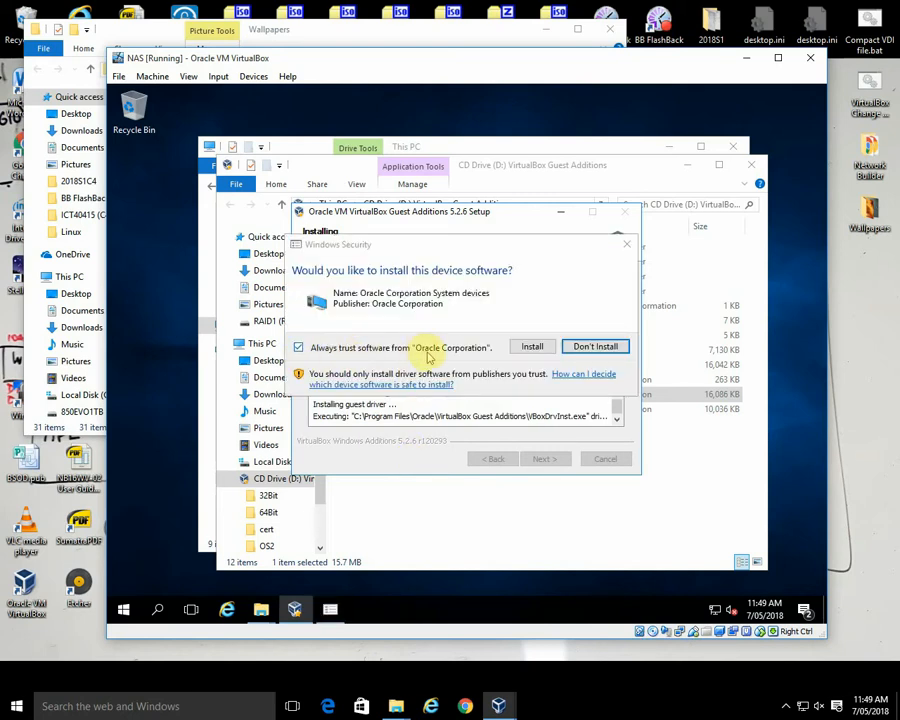
{"action": "left_click", "coordinate": [532, 347]}
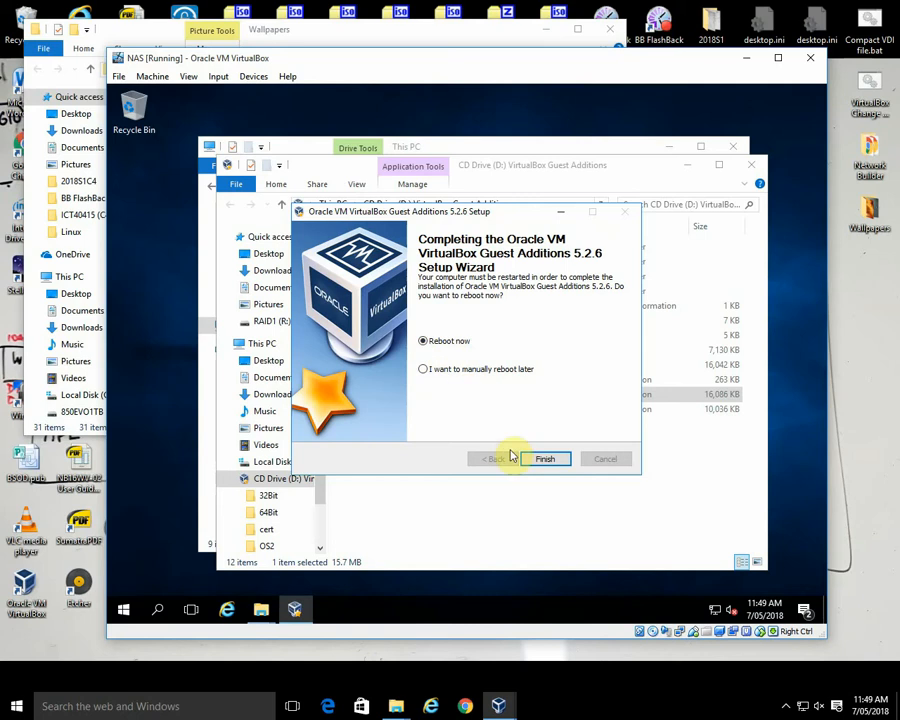
{"action": "left_click", "coordinate": [545, 458]}
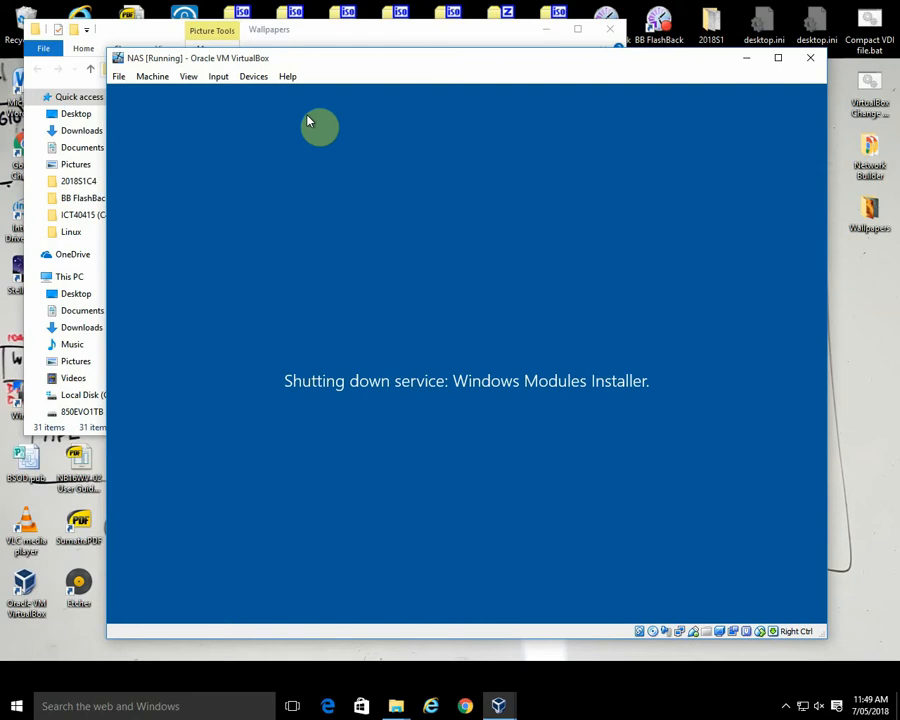
Step: Remove the Guest Additions disk from the NAS machine's virtual optical drive
{"action": "left_click", "coordinate": [256, 77]}
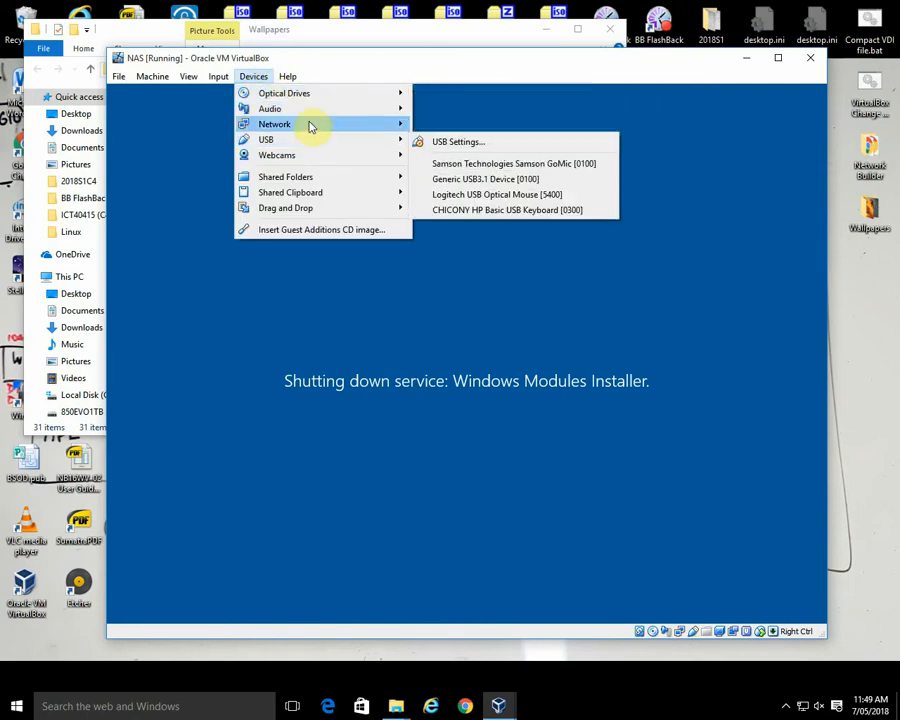
{"action": "mouse_move", "coordinate": [314, 95]}
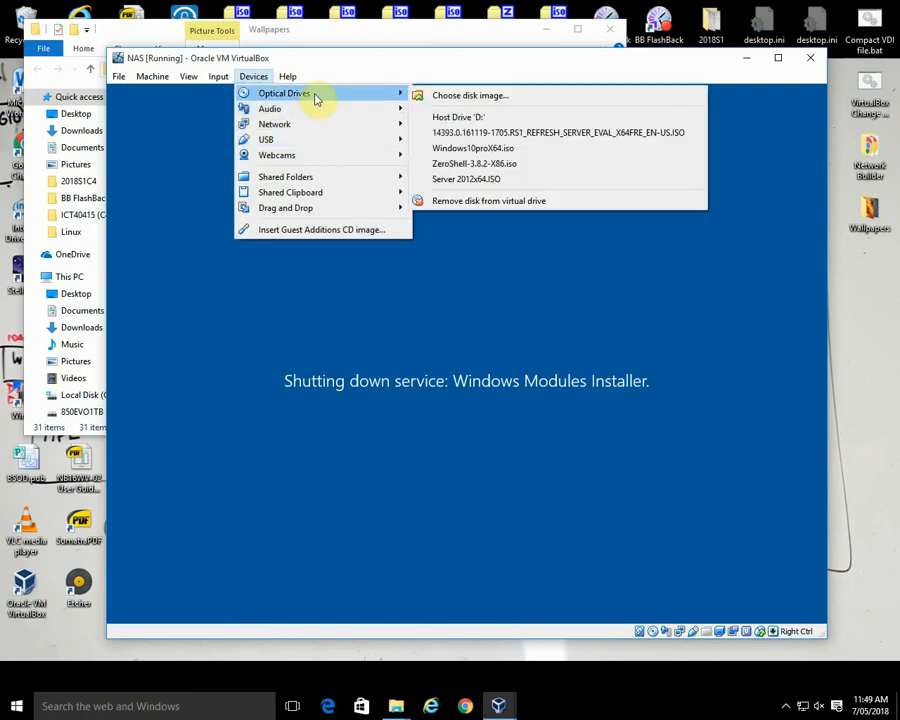
{"action": "left_click", "coordinate": [470, 200]}
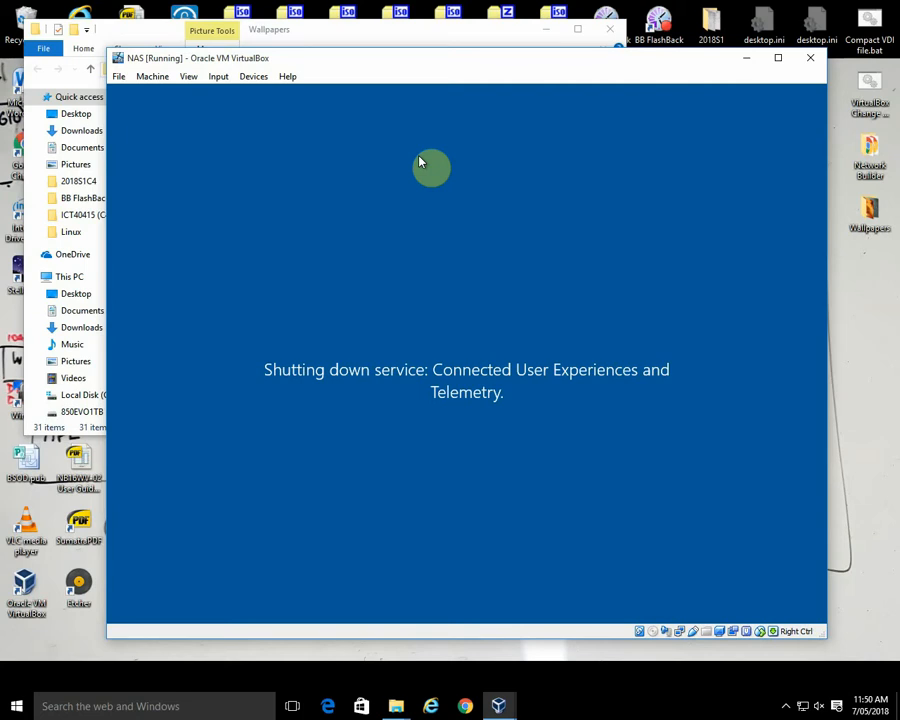
{"action": "left_click", "coordinate": [847, 328]}
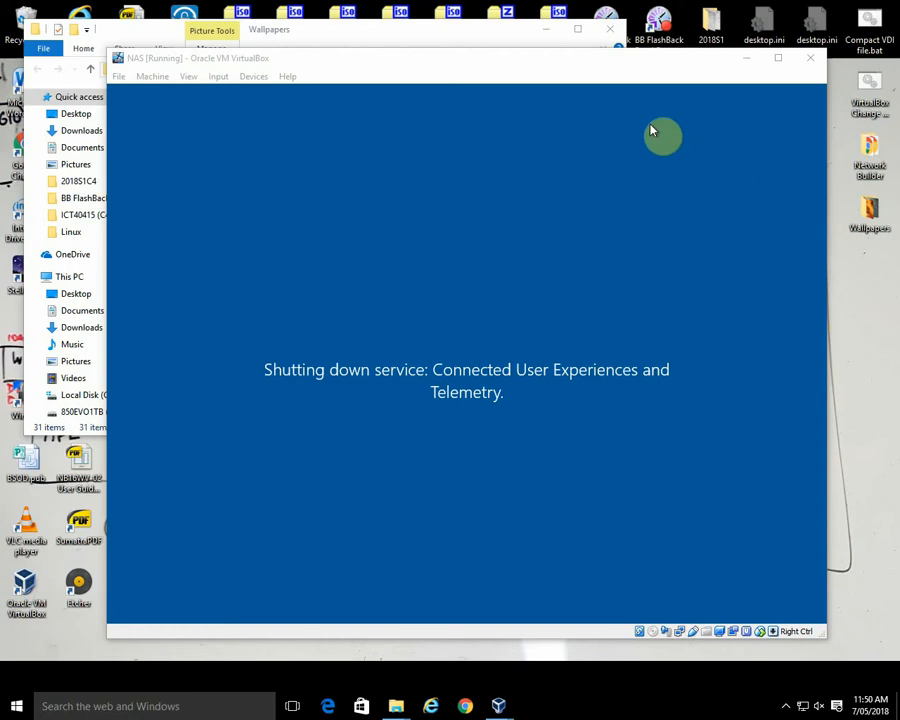
{"action": "left_click_drag", "start_coordinate": [597, 66], "coordinate": [578, 64]}
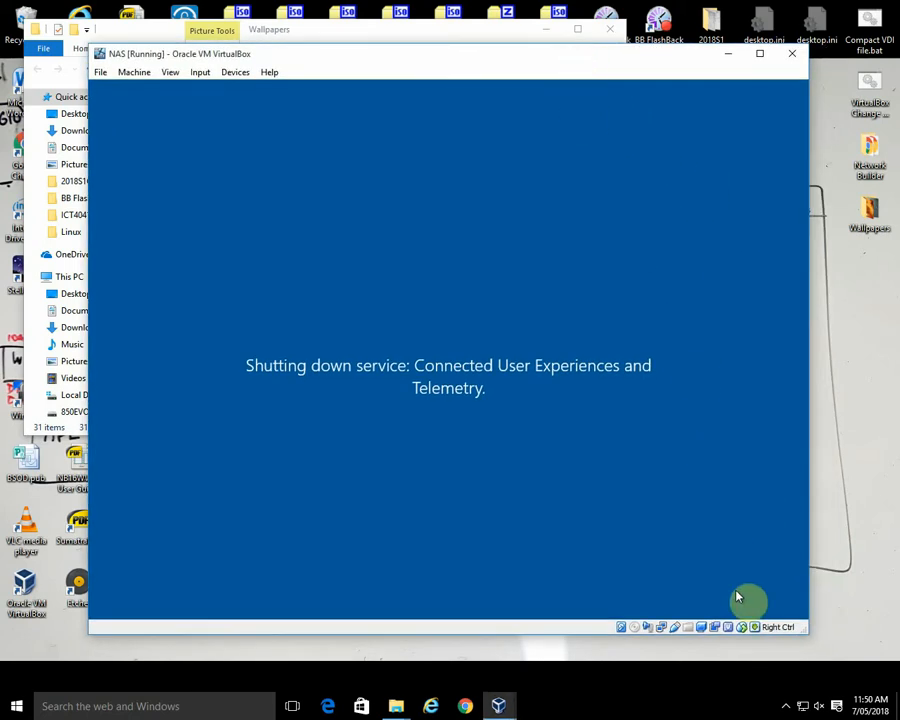
{"action": "left_click", "coordinate": [787, 707]}
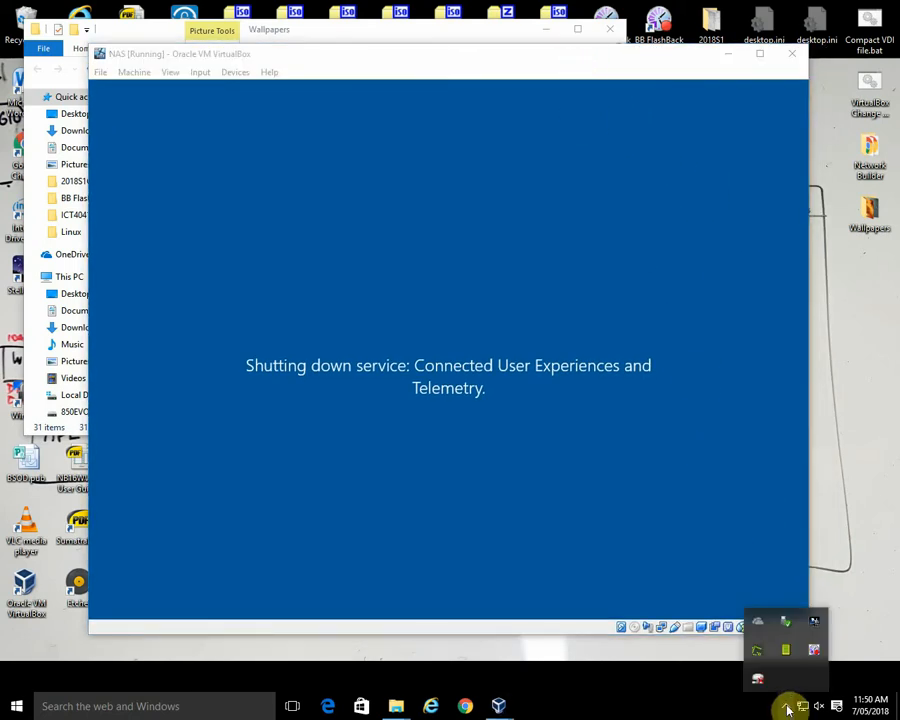
{"action": "left_click", "coordinate": [852, 618]}
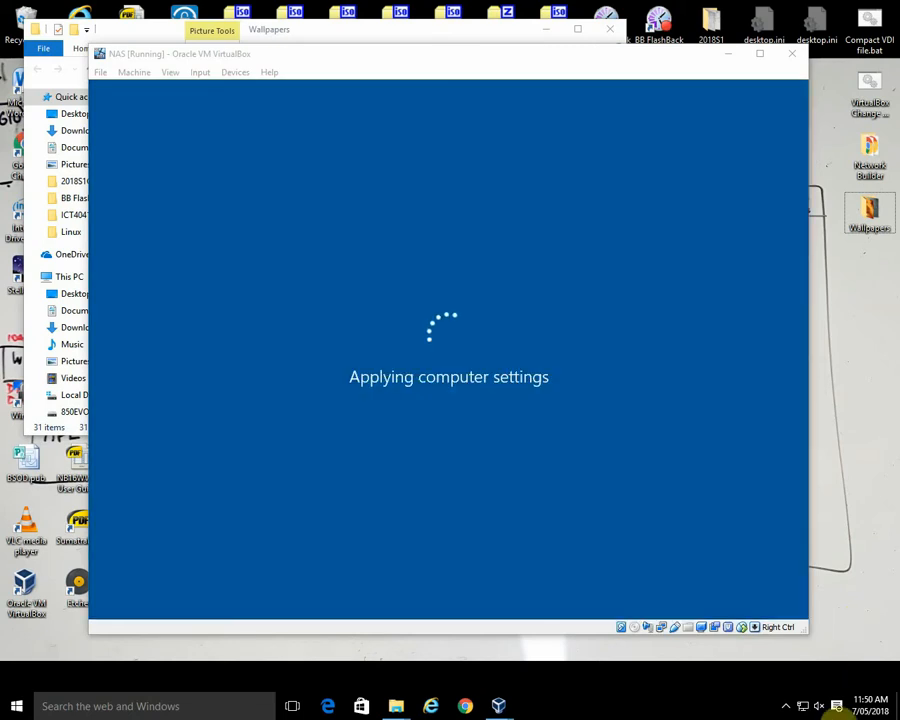
{"action": "left_click", "coordinate": [788, 704]}
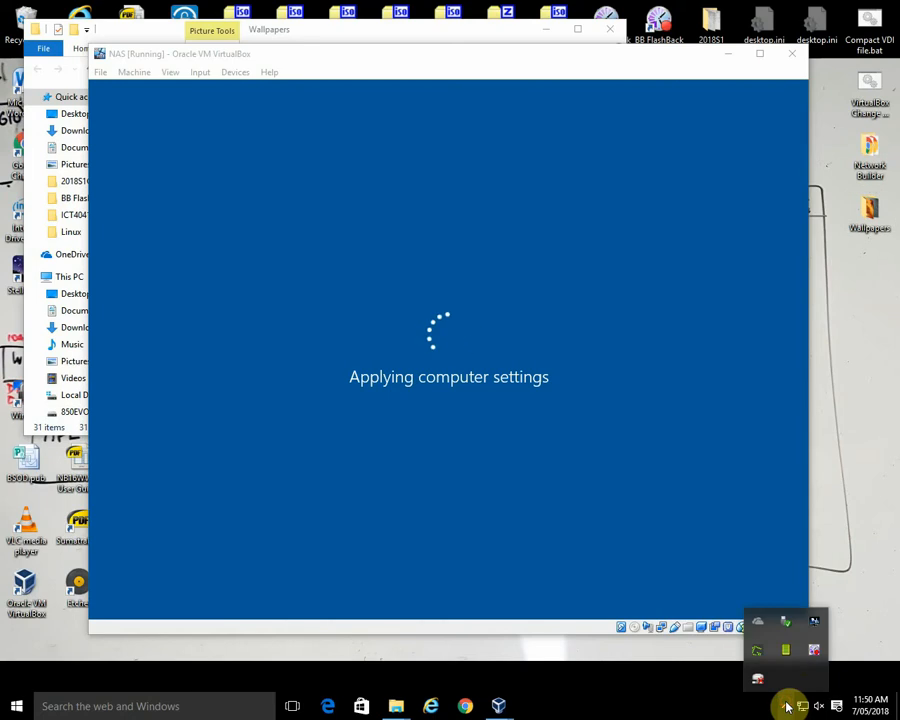
{"action": "left_click", "coordinate": [856, 617]}
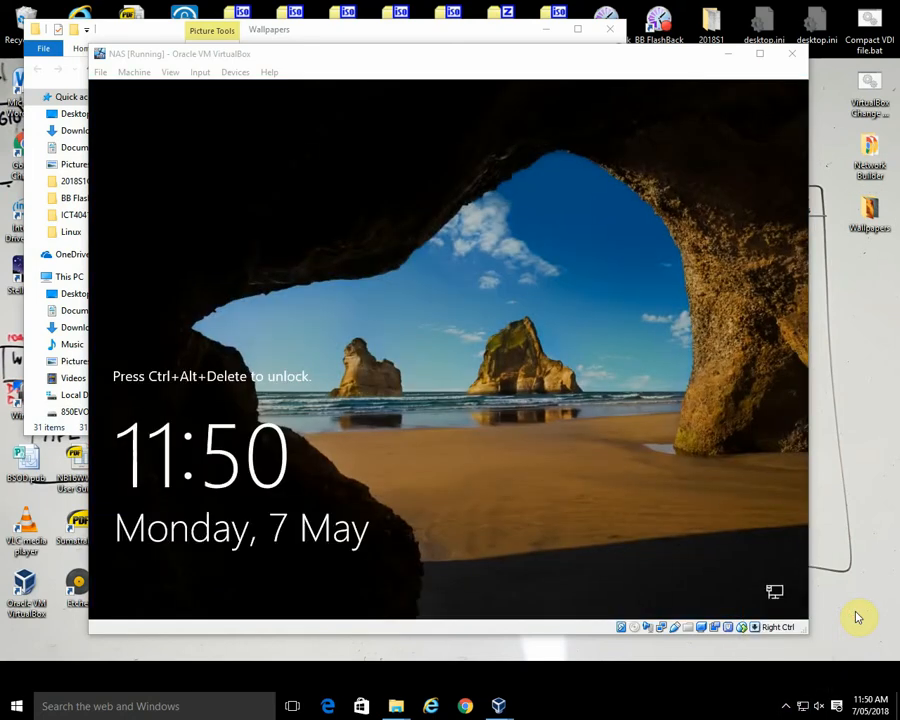
{"action": "left_click", "coordinate": [700, 492]}
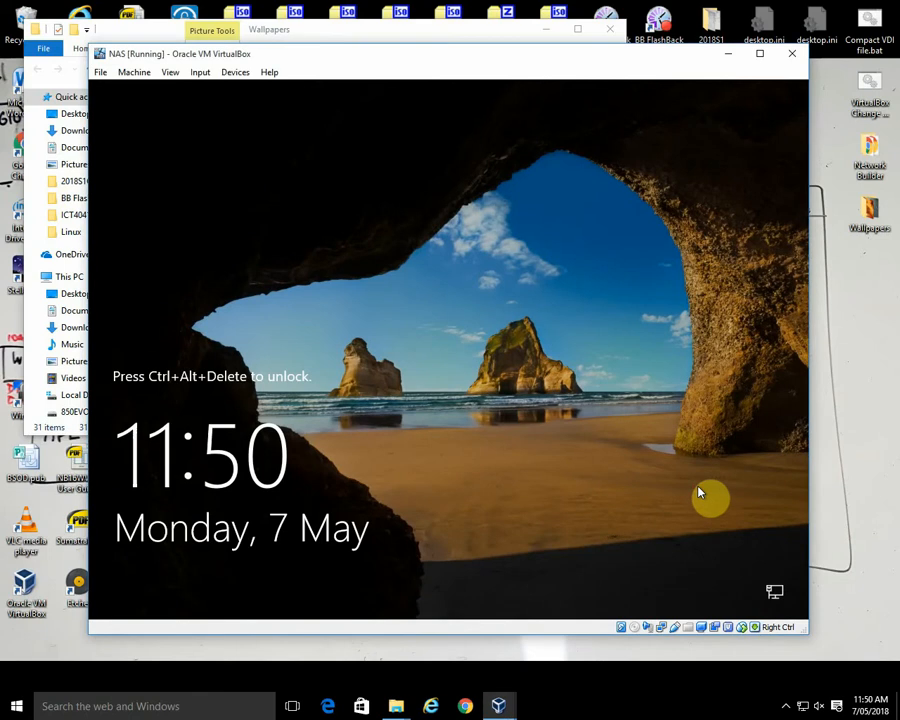
Step: Sign in to the NAS guest as another user, gwmp\Administrator, with the account password, and close Server Manager
{"action": "key", "text": "ctrl+Delete"}
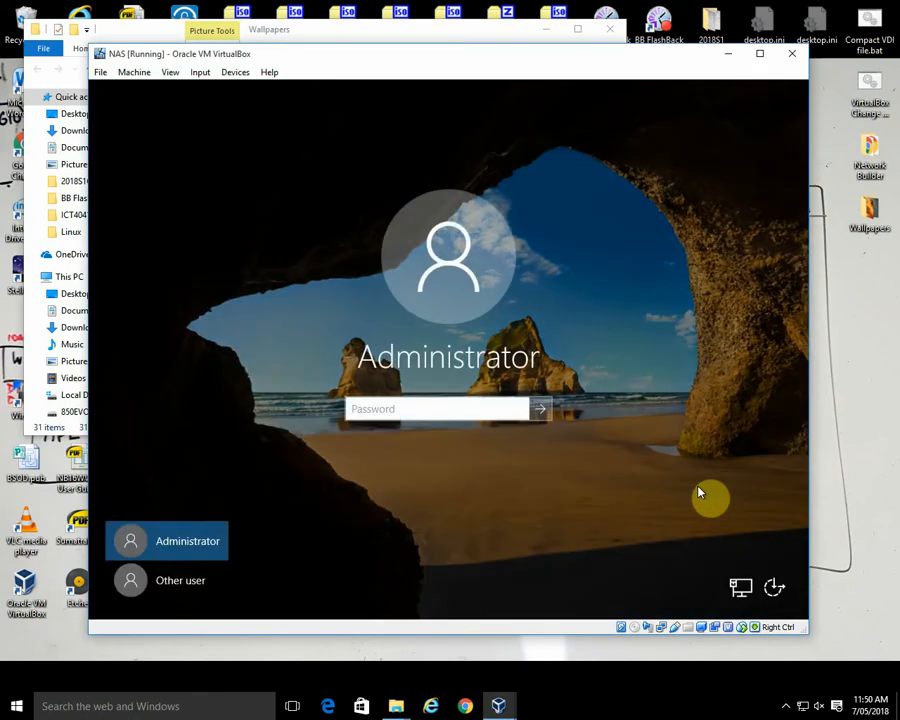
{"action": "left_click", "coordinate": [181, 580]}
{"action": "type", "text": "g"}
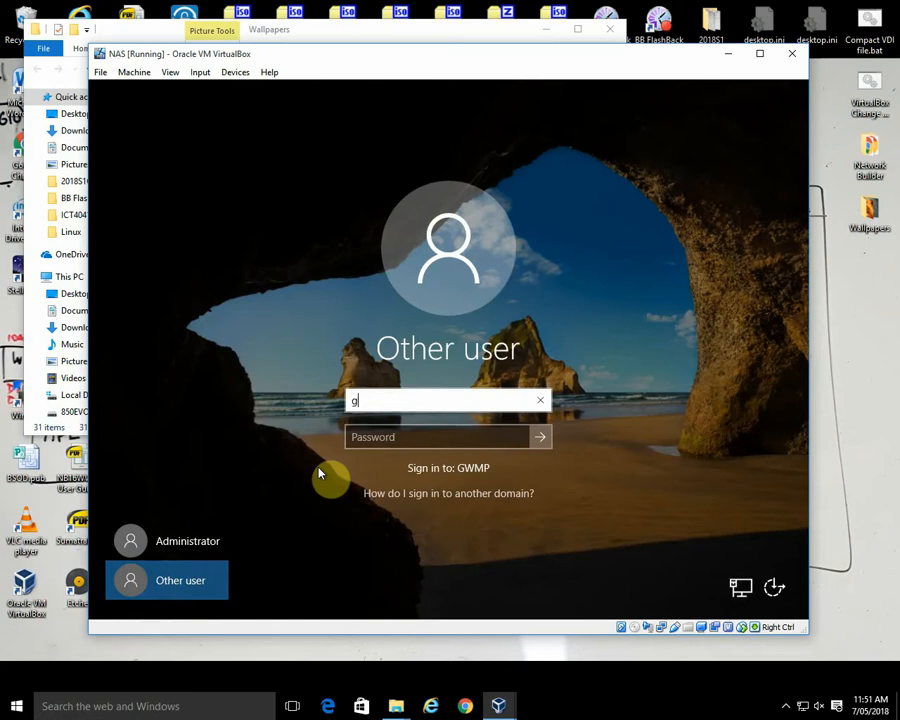
{"action": "type", "text": "wmp\\A"}
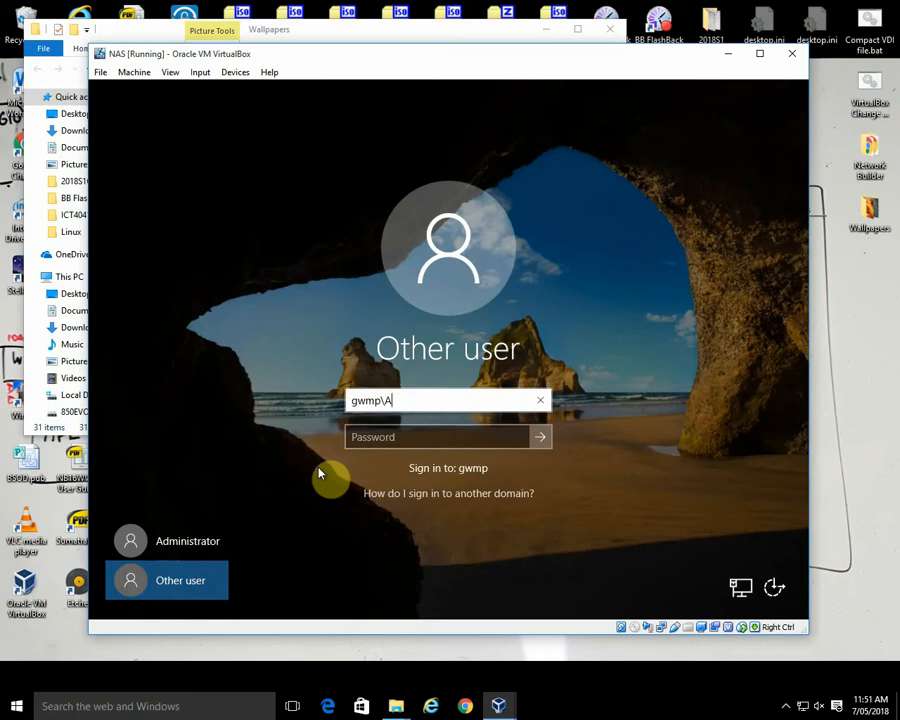
{"action": "type", "text": "dministrator"}
{"action": "key", "text": "Tab"}
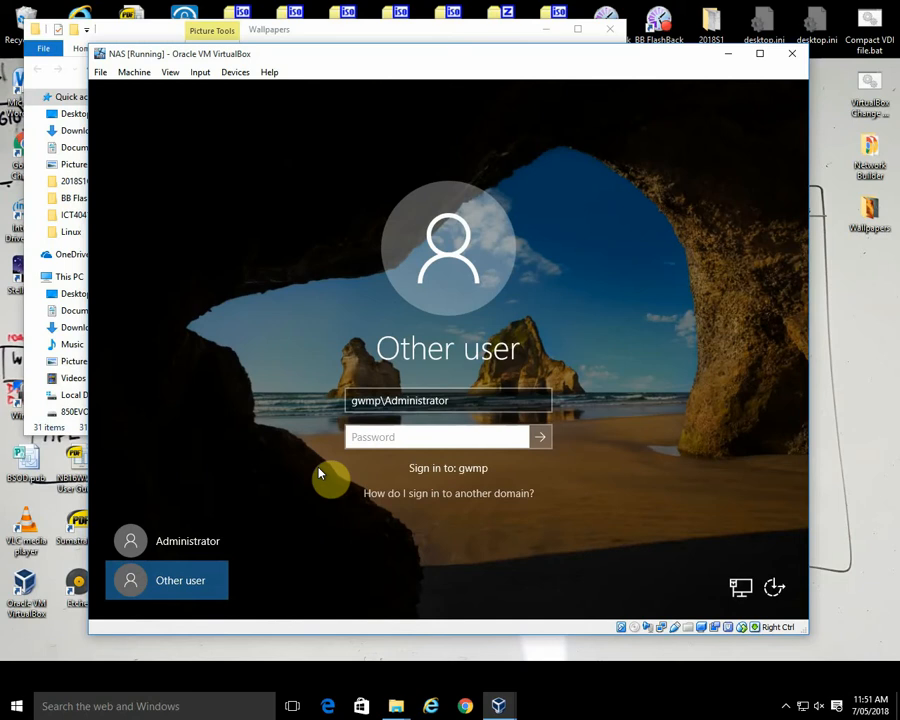
{"action": "type", "text": "••••••••••"}
{"action": "key", "text": "Return"}
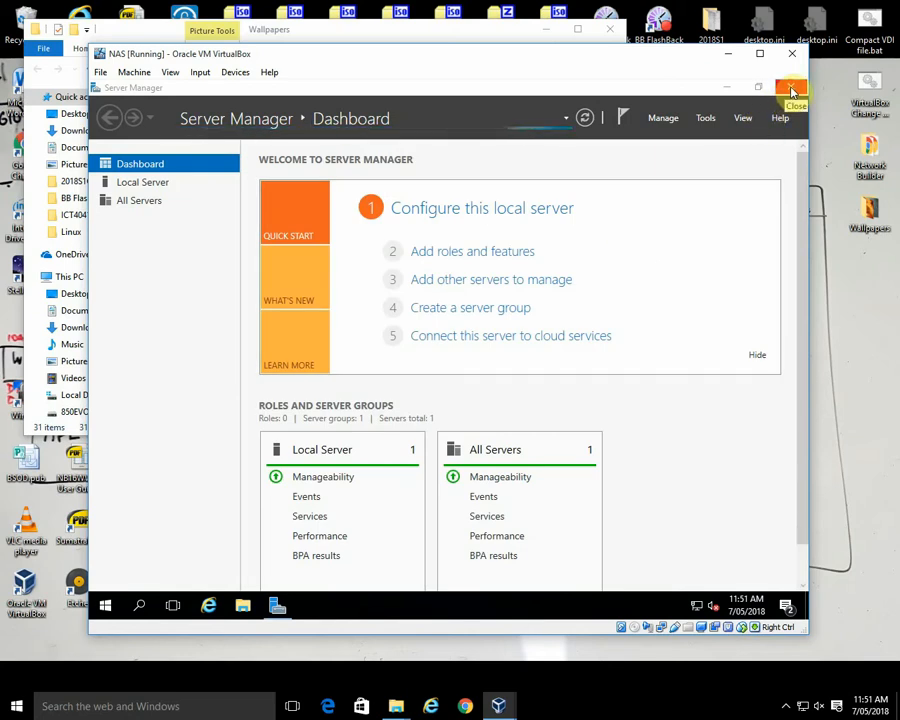
{"action": "left_click", "coordinate": [790, 88]}
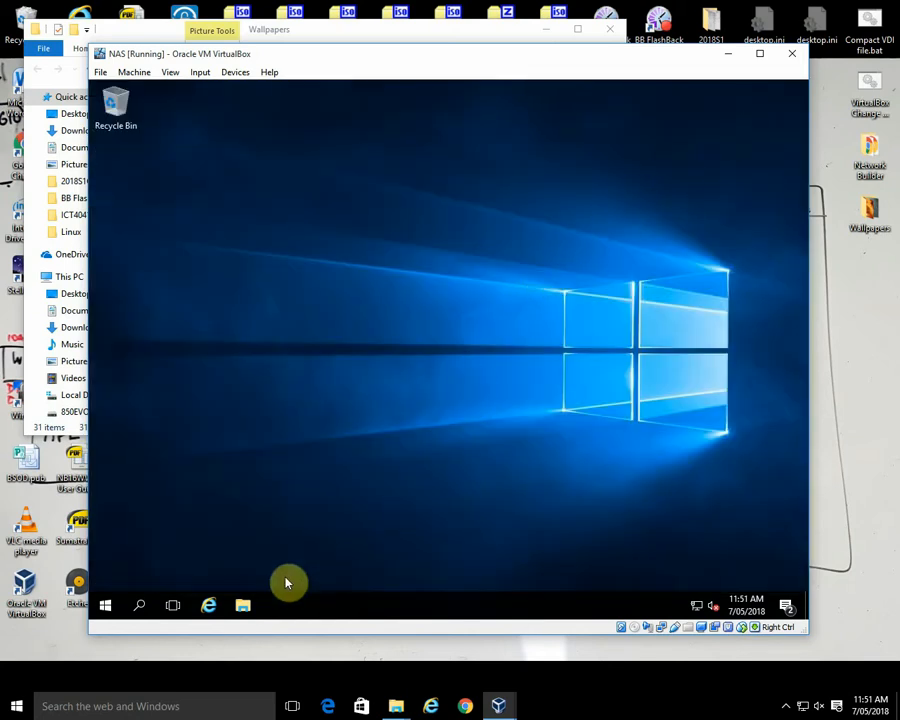
Step: Check the Oracle folder under Program Files on the guest's Local Disk (C:) for the VirtualBox Guest Additions installation
{"action": "left_click", "coordinate": [243, 604]}
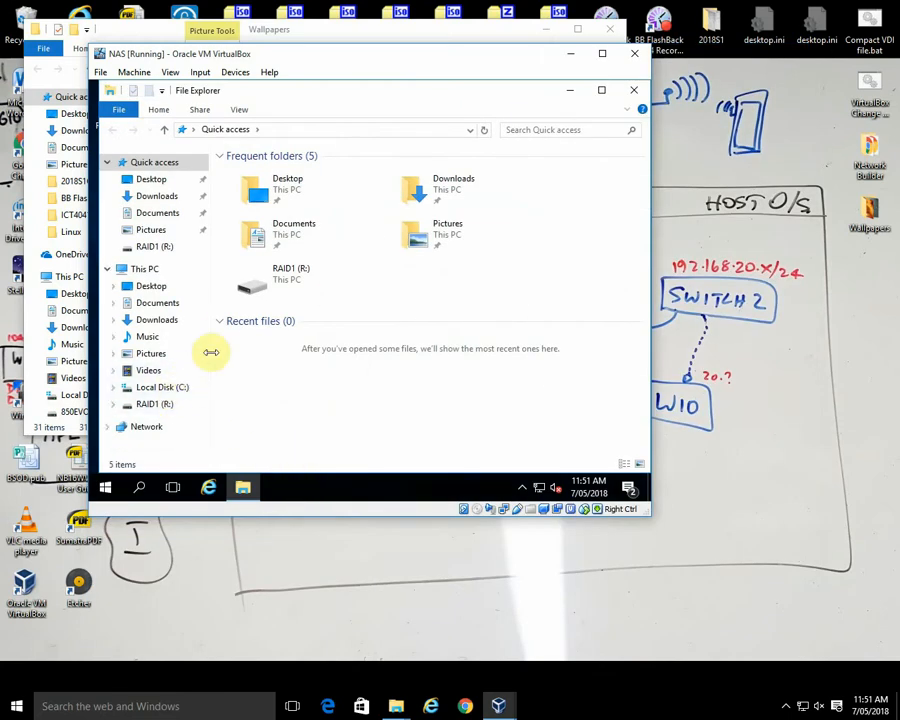
{"action": "left_click", "coordinate": [146, 269]}
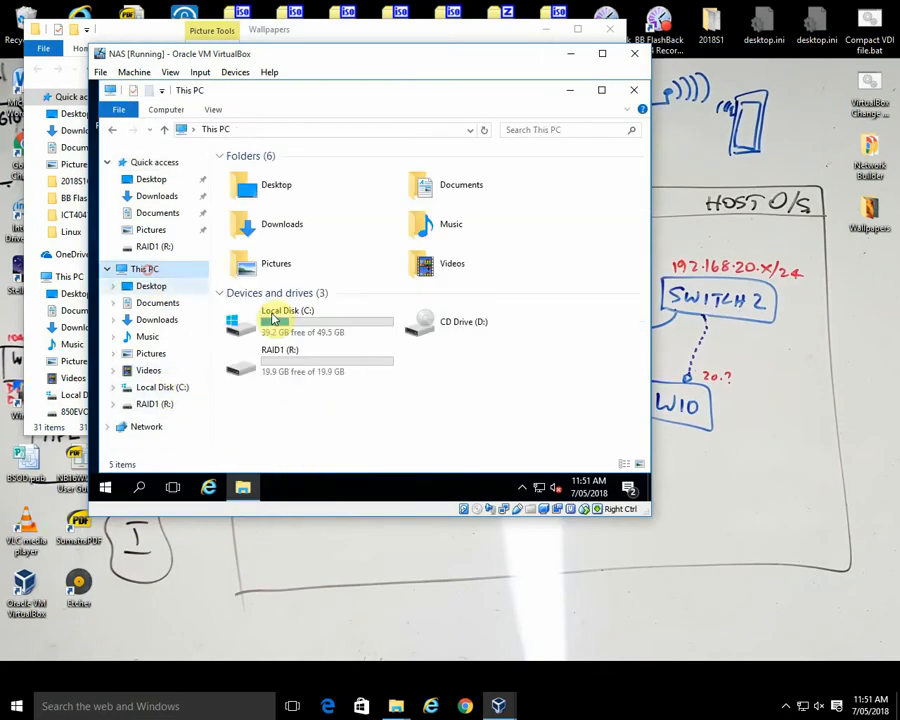
{"action": "double_click", "coordinate": [342, 324]}
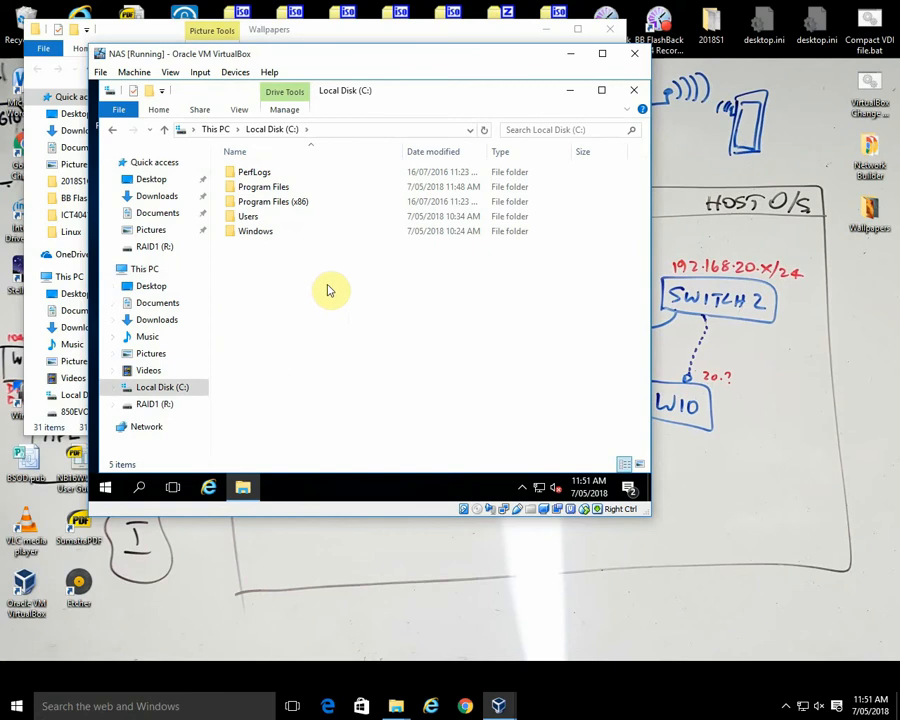
{"action": "double_click", "coordinate": [272, 188]}
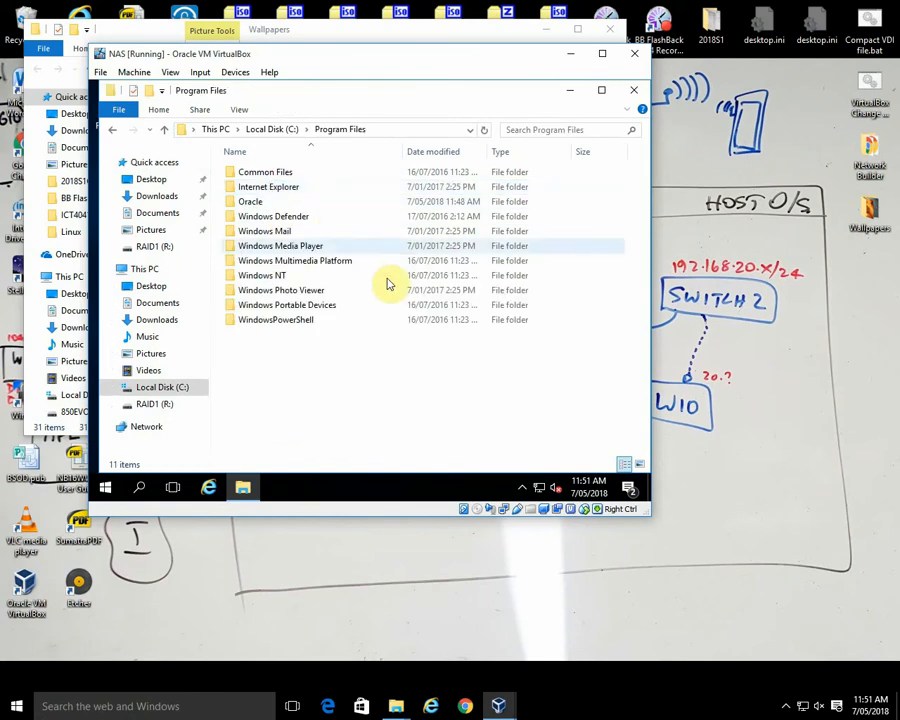
{"action": "double_click", "coordinate": [252, 203]}
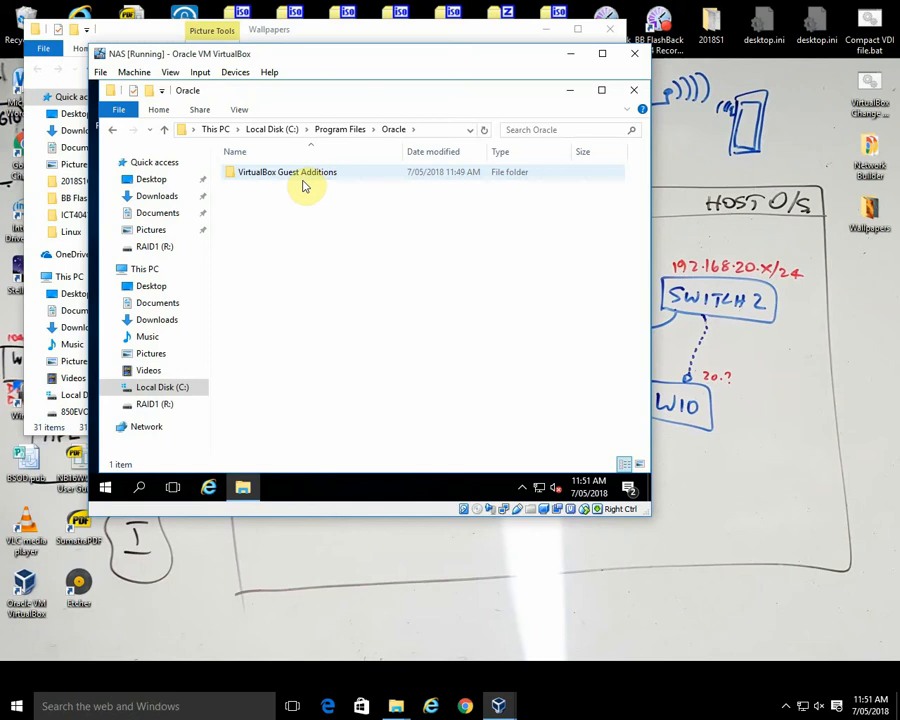
{"action": "left_click", "coordinate": [633, 92]}
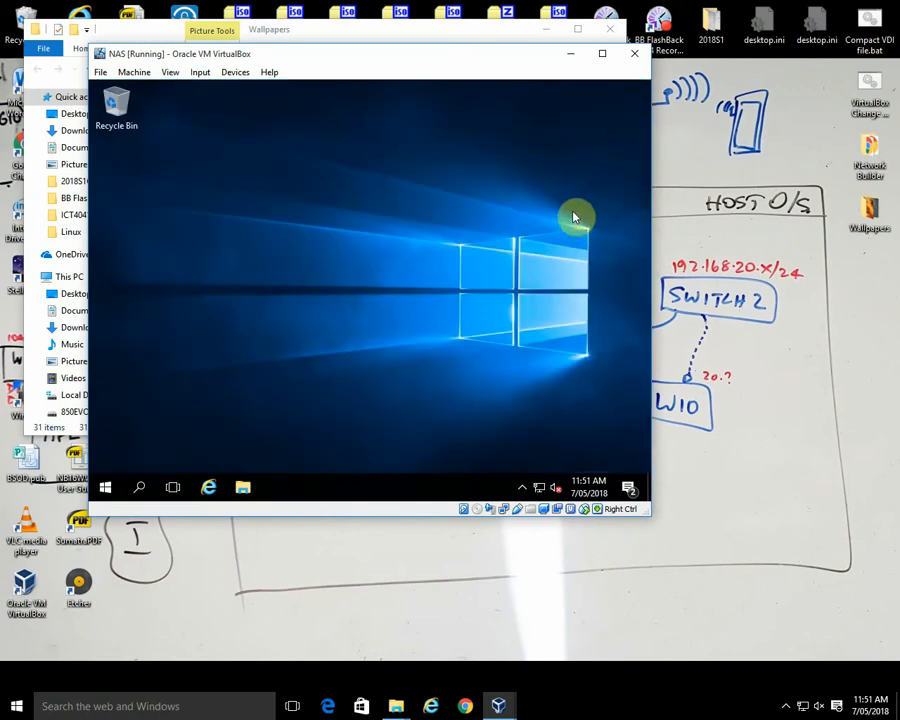
Step: Set the guest's display resolution to 1024 × 768, keep the changes and close the display settings
{"action": "right_click", "coordinate": [379, 253]}
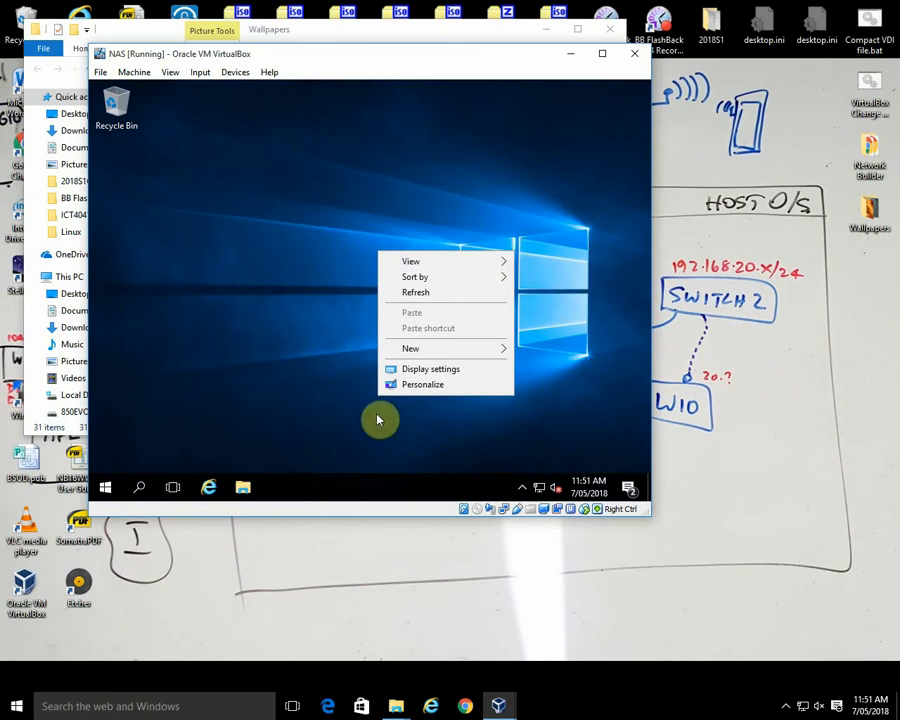
{"action": "left_click", "coordinate": [431, 370]}
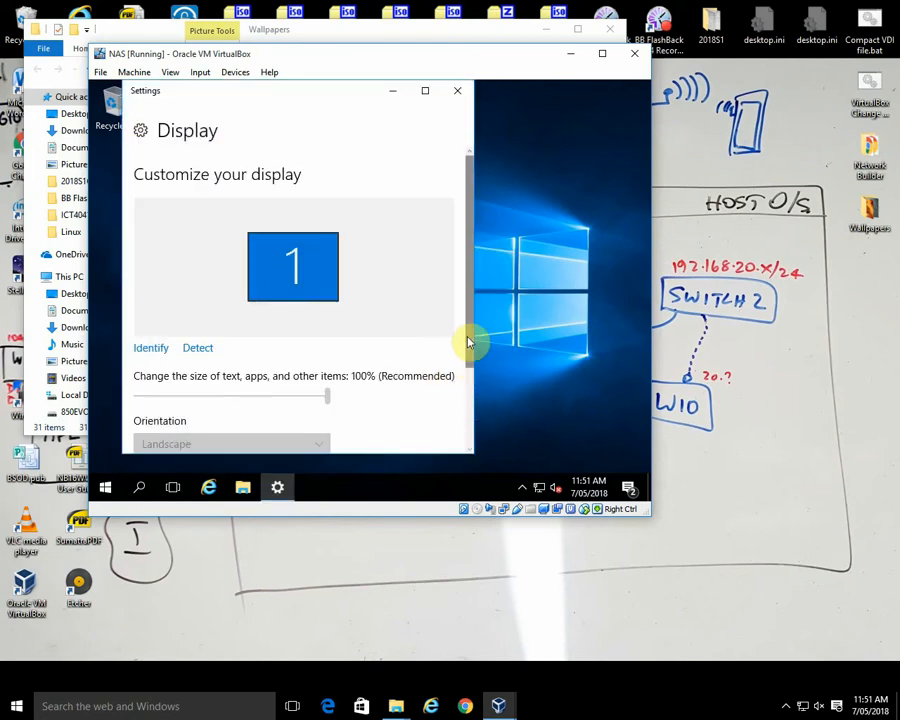
{"action": "left_click_drag", "start_coordinate": [468, 327], "coordinate": [476, 435]}
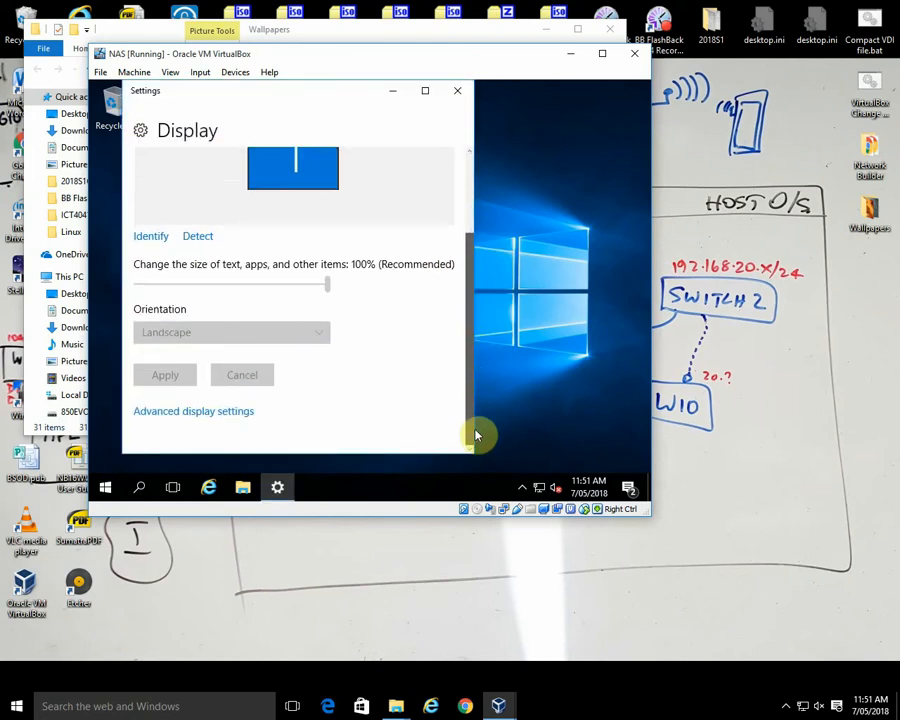
{"action": "left_click", "coordinate": [234, 414]}
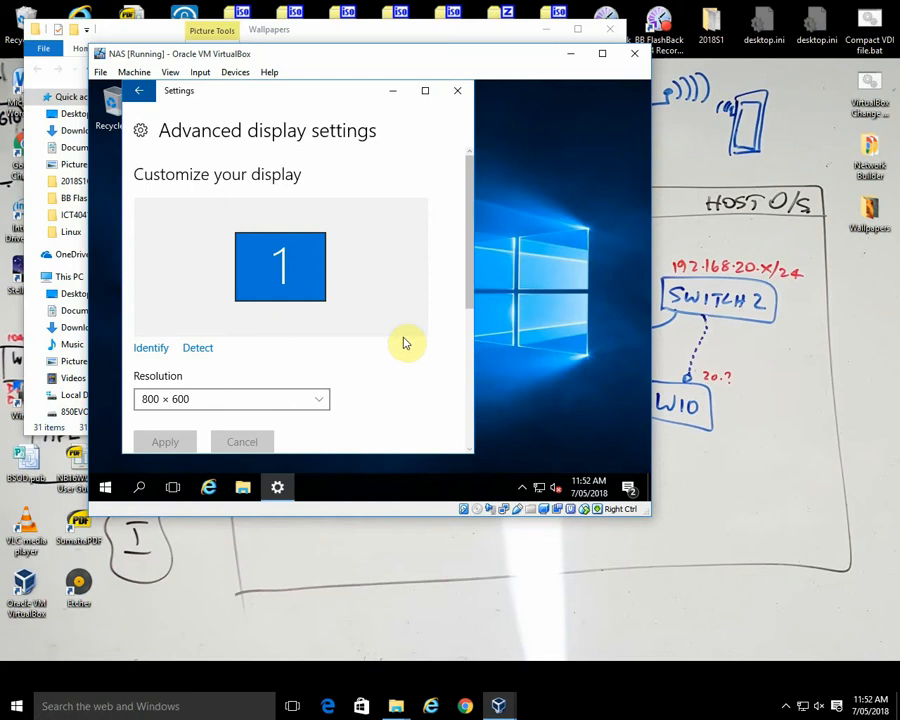
{"action": "left_click", "coordinate": [319, 398]}
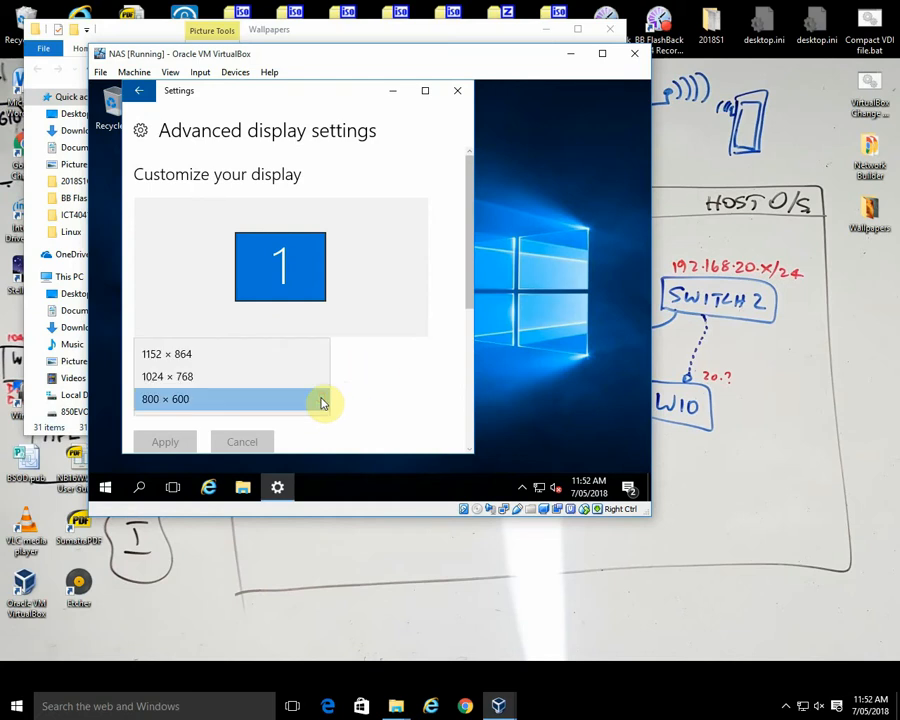
{"action": "left_click", "coordinate": [273, 384]}
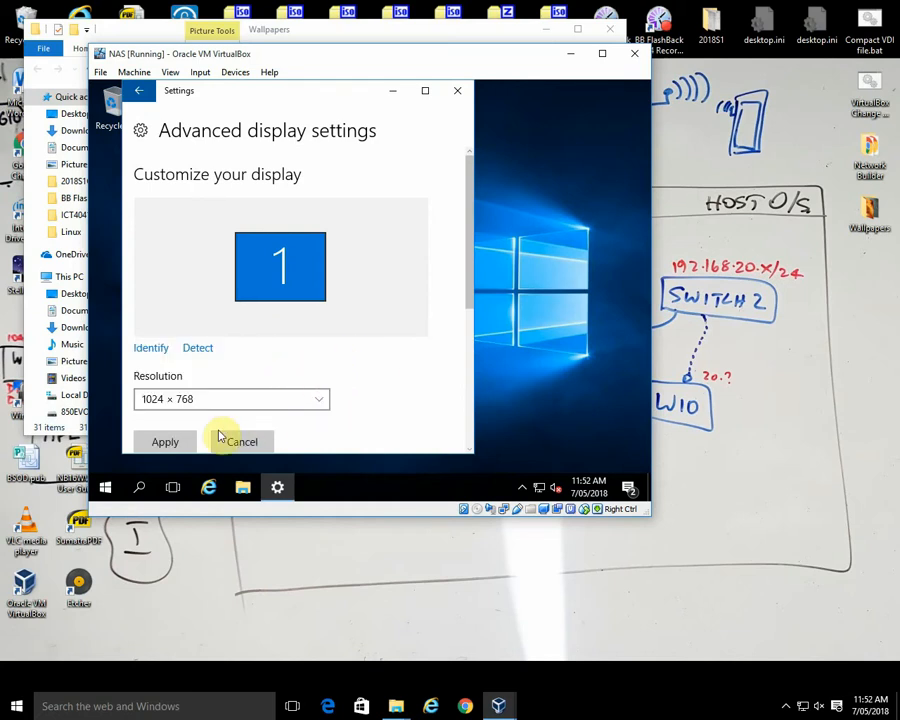
{"action": "left_click", "coordinate": [185, 441]}
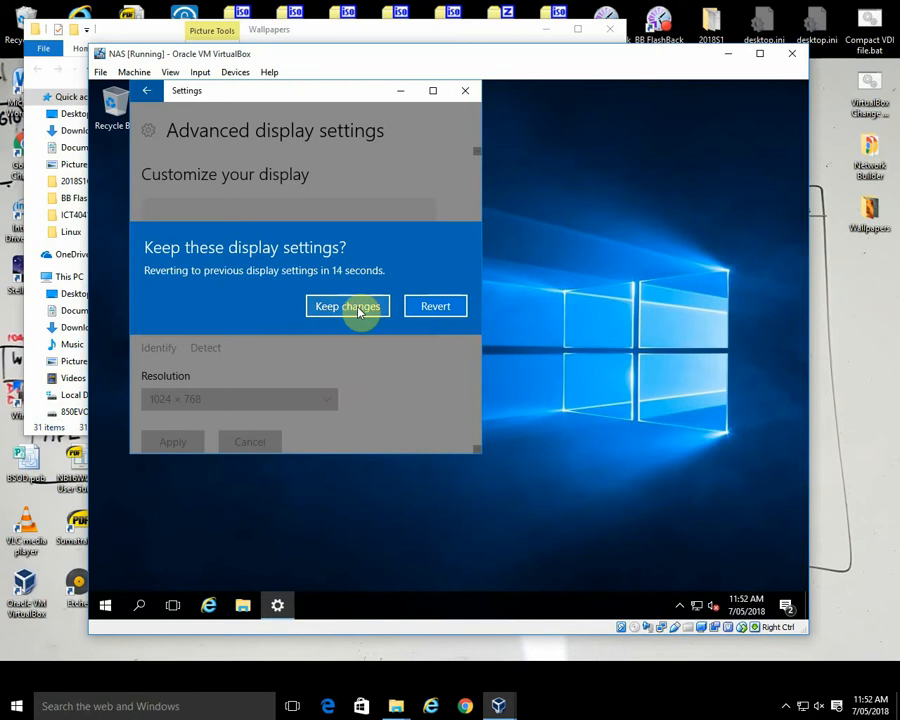
{"action": "left_click", "coordinate": [355, 308]}
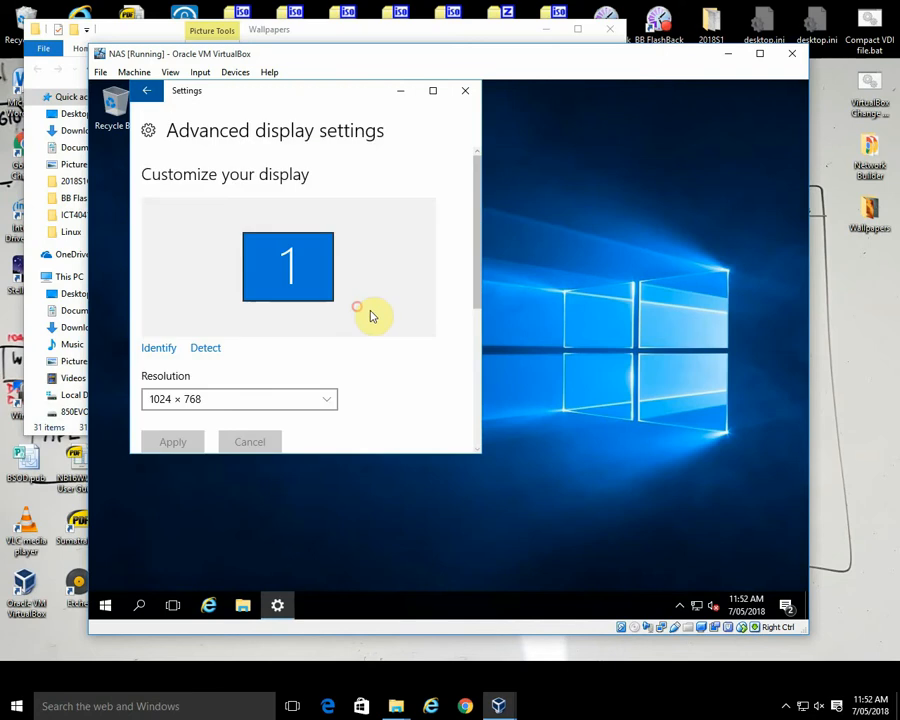
{"action": "left_click", "coordinate": [465, 91]}
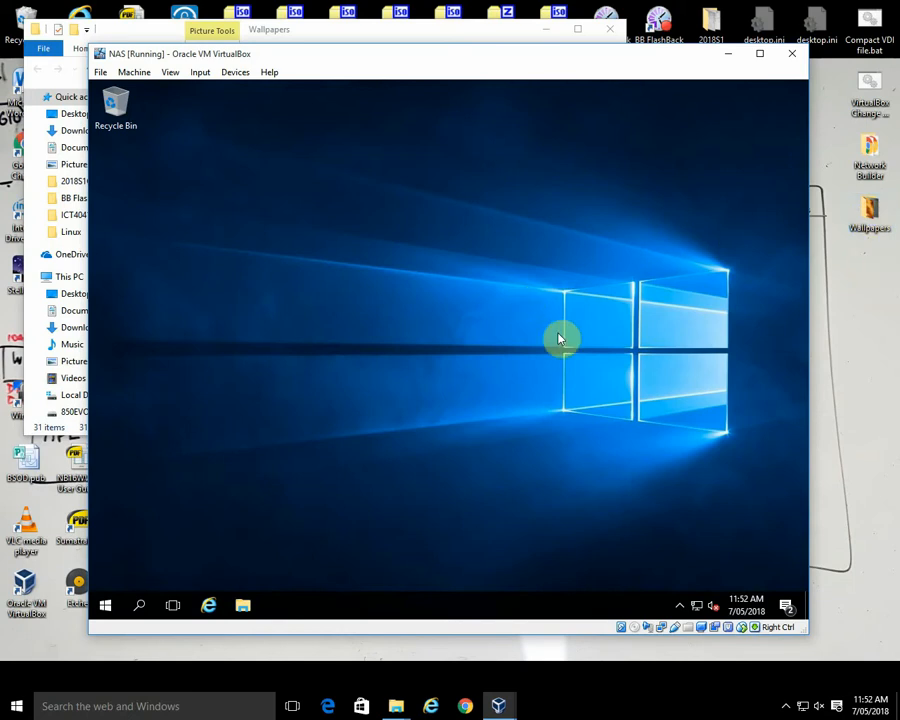
Step: Open the Wallpapers folder on the guest's RAID1 (R:) drive
{"action": "left_click", "coordinate": [243, 606]}
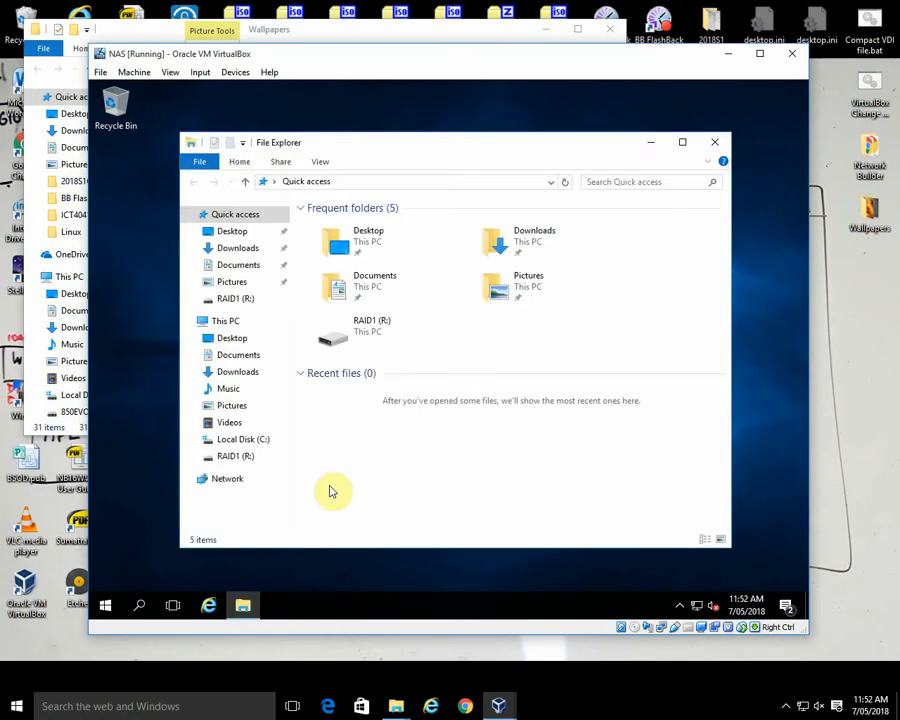
{"action": "double_click", "coordinate": [345, 338]}
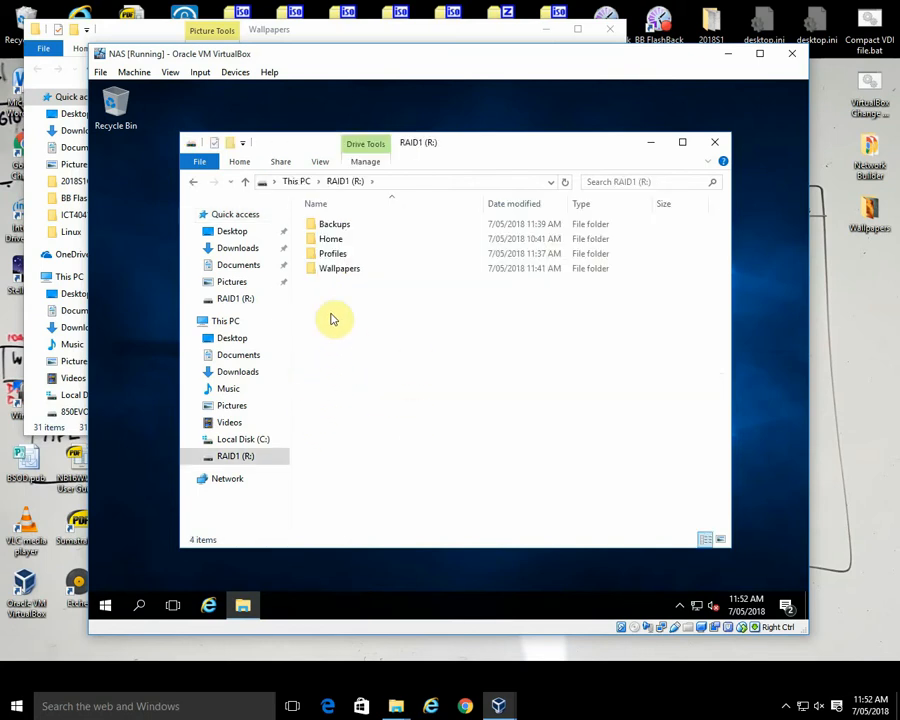
{"action": "double_click", "coordinate": [341, 270]}
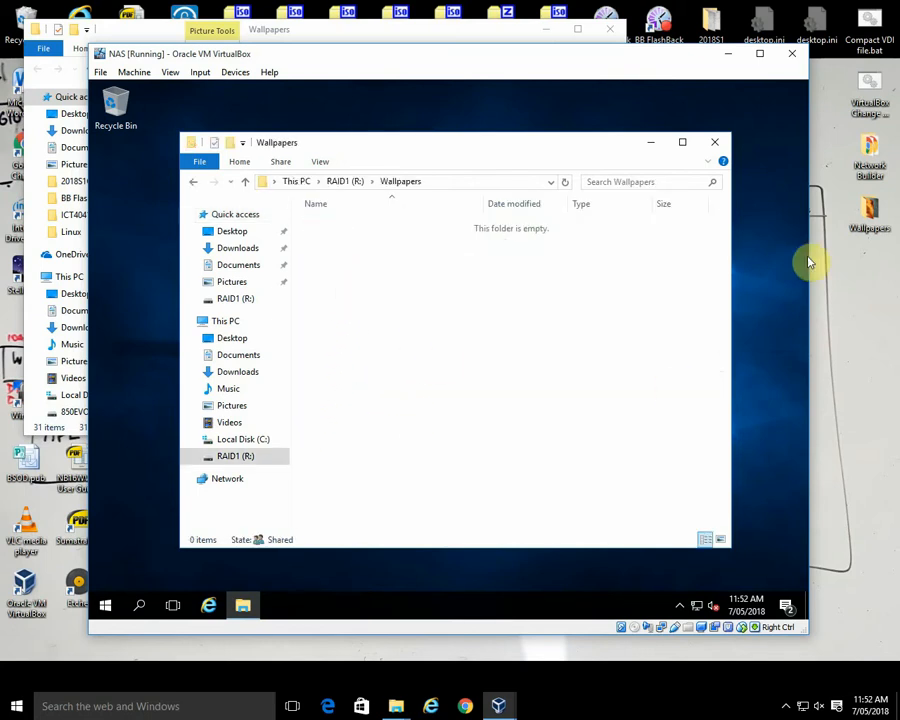
Step: Try to copy and paste all pictures from the host's Wallpapers folder into the guest's R: Wallpapers folder, then close the guest window
{"action": "left_click", "coordinate": [873, 213]}
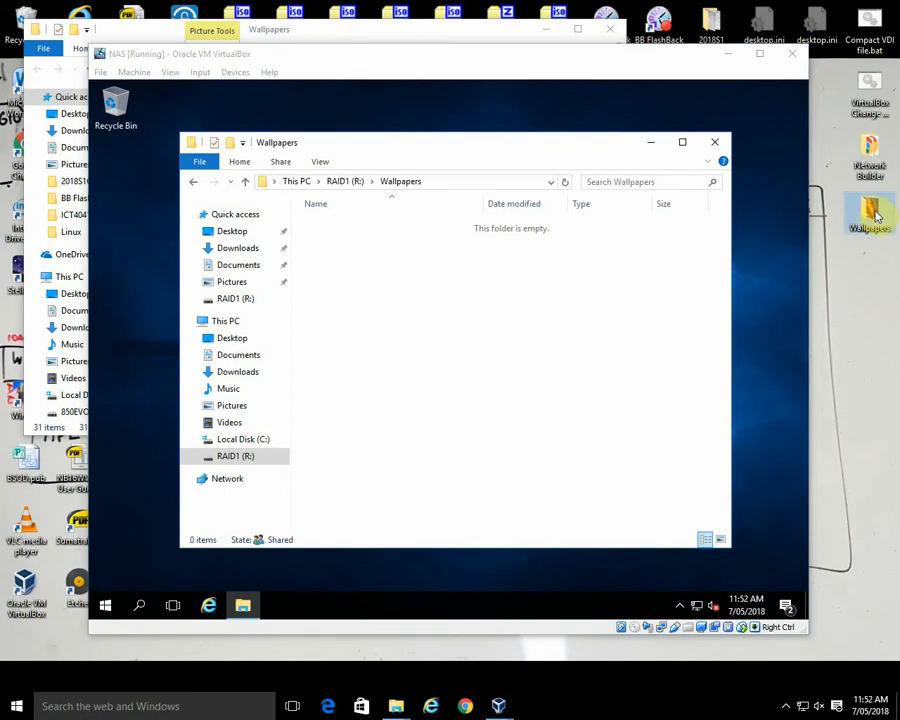
{"action": "double_click", "coordinate": [873, 213]}
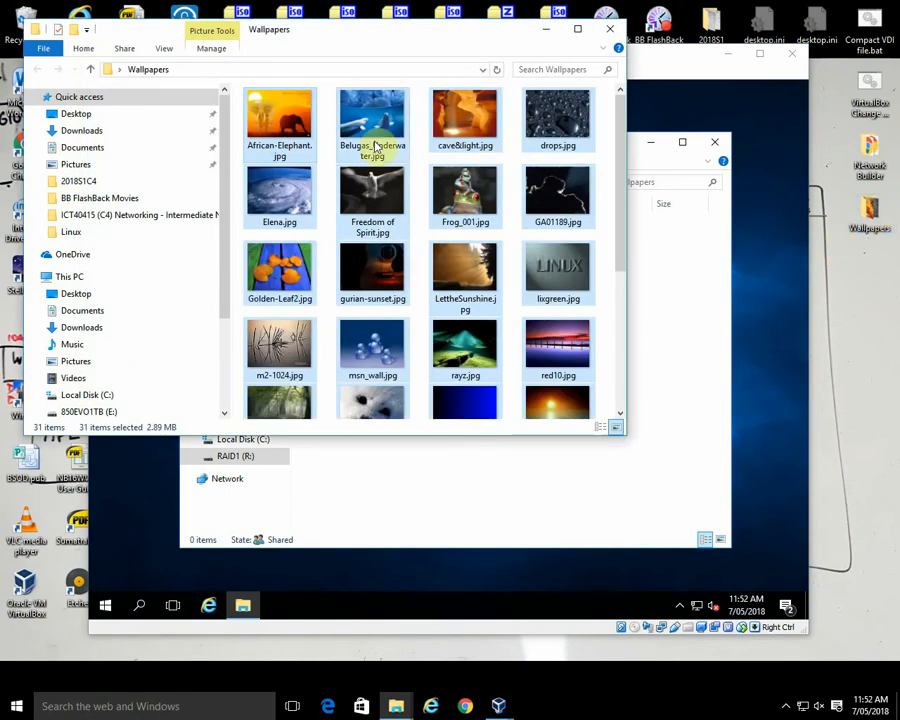
{"action": "right_click", "coordinate": [303, 142]}
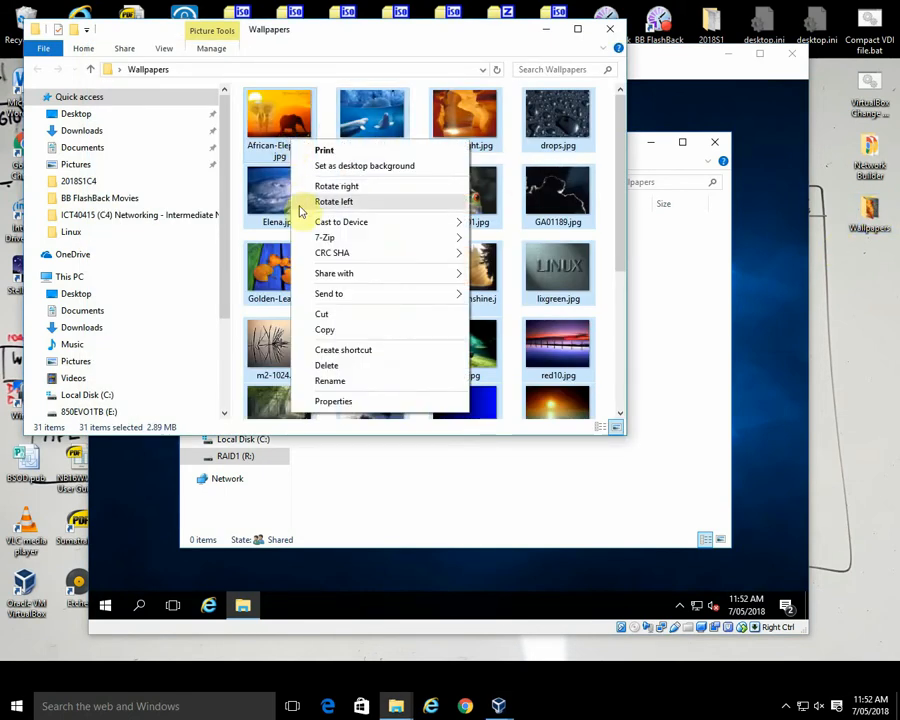
{"action": "left_click", "coordinate": [336, 330]}
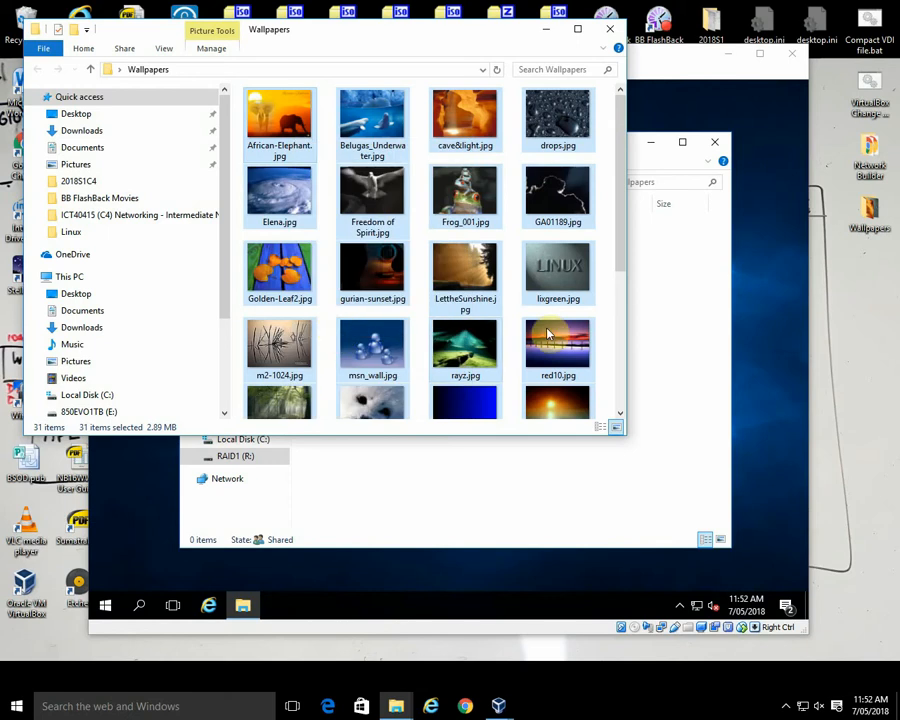
{"action": "left_click", "coordinate": [657, 328]}
{"action": "right_click", "coordinate": [395, 284]}
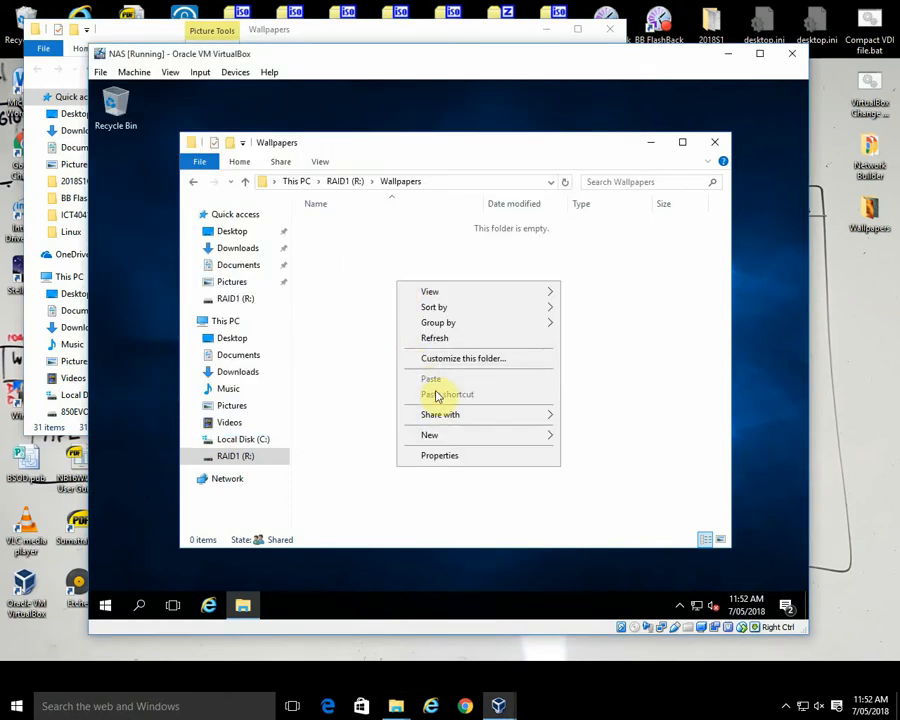
{"action": "left_click", "coordinate": [868, 212]}
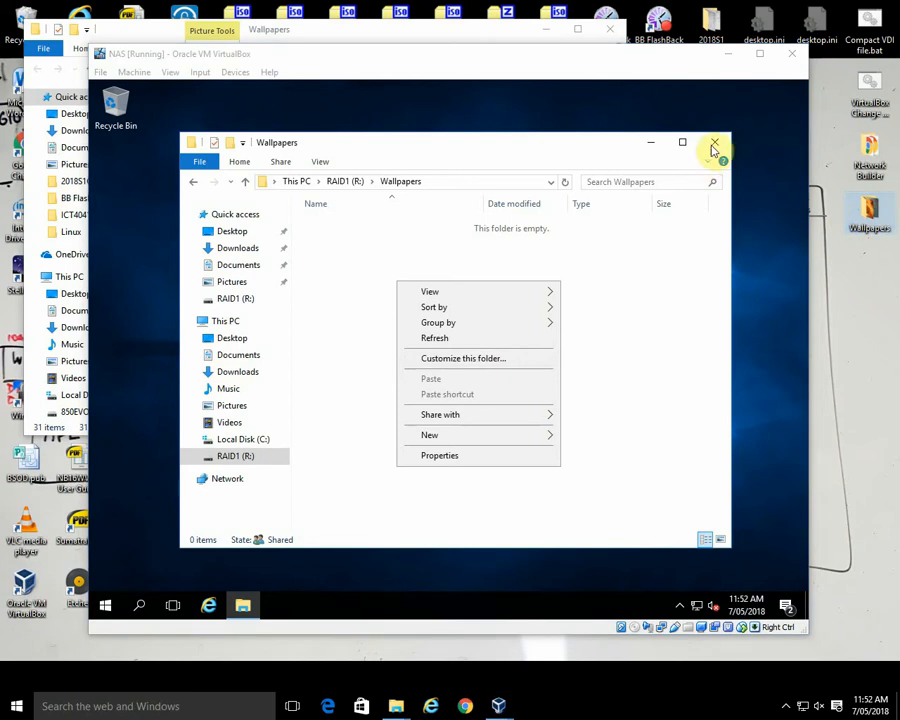
{"action": "left_click", "coordinate": [716, 146]}
{"action": "left_click", "coordinate": [716, 146]}
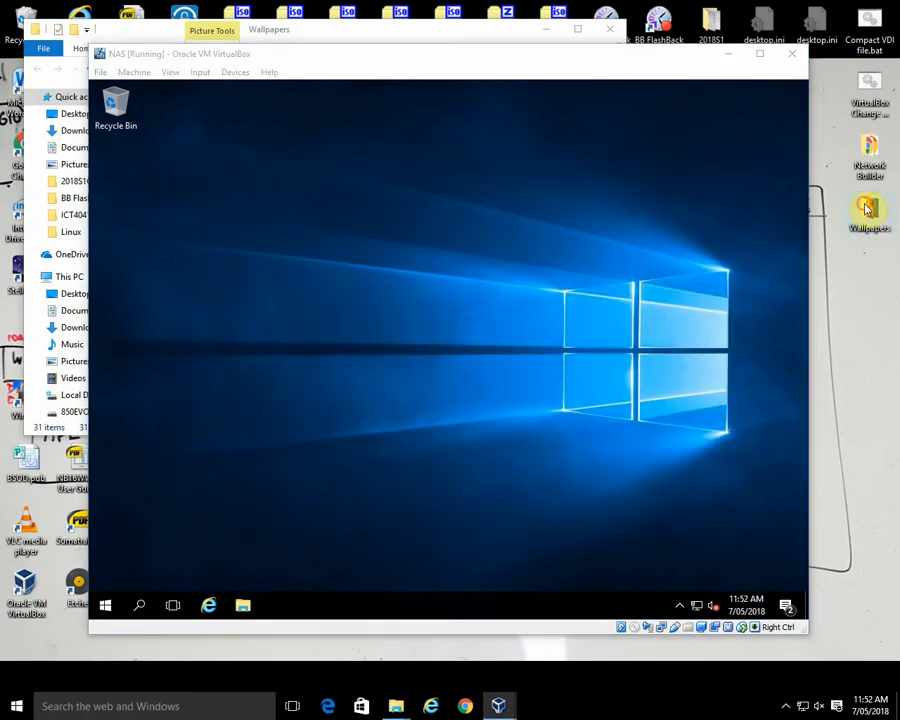
Step: Copy the Wallpapers folder from the host desktop onto the NAS guest's desktop
{"action": "left_click", "coordinate": [868, 207]}
{"action": "left_click_drag", "start_coordinate": [870, 210], "coordinate": [638, 148]}
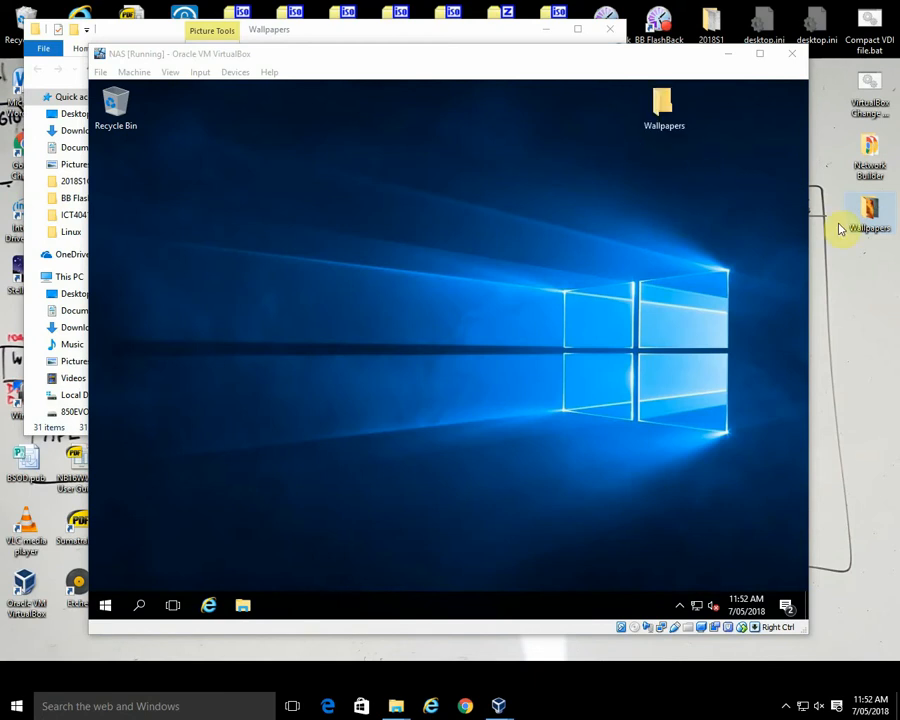
Step: Move all pictures from the guest desktop's Wallpapers folder into the Wallpapers folder on the RAID1 (R:) drive
{"action": "left_click", "coordinate": [664, 110]}
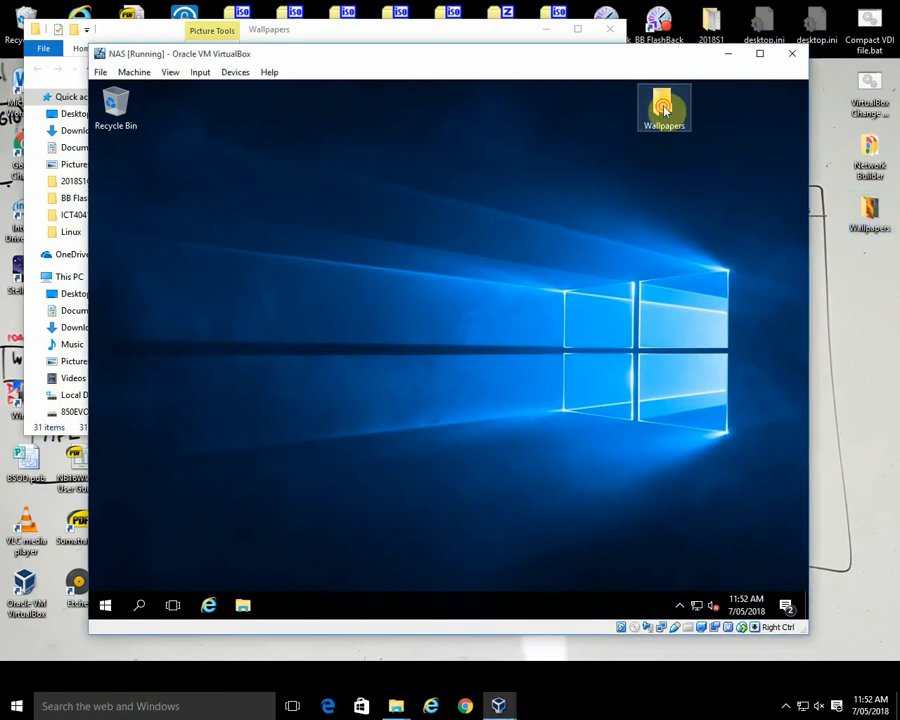
{"action": "double_click", "coordinate": [664, 110]}
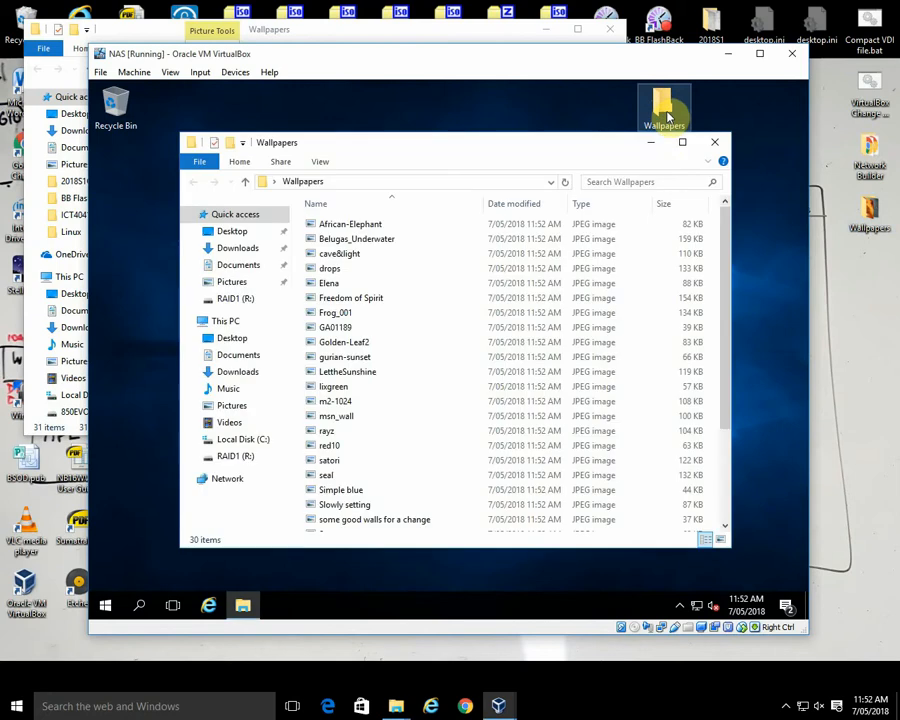
{"action": "left_click", "coordinate": [391, 231]}
{"action": "key", "text": "ctrl+a"}
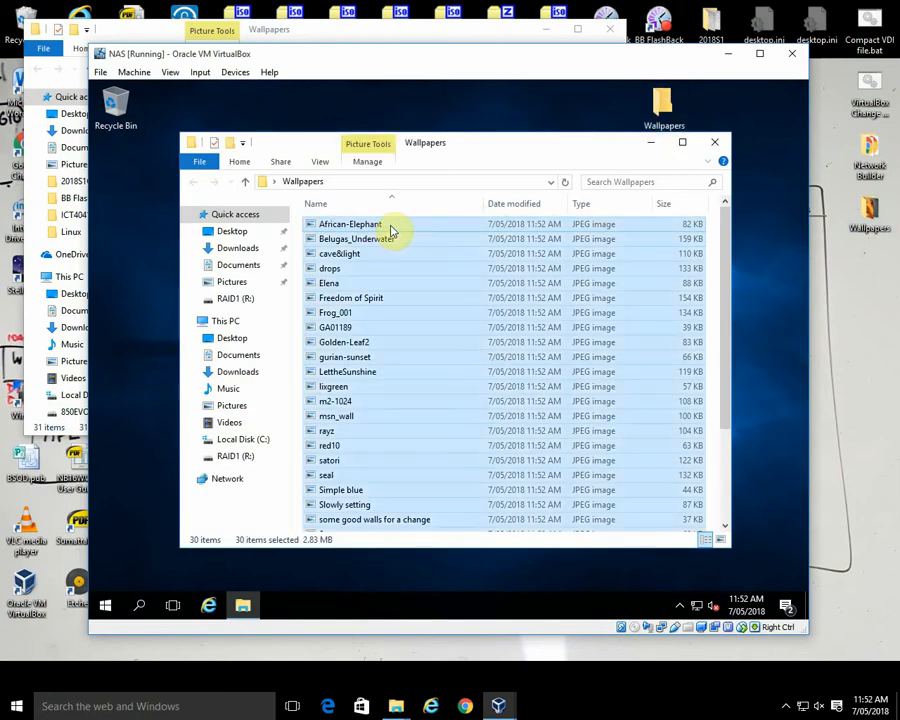
{"action": "right_click", "coordinate": [392, 233]}
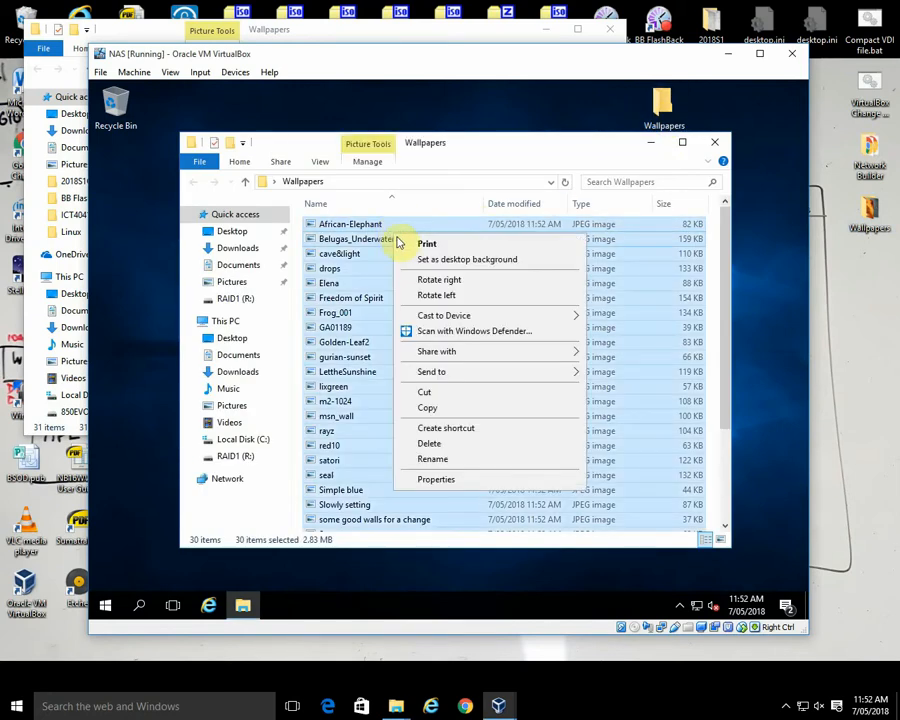
{"action": "left_click", "coordinate": [430, 393]}
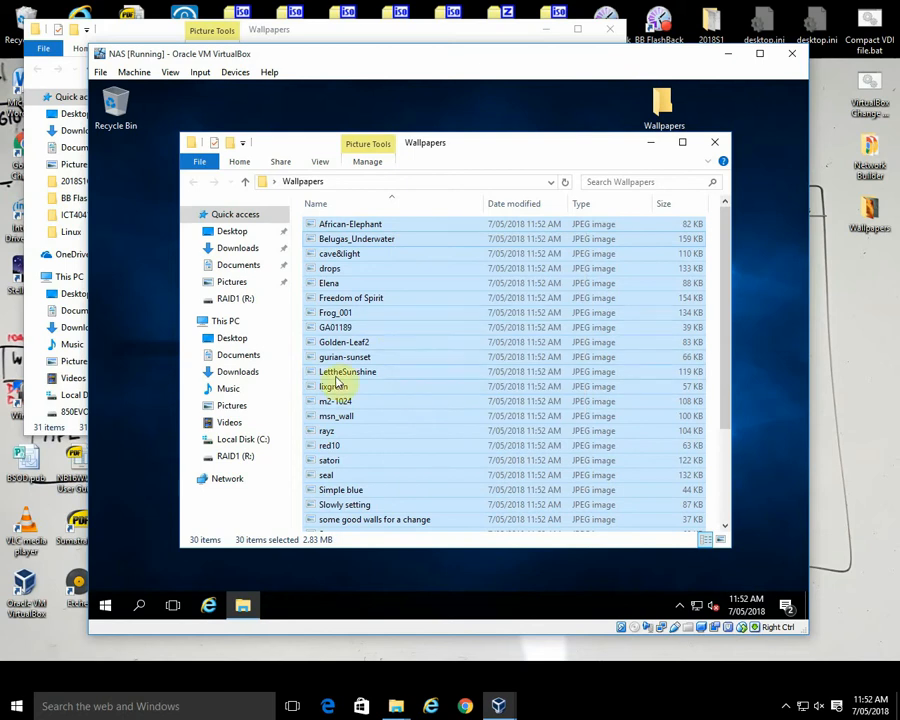
{"action": "left_click", "coordinate": [236, 456]}
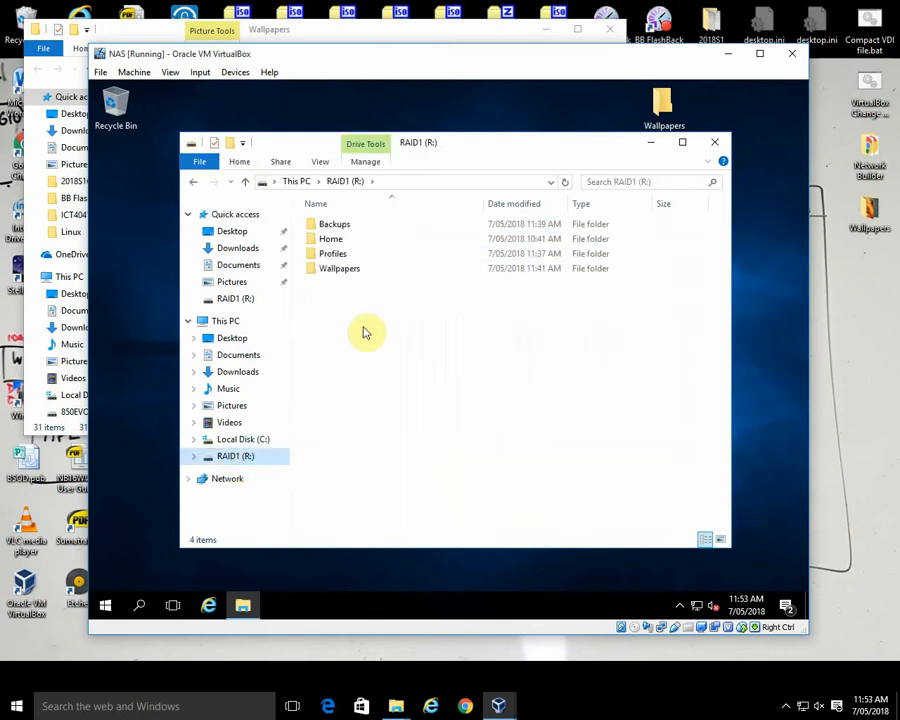
{"action": "double_click", "coordinate": [354, 273]}
{"action": "right_click", "coordinate": [390, 294]}
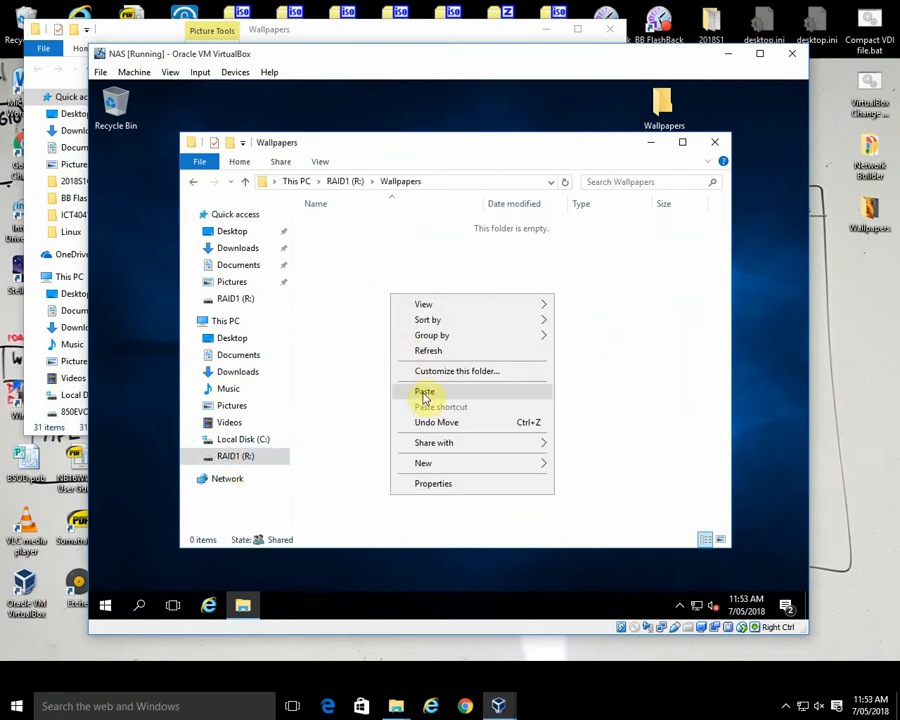
{"action": "left_click", "coordinate": [424, 393]}
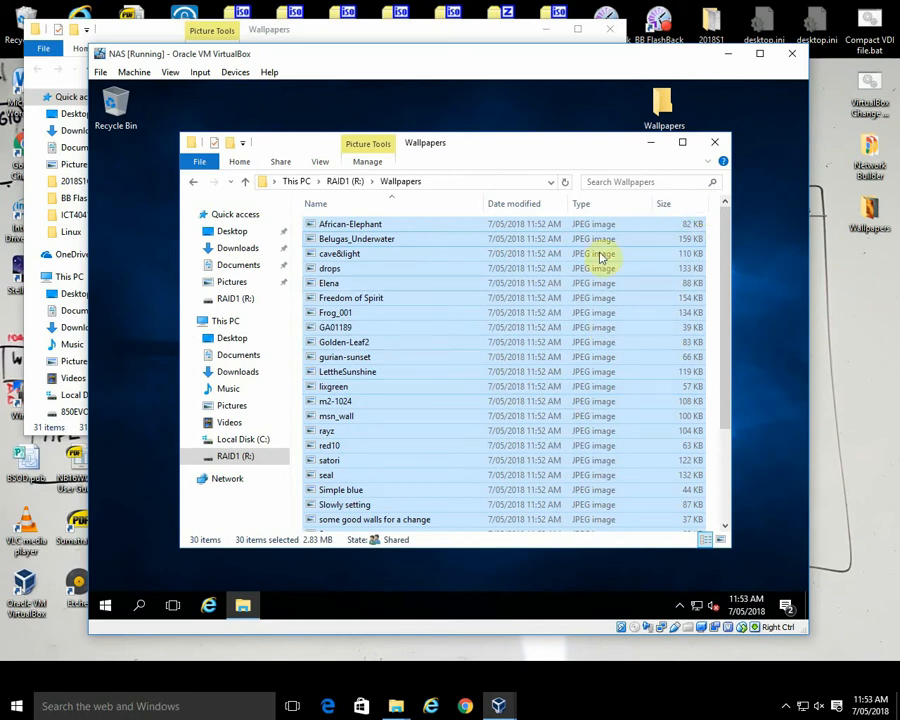
Step: Close the folder window and permanently delete the Wallpapers folder from the guest's desktop
{"action": "left_click", "coordinate": [716, 142]}
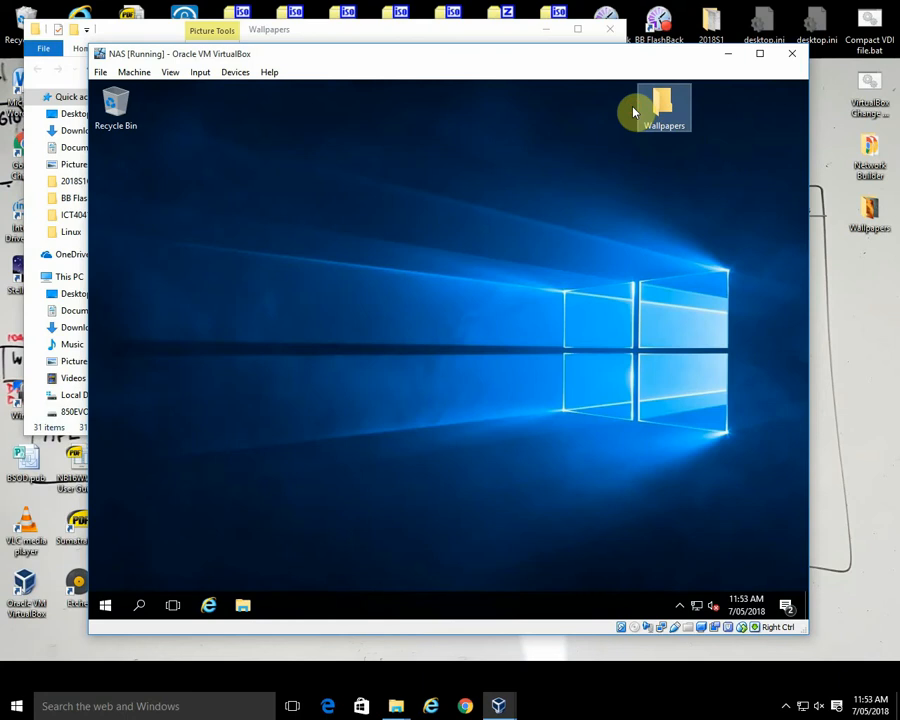
{"action": "key", "text": "shift+Delete"}
{"action": "key", "text": "Return"}
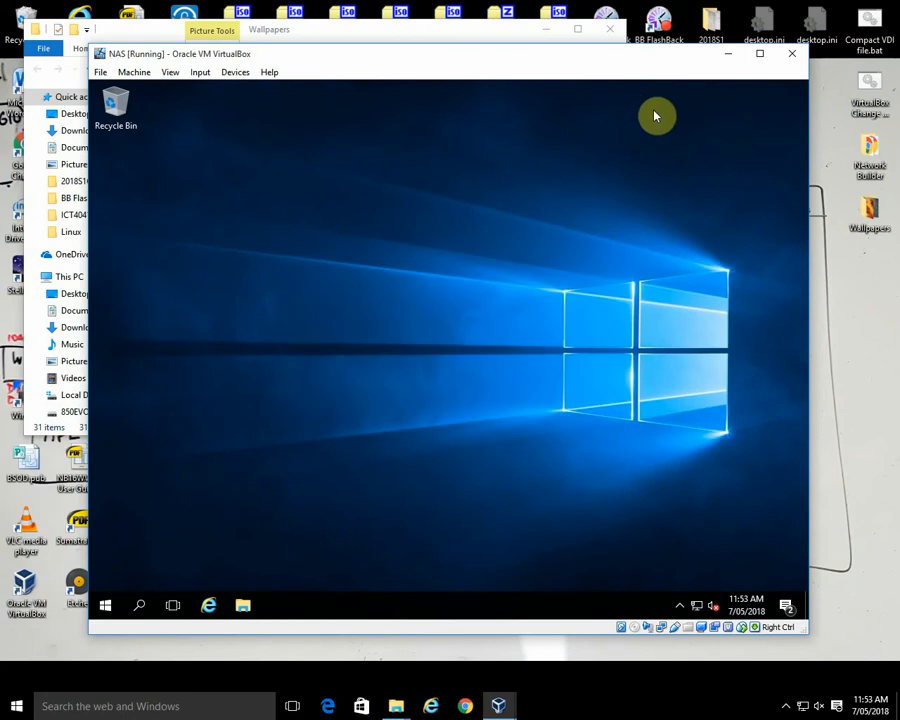
Step: Check the contents of the Wallpapers folder on the guest's RAID1 (R:) drive, then close the window
{"action": "left_click", "coordinate": [243, 603]}
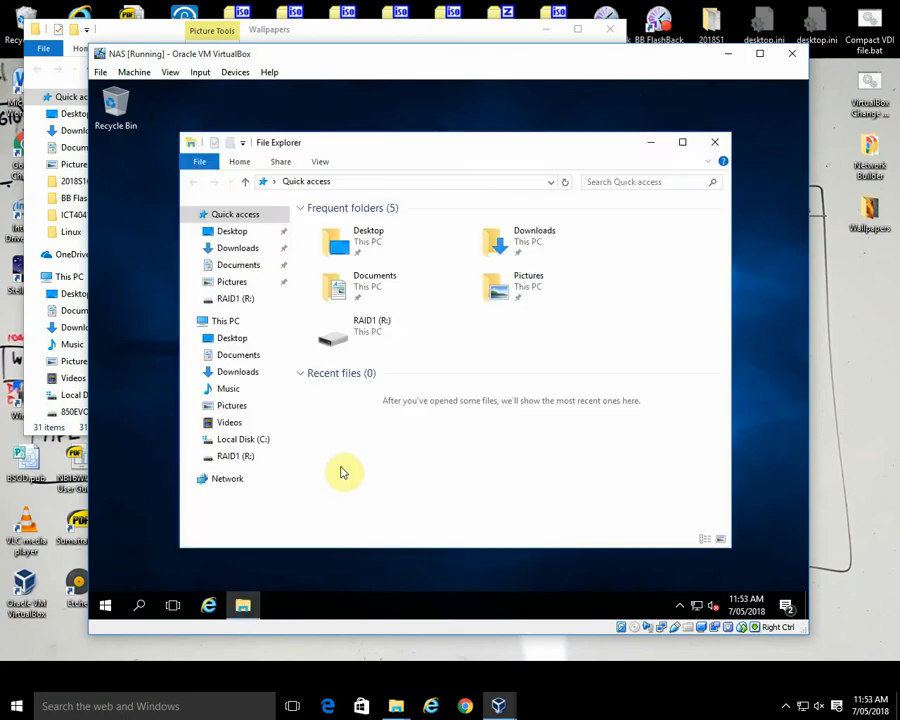
{"action": "double_click", "coordinate": [360, 338]}
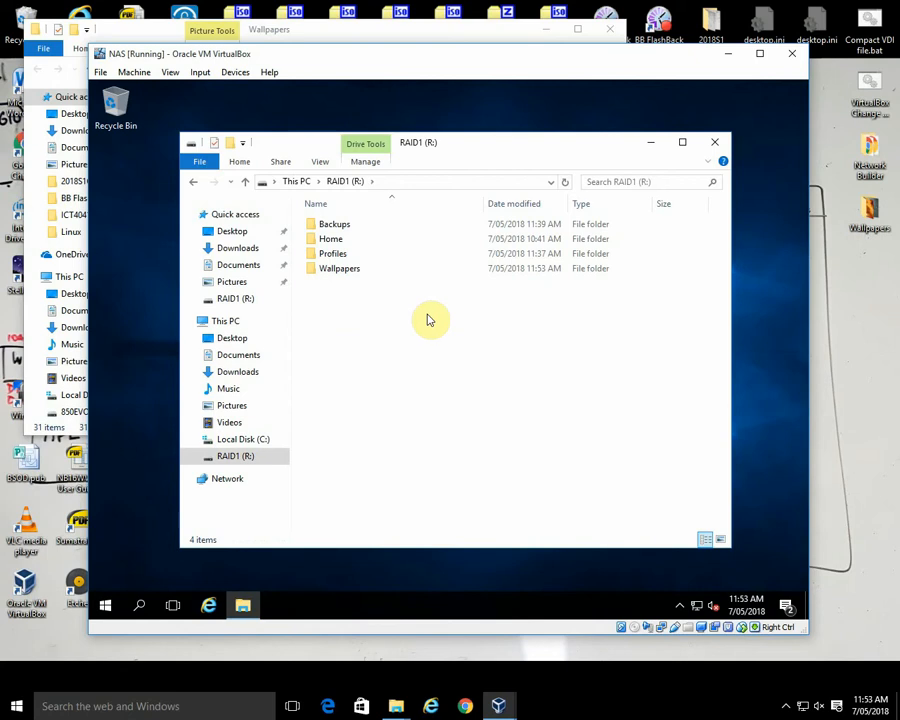
{"action": "double_click", "coordinate": [346, 268]}
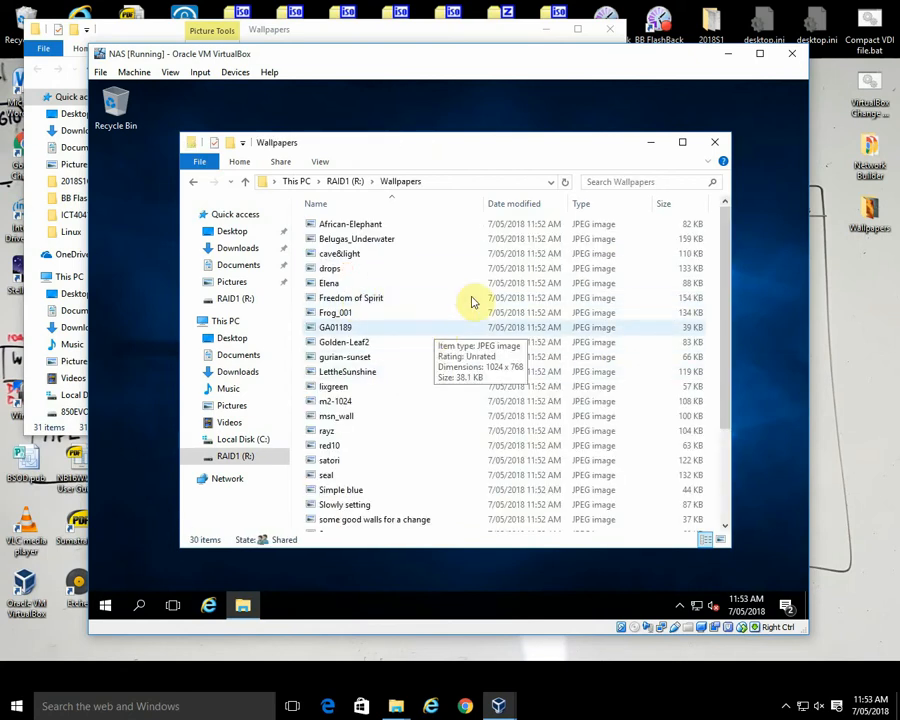
{"action": "left_click", "coordinate": [722, 149]}
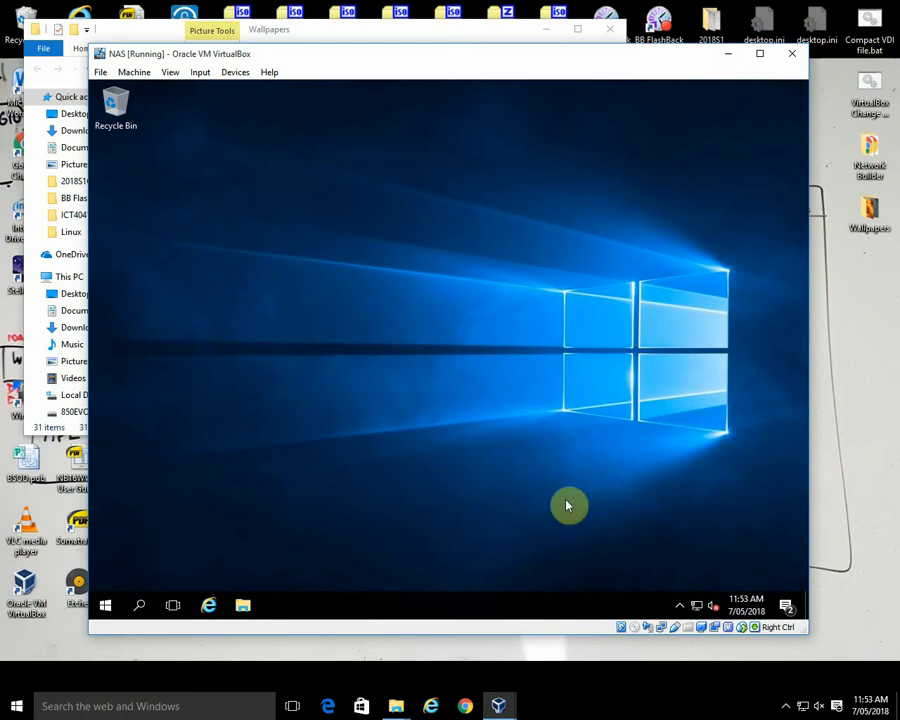
Step: Switch to the ServerA virtual machine and open Group Policy Management from its Administrative Tools
{"action": "mouse_move", "coordinate": [495, 710]}
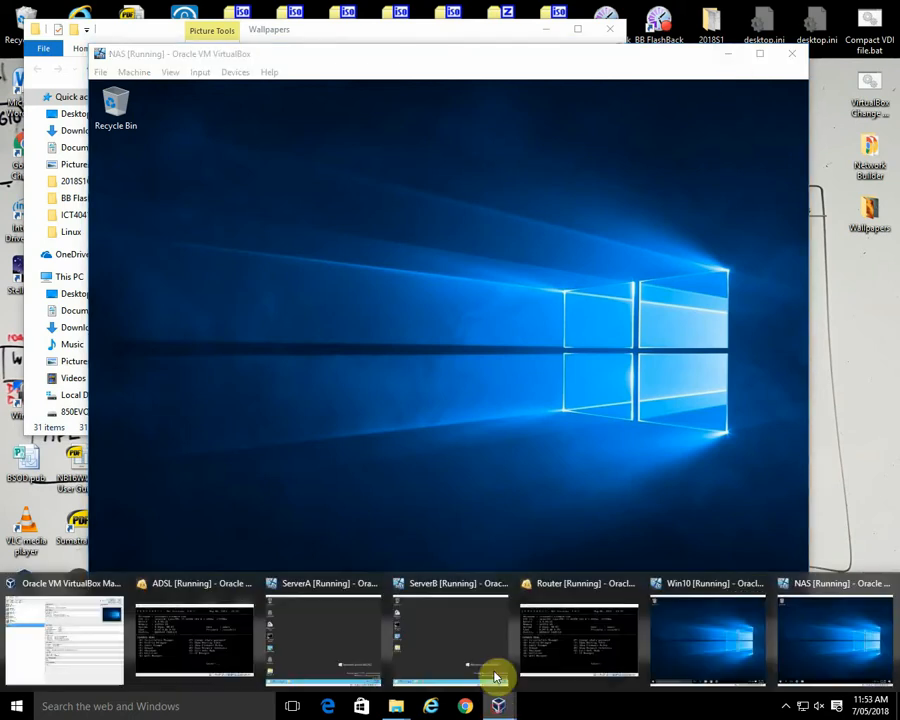
{"action": "left_click", "coordinate": [350, 633]}
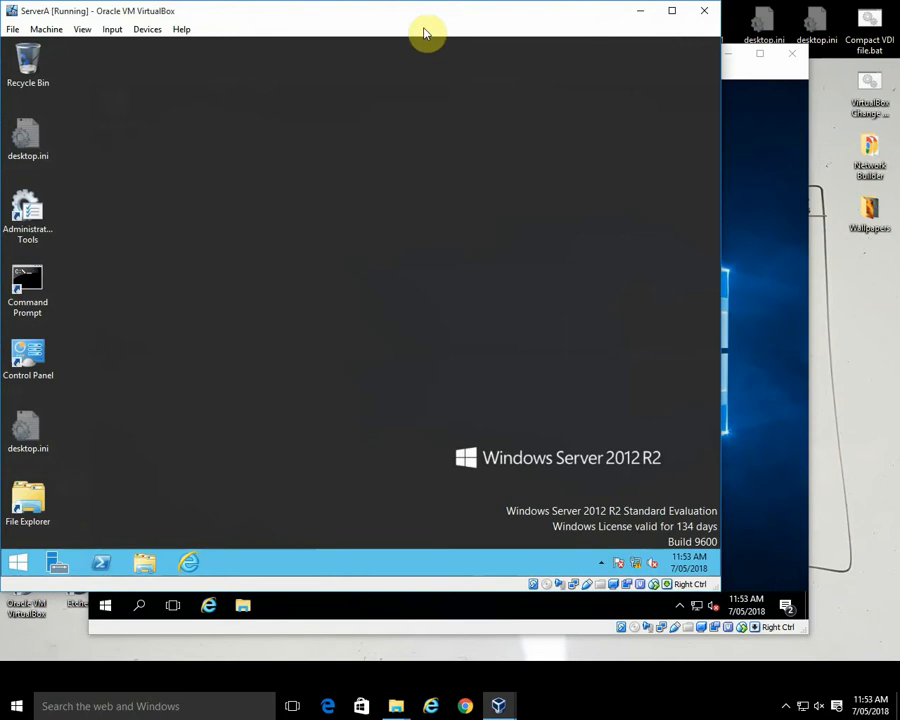
{"action": "left_click_drag", "start_coordinate": [421, 18], "coordinate": [448, 25]}
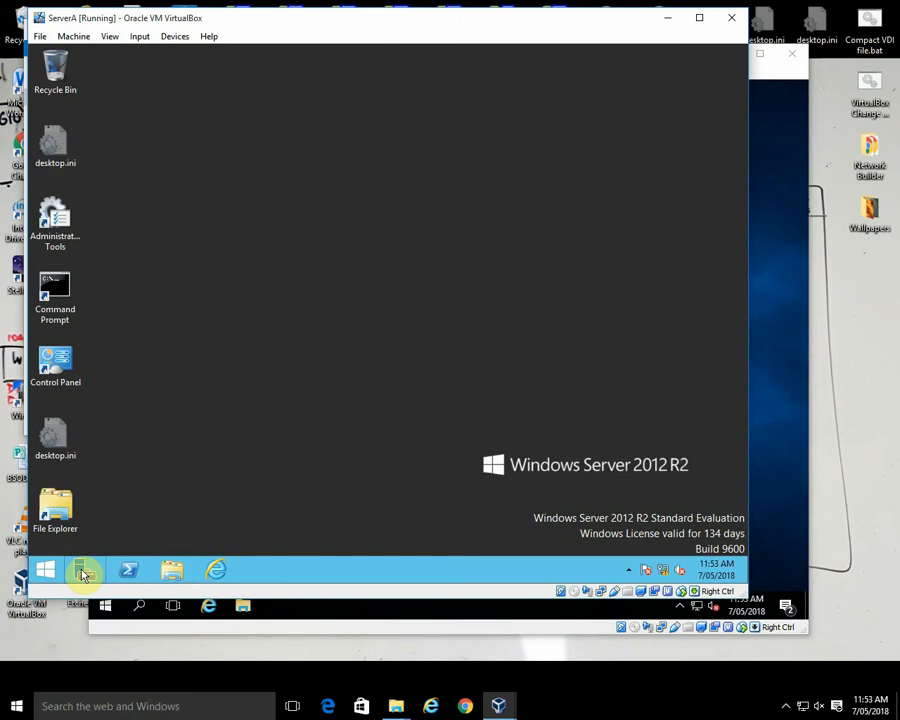
{"action": "double_click", "coordinate": [55, 216]}
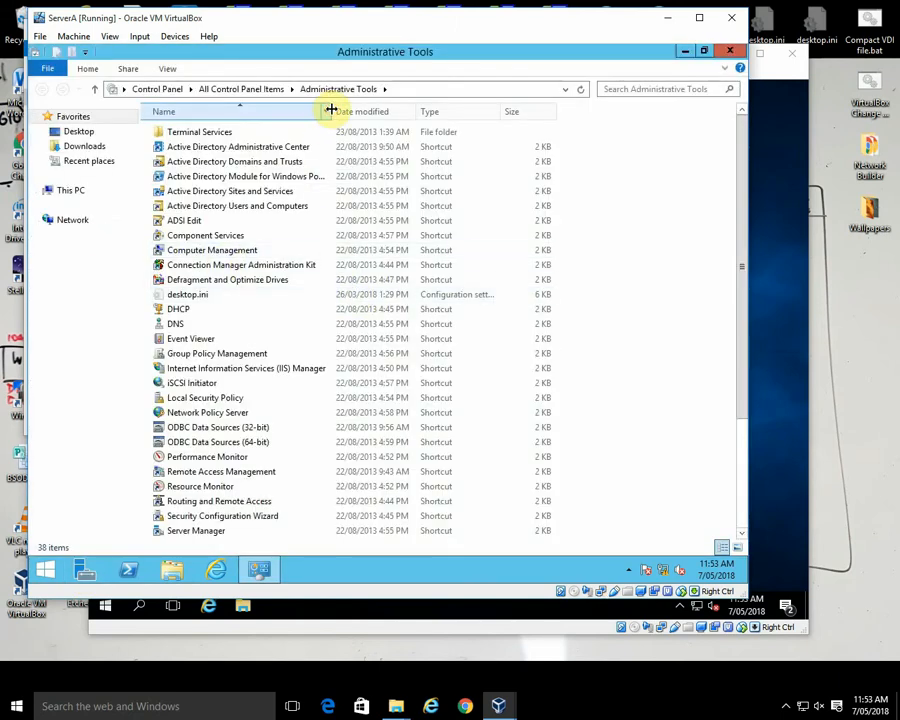
{"action": "left_click_drag", "start_coordinate": [331, 110], "coordinate": [421, 111]}
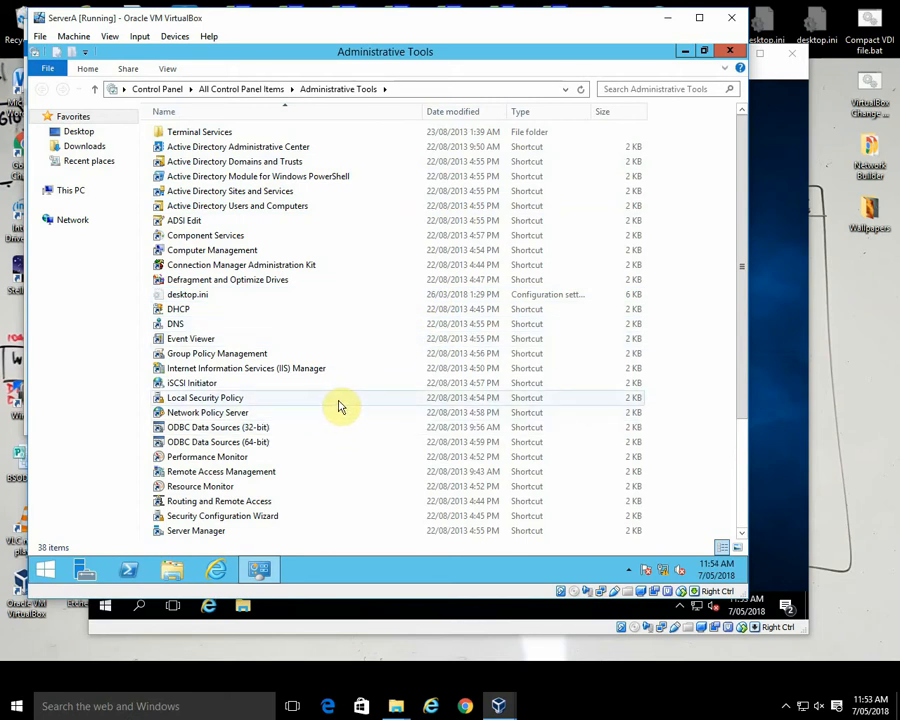
{"action": "left_click", "coordinate": [256, 355]}
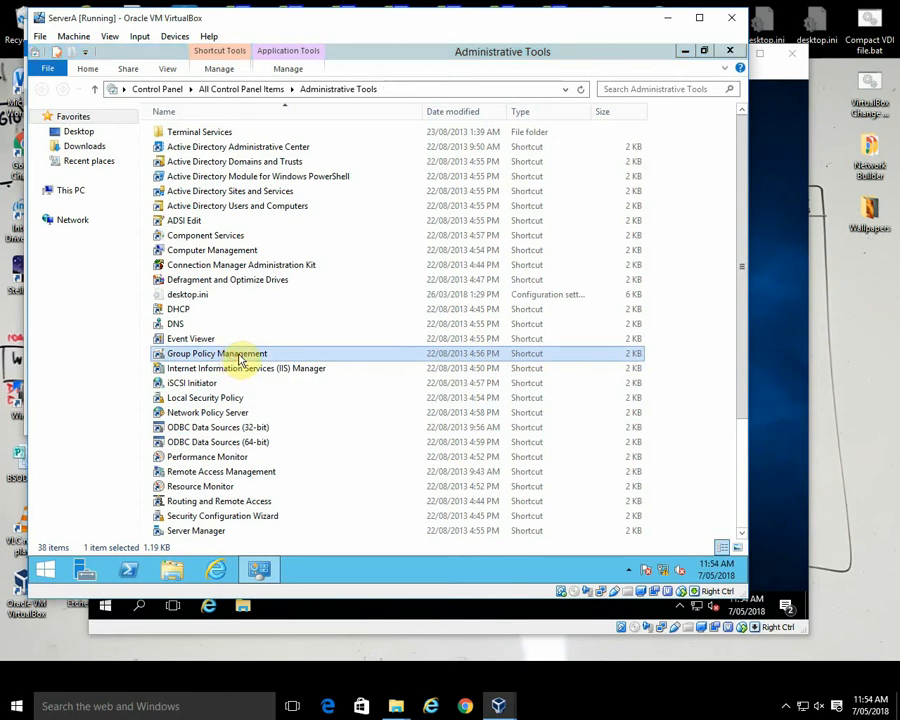
{"action": "double_click", "coordinate": [236, 356]}
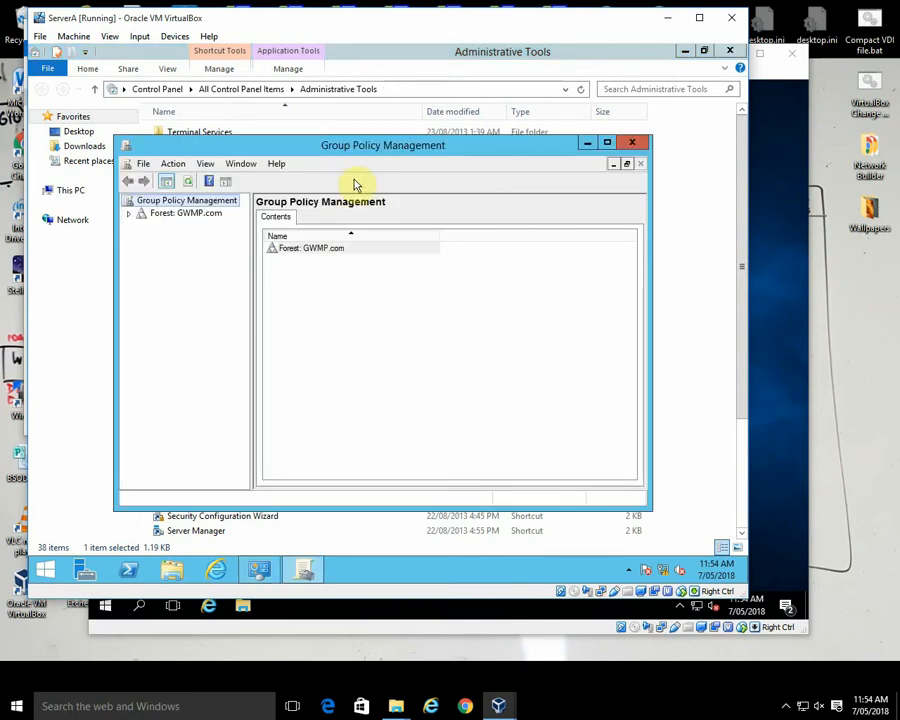
{"action": "left_click_drag", "start_coordinate": [363, 148], "coordinate": [447, 150]}
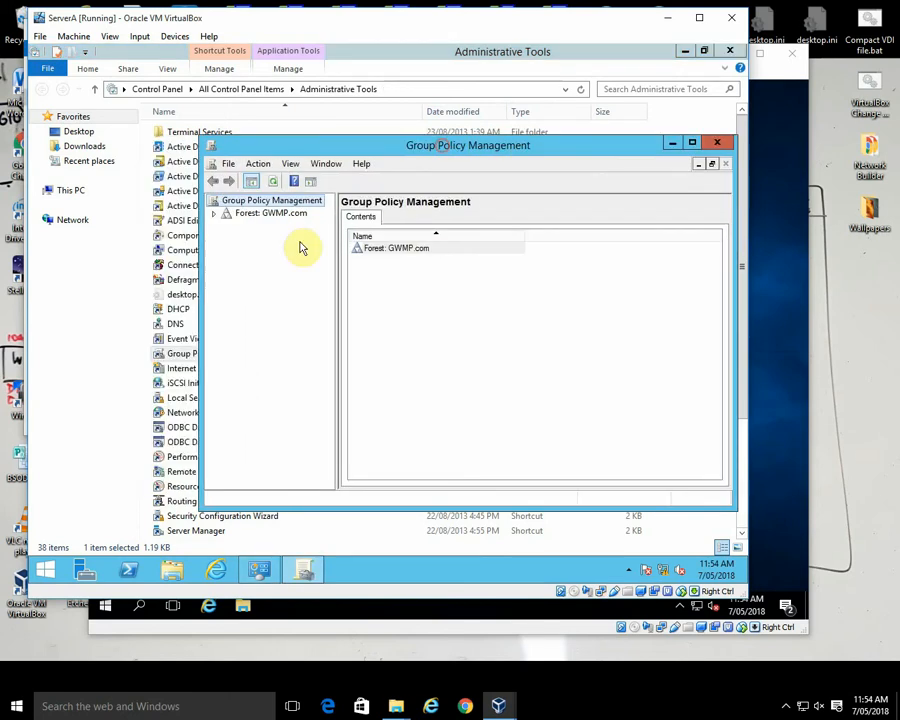
Step: Open the Default Domain Policy of the GWMP.com domain for editing in the Group Policy Management Editor
{"action": "left_click", "coordinate": [214, 214]}
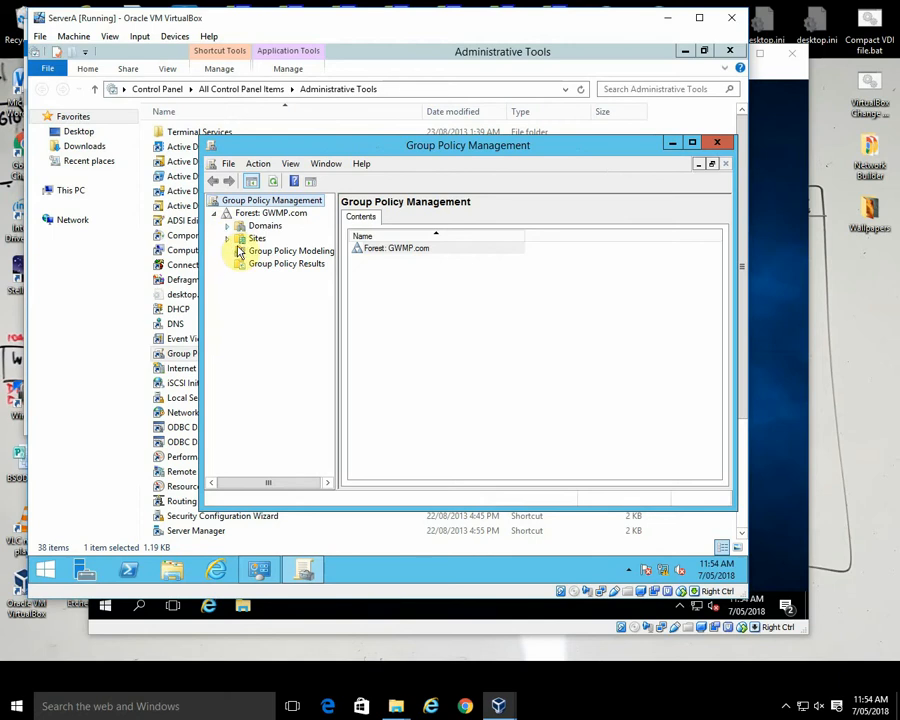
{"action": "left_click", "coordinate": [228, 227]}
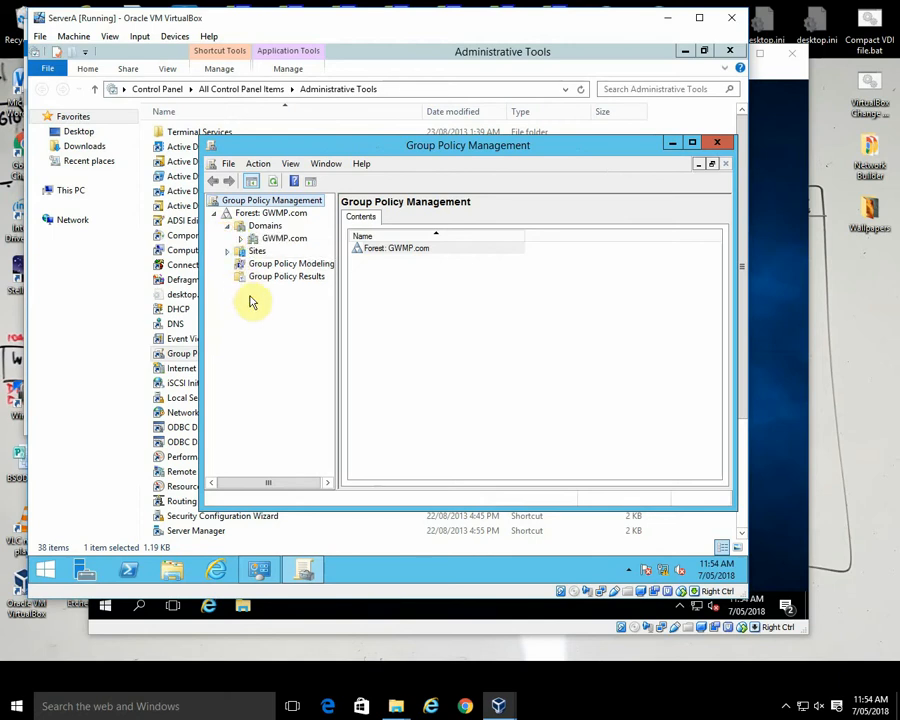
{"action": "left_click", "coordinate": [242, 240]}
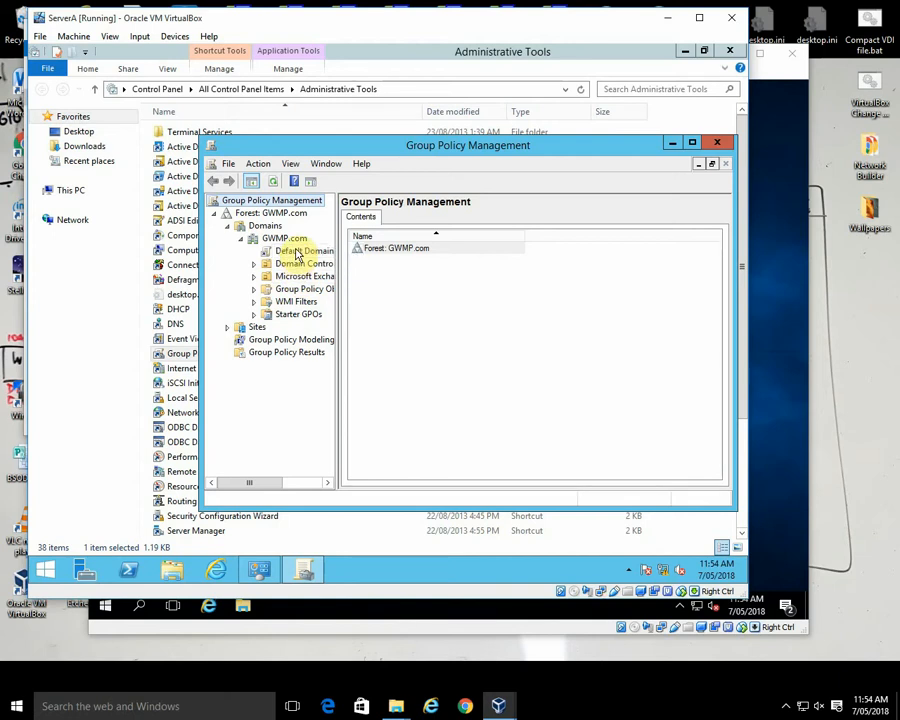
{"action": "left_click", "coordinate": [297, 254]}
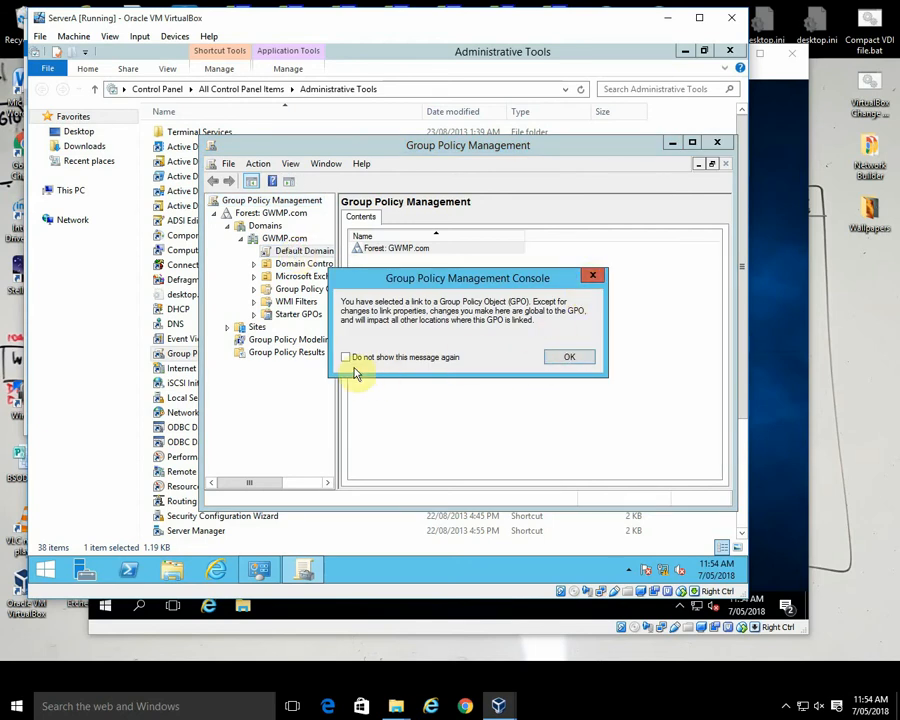
{"action": "left_click", "coordinate": [581, 360]}
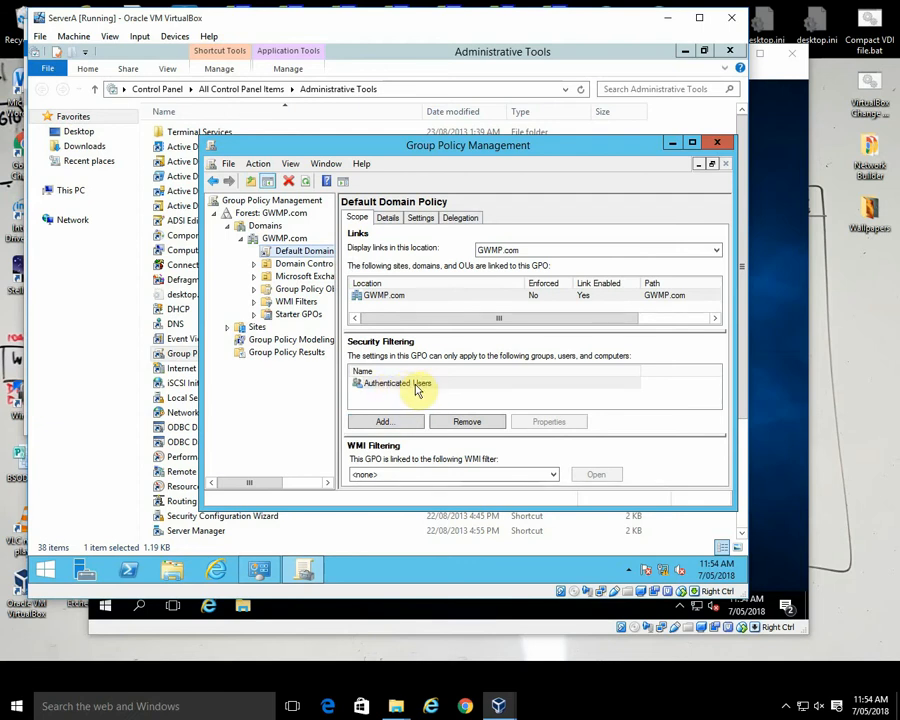
{"action": "right_click", "coordinate": [292, 256]}
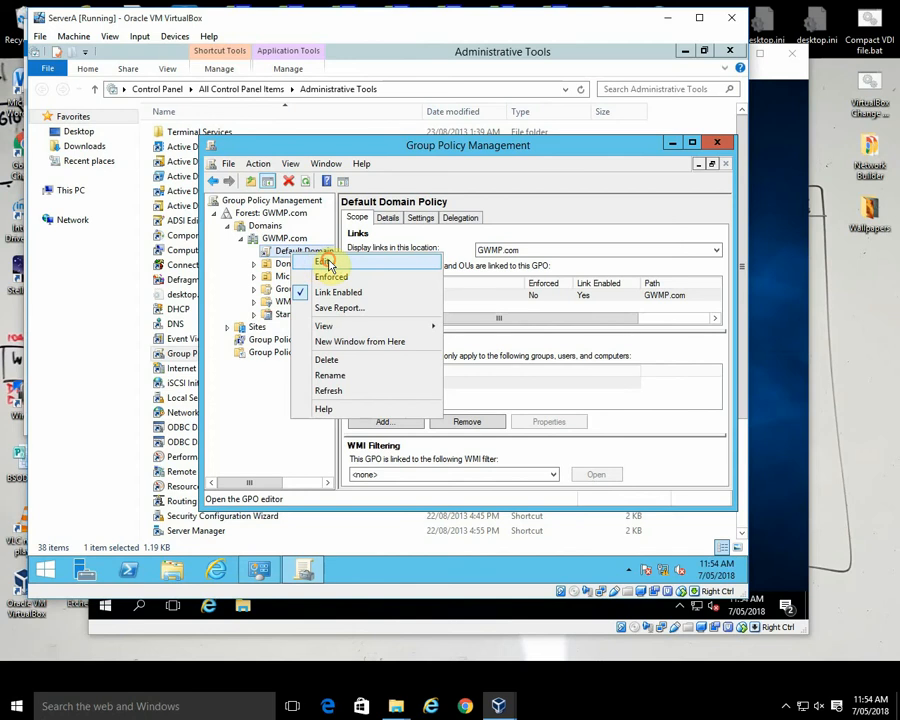
{"action": "left_click", "coordinate": [329, 264]}
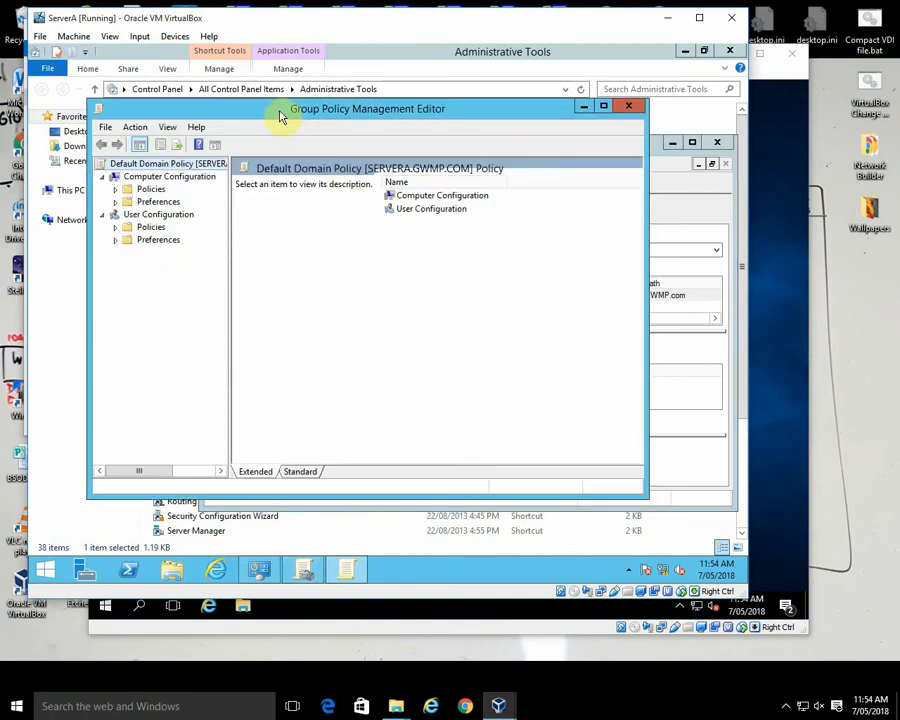
{"action": "left_click_drag", "start_coordinate": [281, 116], "coordinate": [338, 153]}
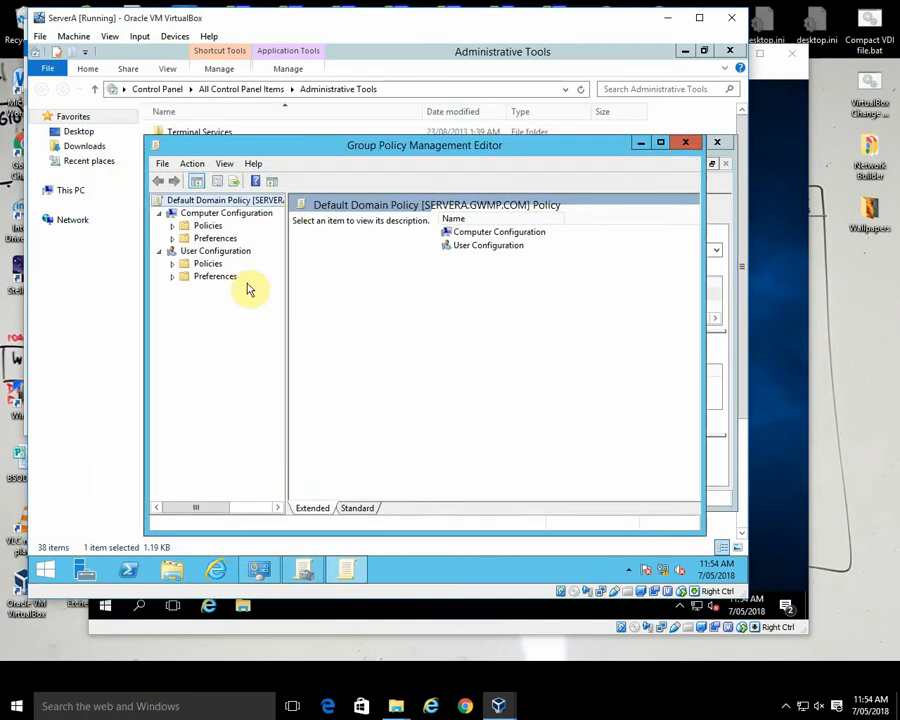
Step: Enable the Enable Active Desktop setting under User Configuration, Policies, Administrative Templates, Desktop, Desktop in the Default Domain Policy
{"action": "left_click", "coordinate": [171, 264]}
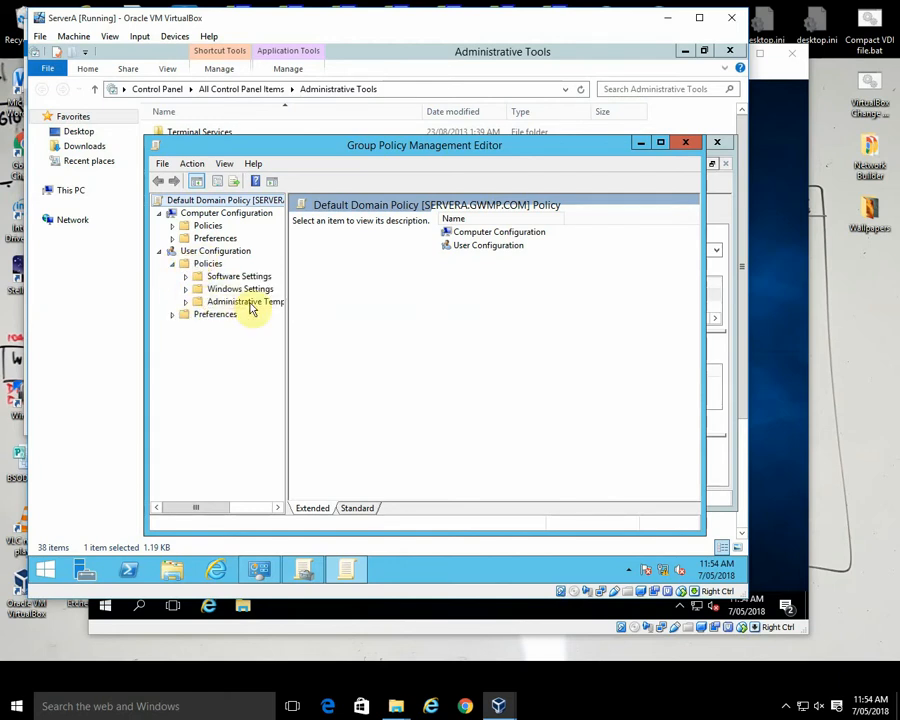
{"action": "left_click", "coordinate": [185, 302]}
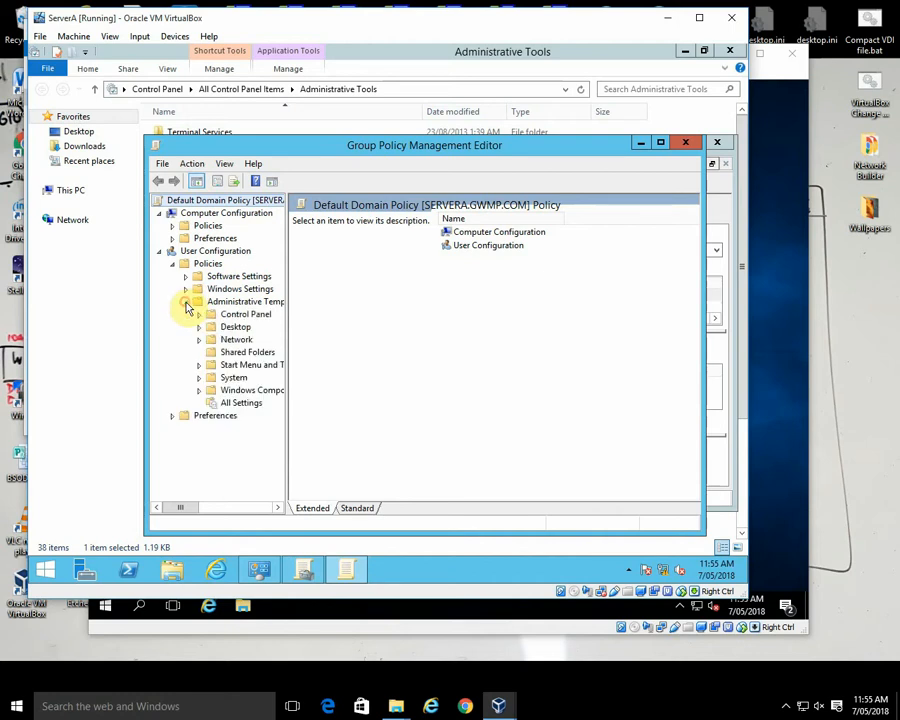
{"action": "left_click", "coordinate": [199, 328]}
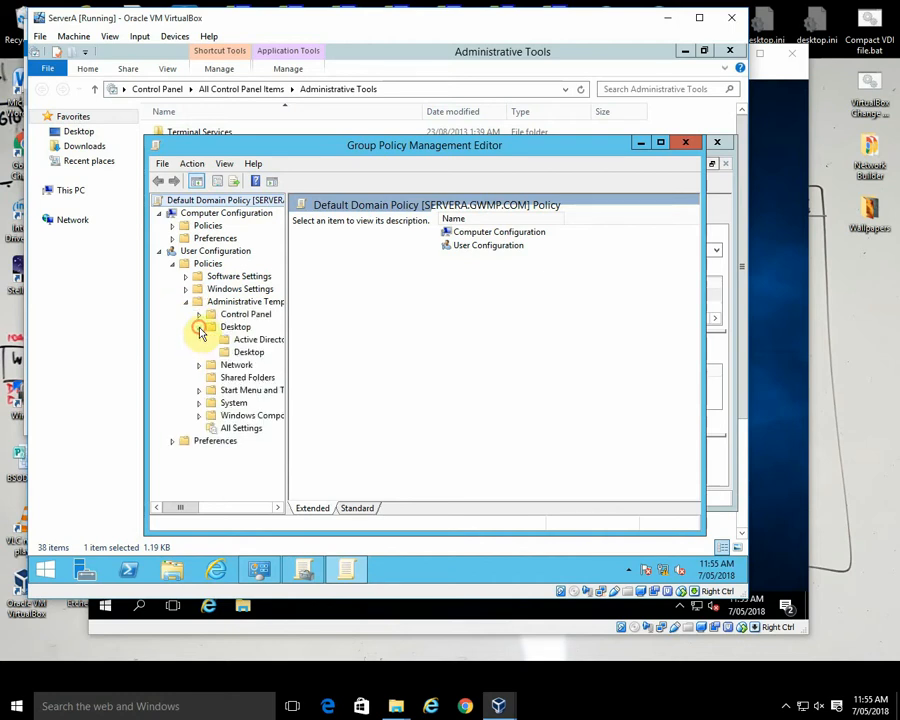
{"action": "left_click", "coordinate": [250, 353]}
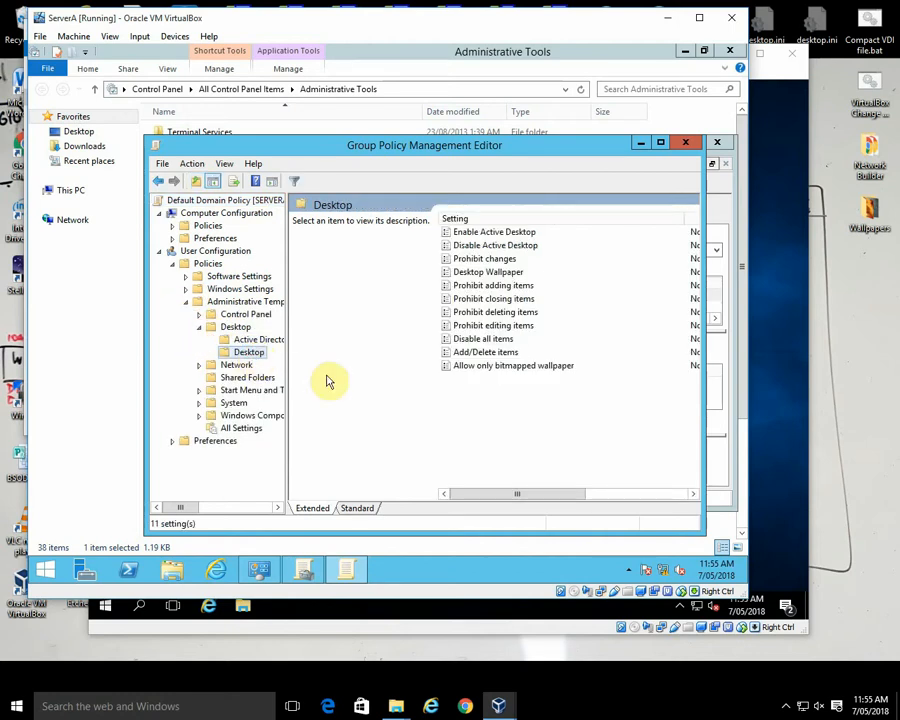
{"action": "left_click", "coordinate": [497, 234]}
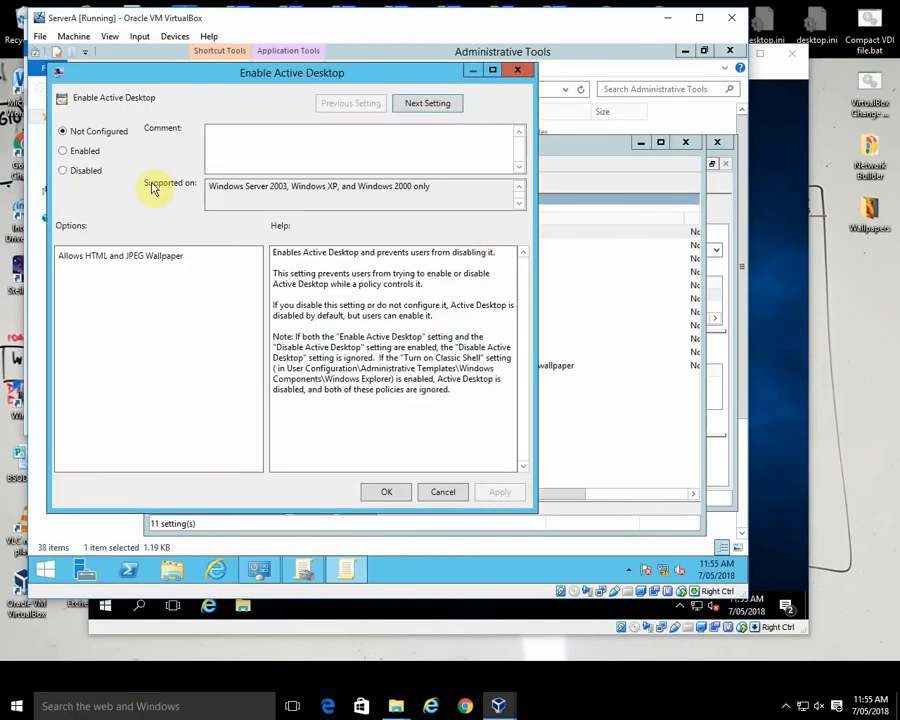
{"action": "left_click", "coordinate": [63, 151]}
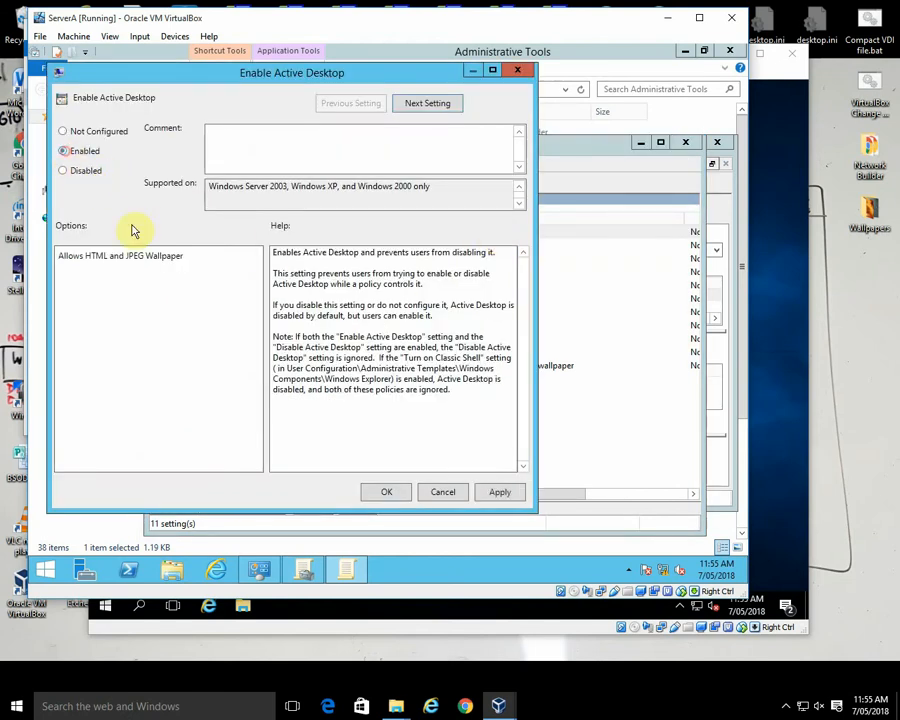
{"action": "left_click", "coordinate": [478, 492]}
{"action": "left_click", "coordinate": [388, 492]}
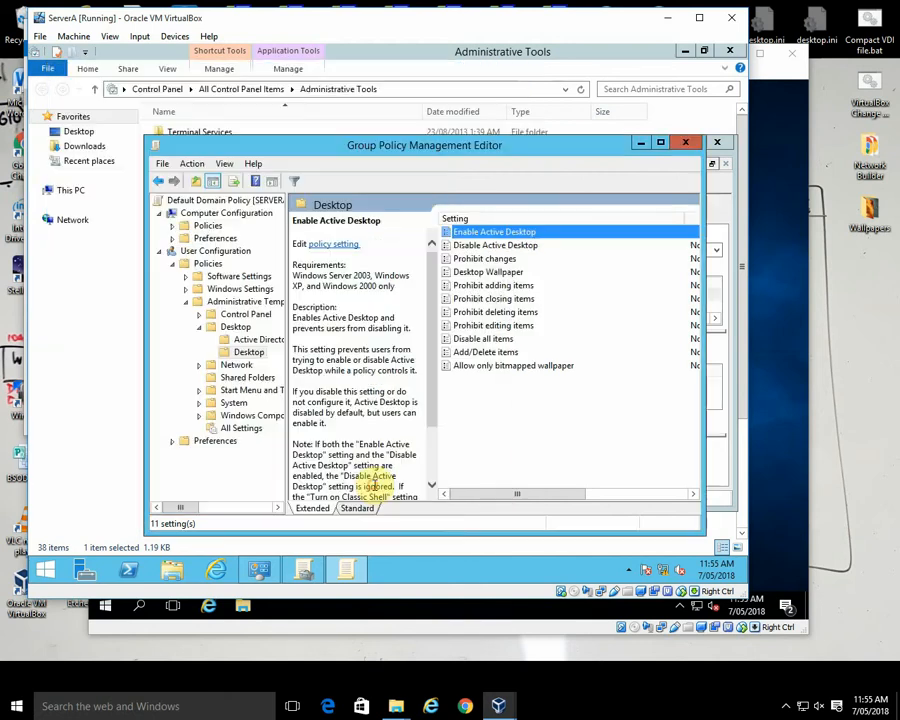
Step: Review the Desktop Wallpaper policy setting, close it without changes, and minimize the policy editor
{"action": "double_click", "coordinate": [511, 273]}
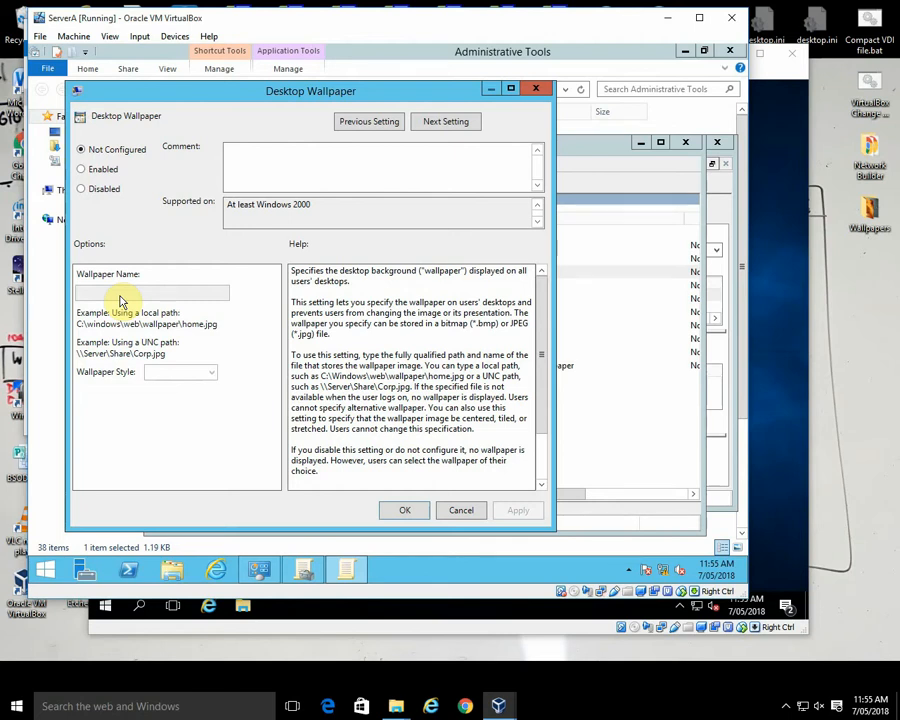
{"action": "left_click", "coordinate": [451, 514]}
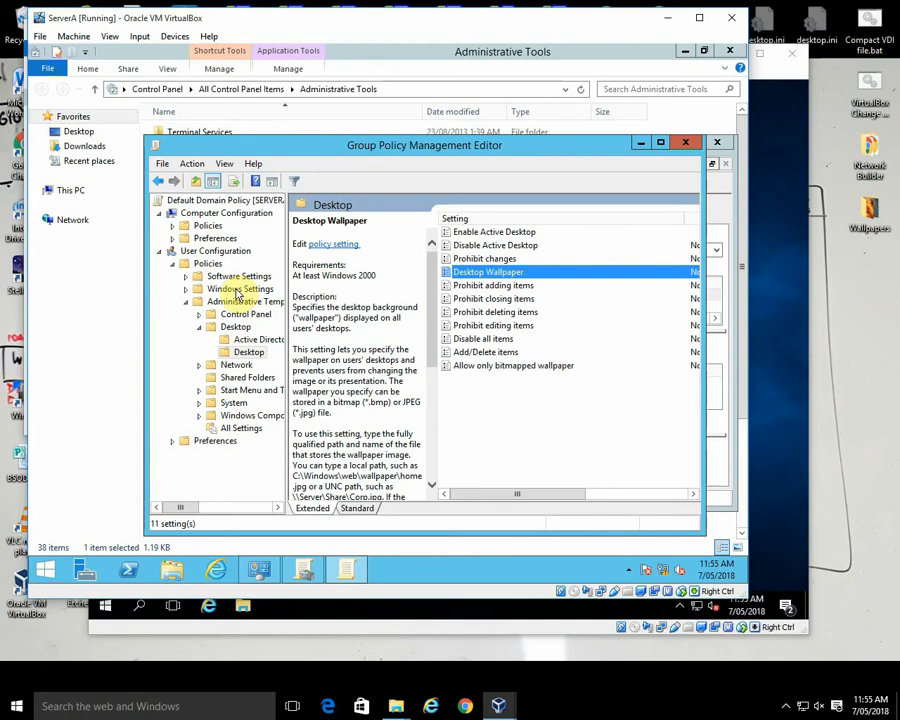
{"action": "left_click", "coordinate": [162, 163]}
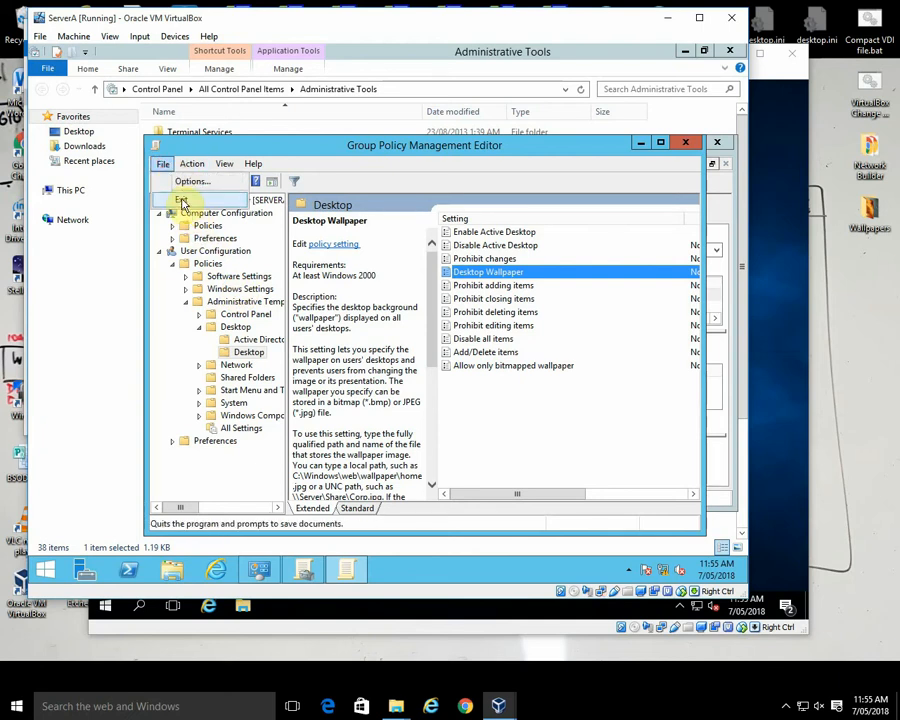
{"action": "left_click", "coordinate": [638, 143]}
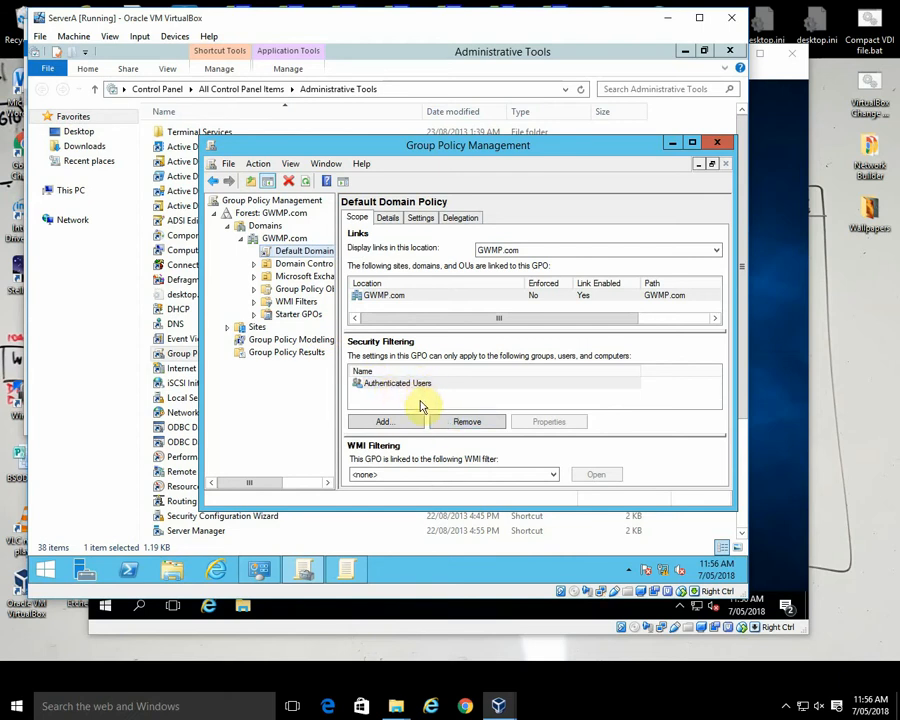
Step: Create a new group policy object named Doctors ONLY and link it to the GWMP.com domain
{"action": "right_click", "coordinate": [286, 240]}
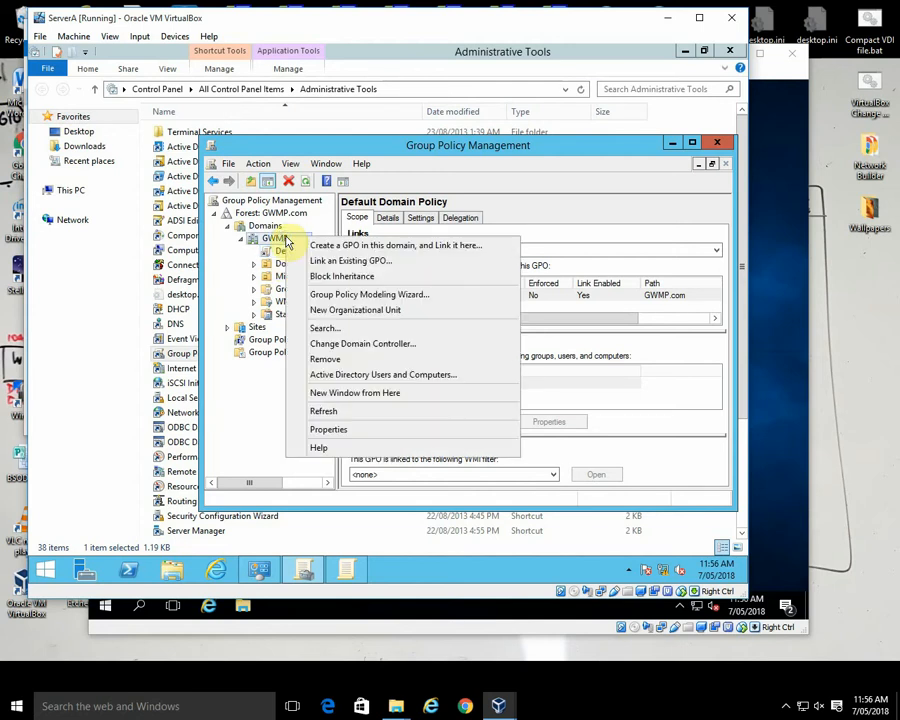
{"action": "left_click", "coordinate": [301, 189]}
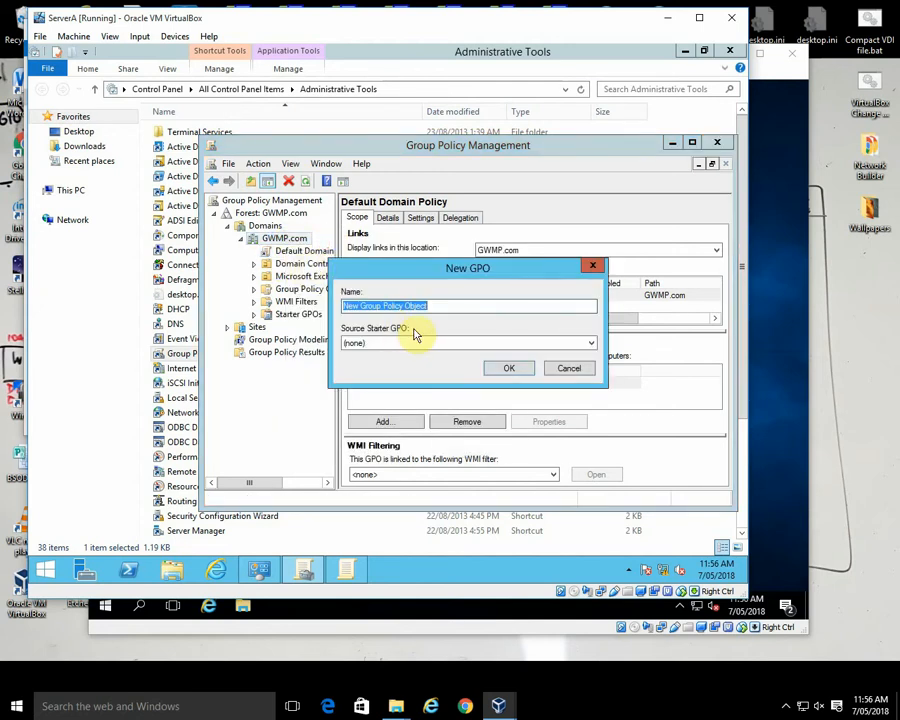
{"action": "type", "text": "Doc"}
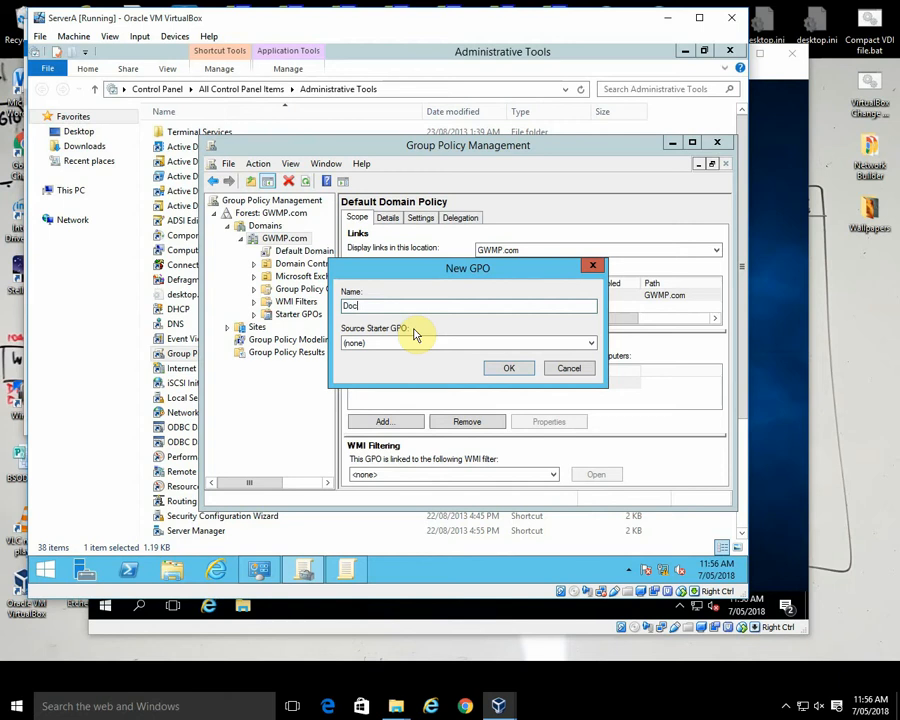
{"action": "type", "text": "tors ONLY"}
{"action": "key", "text": "Return"}
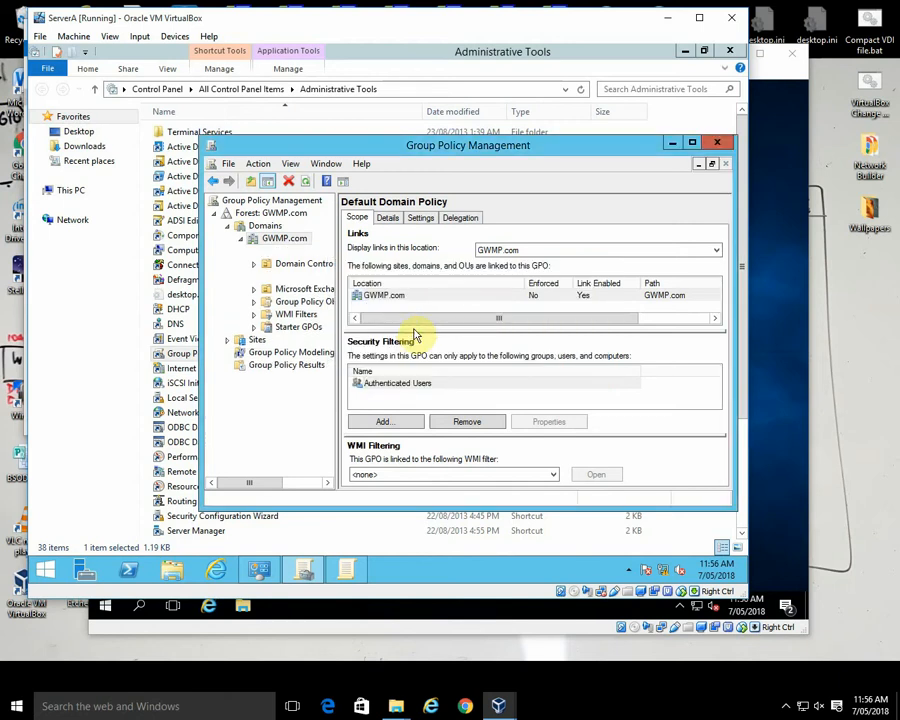
Step: Remove Authenticated Users from the security filtering of the Default Domain Policy
{"action": "left_click", "coordinate": [399, 383]}
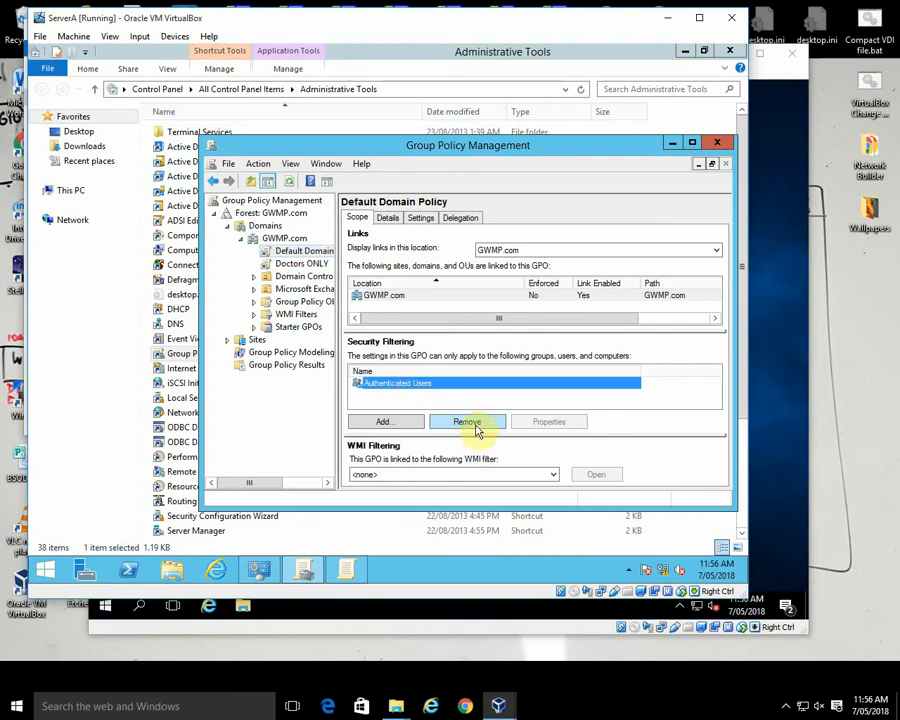
{"action": "left_click", "coordinate": [476, 427]}
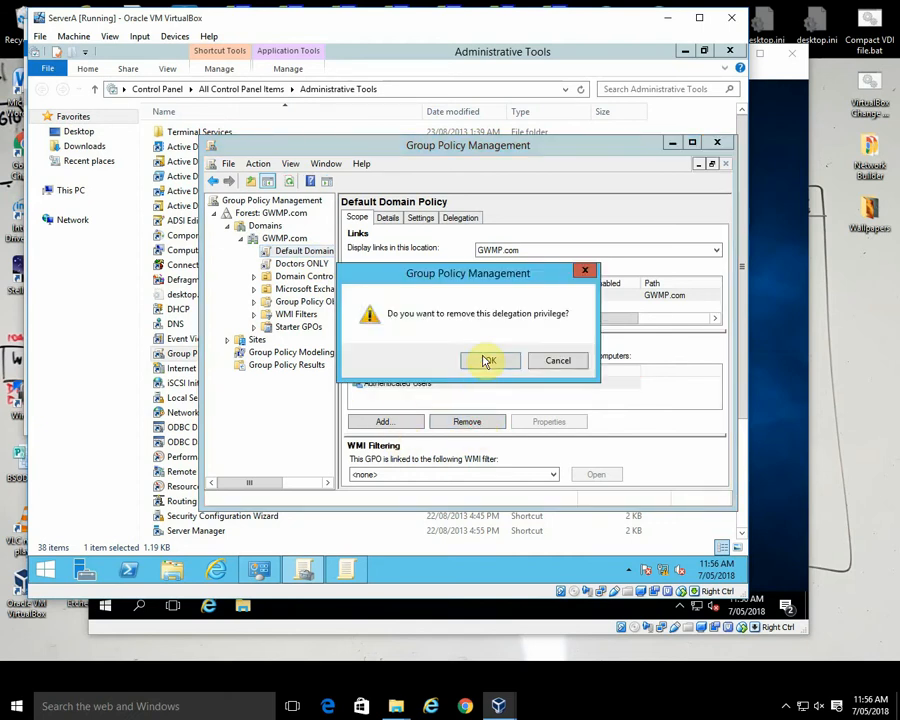
{"action": "left_click", "coordinate": [486, 359]}
{"action": "left_click", "coordinate": [421, 421]}
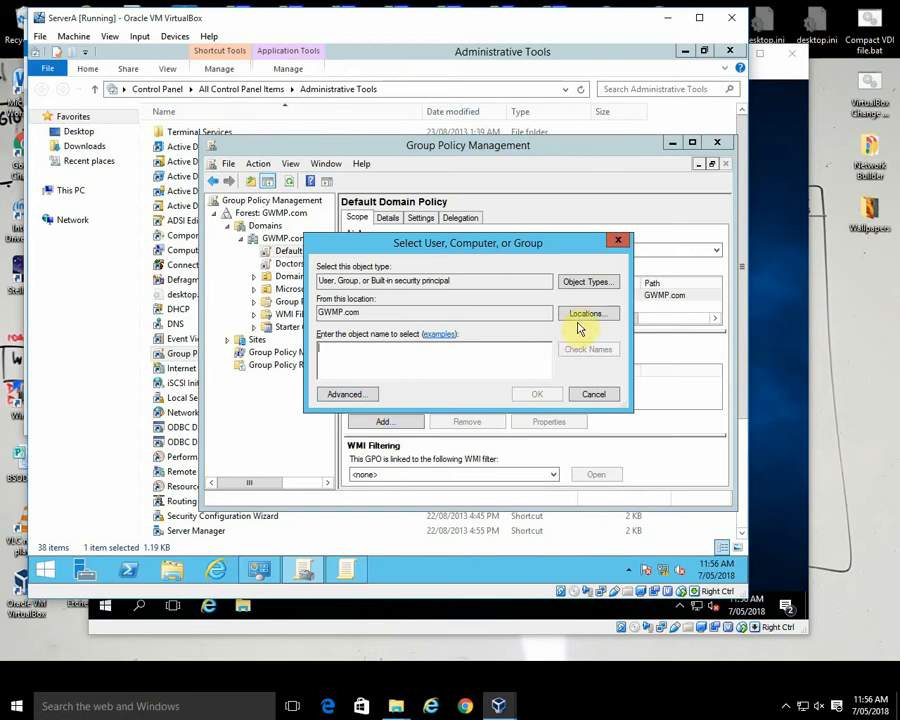
{"action": "left_click", "coordinate": [597, 394]}
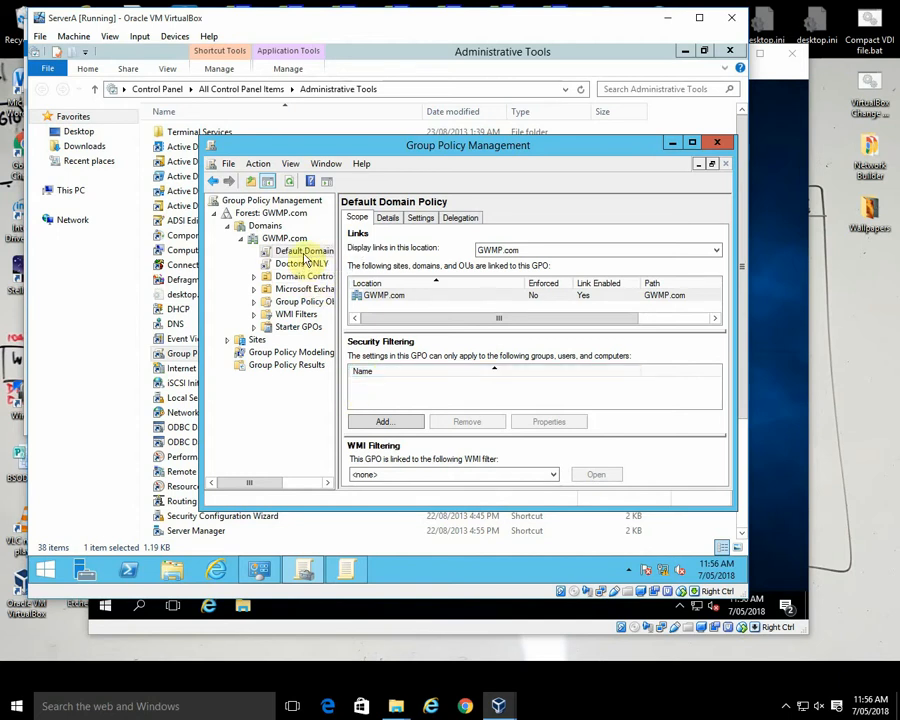
Step: Add Authenticated Users back to the Default Domain Policy's security filtering
{"action": "left_click", "coordinate": [392, 421]}
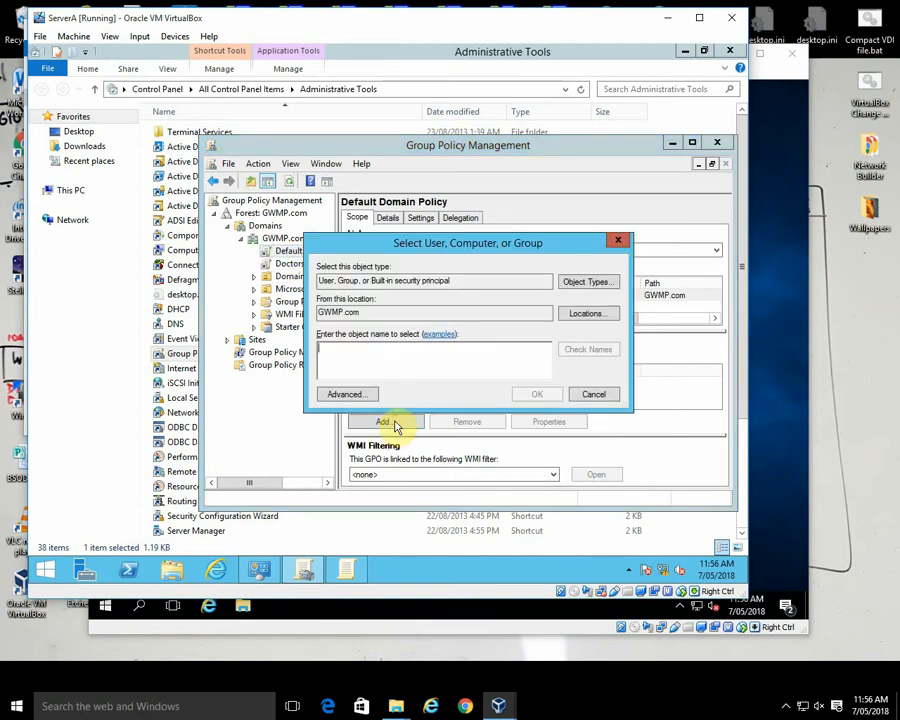
{"action": "type", "text": "a"}
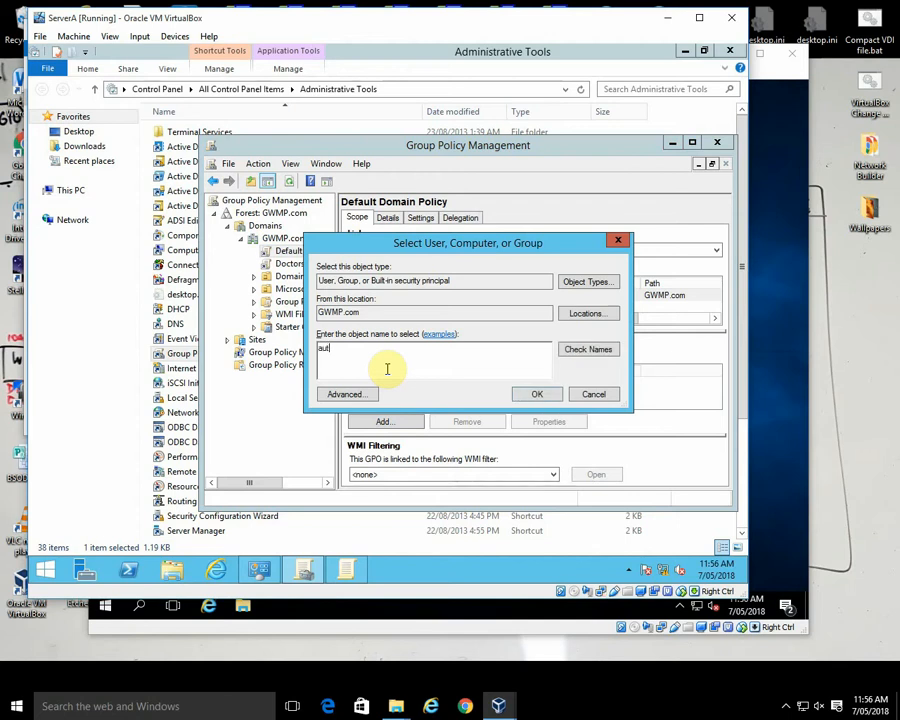
{"action": "type", "text": "ut"}
{"action": "key", "text": "Return"}
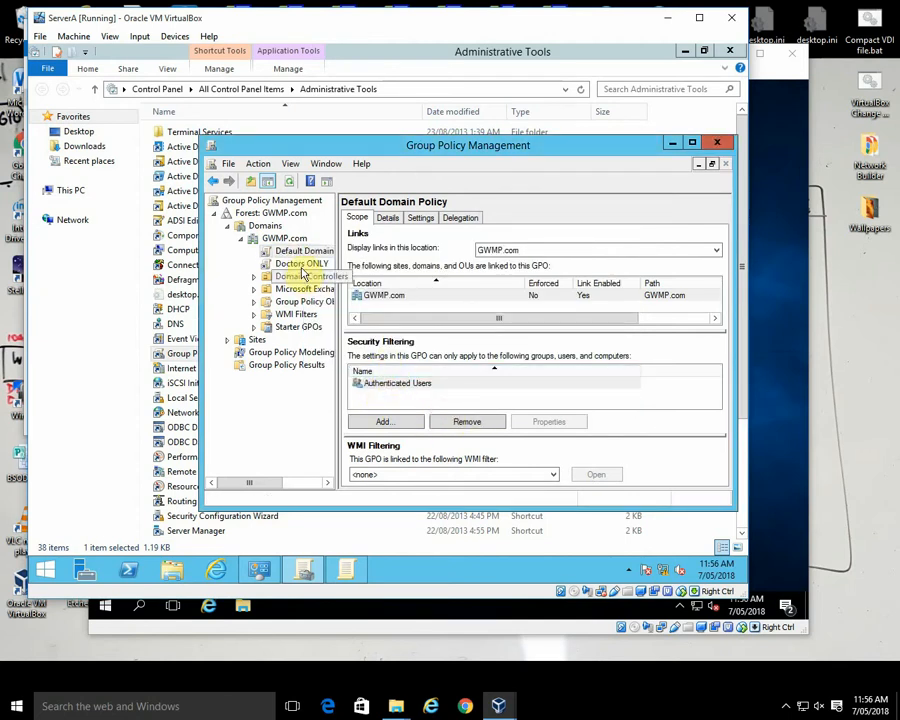
Step: Delete the Doctors ONLY policy link from the GWMP.com domain
{"action": "left_click", "coordinate": [301, 265]}
{"action": "left_click", "coordinate": [566, 354]}
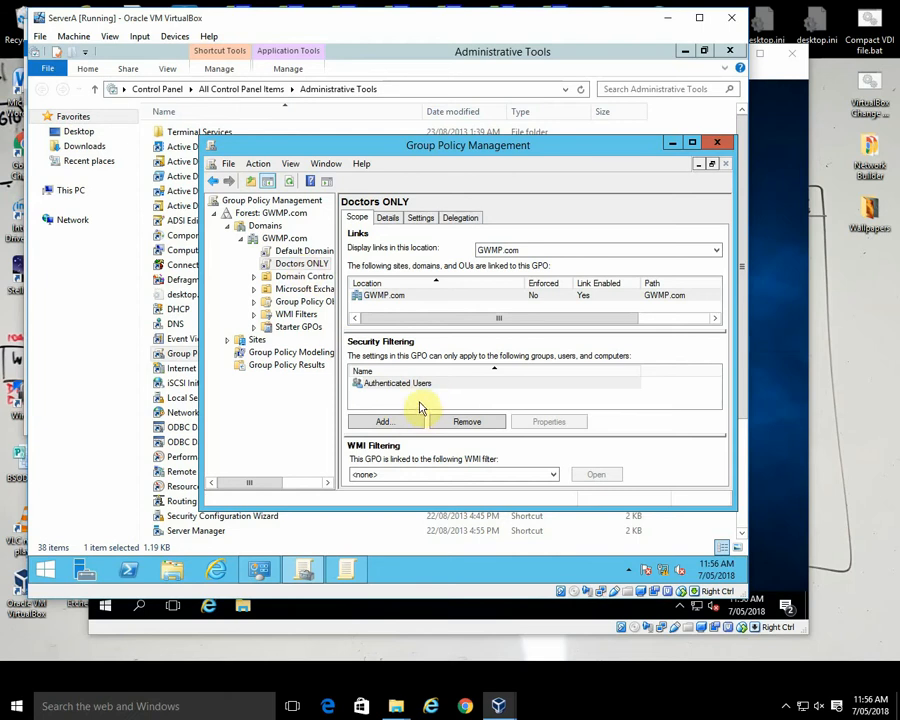
{"action": "left_click", "coordinate": [295, 266]}
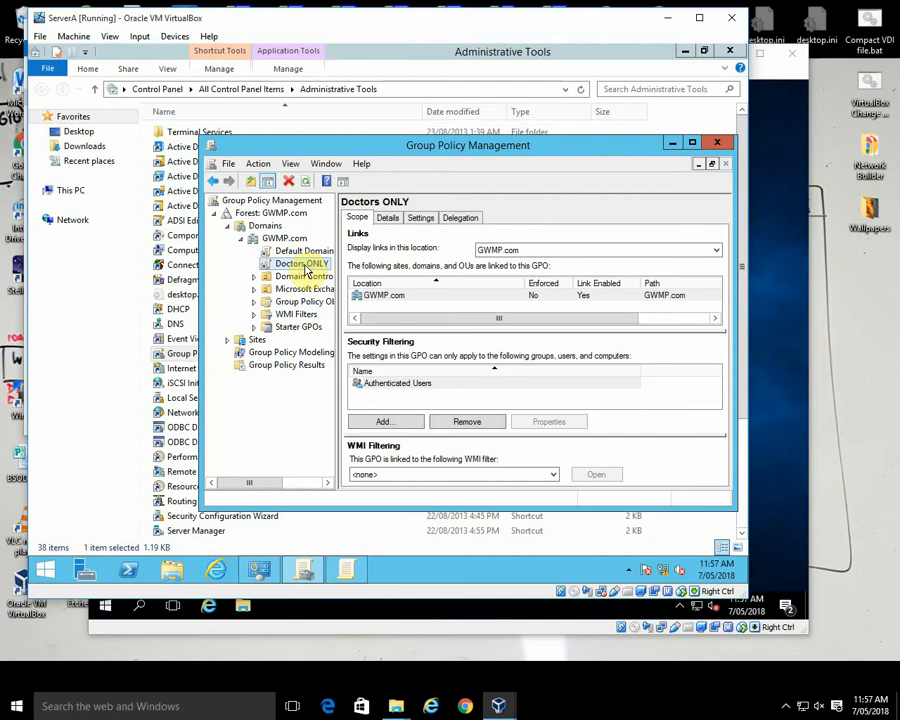
{"action": "right_click", "coordinate": [305, 270]}
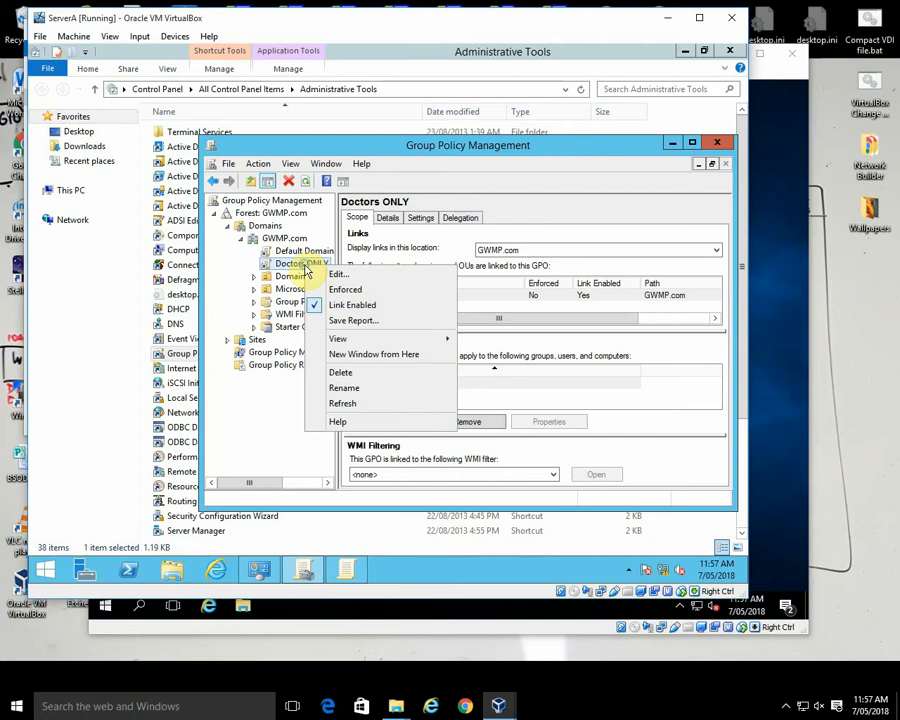
{"action": "left_click", "coordinate": [352, 375]}
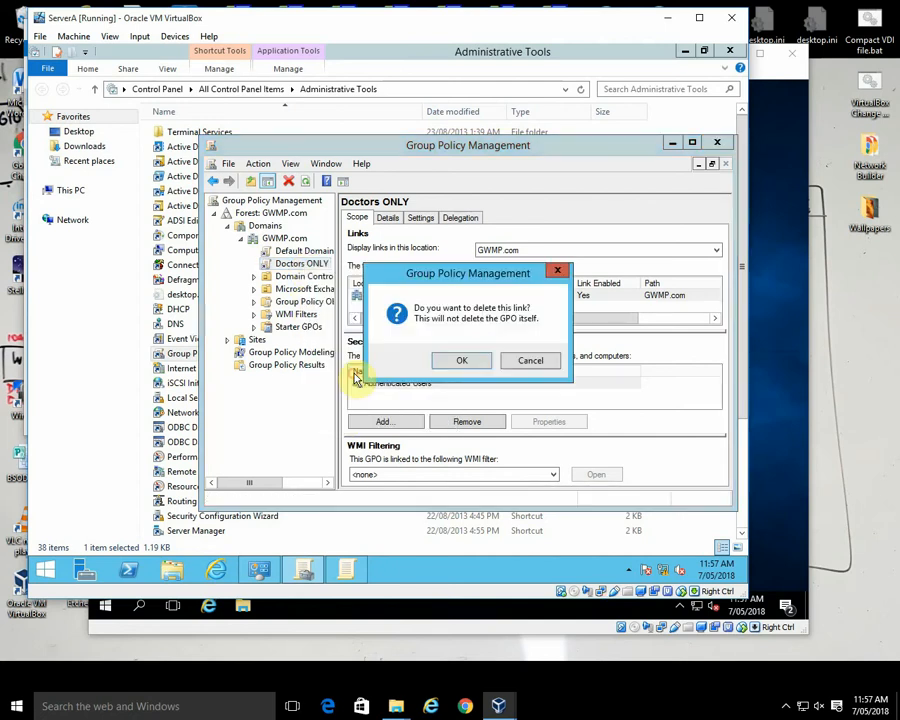
{"action": "left_click", "coordinate": [462, 362]}
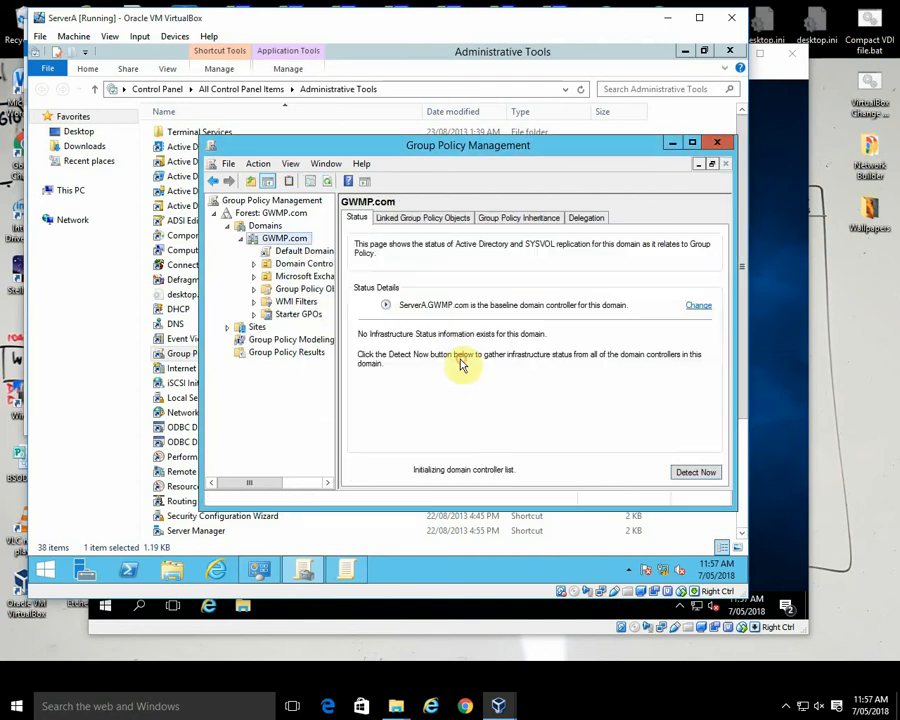
Step: Open the Default Domain Policy from the GWMP.com domain in a new editor window
{"action": "left_click", "coordinate": [302, 250]}
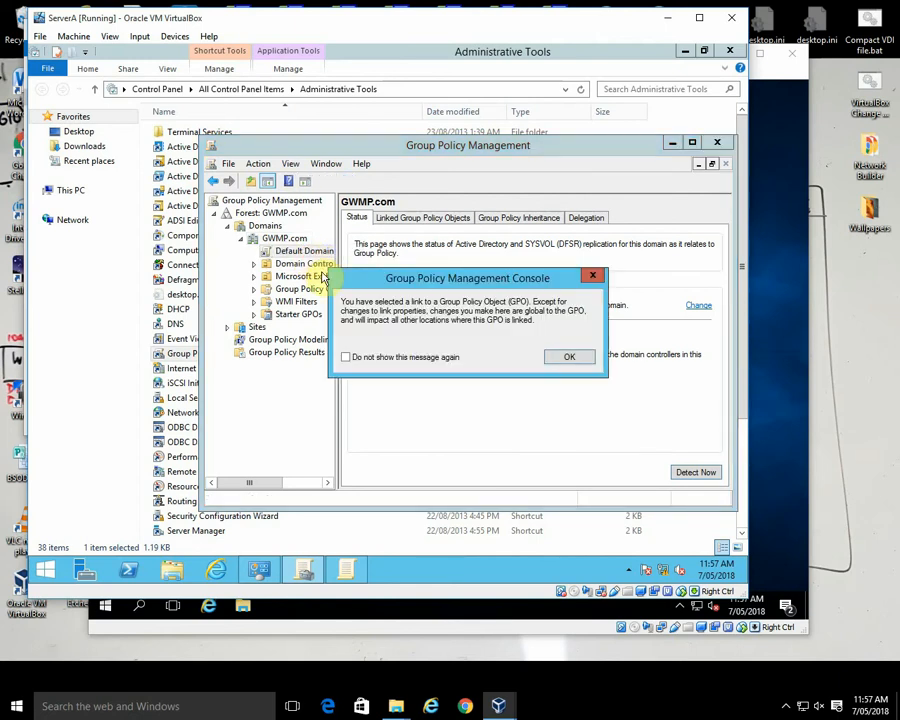
{"action": "left_click", "coordinate": [563, 358]}
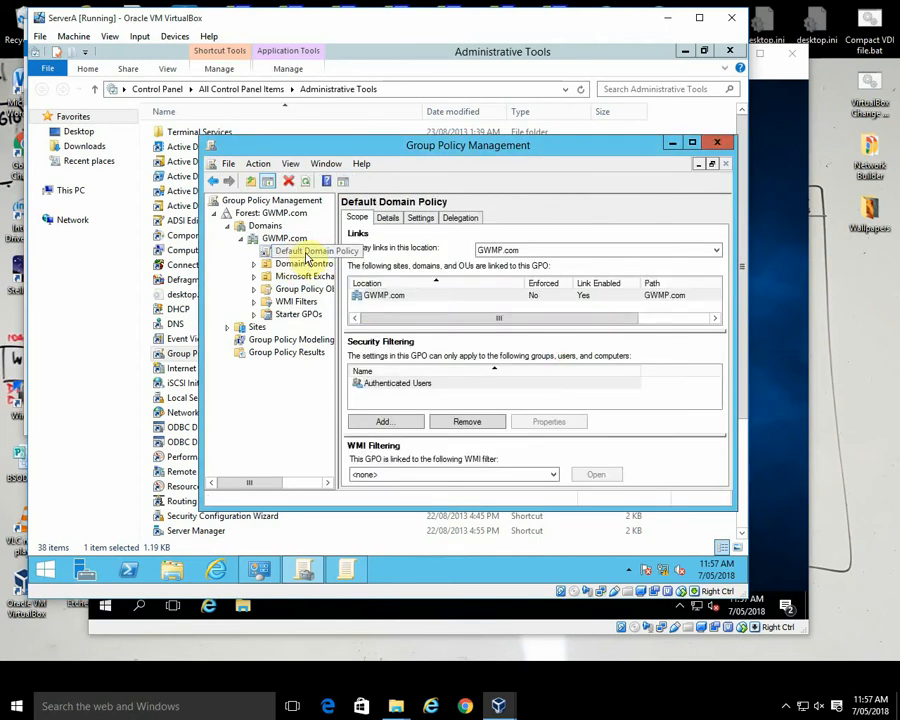
{"action": "right_click", "coordinate": [308, 254]}
{"action": "left_click", "coordinate": [334, 257]}
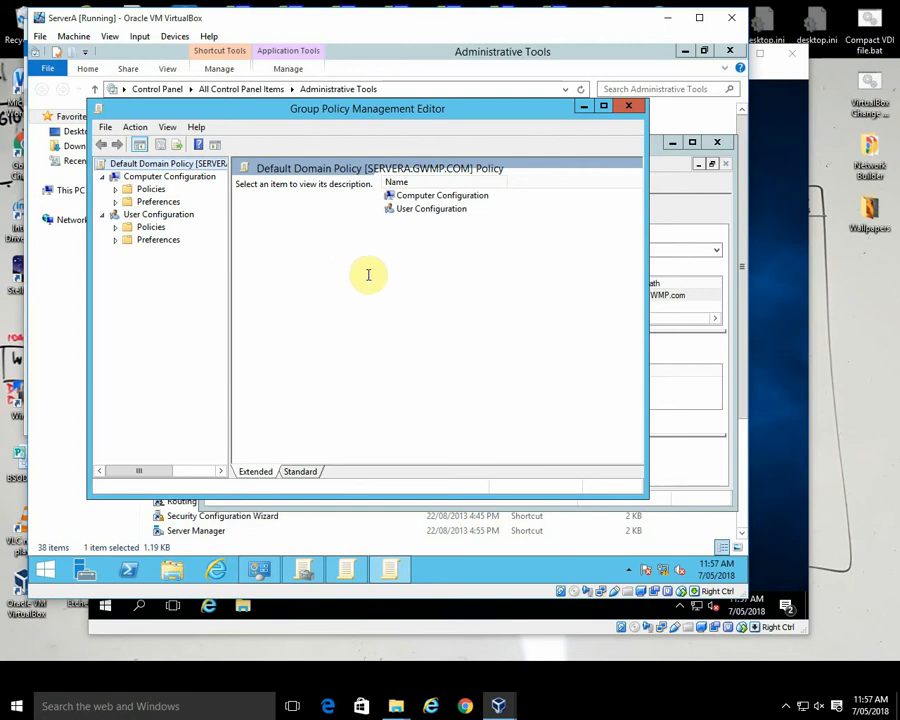
Step: Open Internet Settings among the Control Panel Settings of the Default Domain Policy's user preferences
{"action": "left_click", "coordinate": [850, 474]}
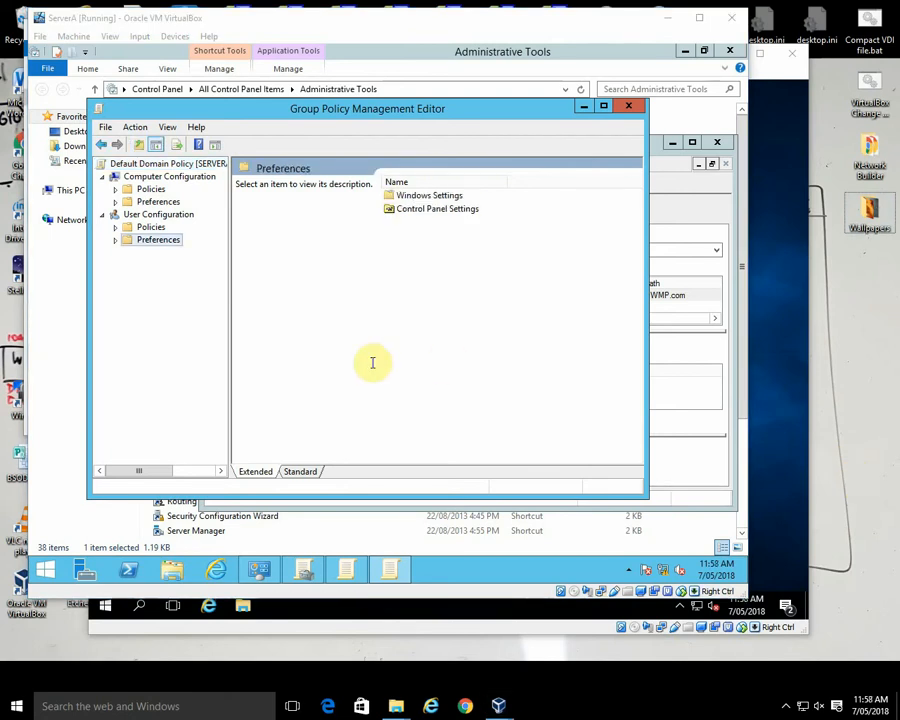
{"action": "left_click", "coordinate": [117, 241]}
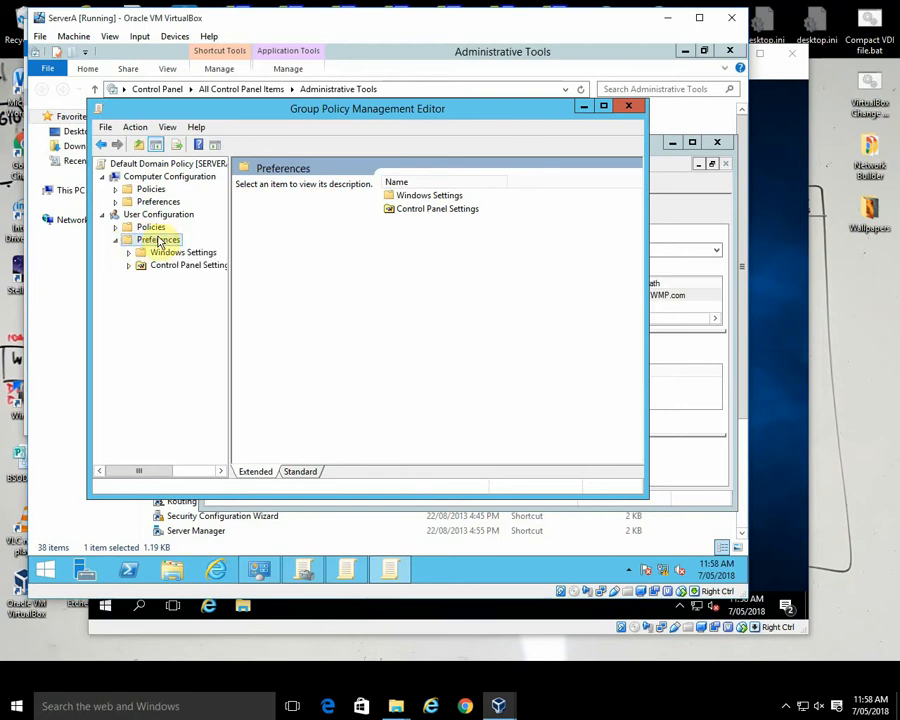
{"action": "left_click", "coordinate": [130, 267]}
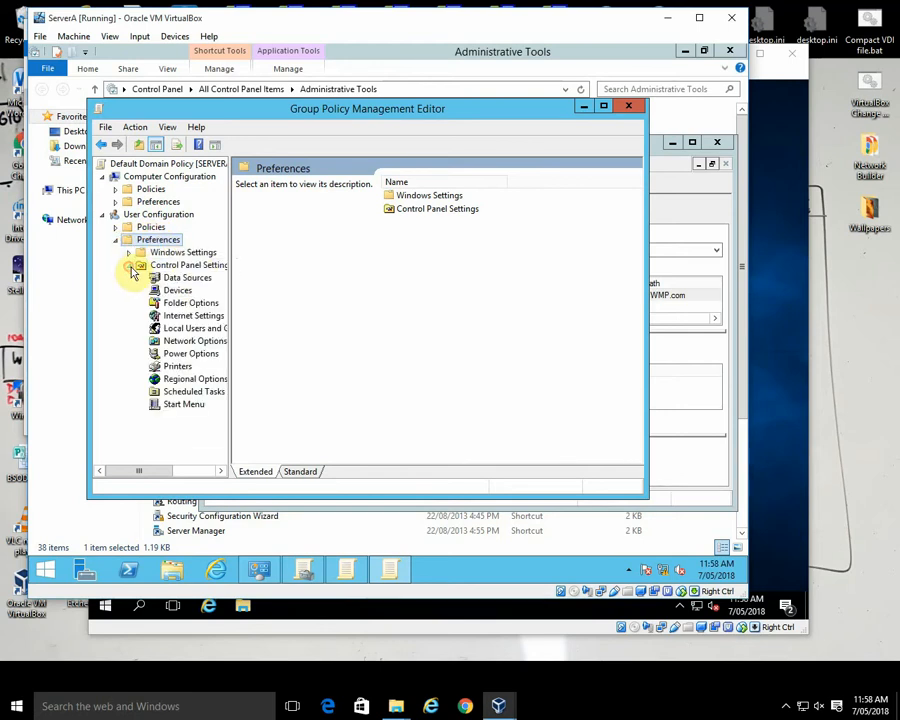
{"action": "left_click", "coordinate": [198, 316]}
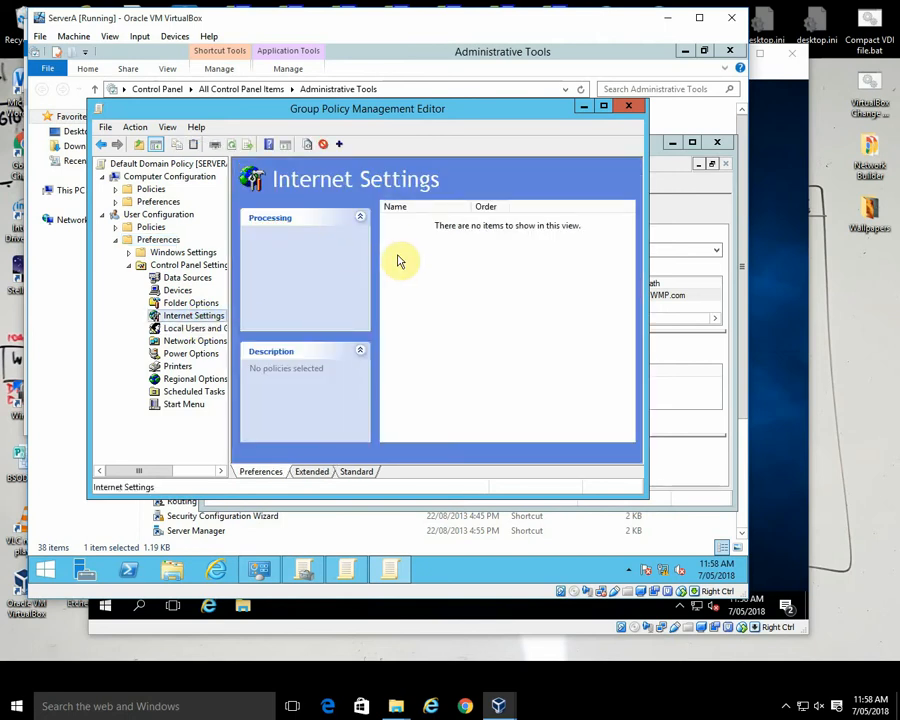
{"action": "right_click", "coordinate": [438, 260]}
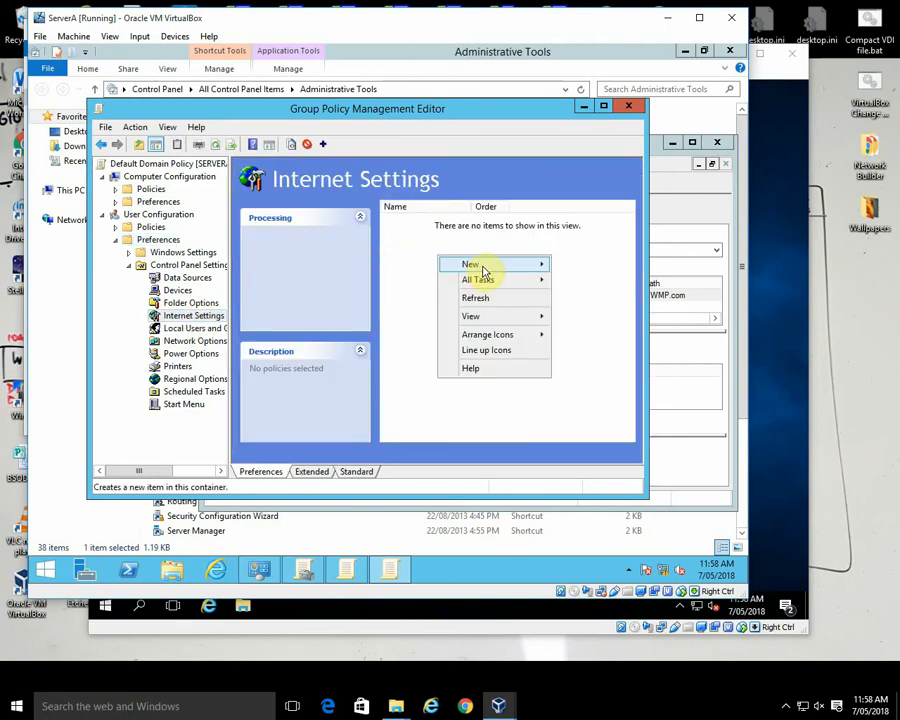
{"action": "mouse_move", "coordinate": [484, 266]}
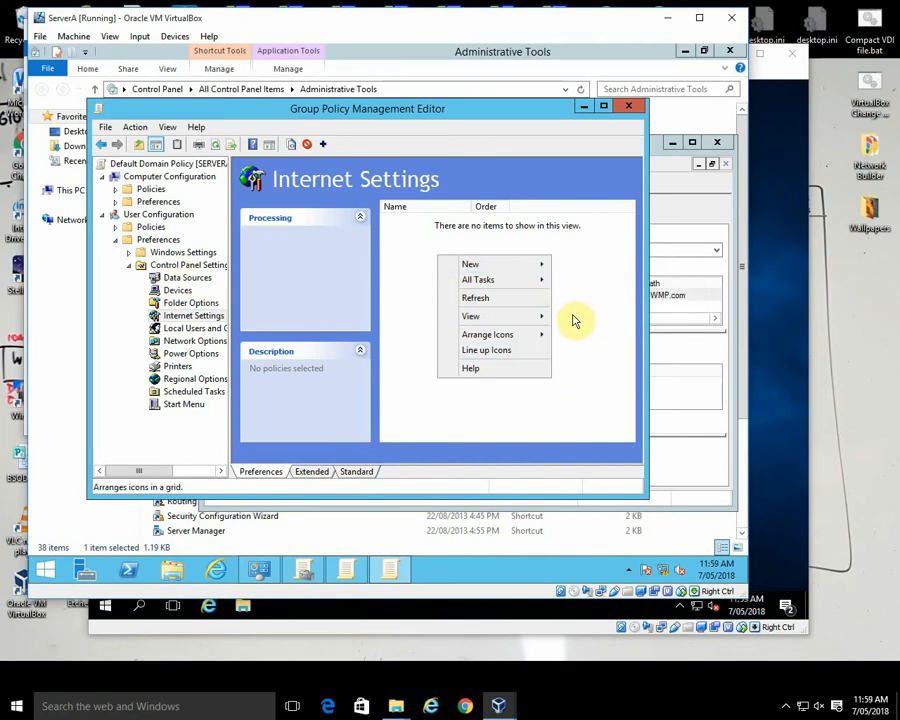
{"action": "mouse_move", "coordinate": [531, 268]}
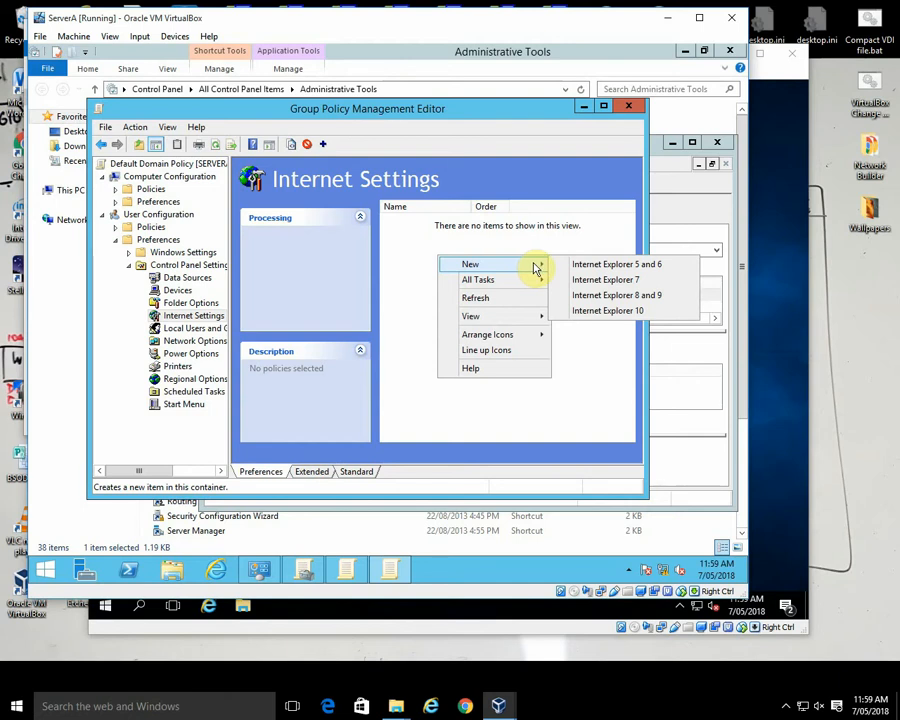
{"action": "left_click", "coordinate": [616, 318]}
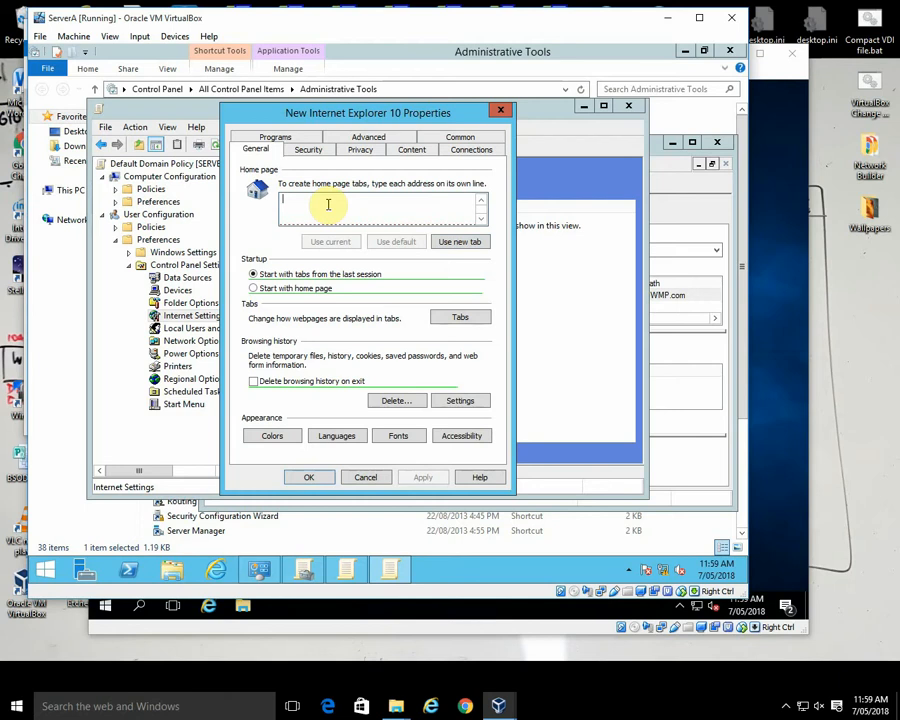
{"action": "type", "text": "www.google.com.au"}
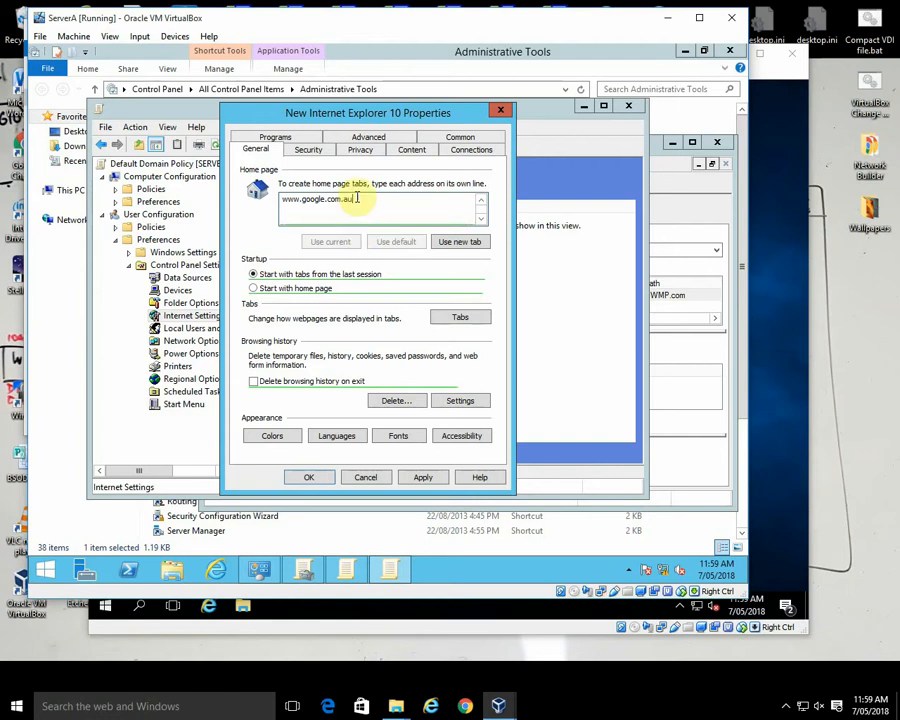
Step: Enable the LAN proxy server proxy.det.nsw.edu.au on port 80 and bypass it for local addresses
{"action": "left_click", "coordinate": [411, 149]}
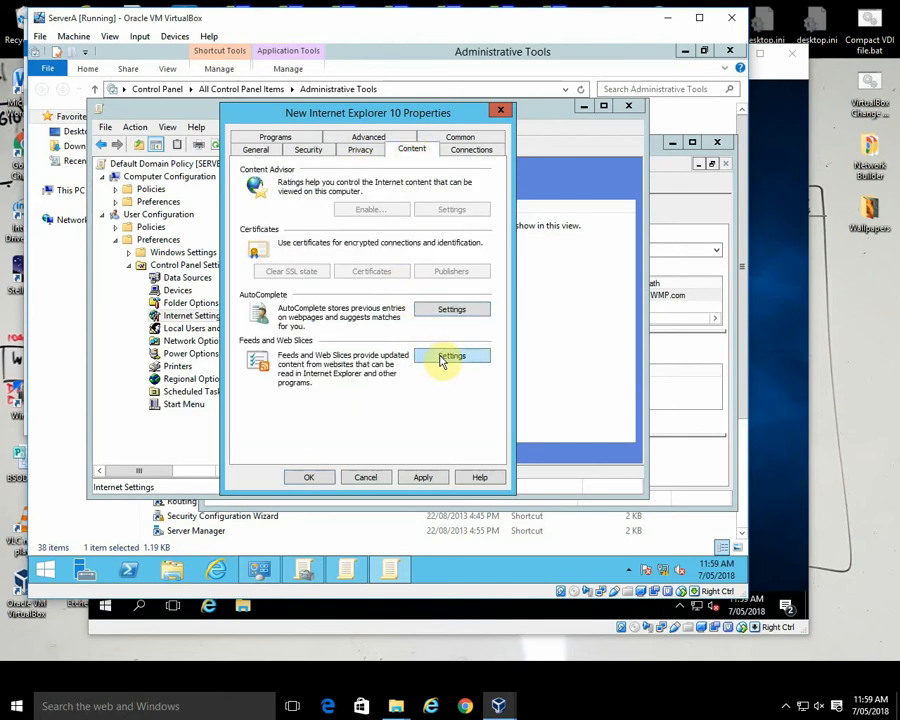
{"action": "left_click", "coordinate": [458, 151]}
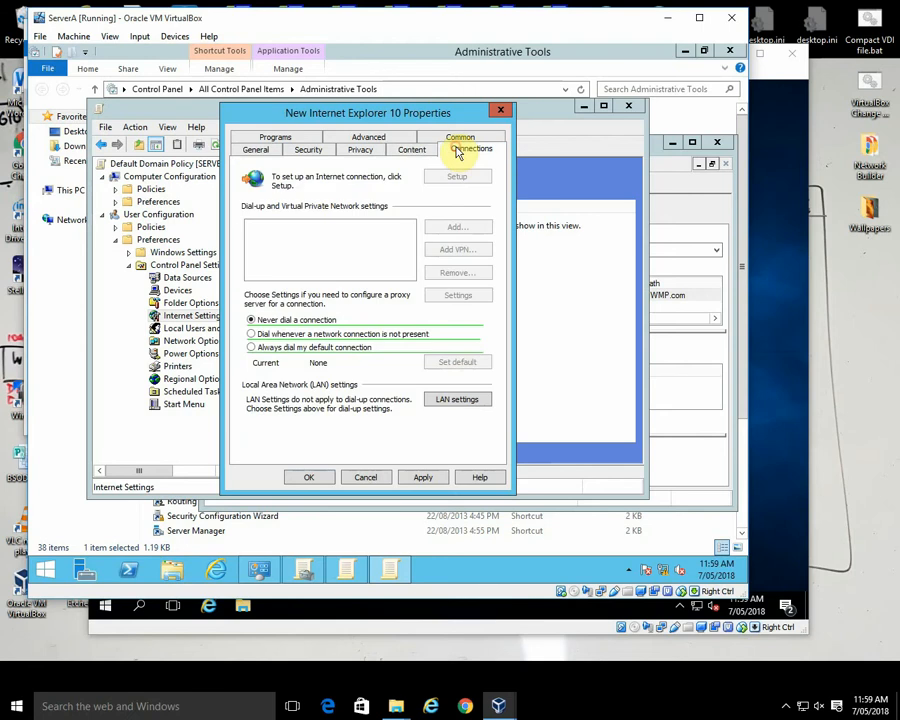
{"action": "left_click", "coordinate": [457, 399]}
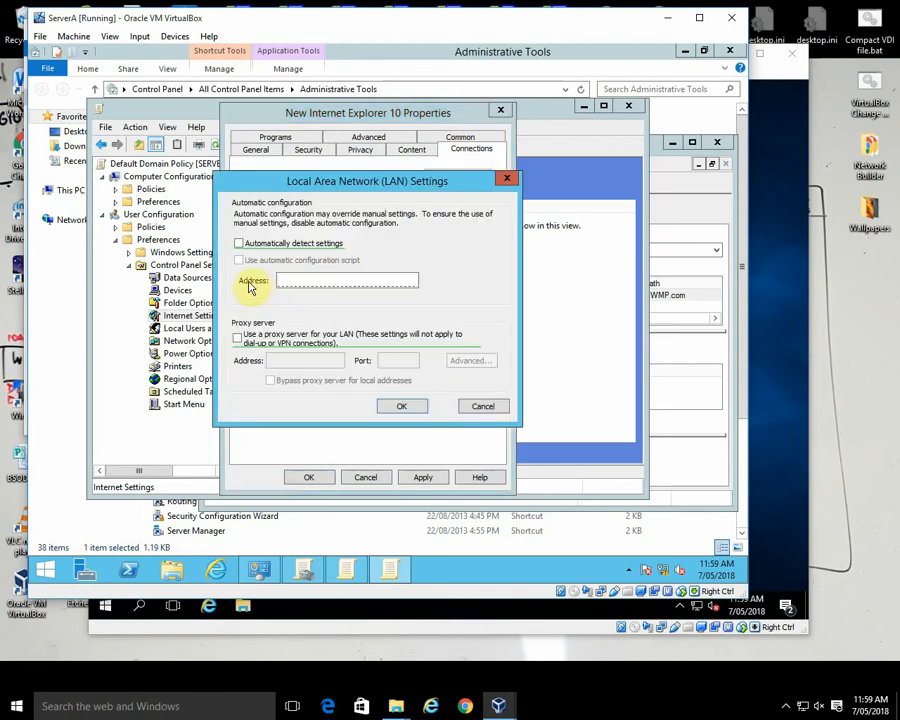
{"action": "left_click", "coordinate": [239, 341]}
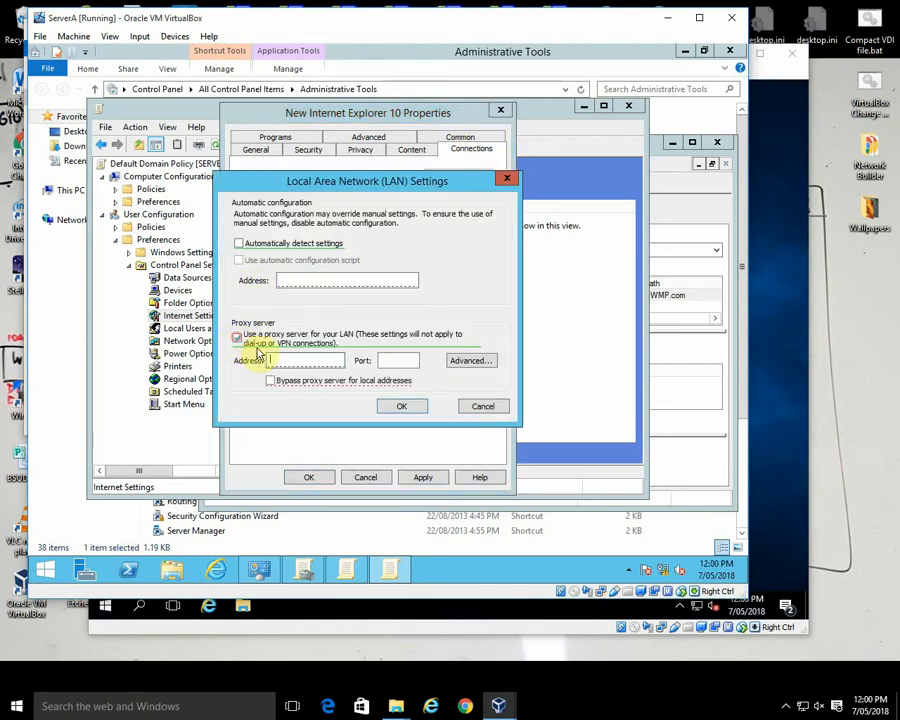
{"action": "left_click", "coordinate": [281, 360]}
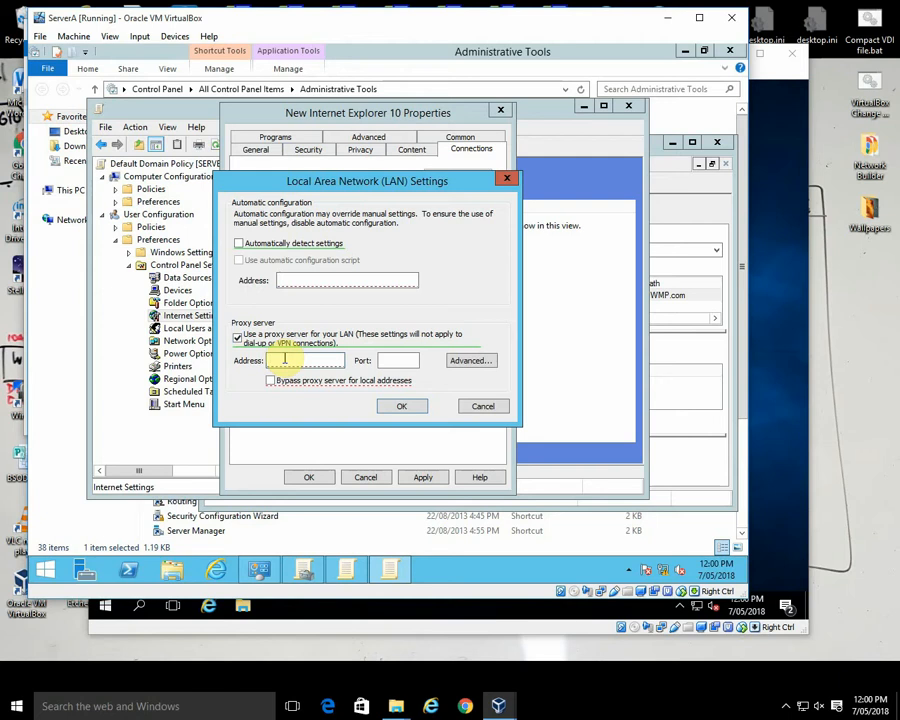
{"action": "type", "text": "pro"}
{"action": "type", "text": "xy.del"}
{"action": "type", "text": ".ns"}
{"action": "type", "text": "w.edu.au"}
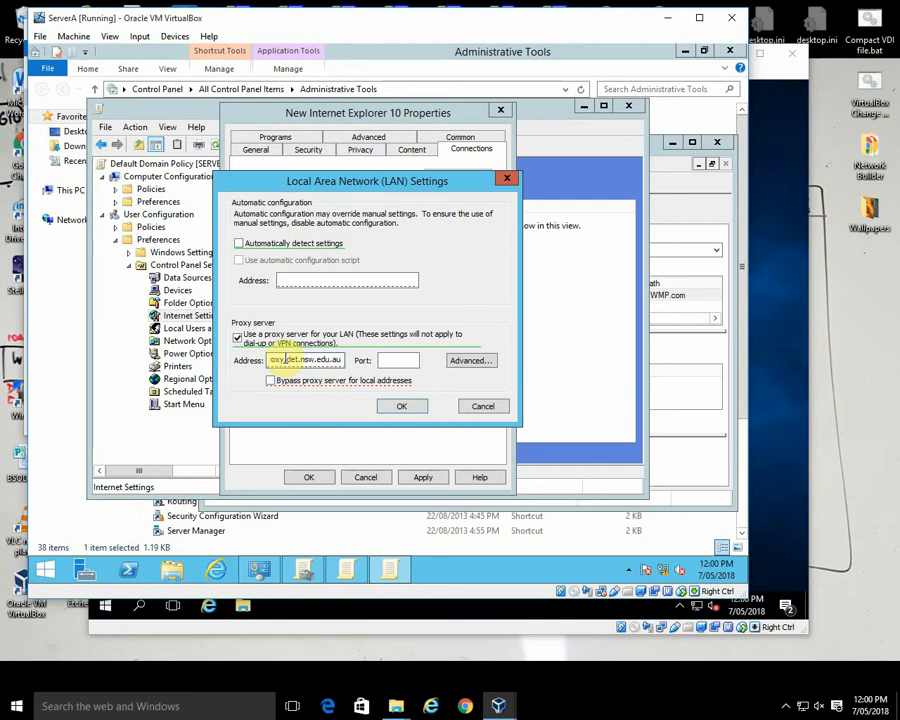
{"action": "left_click", "coordinate": [385, 360]}
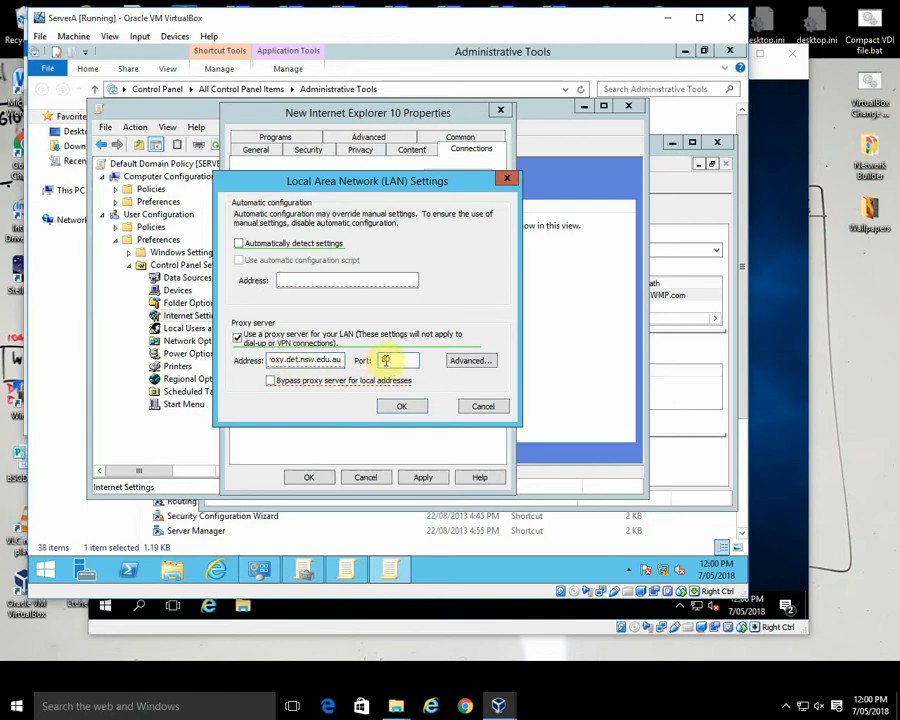
{"action": "type", "text": "80"}
{"action": "left_click", "coordinate": [272, 381]}
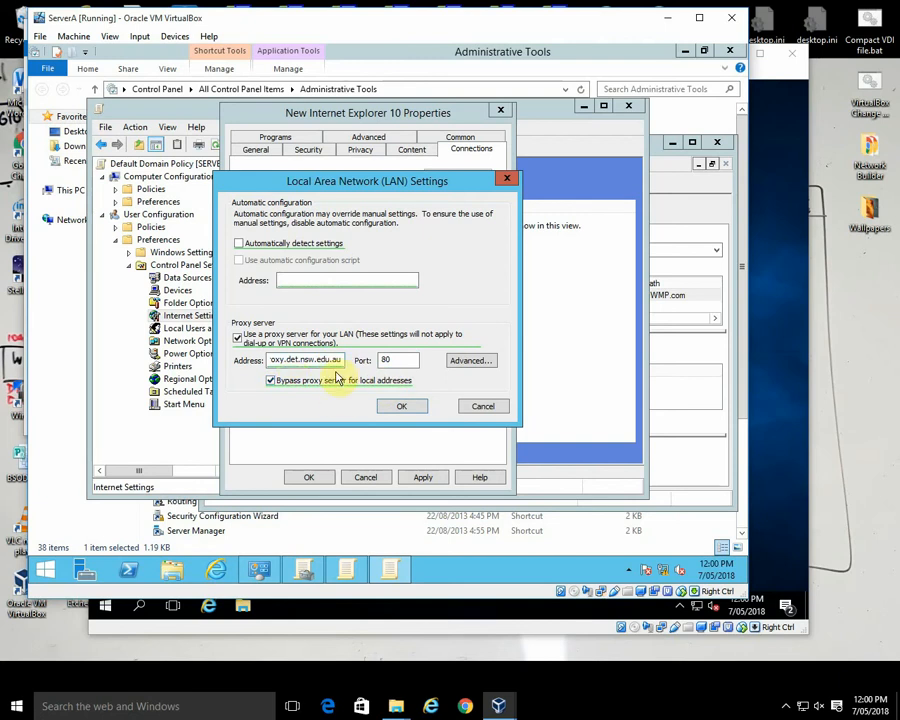
Step: Add 192.* to the proxy exceptions and accept the LAN settings
{"action": "left_click", "coordinate": [468, 364]}
{"action": "left_click", "coordinate": [300, 376]}
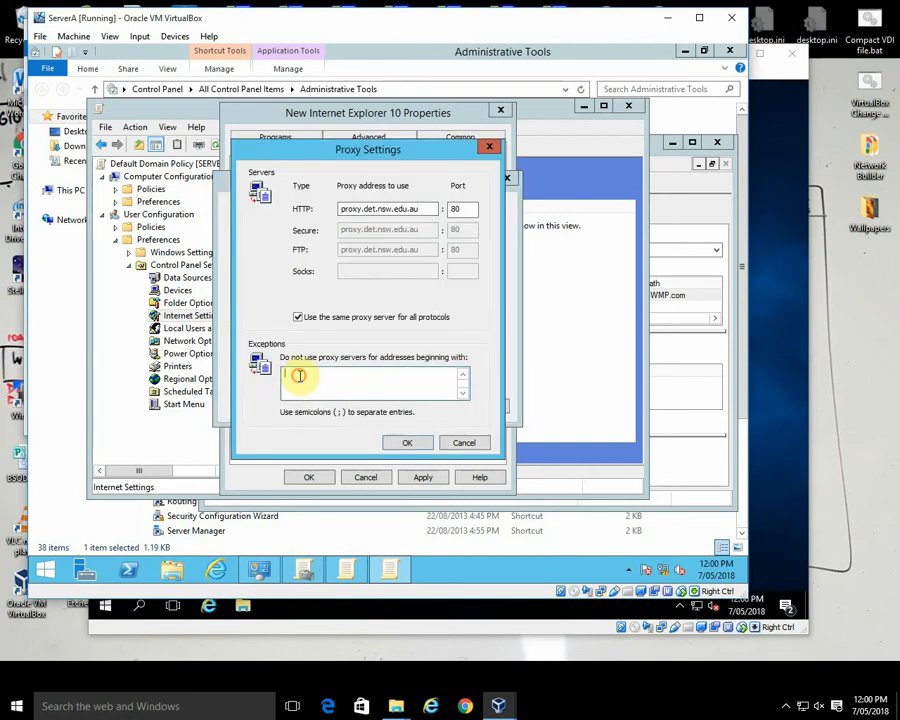
{"action": "type", "text": "192.*"}
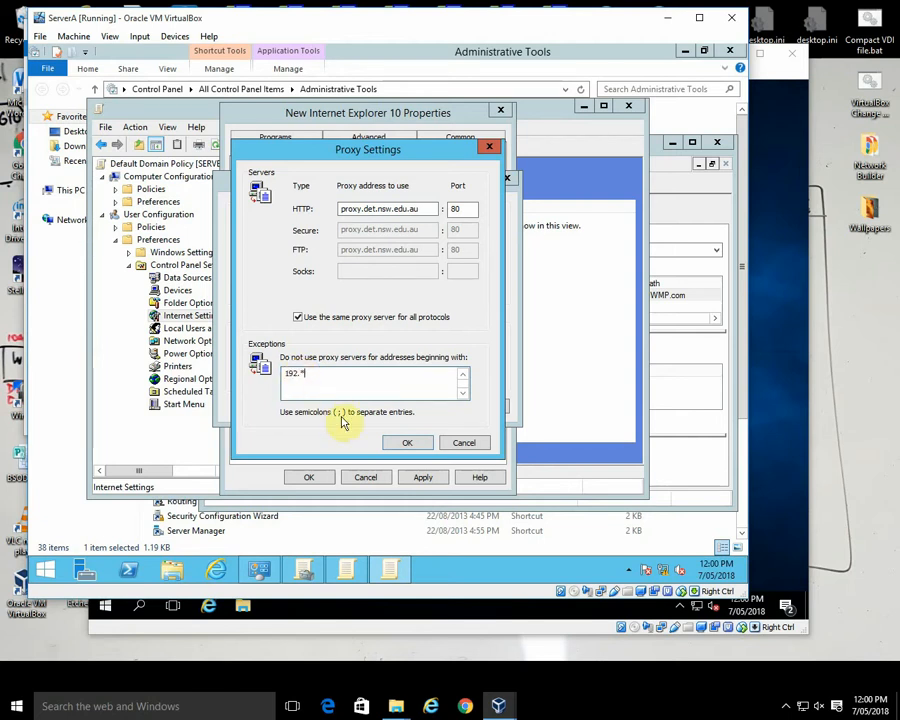
{"action": "left_click", "coordinate": [406, 444]}
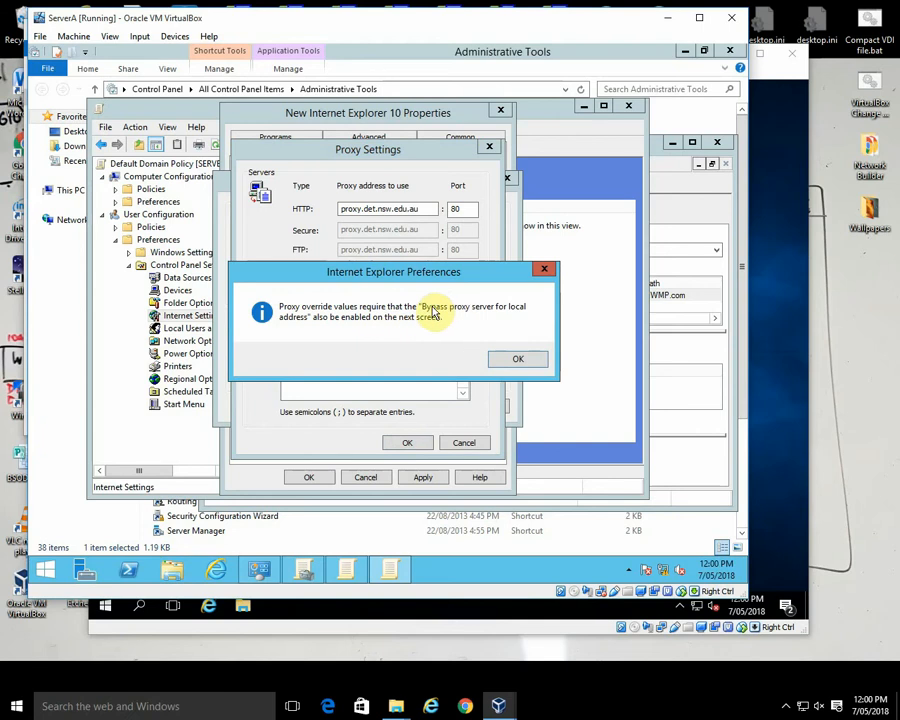
{"action": "left_click", "coordinate": [508, 360]}
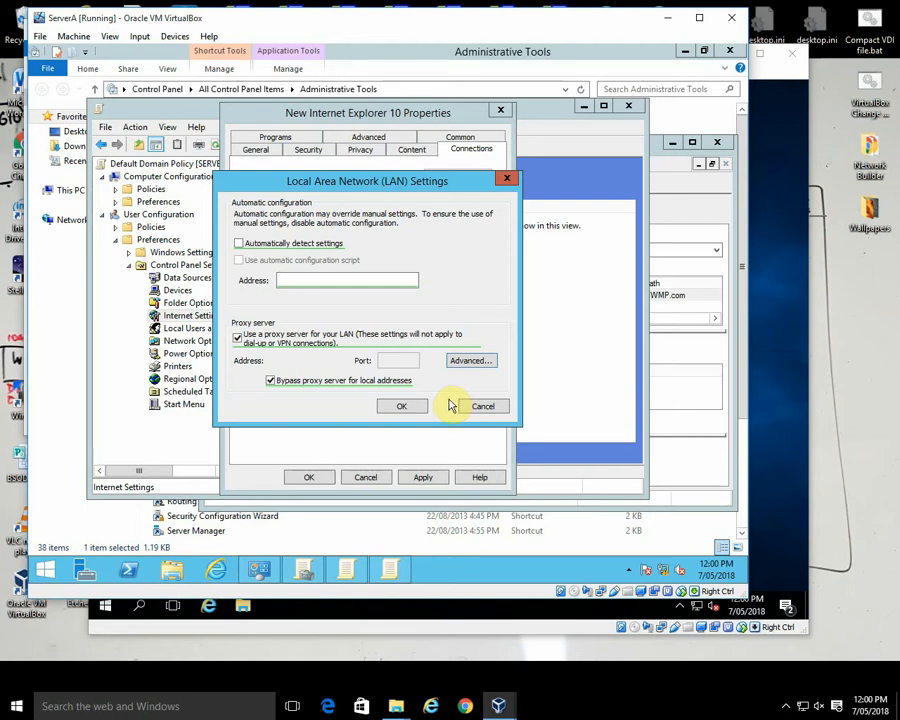
{"action": "left_click", "coordinate": [404, 409]}
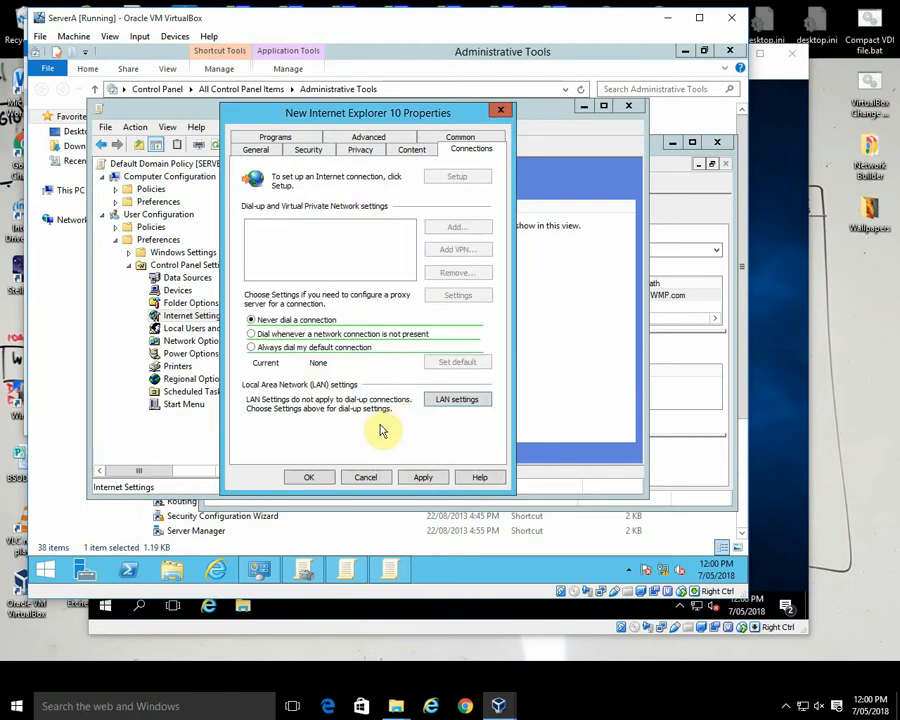
Step: Check the proxy address, port and exceptions in the Internet Explorer 10 item's advanced LAN proxy settings
{"action": "left_click", "coordinate": [448, 454]}
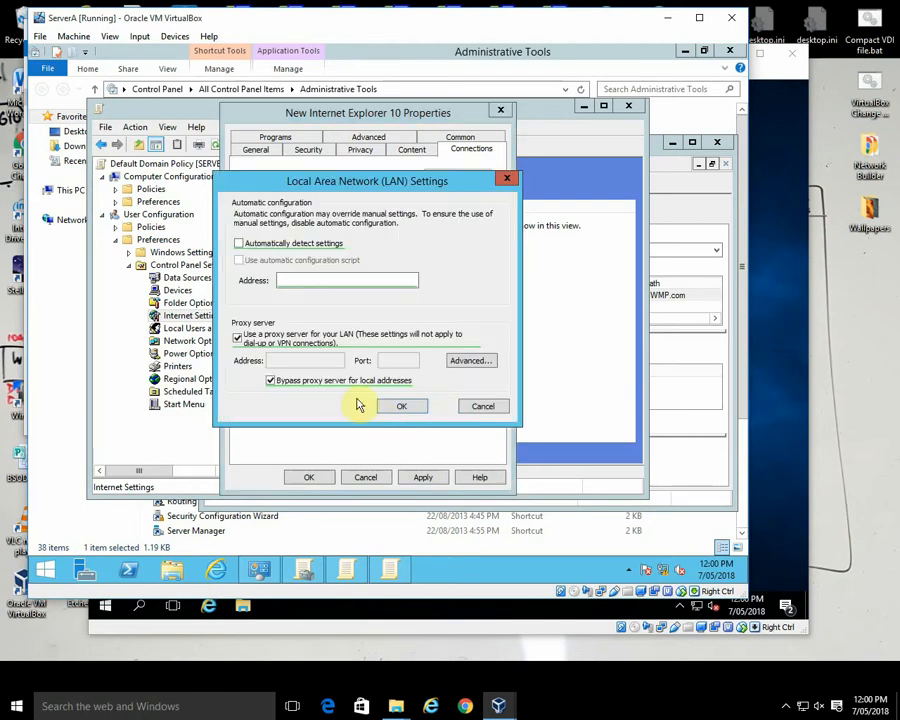
{"action": "left_click", "coordinate": [472, 360]}
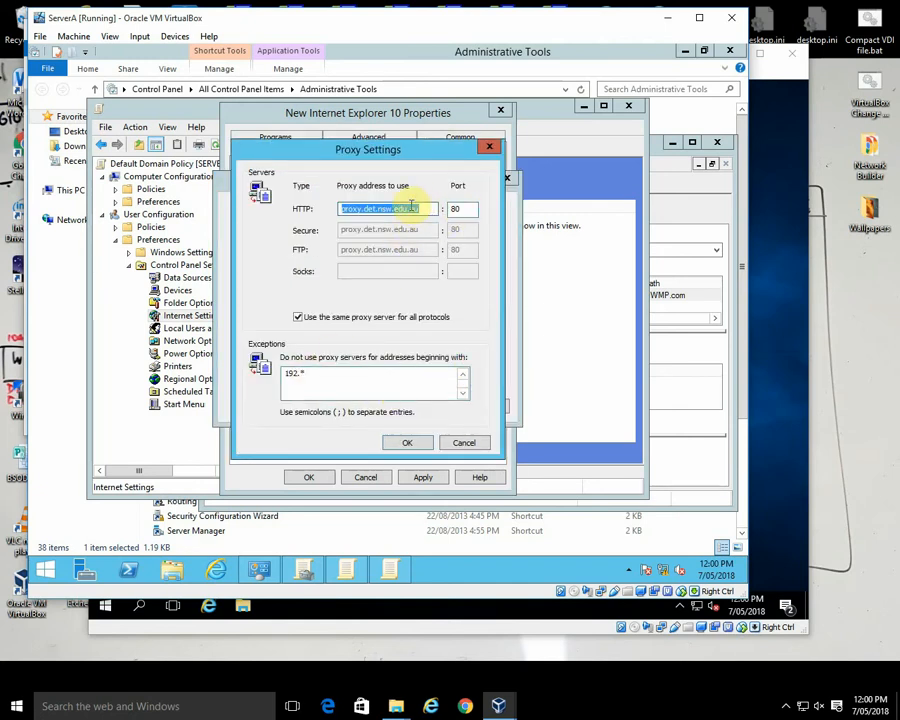
{"action": "left_click", "coordinate": [406, 443]}
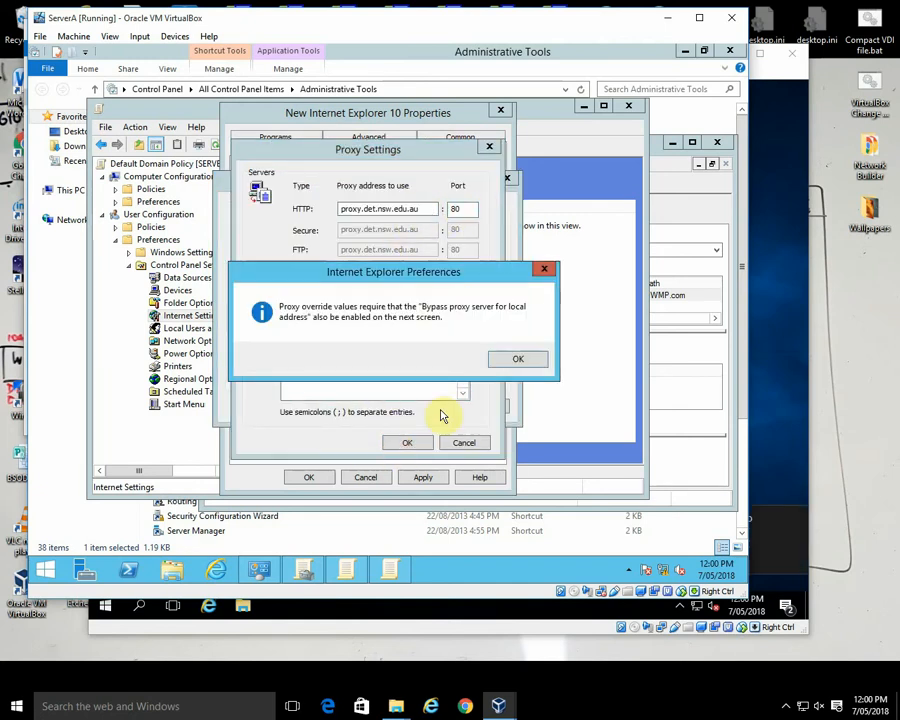
{"action": "left_click", "coordinate": [518, 360]}
{"action": "left_click", "coordinate": [408, 408]}
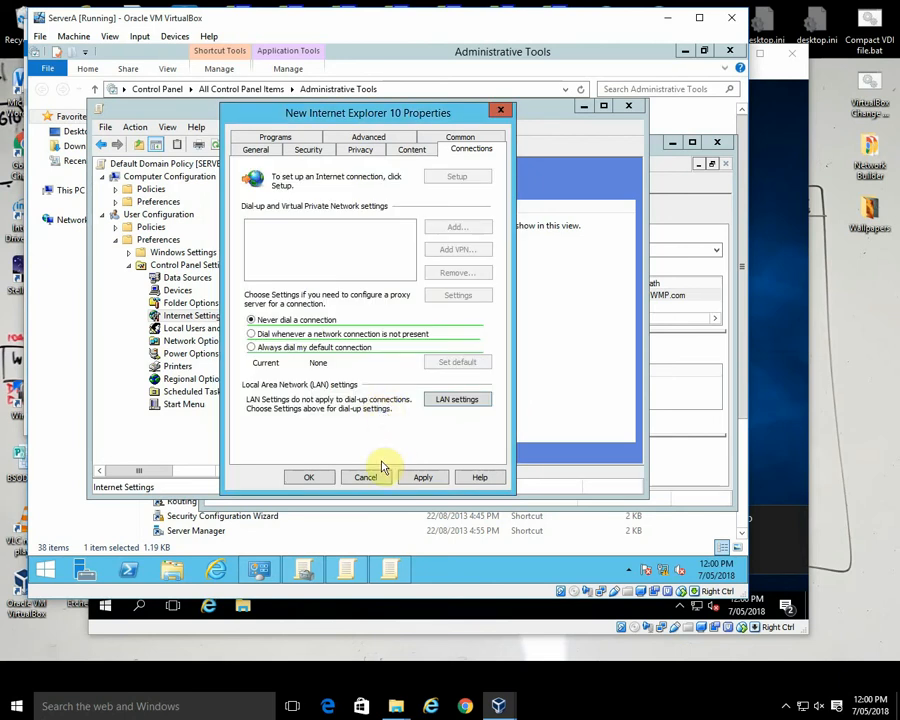
Step: Save the new Internet Explorer 10 item and close the policy editor
{"action": "left_click", "coordinate": [308, 477]}
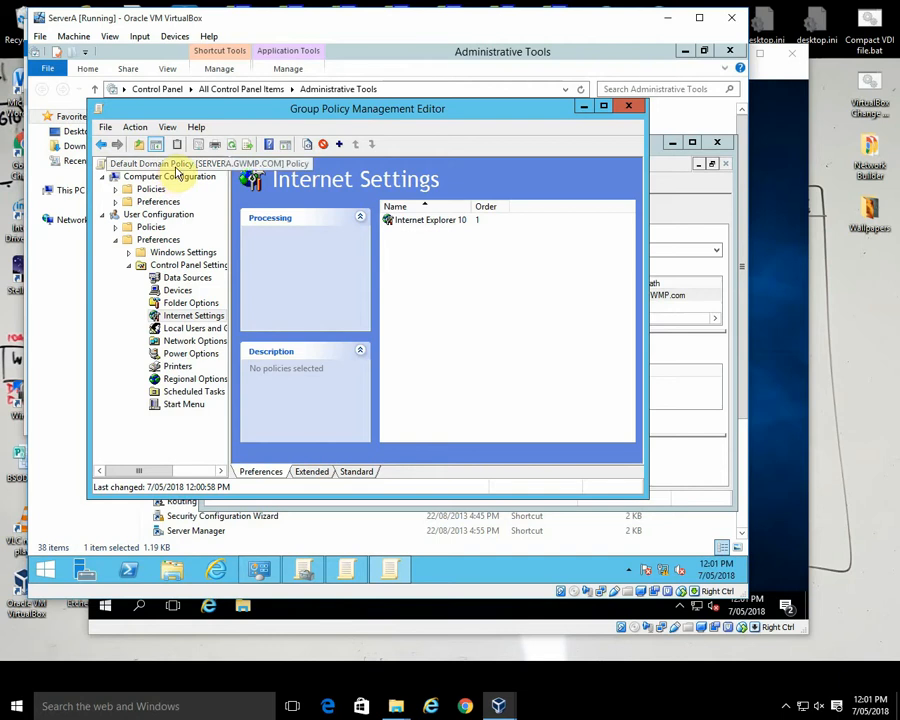
{"action": "left_click", "coordinate": [105, 127]}
{"action": "left_click", "coordinate": [100, 160]}
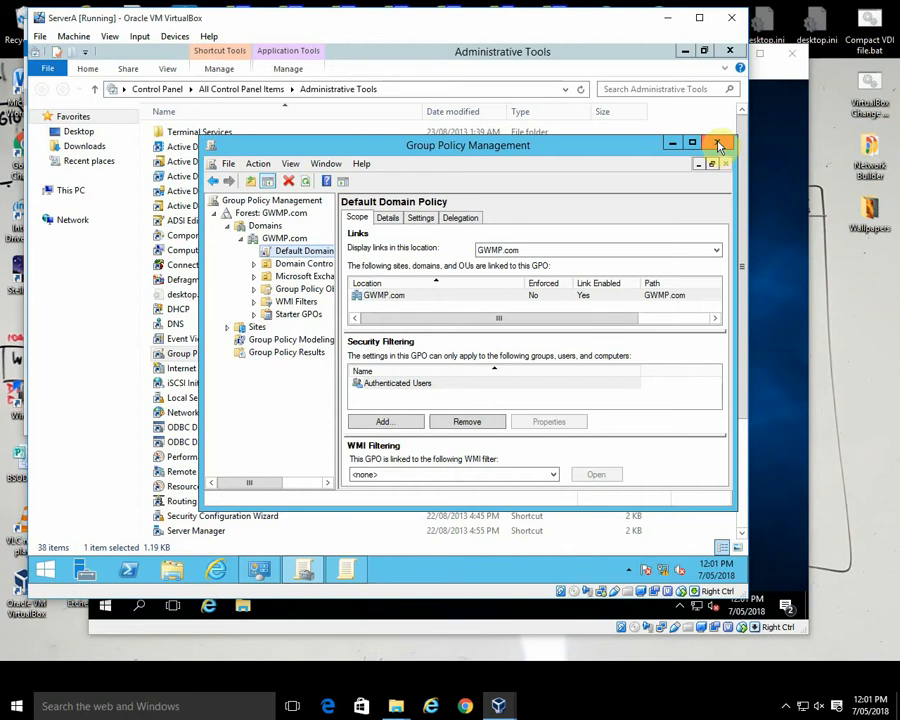
Step: Try to create a GPO named Doctors ONLY, with no source starter GPO, linked to the GWMP.com domain
{"action": "left_click", "coordinate": [286, 239]}
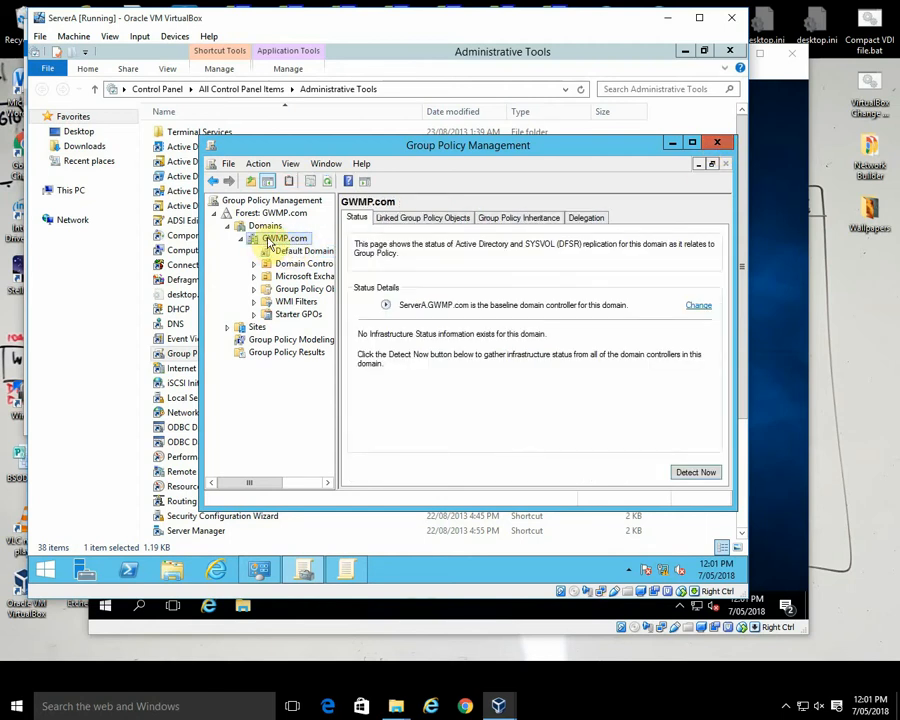
{"action": "right_click", "coordinate": [278, 240]}
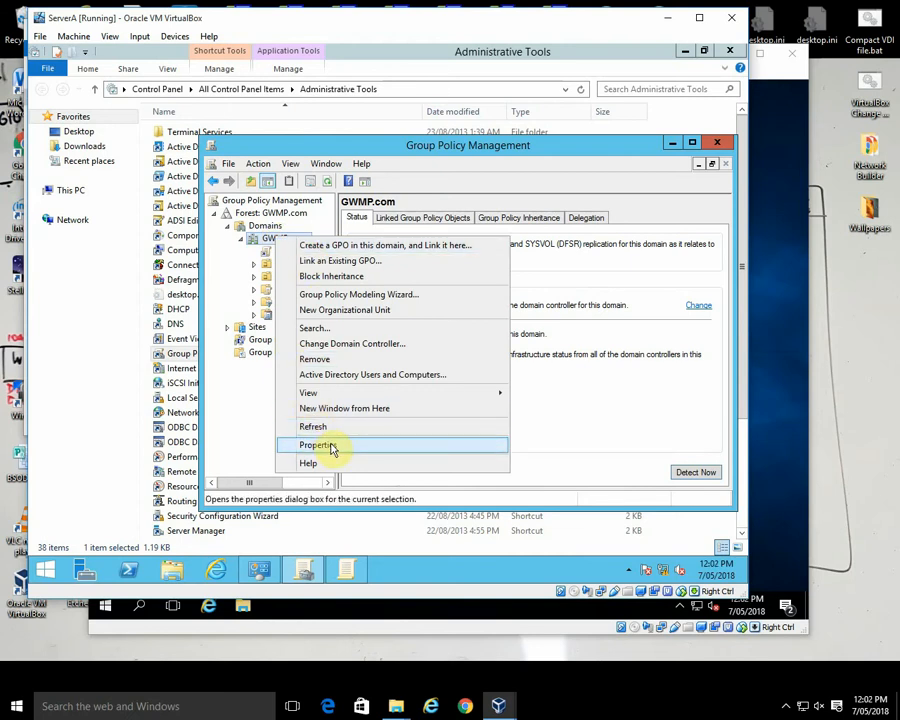
{"action": "left_click", "coordinate": [382, 247]}
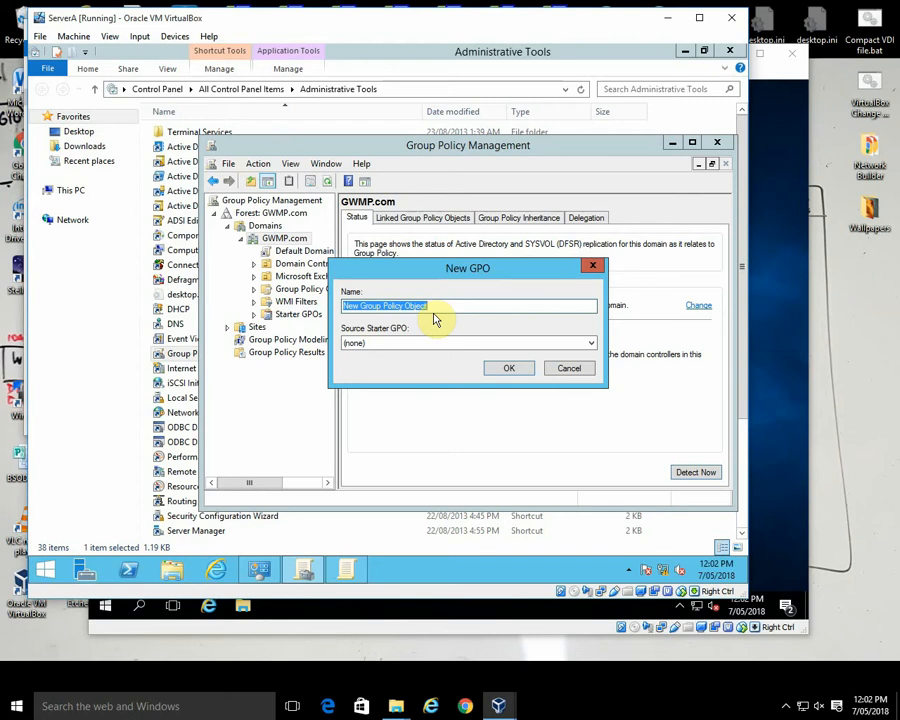
{"action": "type", "text": "Doctors"}
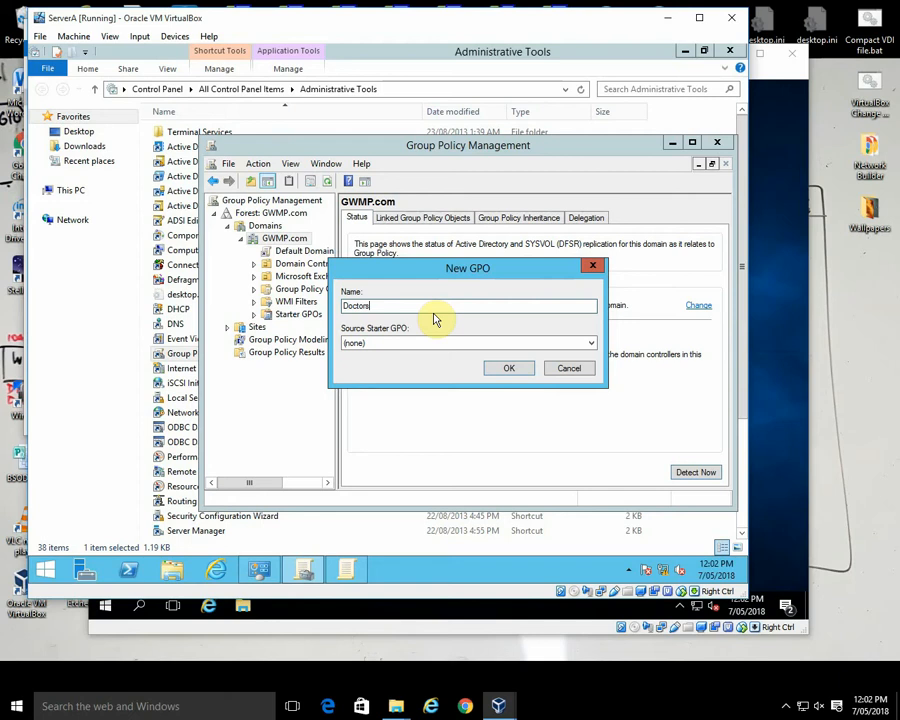
{"action": "type", "text": " ONLY"}
{"action": "left_click", "coordinate": [505, 370]}
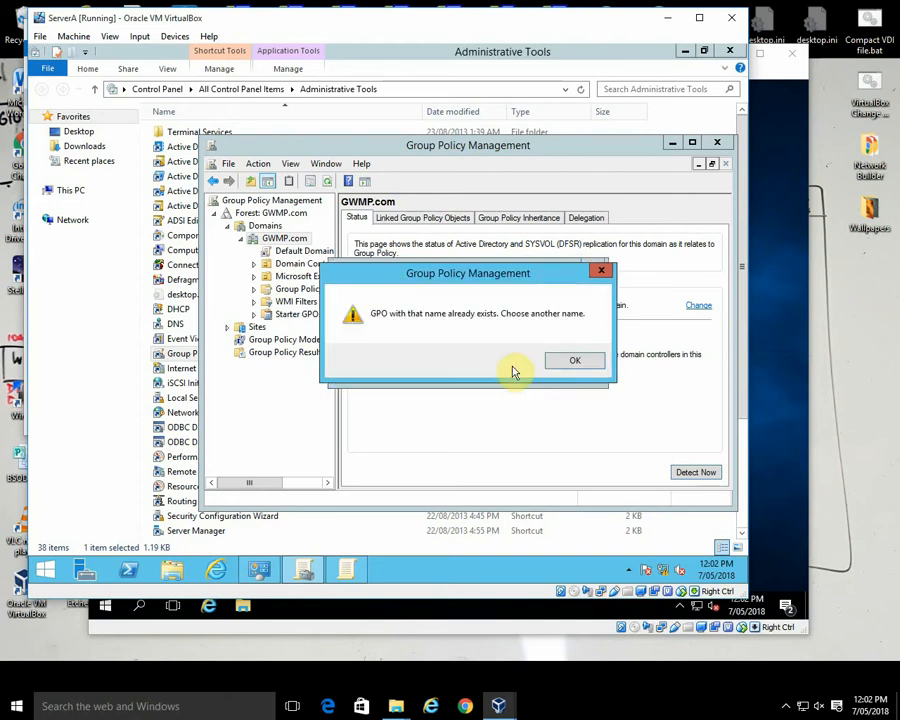
{"action": "left_click", "coordinate": [572, 364]}
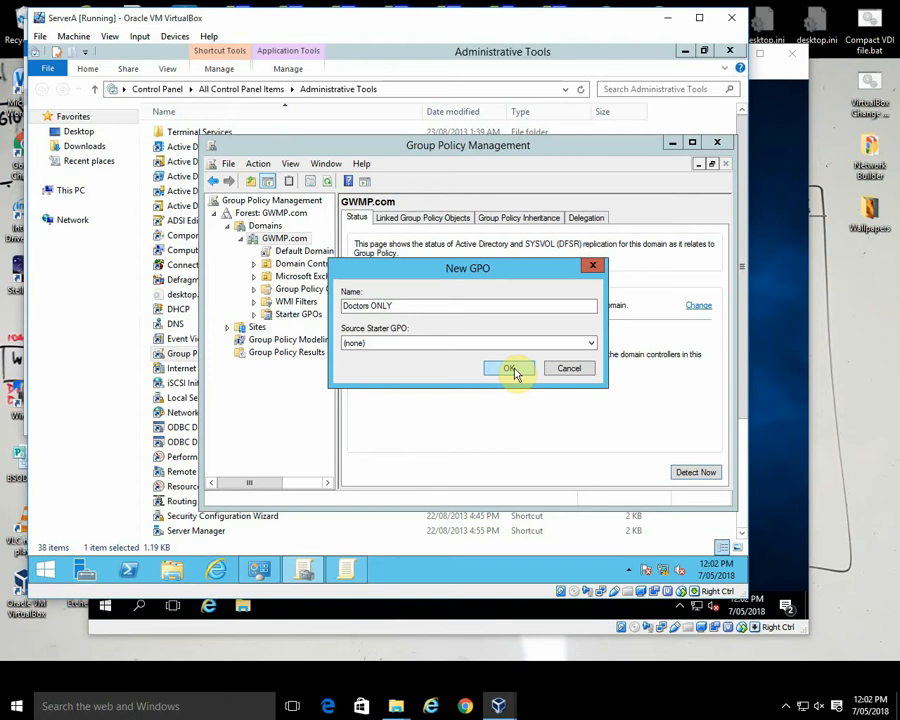
{"action": "left_click", "coordinate": [589, 343]}
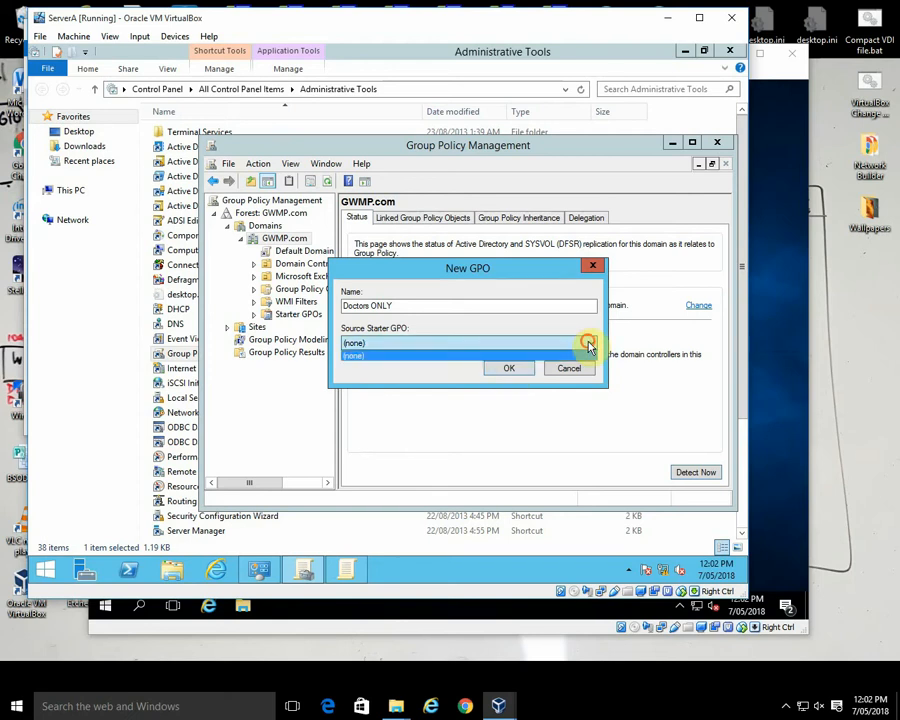
{"action": "left_click", "coordinate": [562, 355]}
{"action": "left_click", "coordinate": [510, 369]}
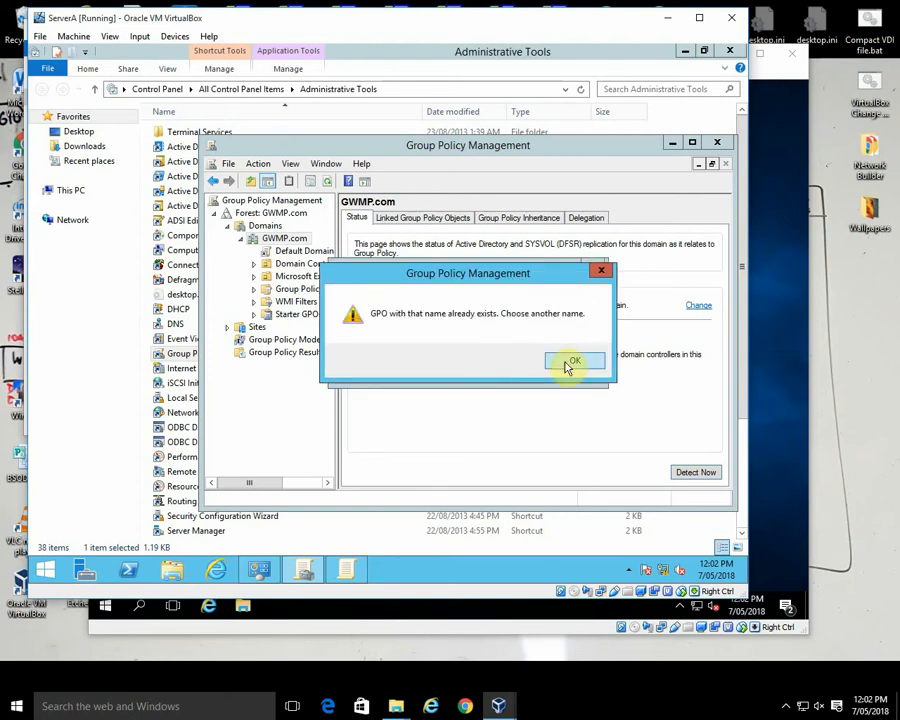
{"action": "left_click", "coordinate": [572, 359]}
{"action": "left_click", "coordinate": [572, 369]}
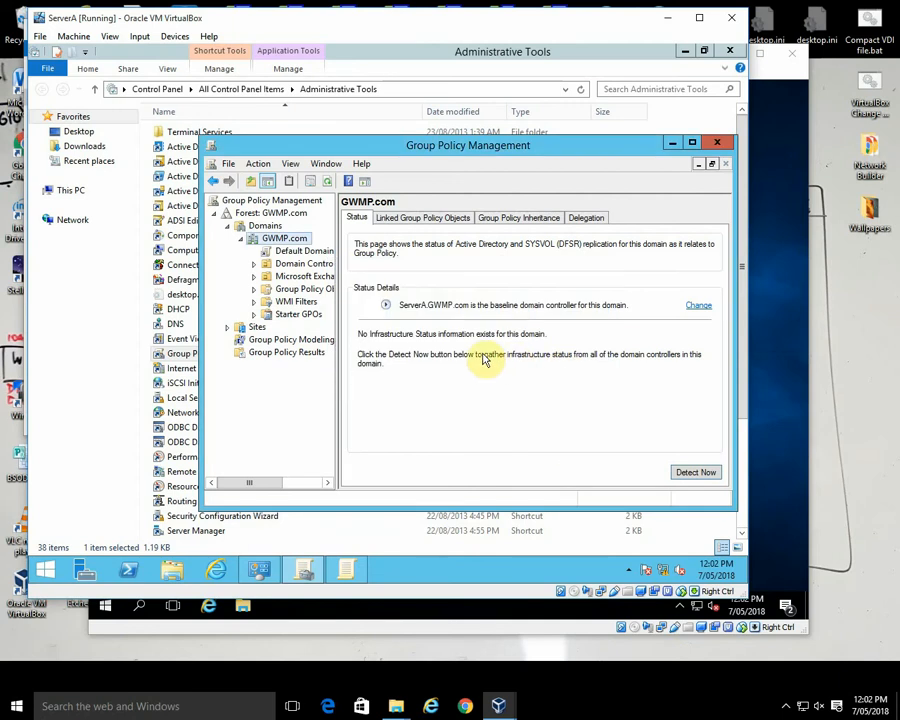
Step: Delete the existing Doctors ONLY GPO from the Group Policy Objects of GWMP.com
{"action": "left_click", "coordinate": [255, 290]}
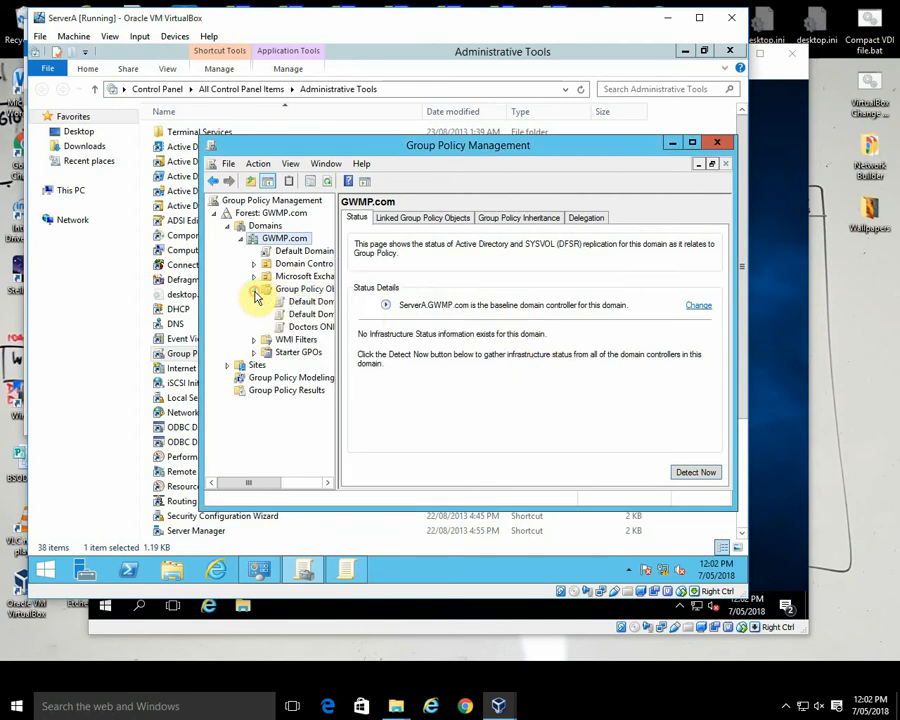
{"action": "left_click", "coordinate": [311, 330]}
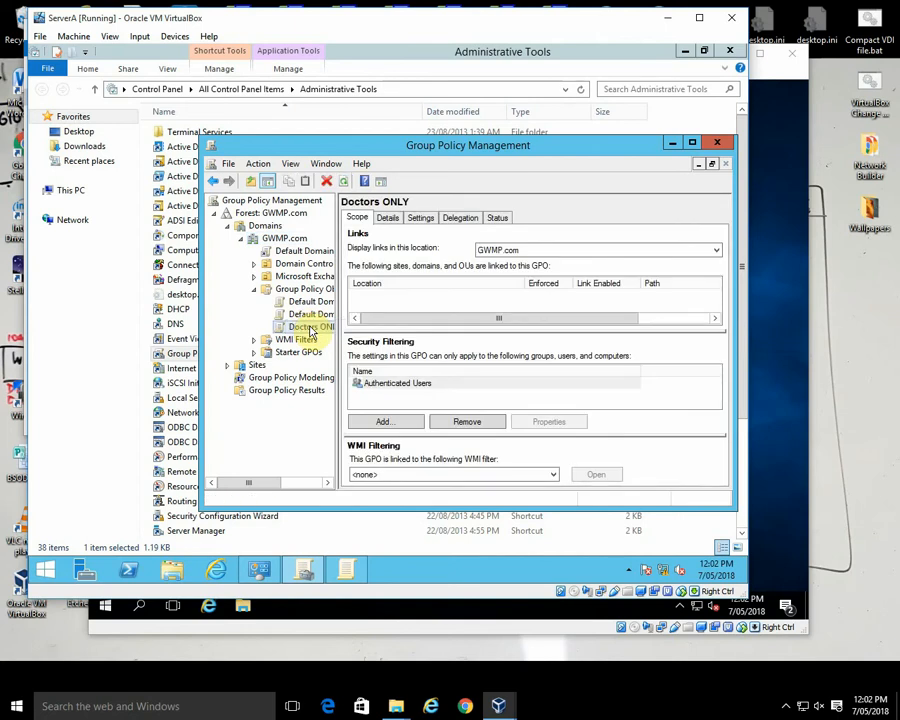
{"action": "right_click", "coordinate": [305, 331]}
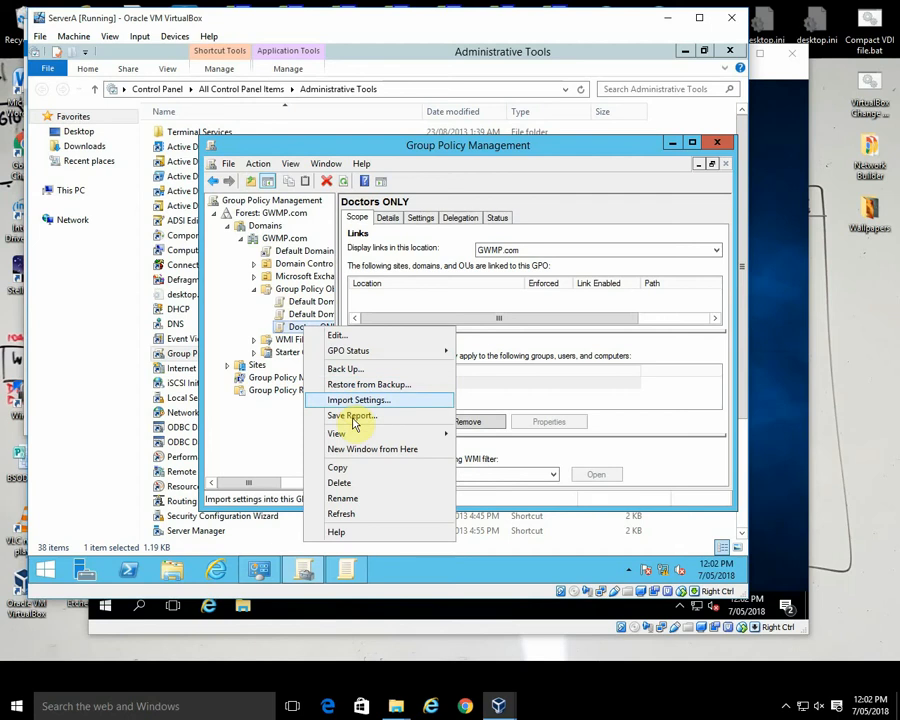
{"action": "left_click", "coordinate": [355, 486]}
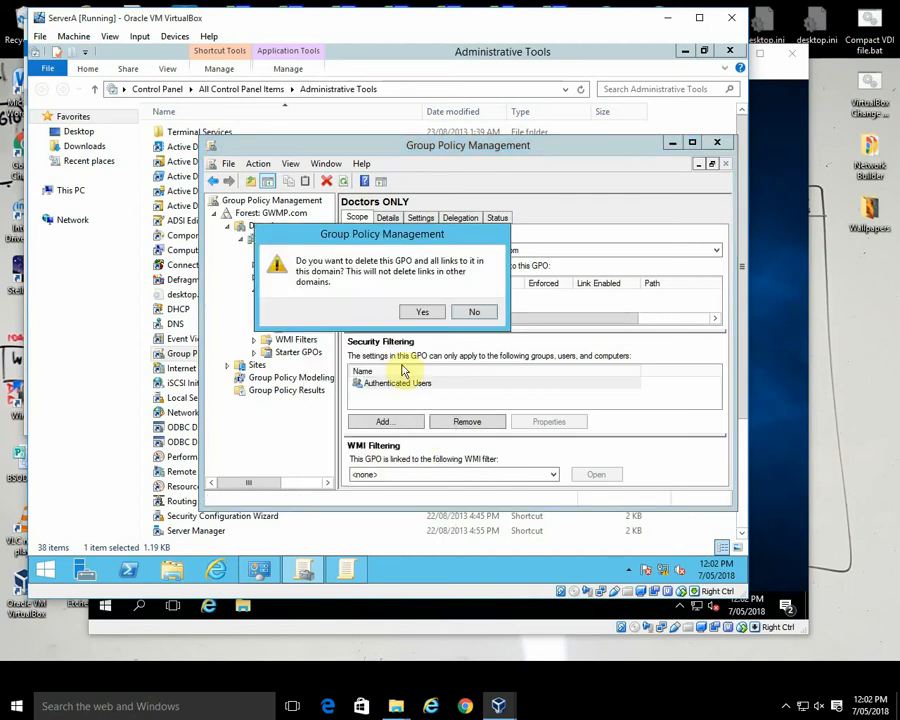
{"action": "left_click", "coordinate": [422, 314]}
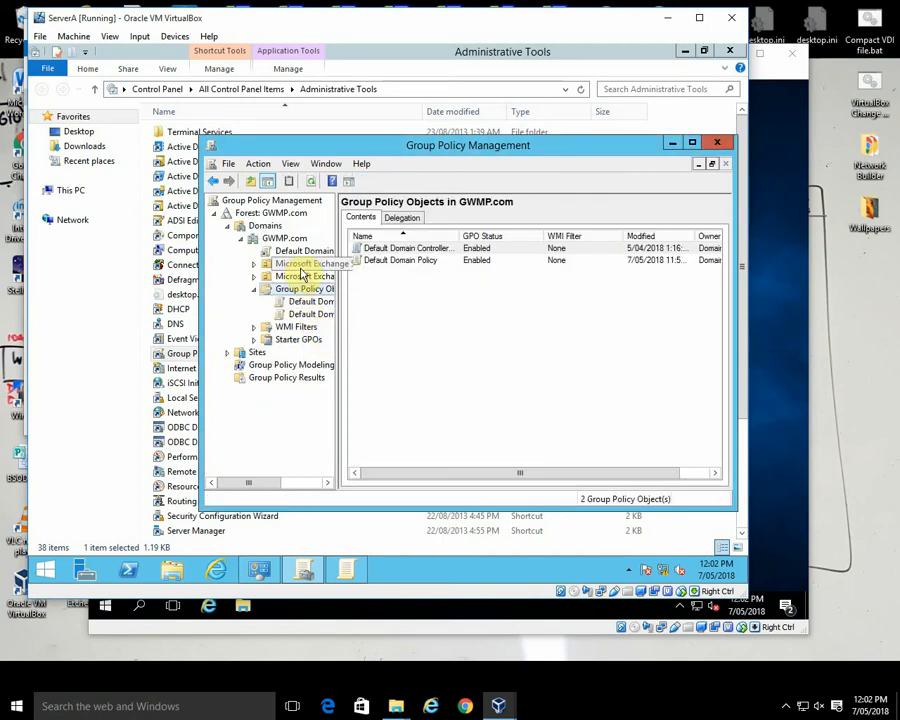
Step: Create a GPO named Doctors ONLY linked to the GWMP.com domain and display the new link's scope
{"action": "left_click", "coordinate": [287, 240]}
{"action": "right_click", "coordinate": [296, 241]}
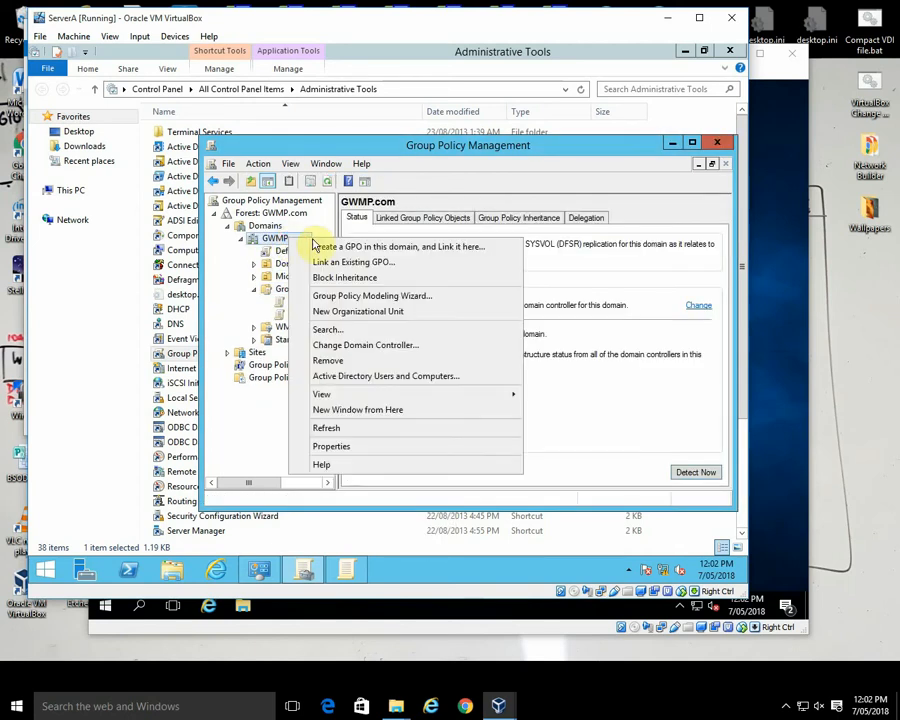
{"action": "left_click", "coordinate": [330, 244]}
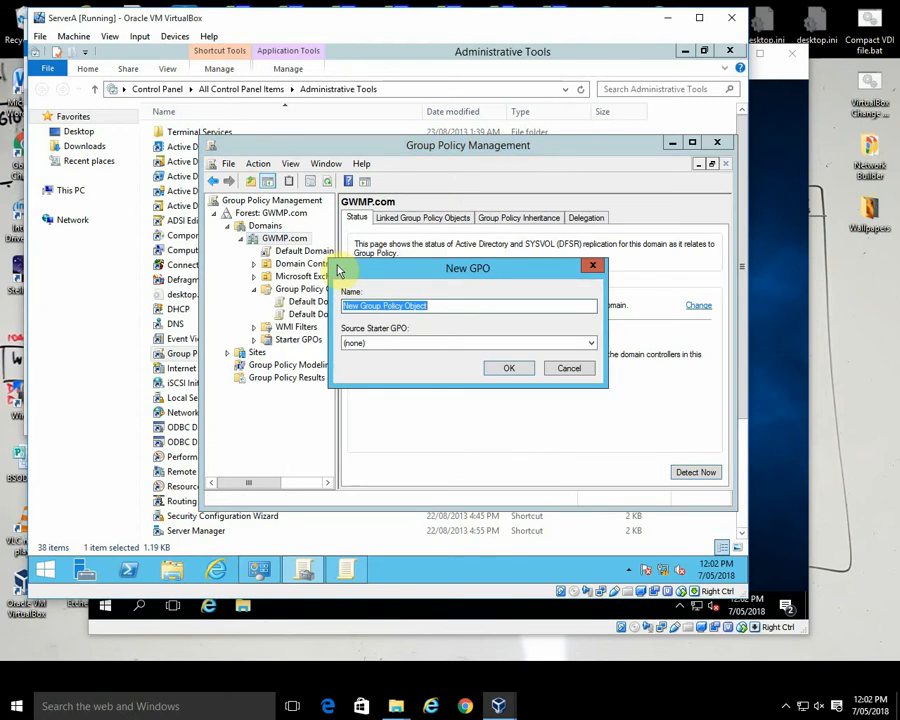
{"action": "type", "text": "Doctors ONL"}
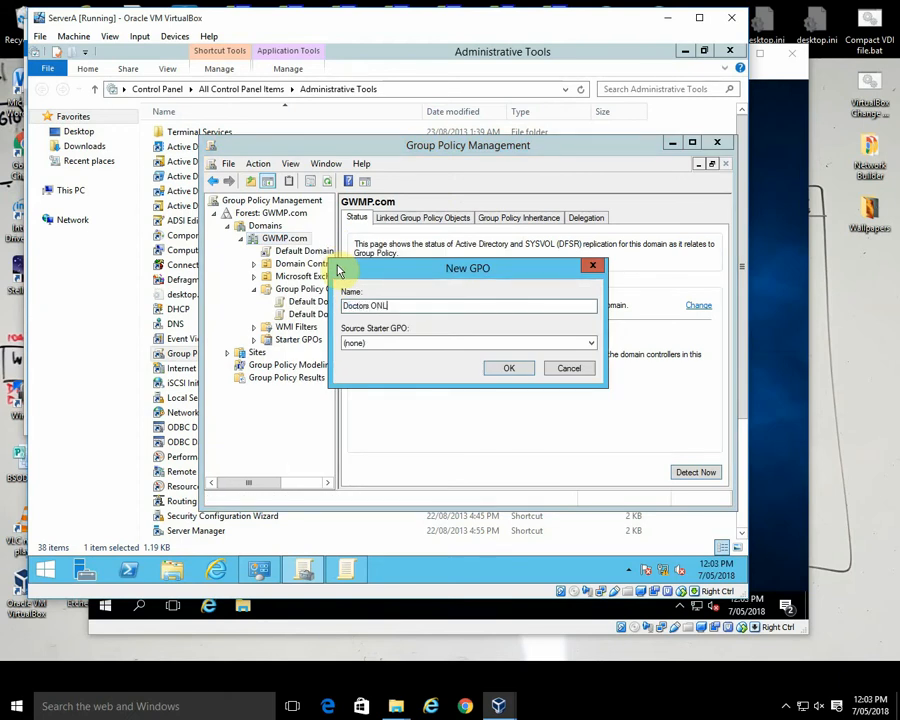
{"action": "type", "text": "Y"}
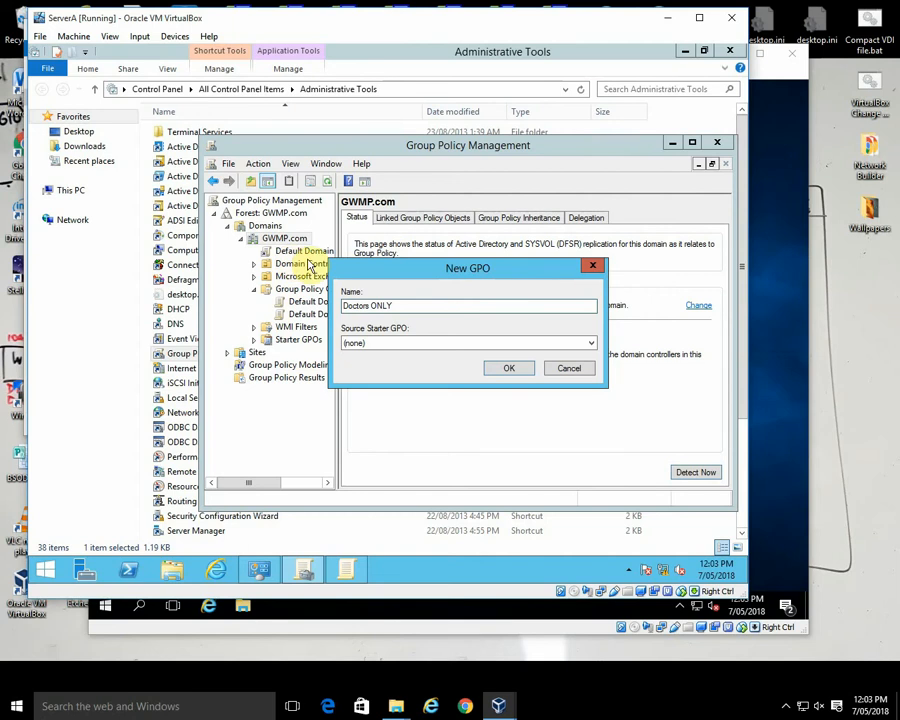
{"action": "left_click", "coordinate": [506, 368]}
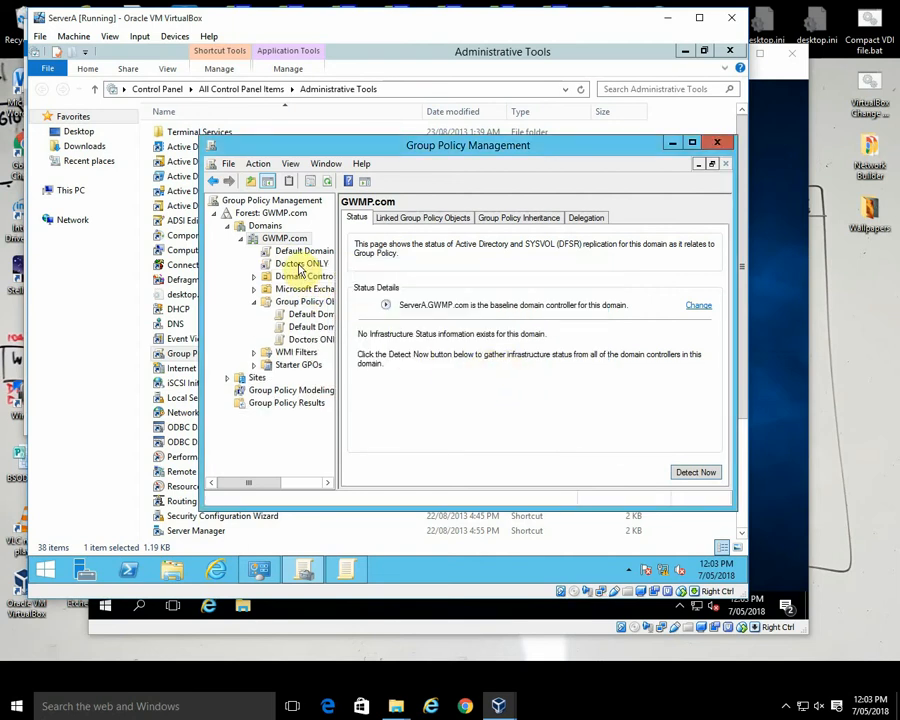
{"action": "left_click", "coordinate": [297, 265]}
{"action": "left_click", "coordinate": [570, 358]}
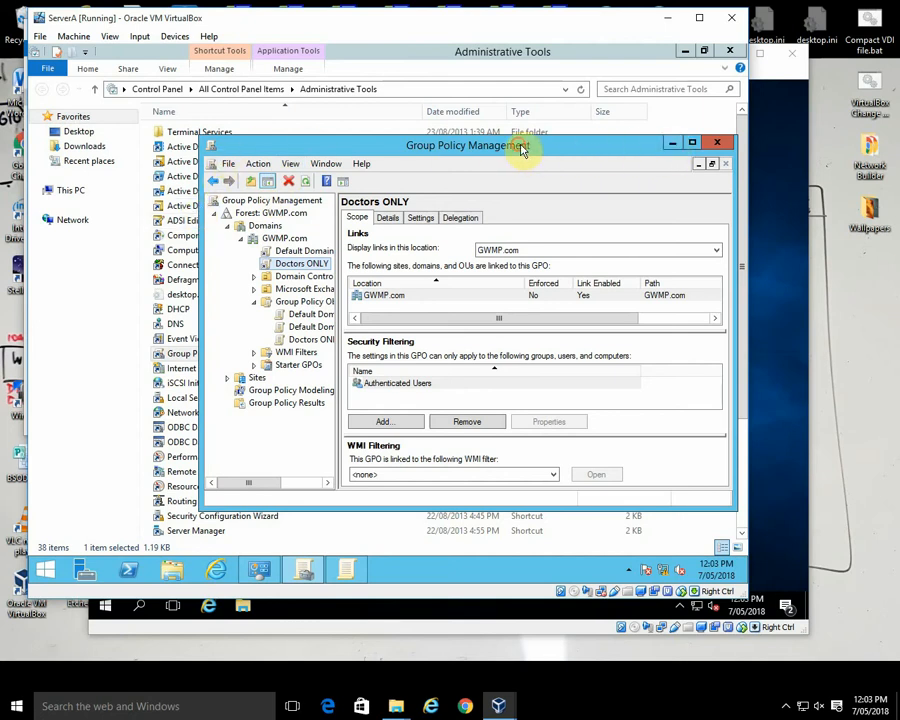
Step: Move the Group Policy Management window aside and open Active Directory Users and Computers from Administrative Tools
{"action": "left_click_drag", "start_coordinate": [517, 146], "coordinate": [566, 220]}
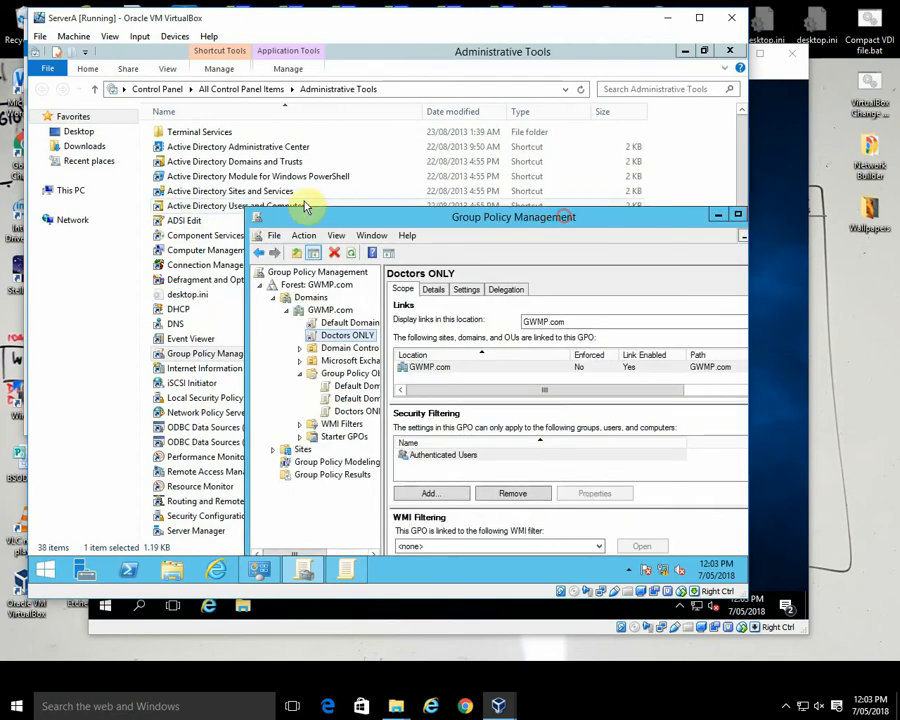
{"action": "left_click", "coordinate": [219, 208]}
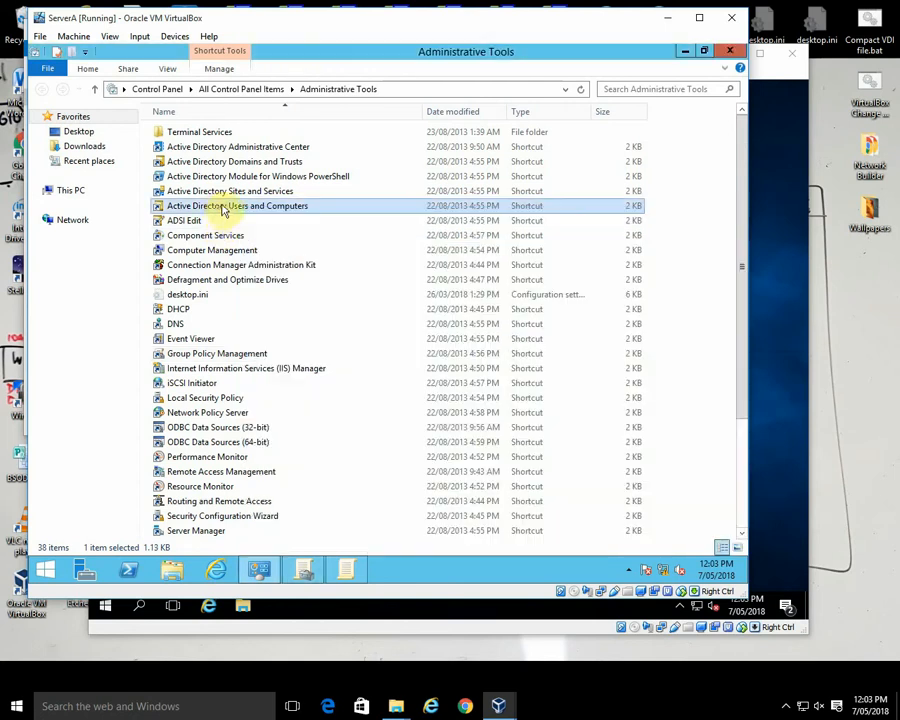
{"action": "double_click", "coordinate": [224, 205]}
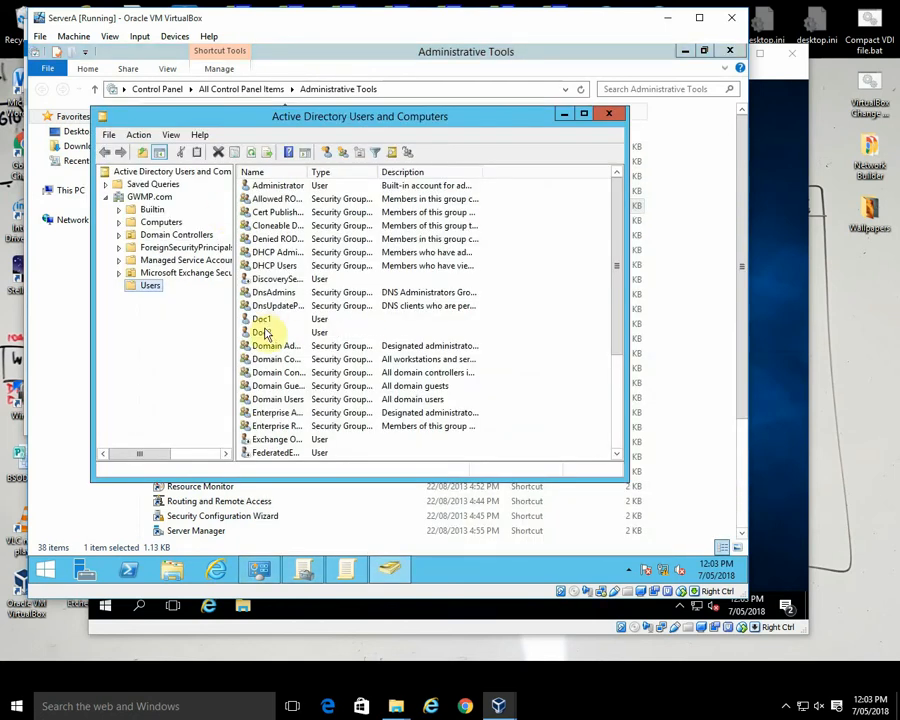
Step: Create a global security group named Doctors in the Users container of GWMP.com
{"action": "right_click", "coordinate": [538, 370]}
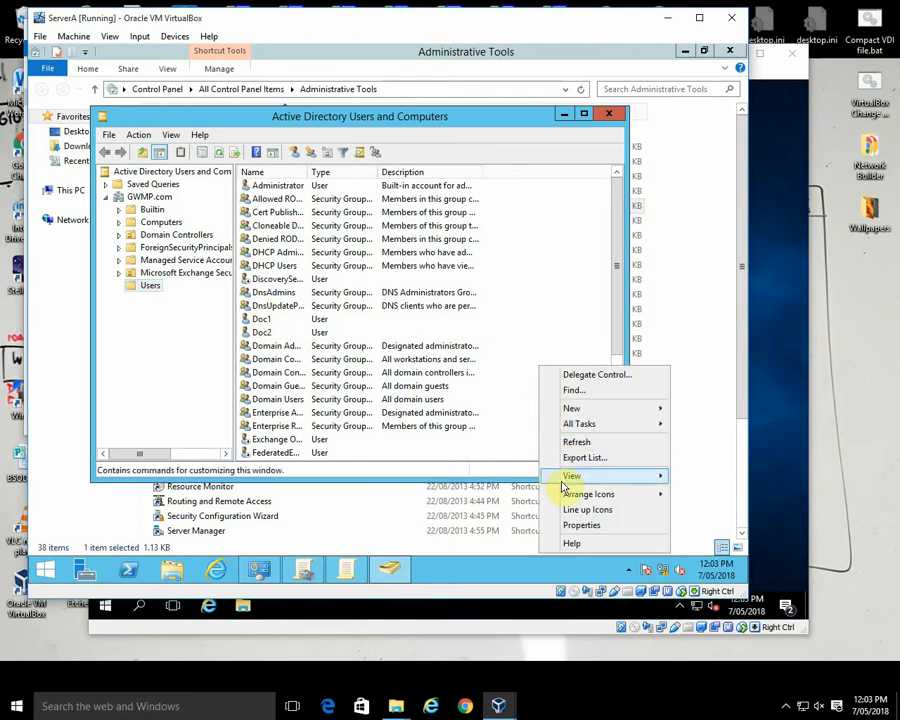
{"action": "mouse_move", "coordinate": [570, 409]}
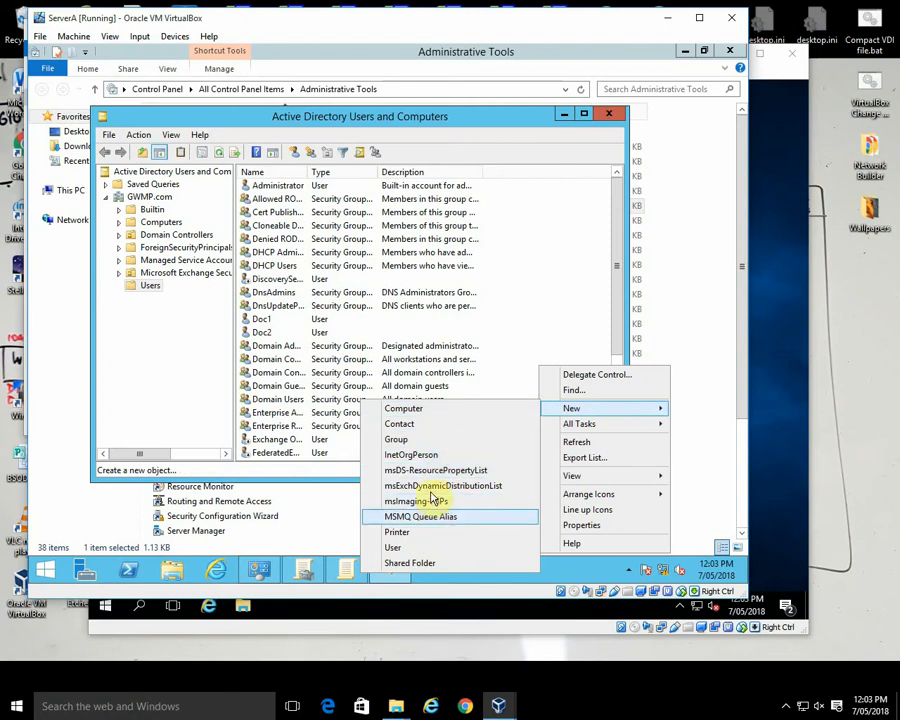
{"action": "left_click", "coordinate": [420, 439]}
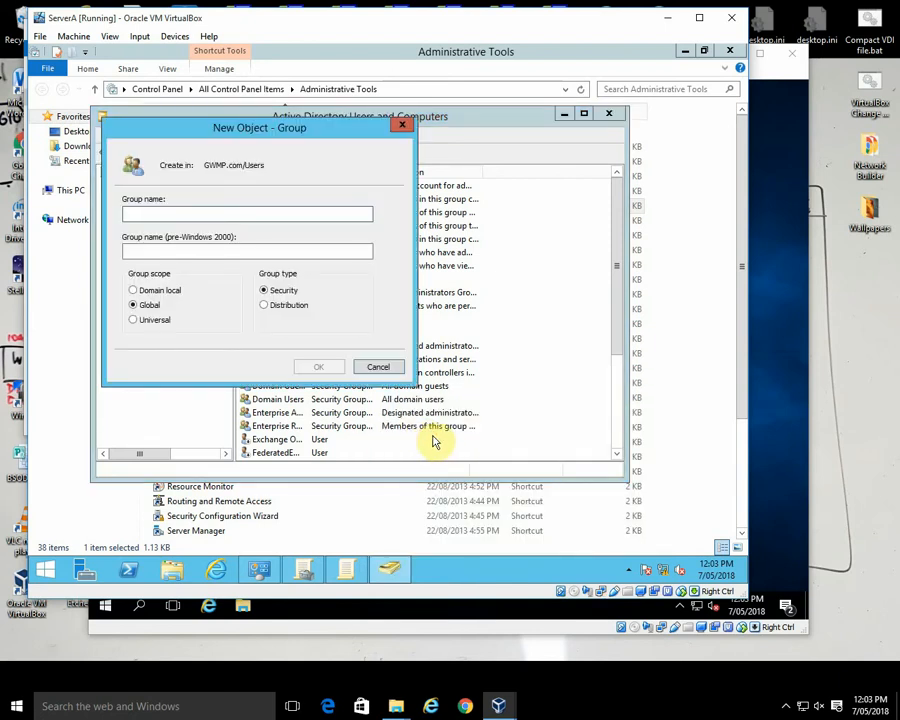
{"action": "type", "text": "Doctors"}
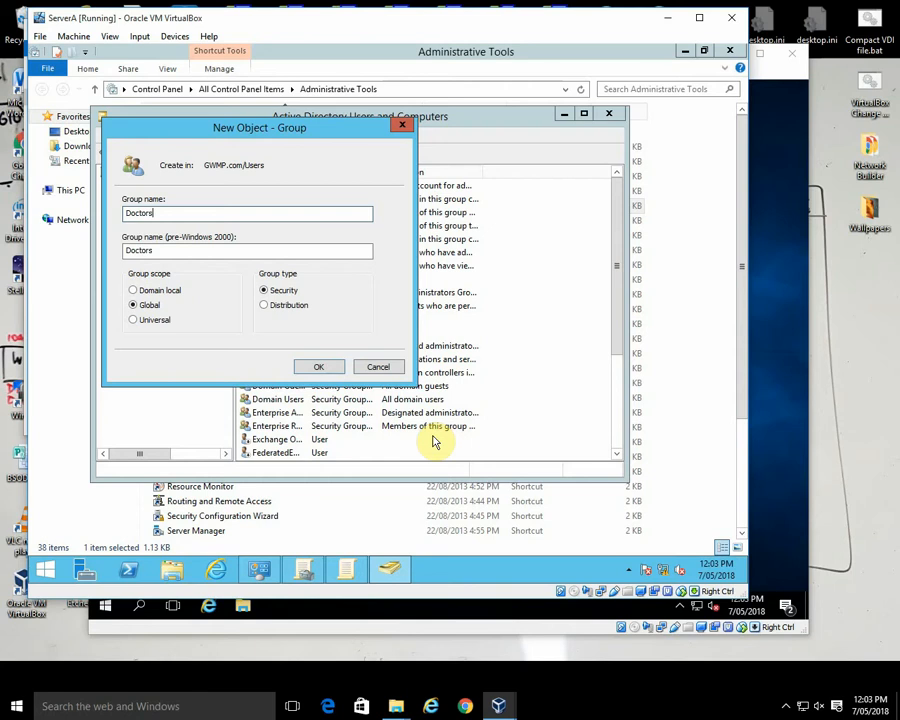
{"action": "key", "text": "Return"}
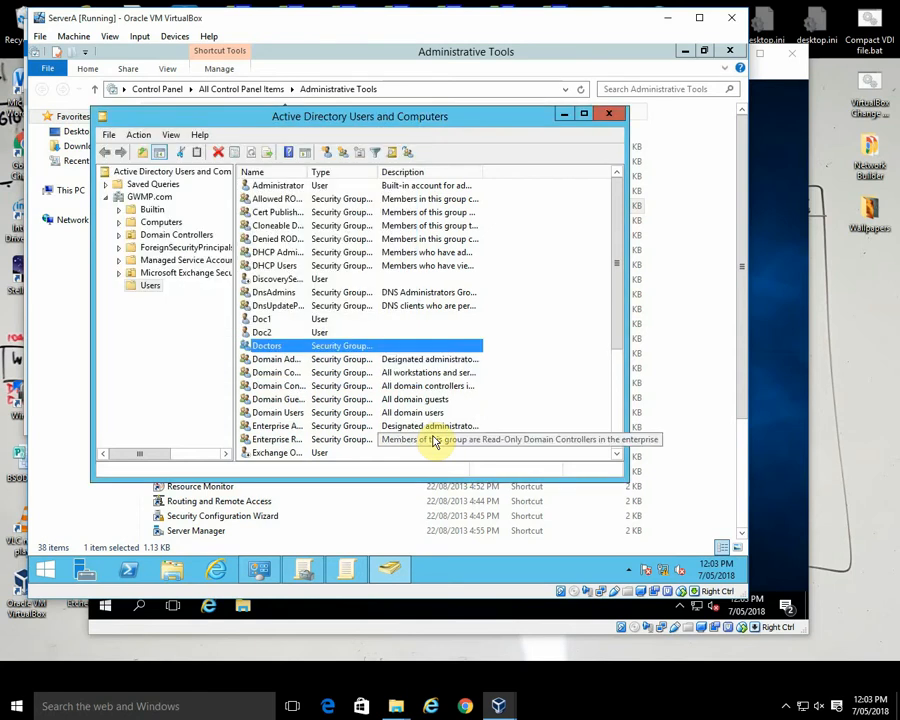
Step: Add the users Doc1 and Doc2 to the Doctors group
{"action": "left_click", "coordinate": [262, 319]}
{"action": "left_click", "coordinate": [264, 333], "text": "ctrl"}
{"action": "right_click", "coordinate": [278, 332]}
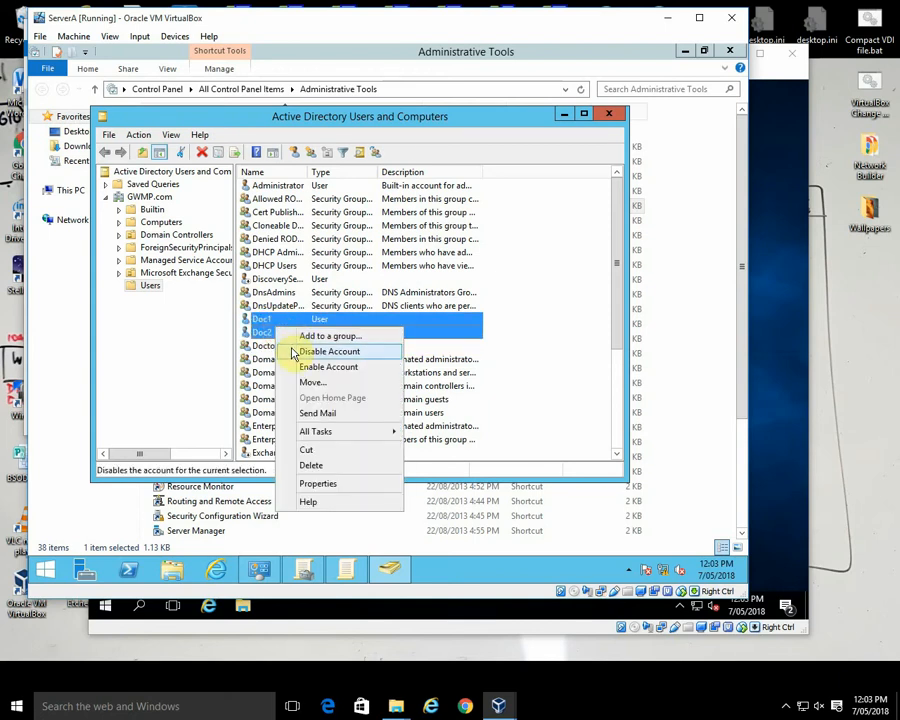
{"action": "left_click", "coordinate": [324, 336]}
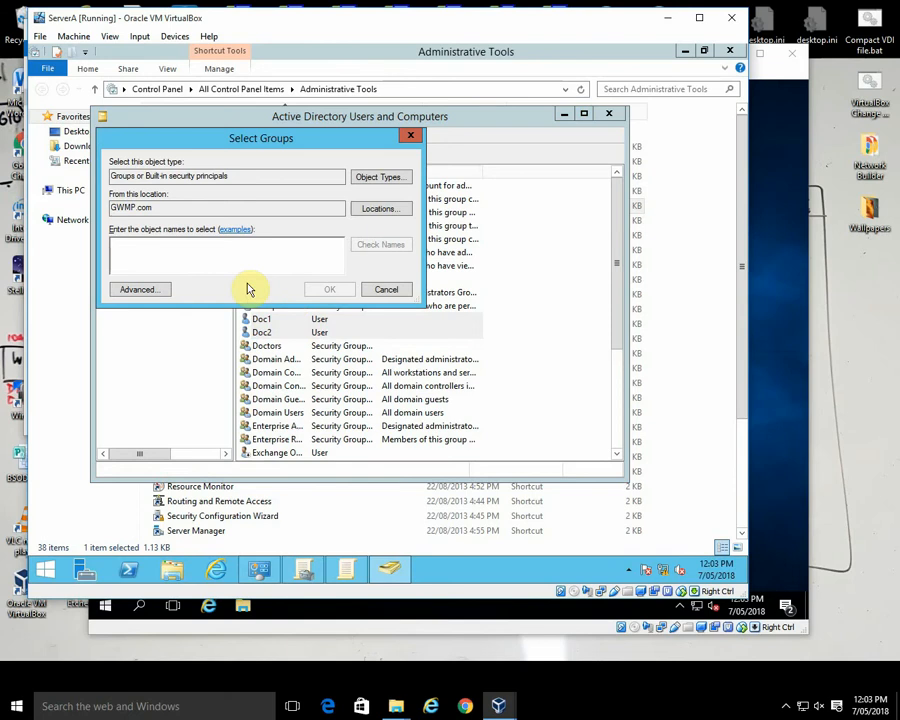
{"action": "type", "text": "Doctors"}
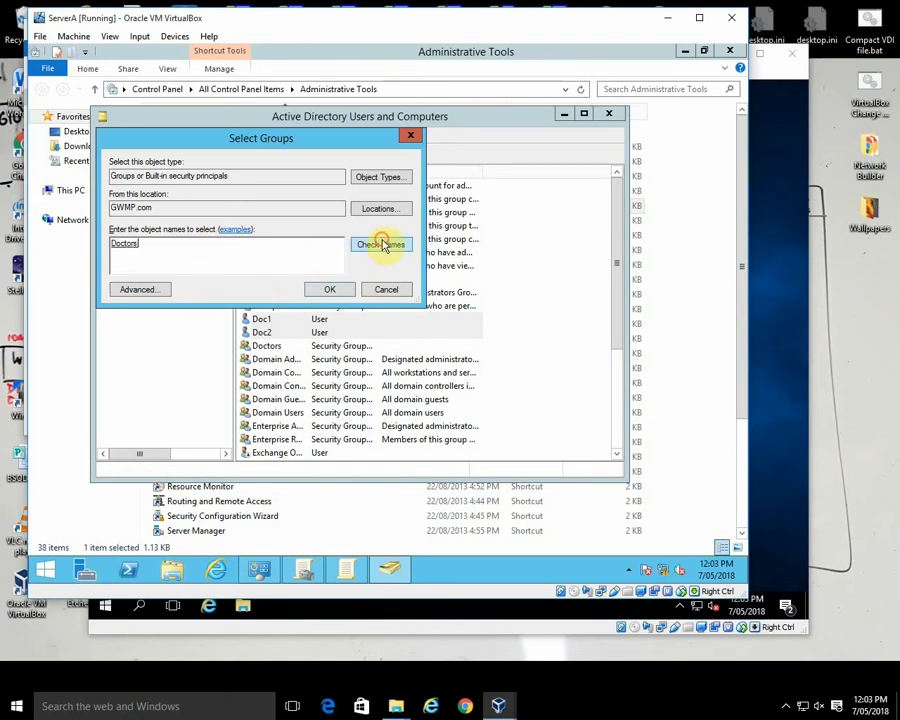
{"action": "left_click", "coordinate": [323, 291]}
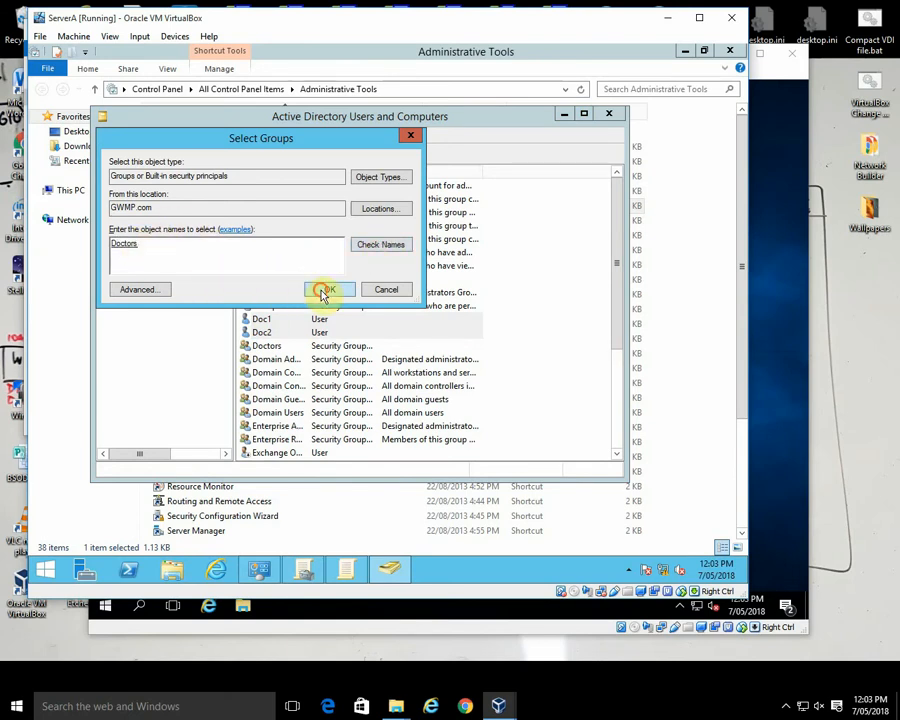
{"action": "left_click", "coordinate": [500, 358]}
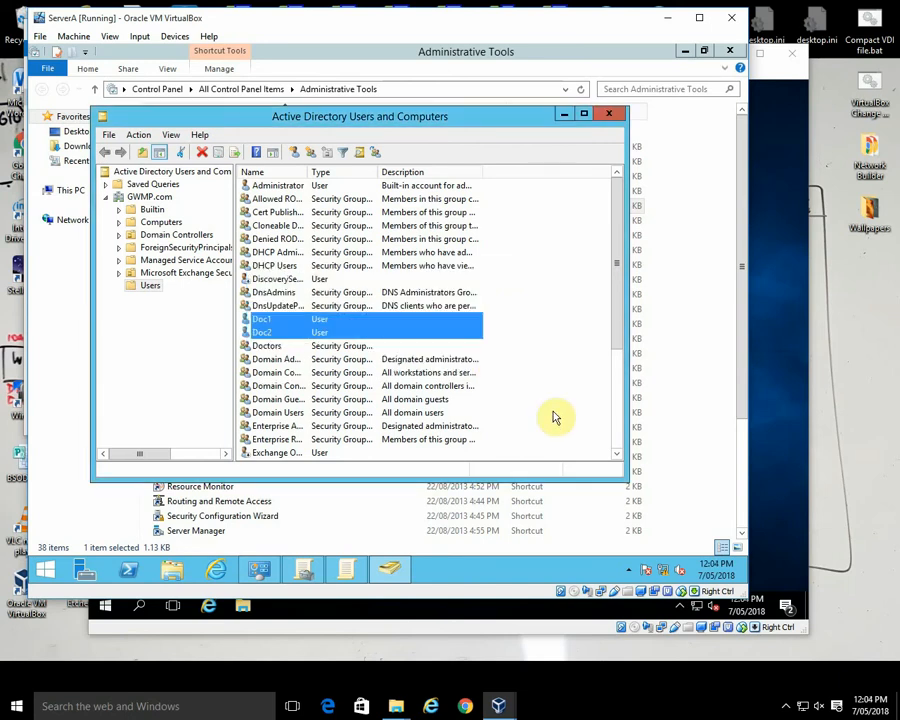
Step: Check the member list in the Doctors group's properties
{"action": "left_click", "coordinate": [555, 418]}
{"action": "double_click", "coordinate": [267, 346]}
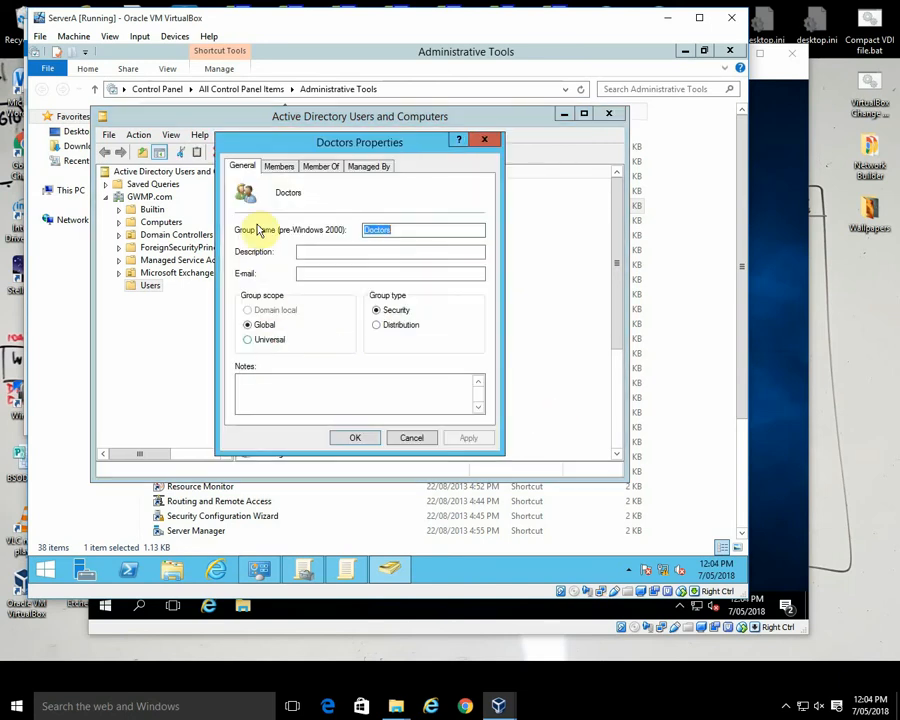
{"action": "left_click", "coordinate": [279, 166]}
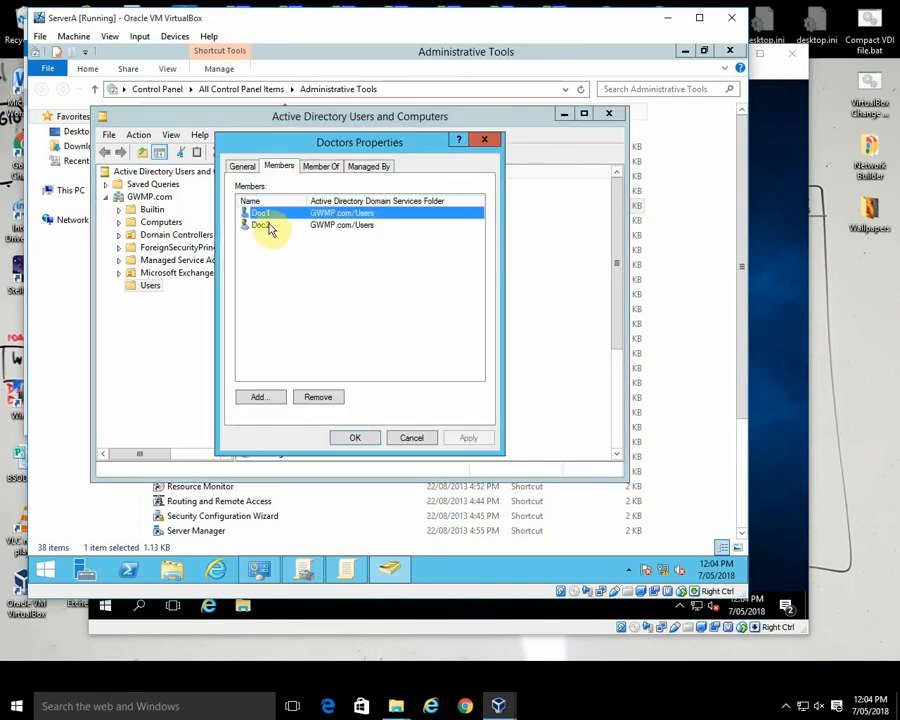
Step: Close the Doctors group's properties, Active Directory Users and Computers, and the Default Domain Policy editor
{"action": "left_click", "coordinate": [406, 437]}
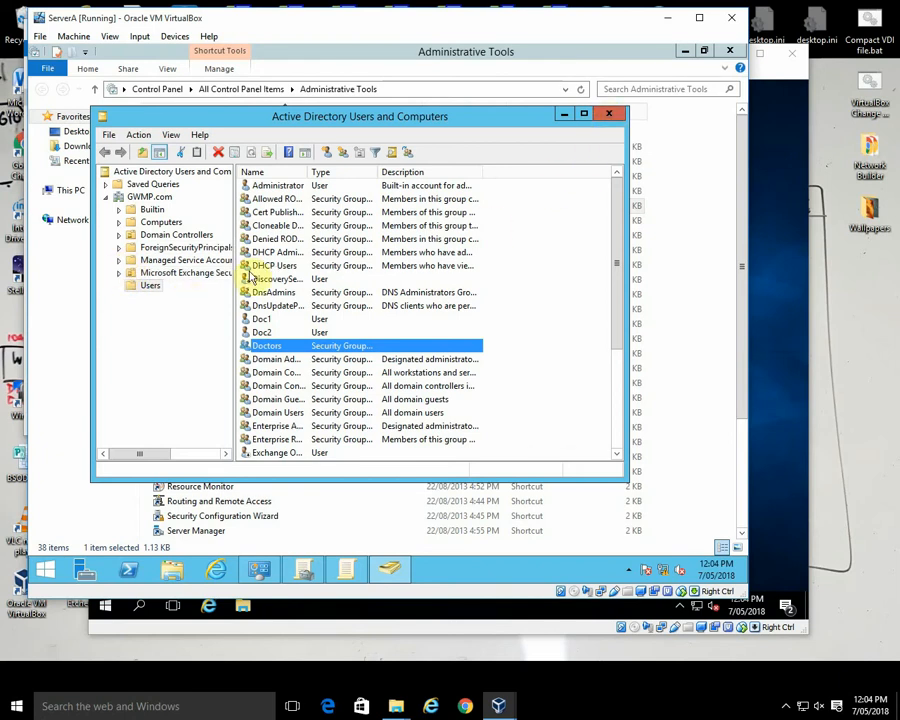
{"action": "left_click", "coordinate": [153, 287]}
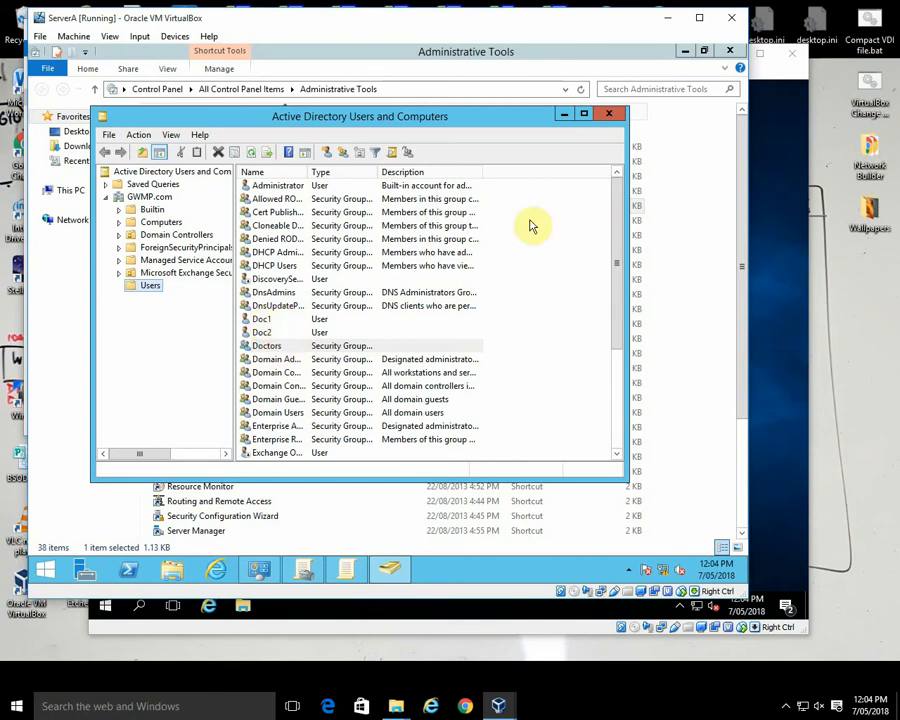
{"action": "left_click", "coordinate": [112, 135]}
{"action": "left_click", "coordinate": [124, 171]}
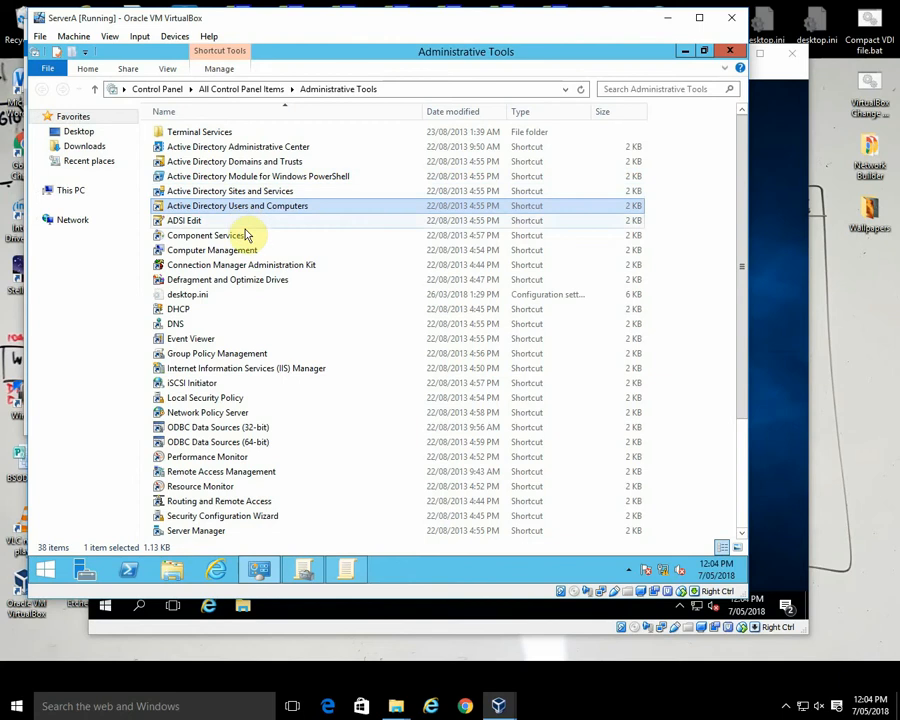
{"action": "left_click", "coordinate": [347, 570]}
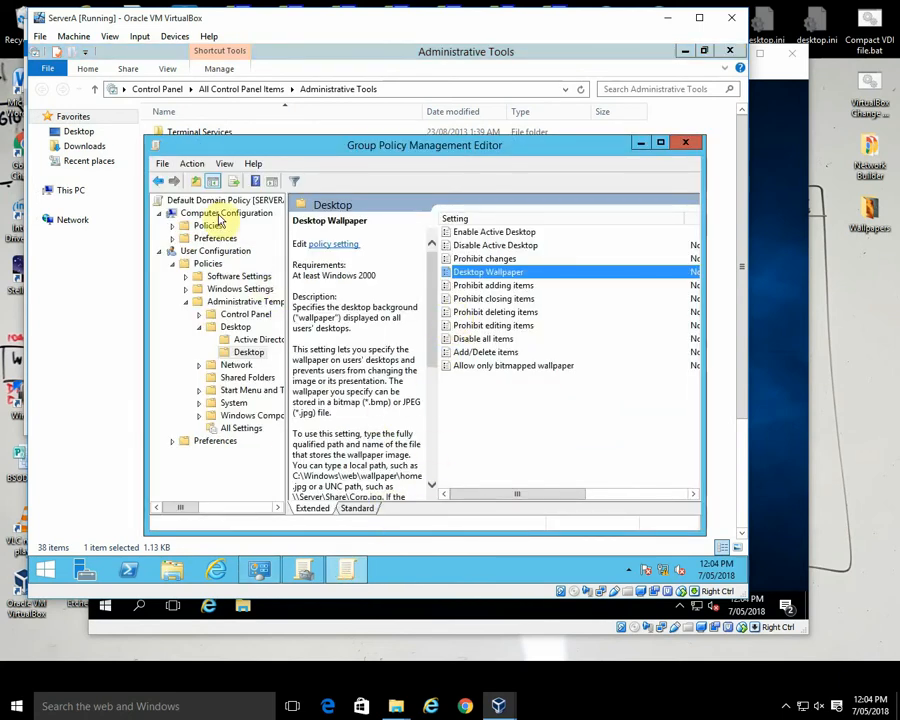
{"action": "left_click", "coordinate": [163, 165]}
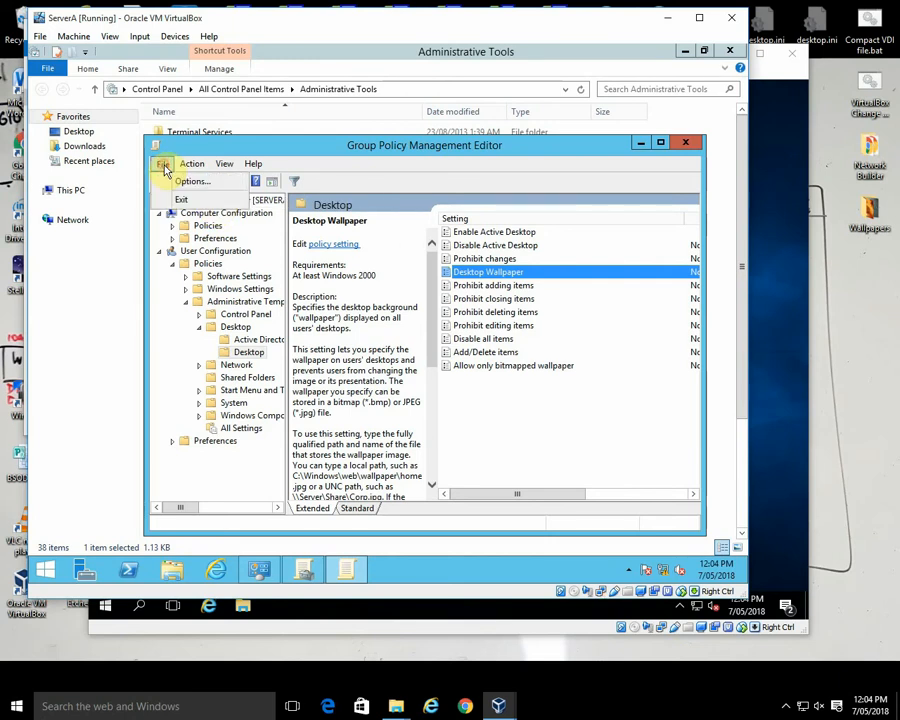
{"action": "left_click", "coordinate": [180, 198]}
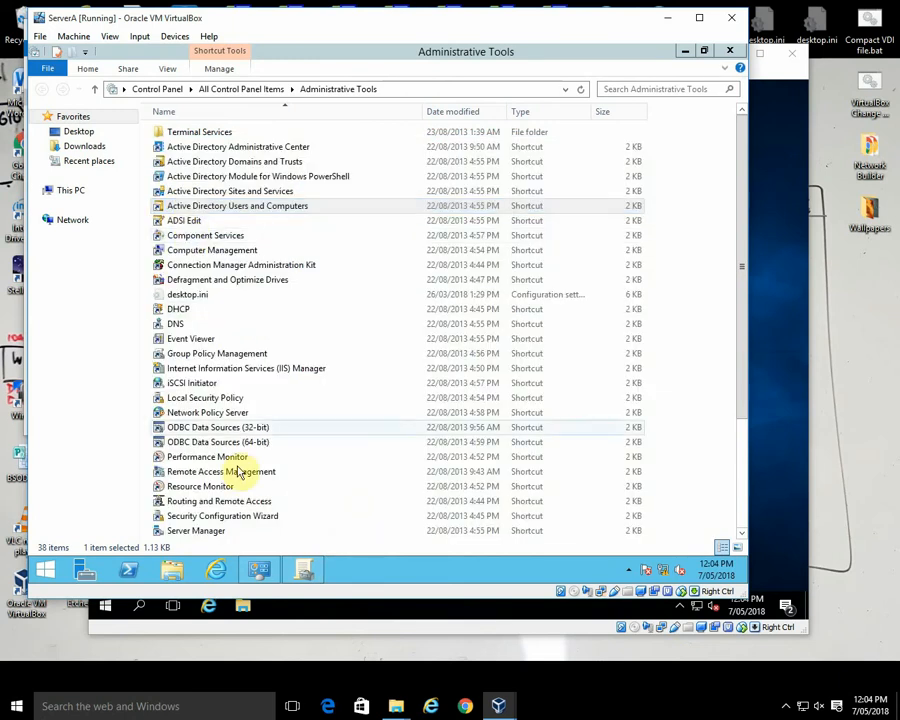
Step: Return to Group Policy Management and remove Authenticated Users from the security filtering of the Doctors ONLY policy
{"action": "left_click", "coordinate": [305, 569]}
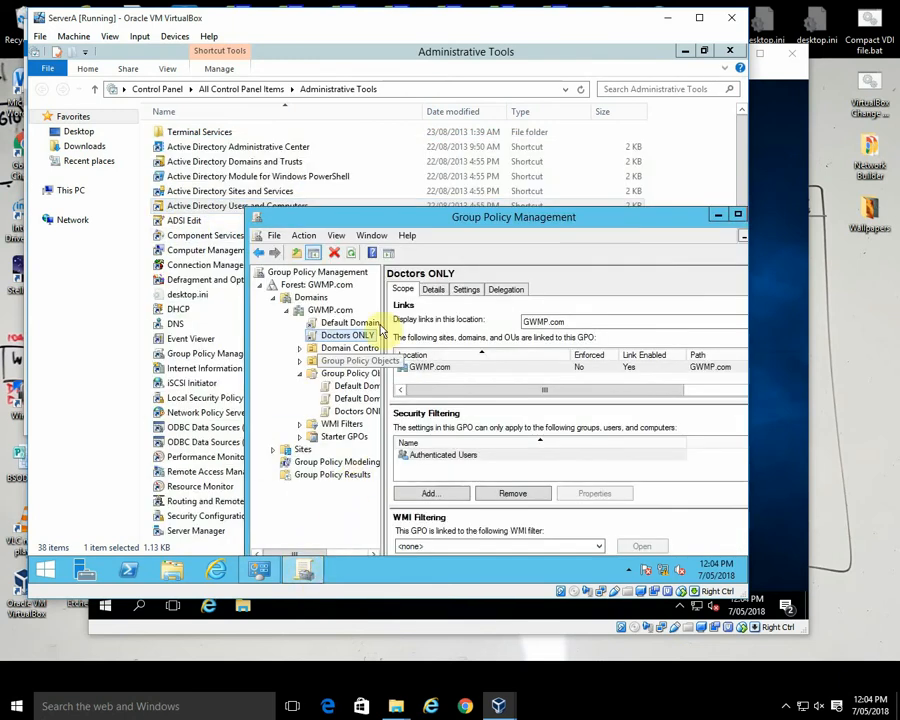
{"action": "left_click_drag", "start_coordinate": [412, 212], "coordinate": [306, 140]}
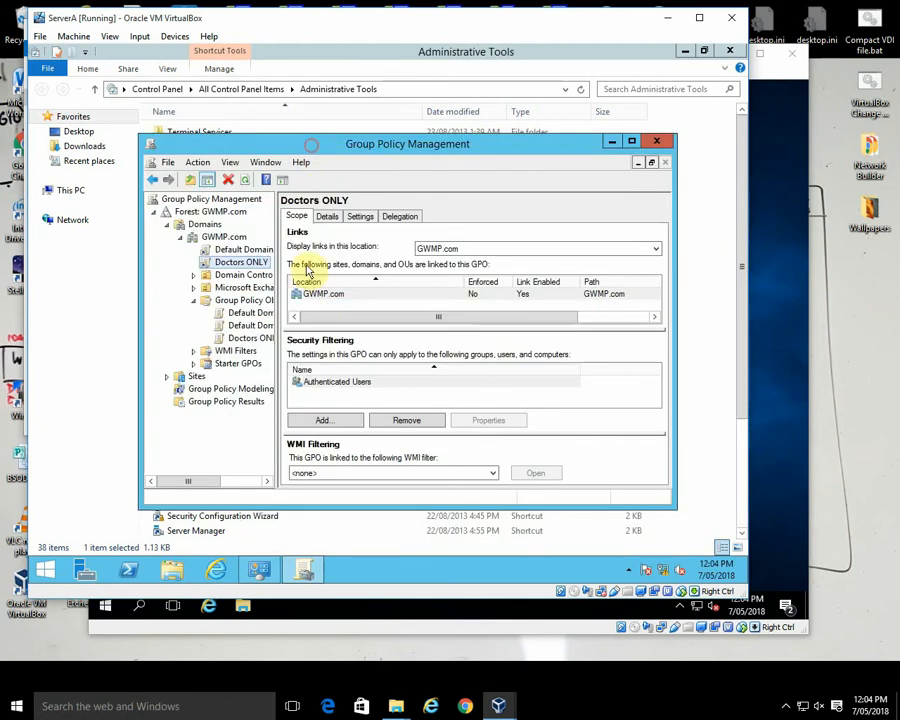
{"action": "left_click", "coordinate": [333, 388]}
{"action": "left_click", "coordinate": [405, 421]}
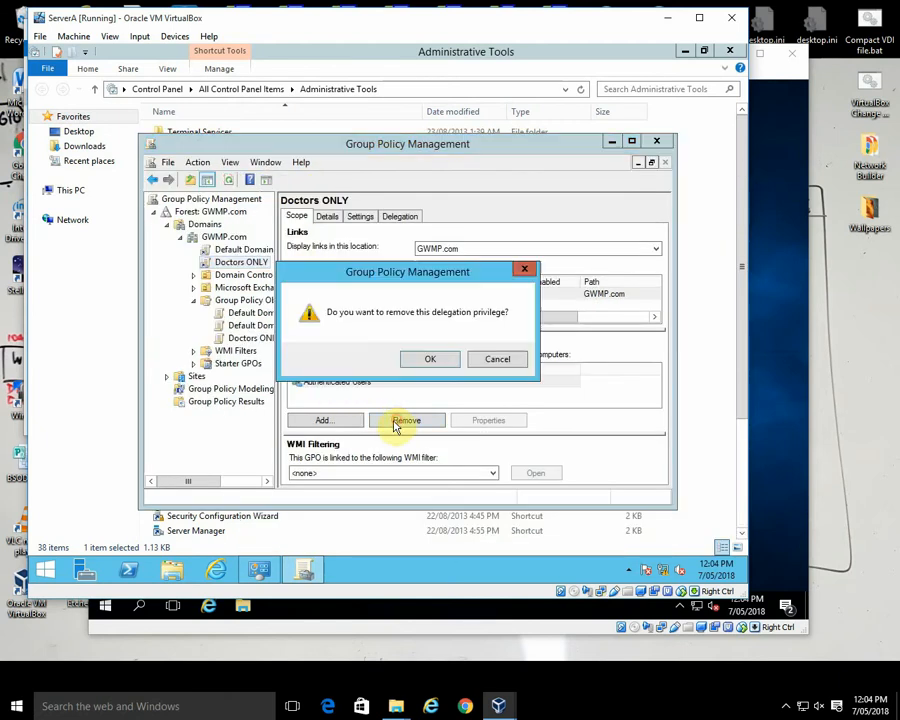
{"action": "left_click", "coordinate": [434, 362]}
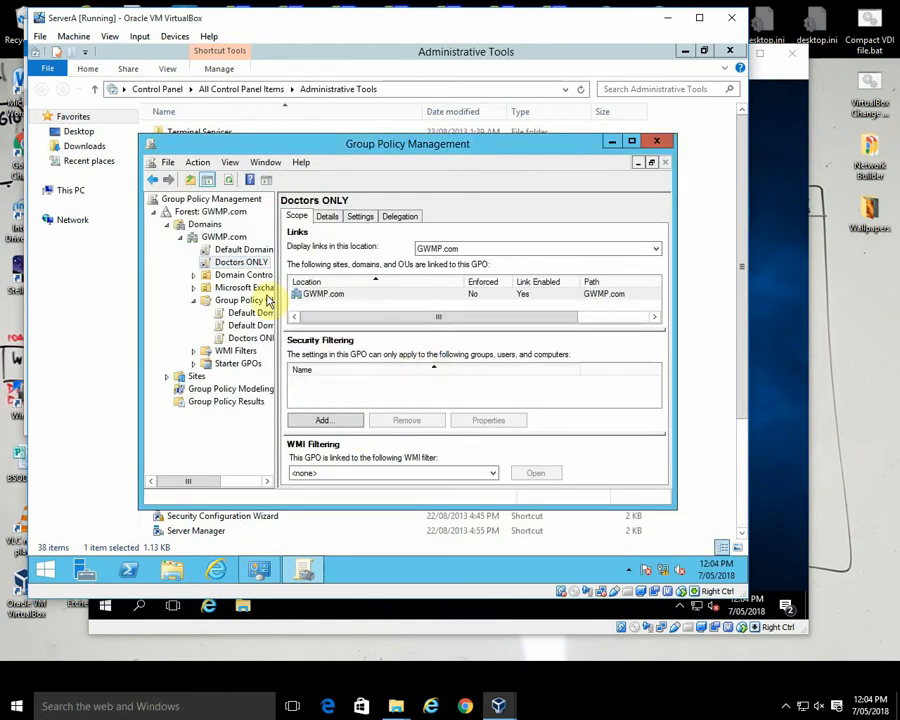
Step: Add the Doctors group to the security filtering of the Doctors ONLY policy
{"action": "left_click", "coordinate": [324, 419]}
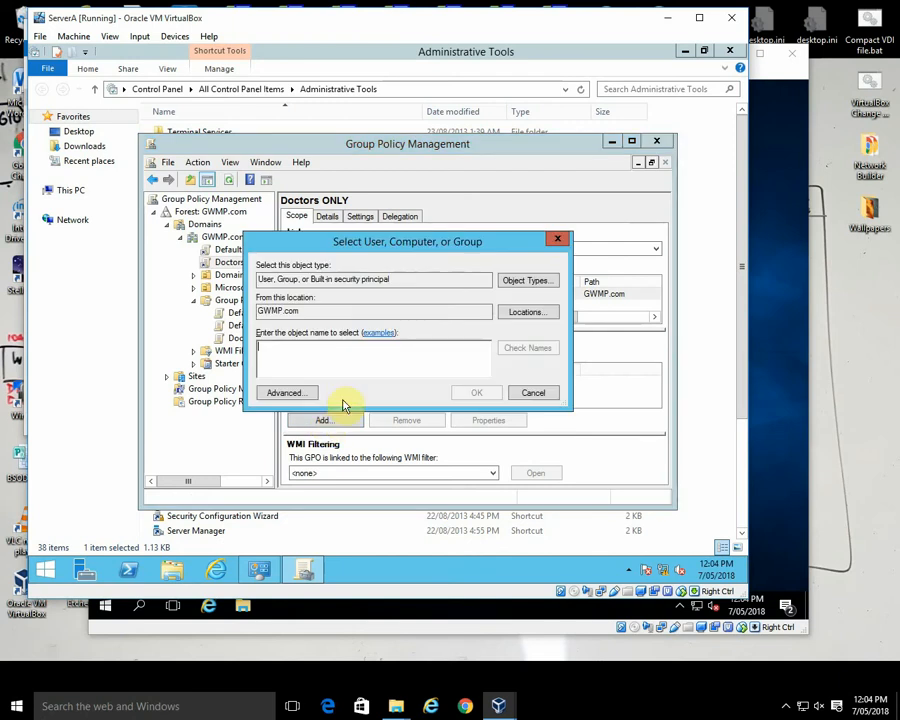
{"action": "type", "text": "doc"}
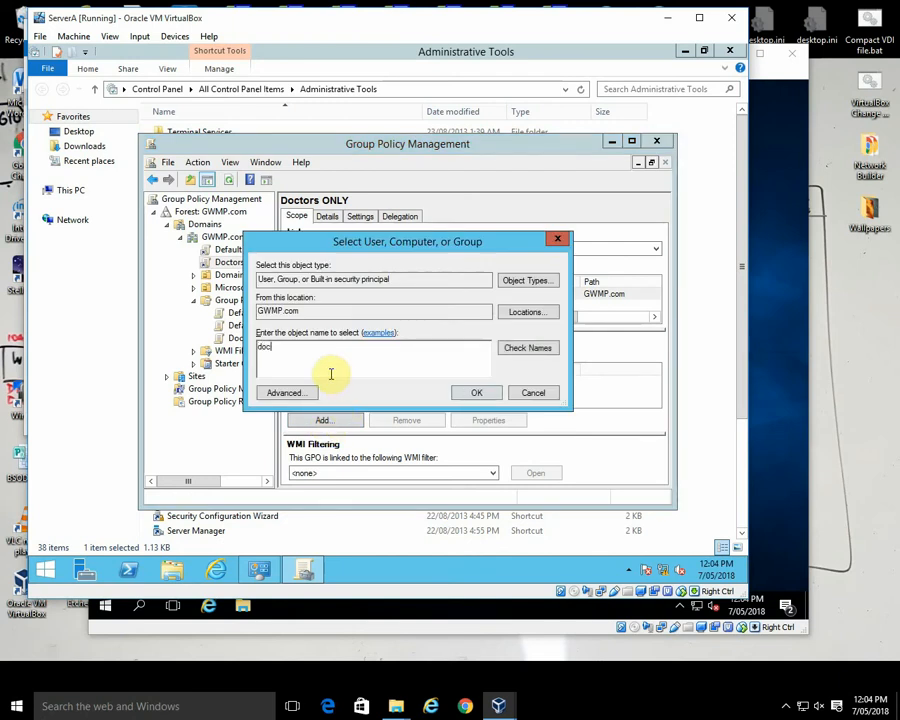
{"action": "type", "text": "t"}
{"action": "left_click", "coordinate": [520, 349]}
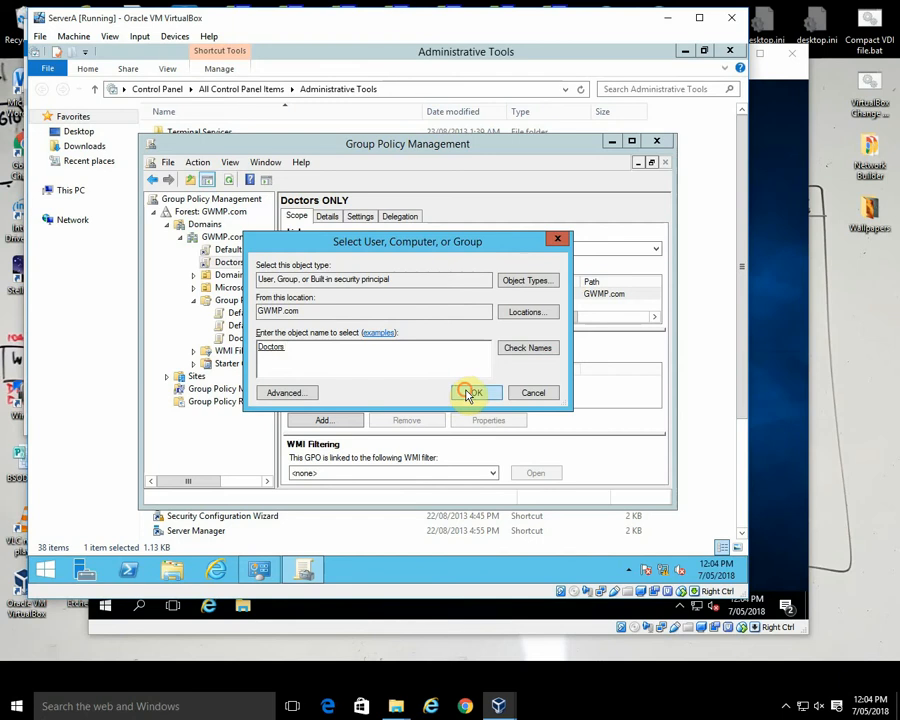
{"action": "left_click", "coordinate": [468, 393]}
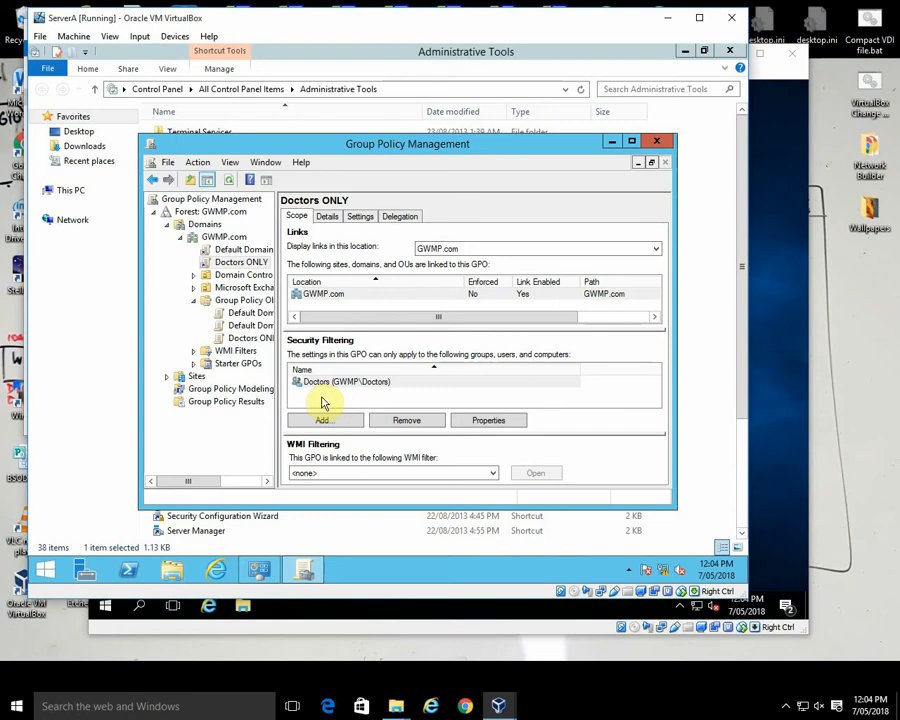
Step: Open the Doctors ONLY policy for editing and show the user Administrative Templates settings under Desktop > Desktop
{"action": "right_click", "coordinate": [236, 262]}
{"action": "left_click", "coordinate": [266, 271]}
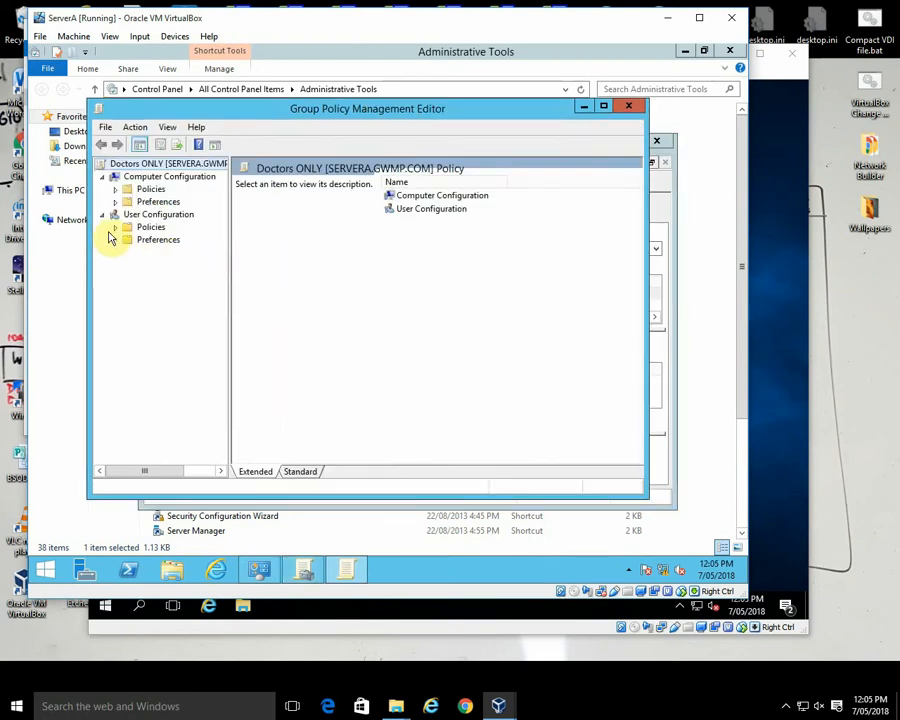
{"action": "left_click", "coordinate": [115, 228]}
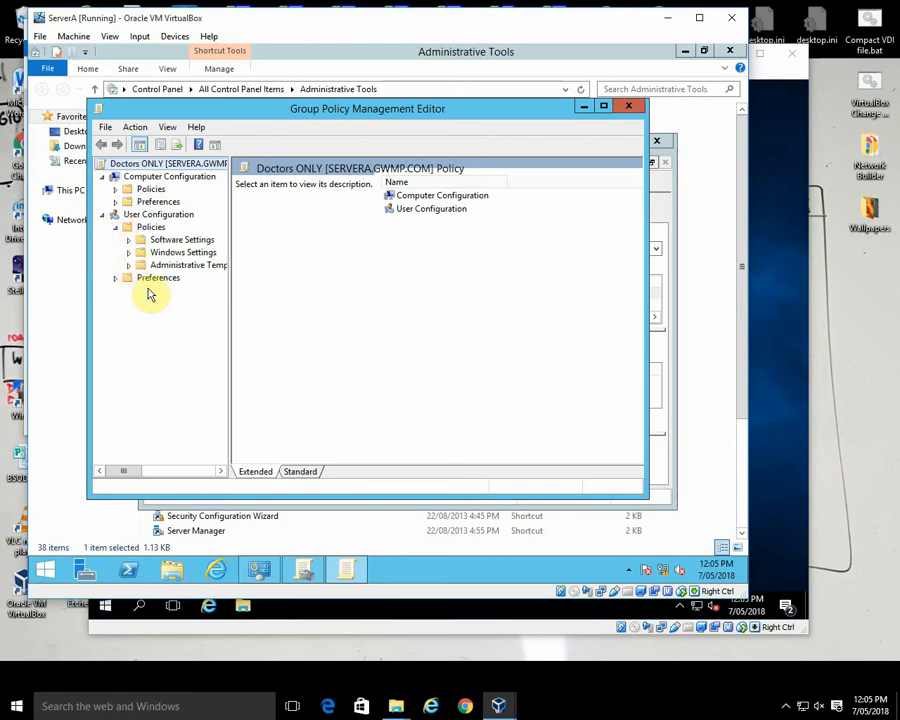
{"action": "left_click", "coordinate": [128, 266]}
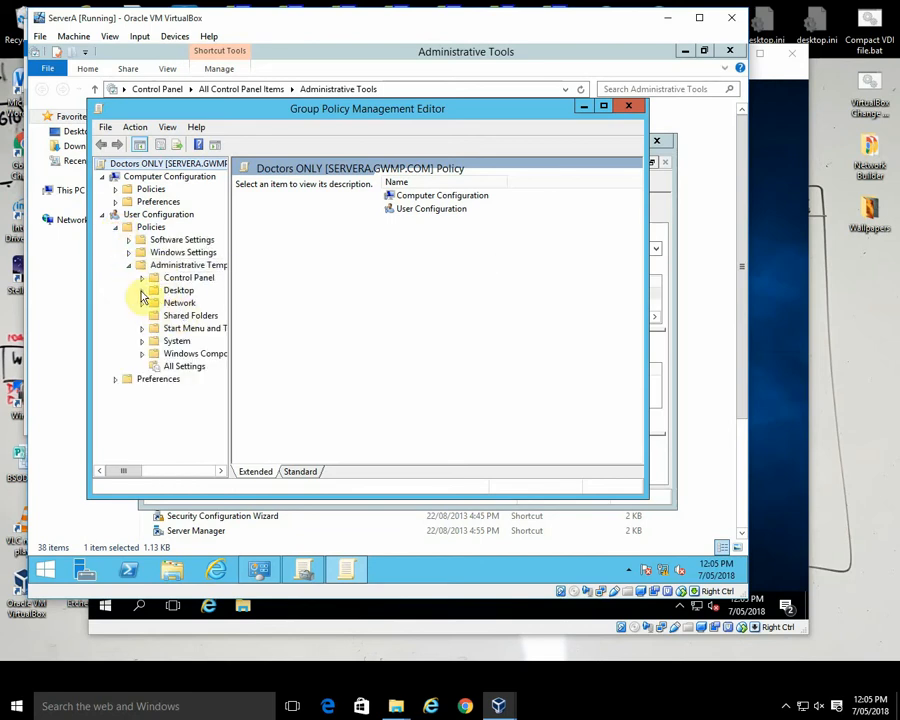
{"action": "left_click", "coordinate": [141, 290]}
{"action": "left_click", "coordinate": [194, 315]}
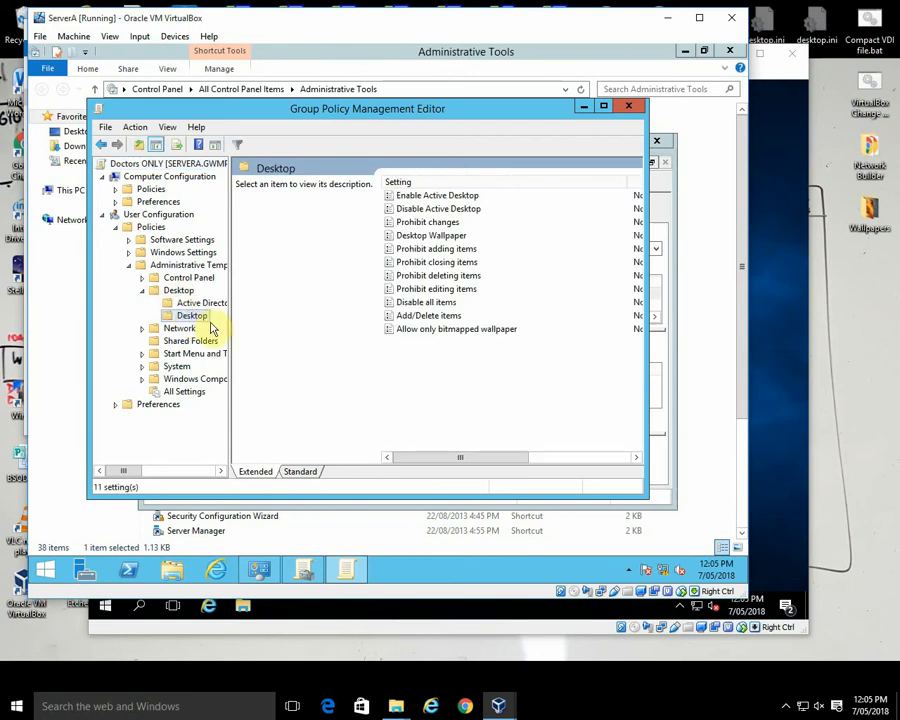
Step: Set the Enable Active Desktop setting of the Doctors ONLY policy to Enabled
{"action": "double_click", "coordinate": [447, 197]}
{"action": "left_click", "coordinate": [162, 220]}
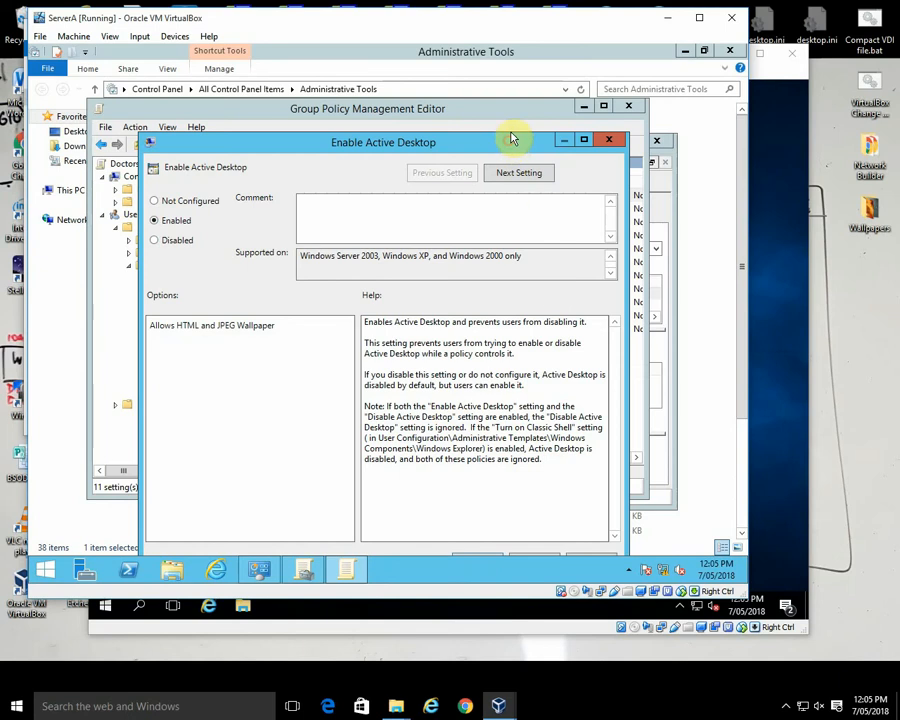
{"action": "left_click_drag", "start_coordinate": [511, 138], "coordinate": [511, 115]}
{"action": "left_click", "coordinate": [480, 536]}
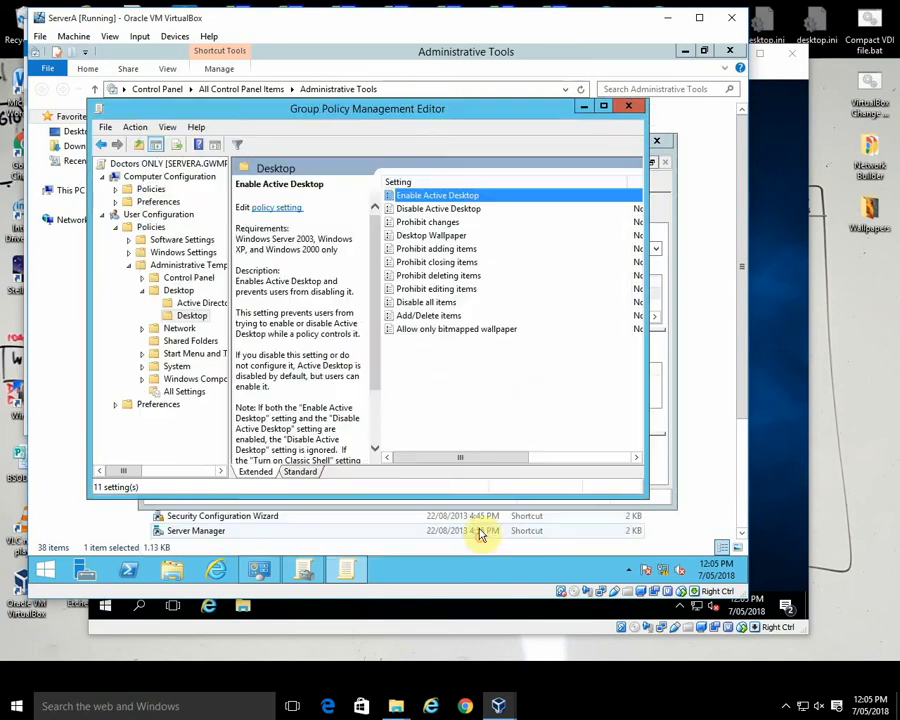
Step: Set Desktop Wallpaper to Enabled in the Doctors ONLY policy and enter \\NAS\Wallpapers as the wallpaper name
{"action": "left_click", "coordinate": [425, 236]}
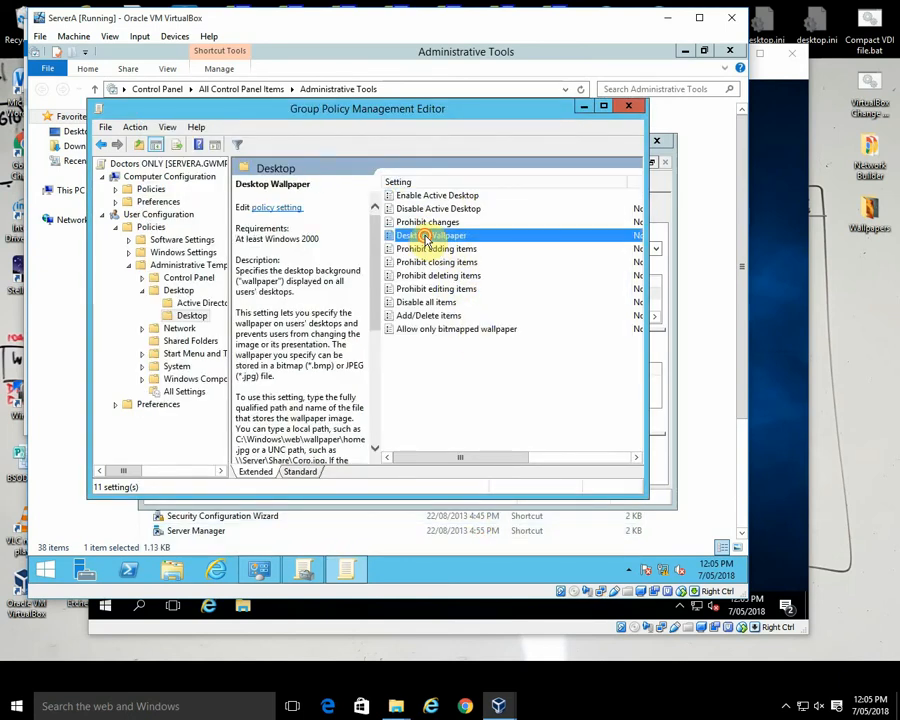
{"action": "double_click", "coordinate": [425, 236]}
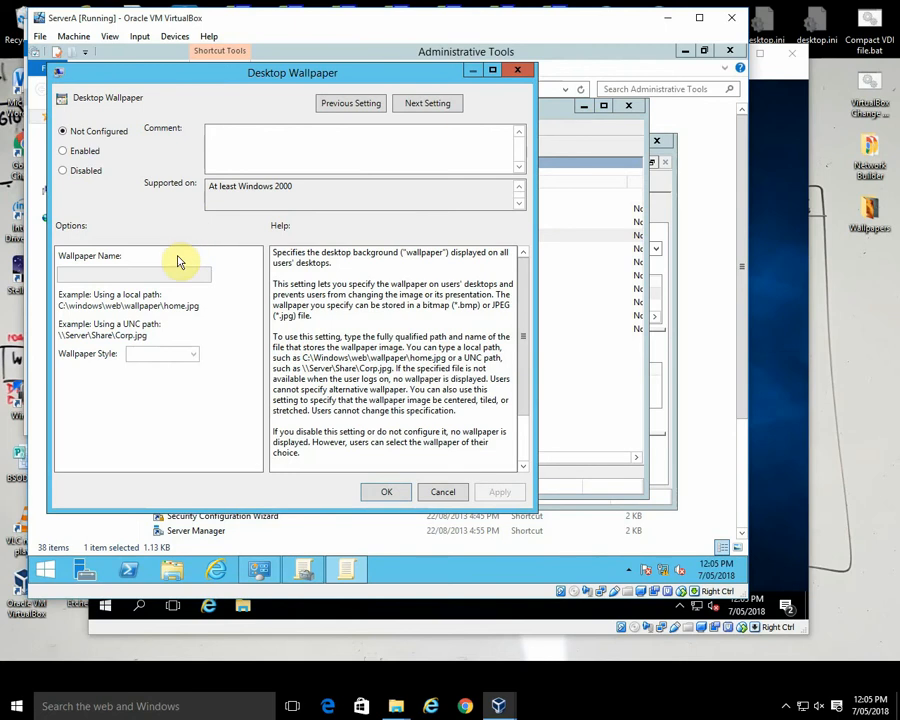
{"action": "left_click", "coordinate": [64, 152]}
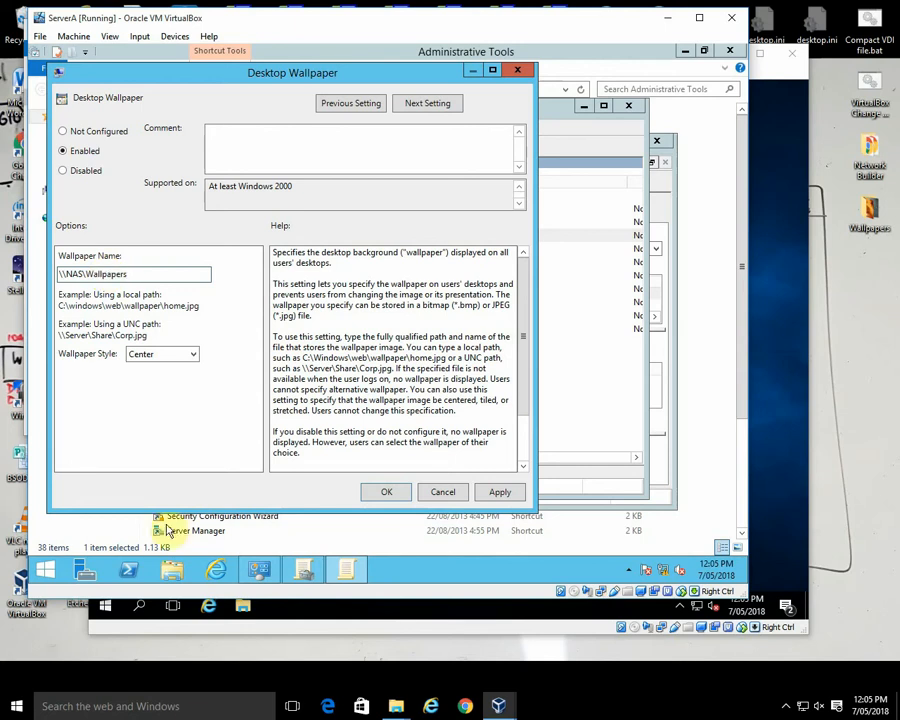
Step: Switch to the NAS virtual machine, open the Wallpapers folder on RAID1 (R:) and select the TechnicalImperfection image's file name
{"action": "mouse_move", "coordinate": [496, 700]}
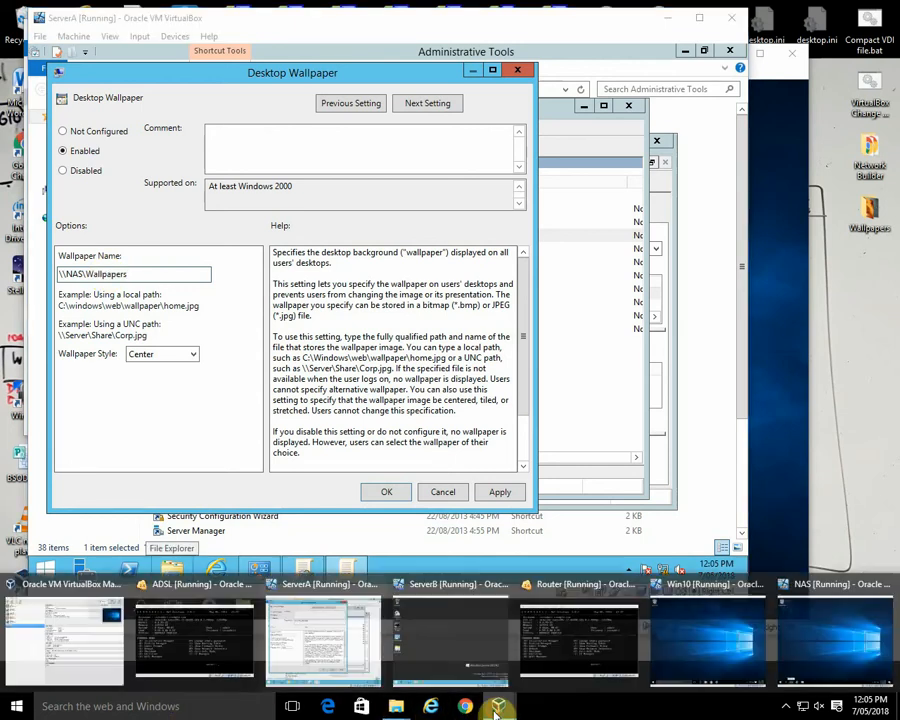
{"action": "left_click", "coordinate": [826, 640]}
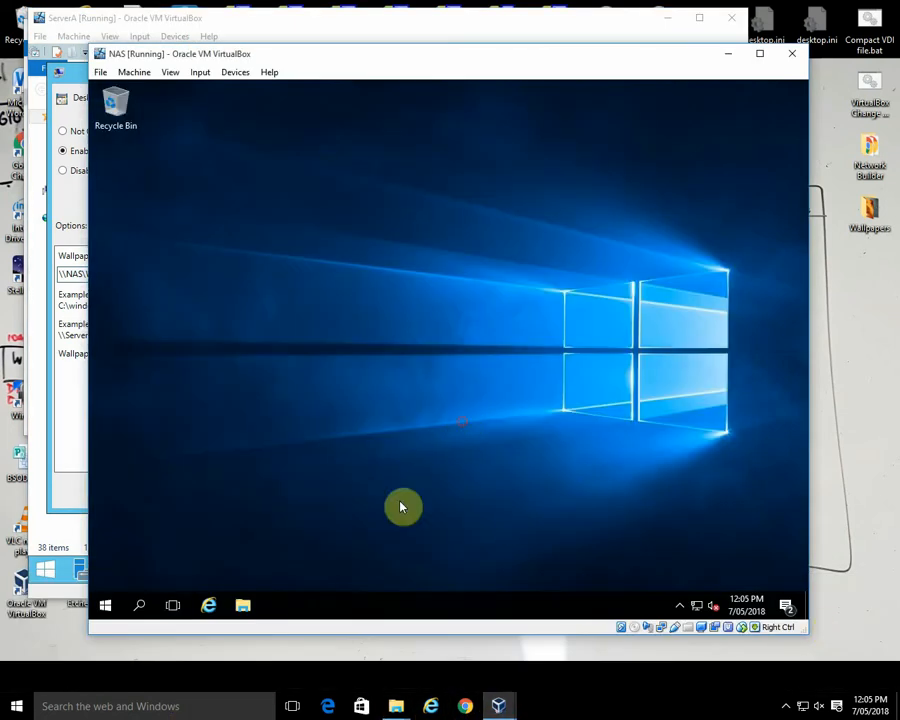
{"action": "left_click", "coordinate": [242, 604]}
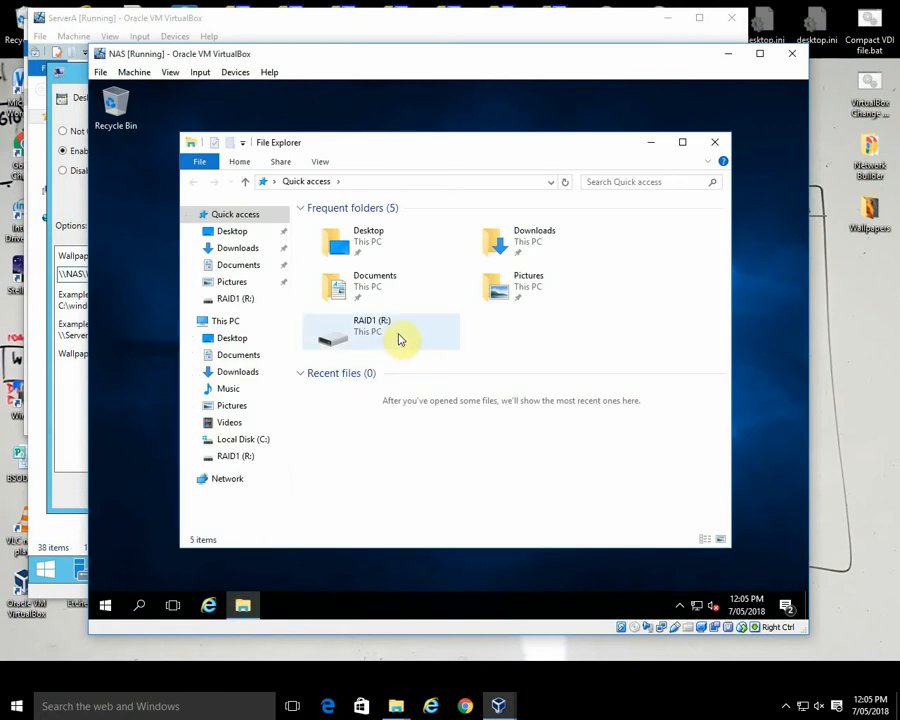
{"action": "left_click", "coordinate": [376, 334]}
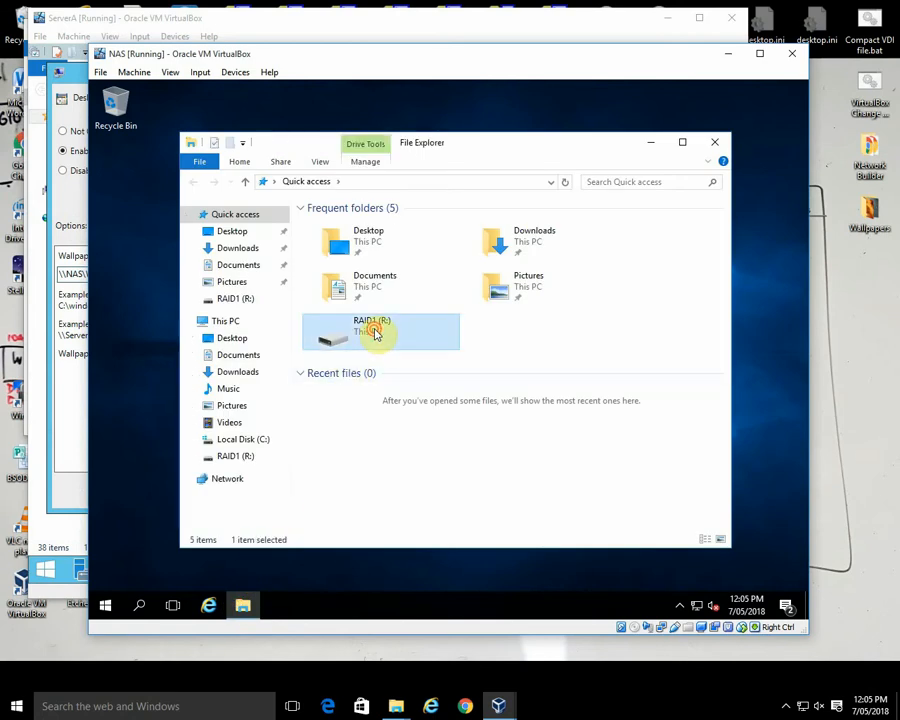
{"action": "double_click", "coordinate": [376, 334]}
{"action": "double_click", "coordinate": [354, 270]}
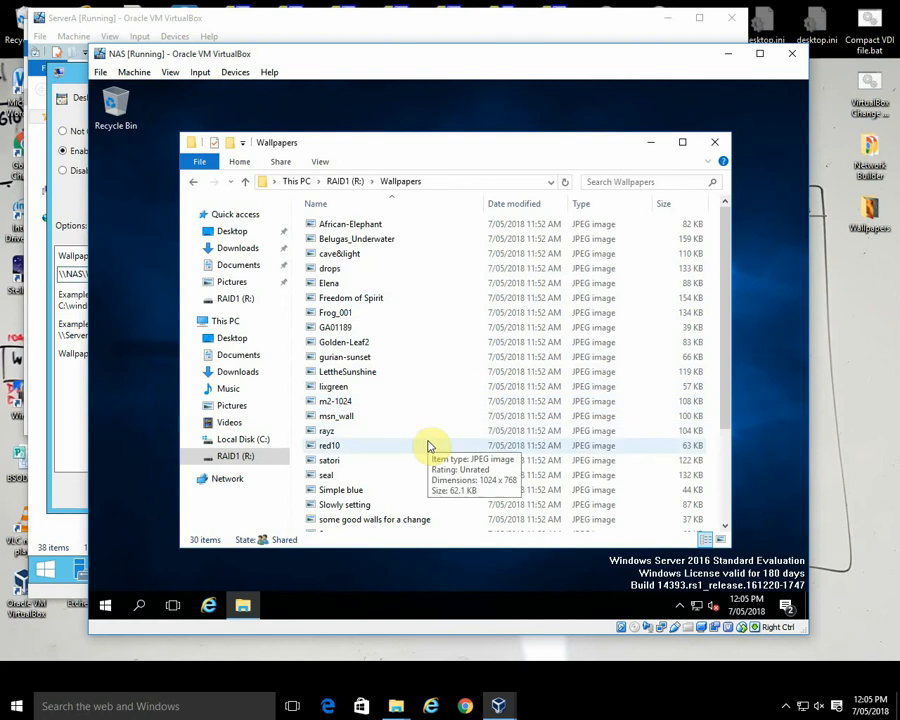
{"action": "scroll", "coordinate": [428, 446], "scroll_direction": "down", "scroll_amount": 3}
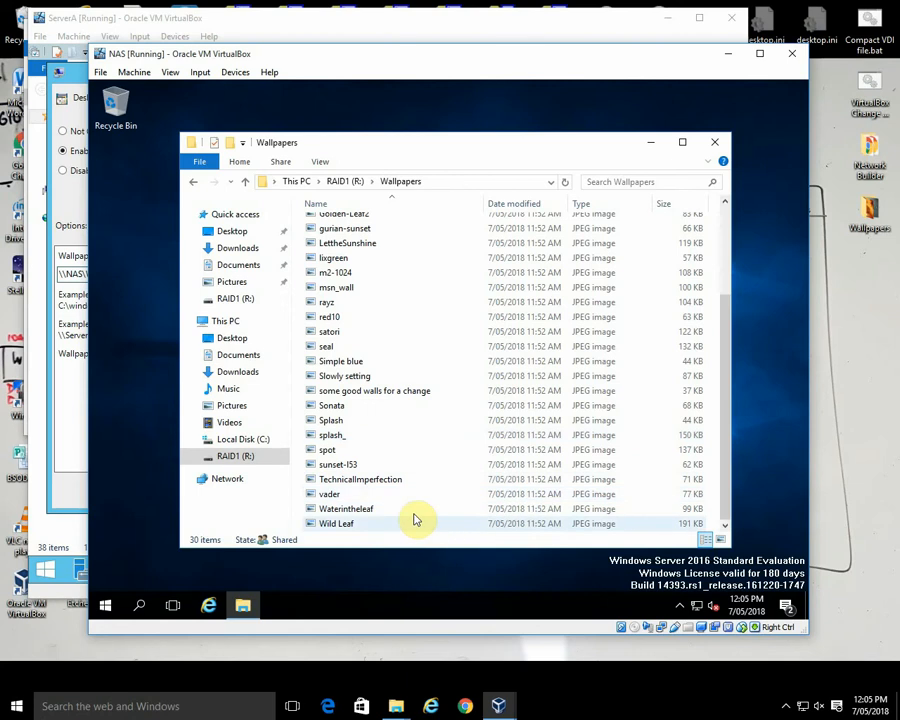
{"action": "left_click", "coordinate": [395, 483]}
{"action": "left_click", "coordinate": [397, 481]}
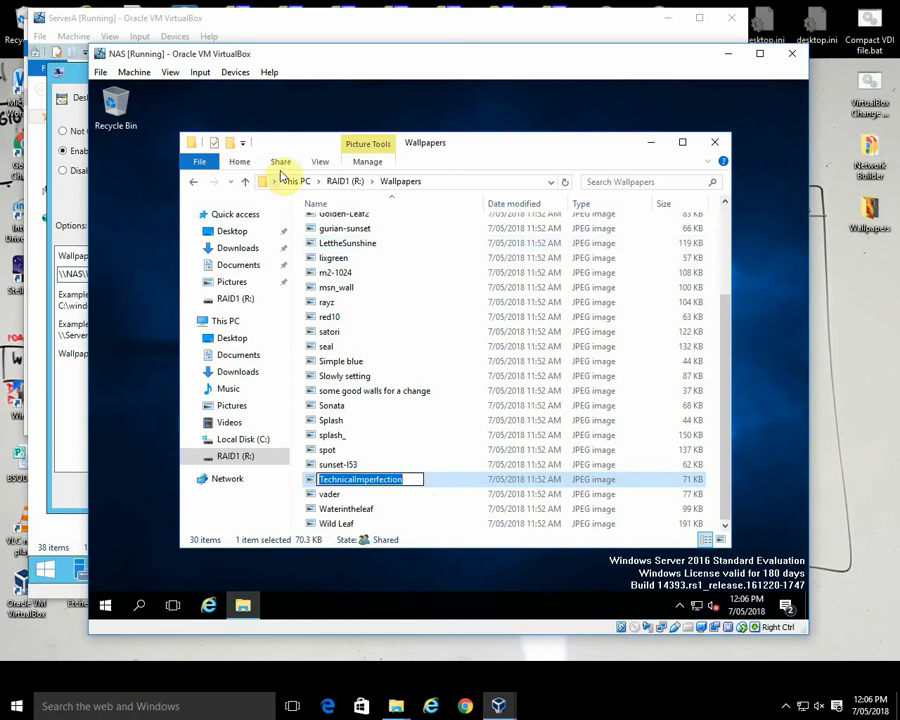
Step: Turn off hiding extensions for known file types in the NAS machine's folder options
{"action": "left_click", "coordinate": [320, 162]}
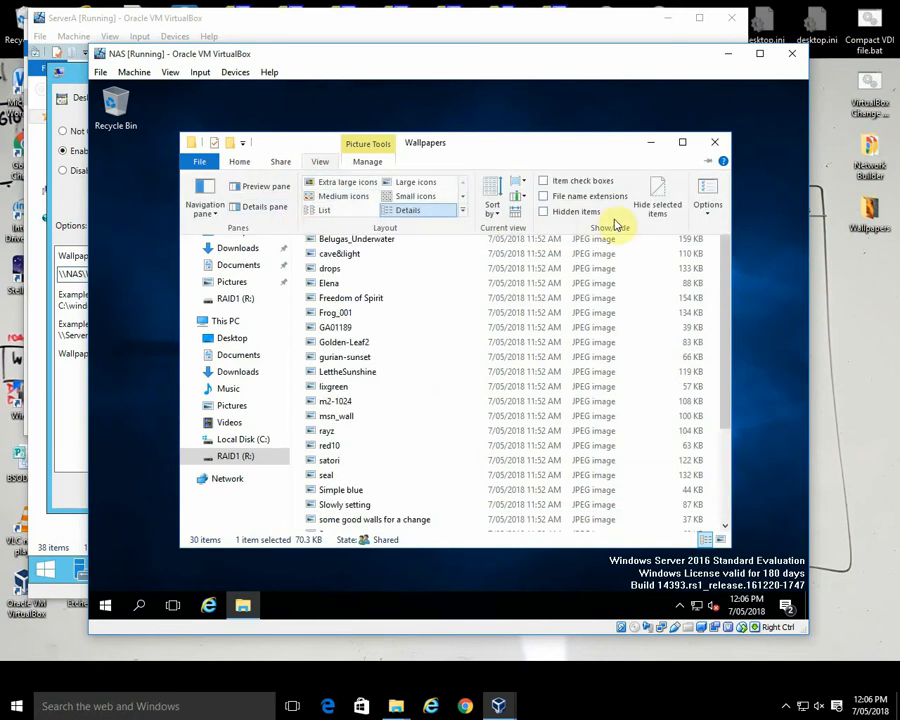
{"action": "left_click", "coordinate": [708, 192]}
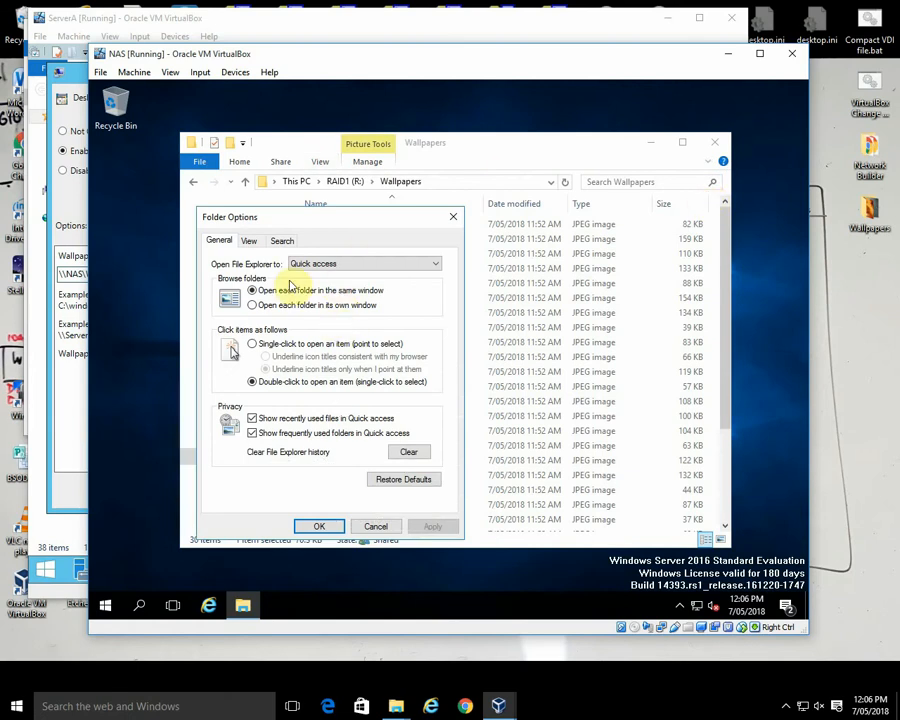
{"action": "left_click", "coordinate": [256, 243]}
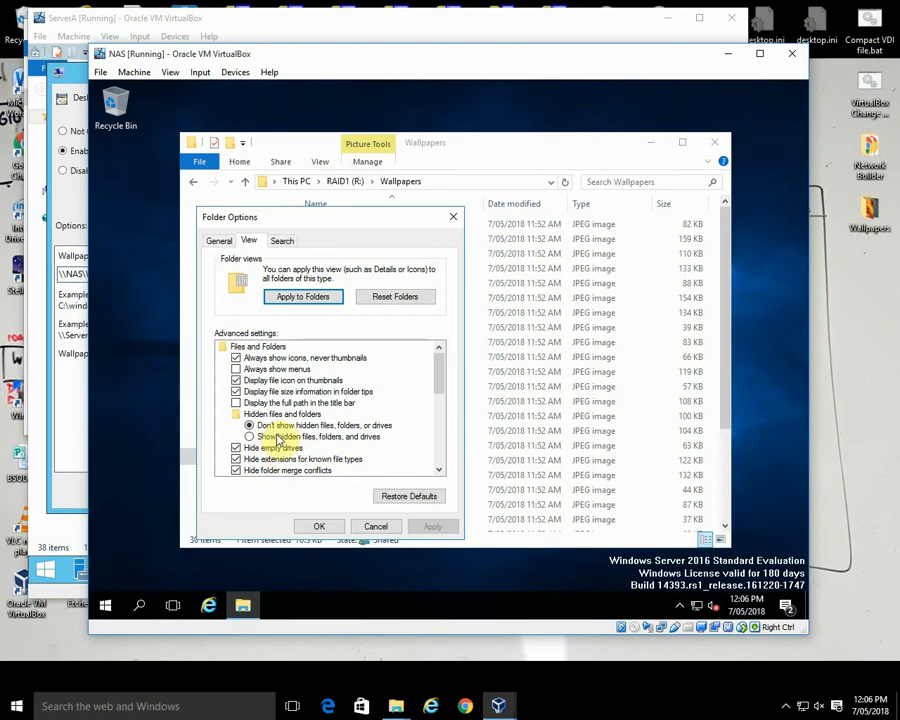
{"action": "scroll", "coordinate": [437, 383], "scroll_direction": "down", "scroll_amount": 2}
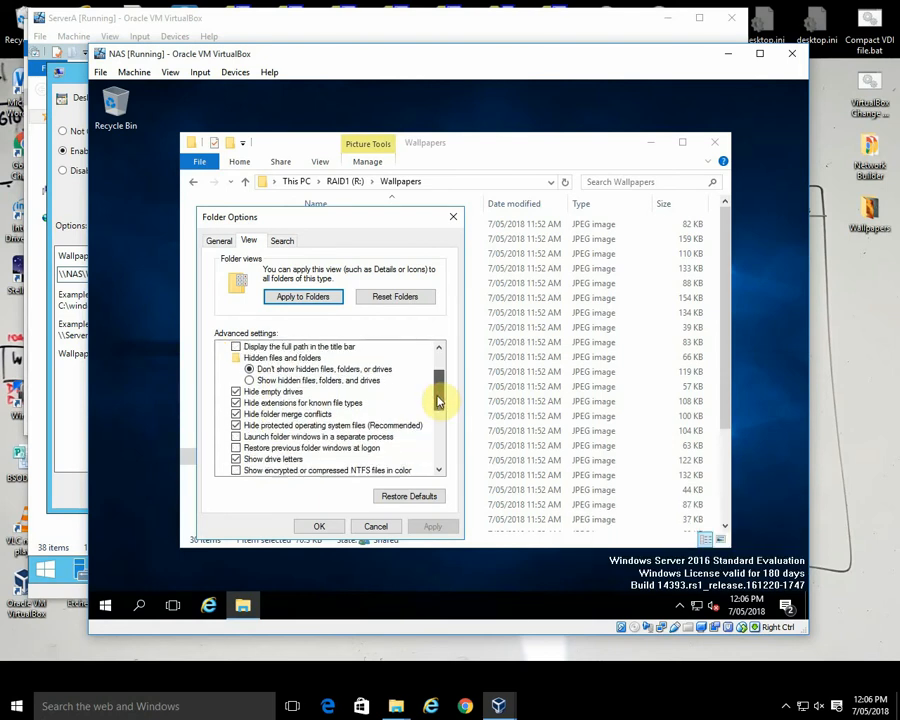
{"action": "left_click", "coordinate": [262, 402]}
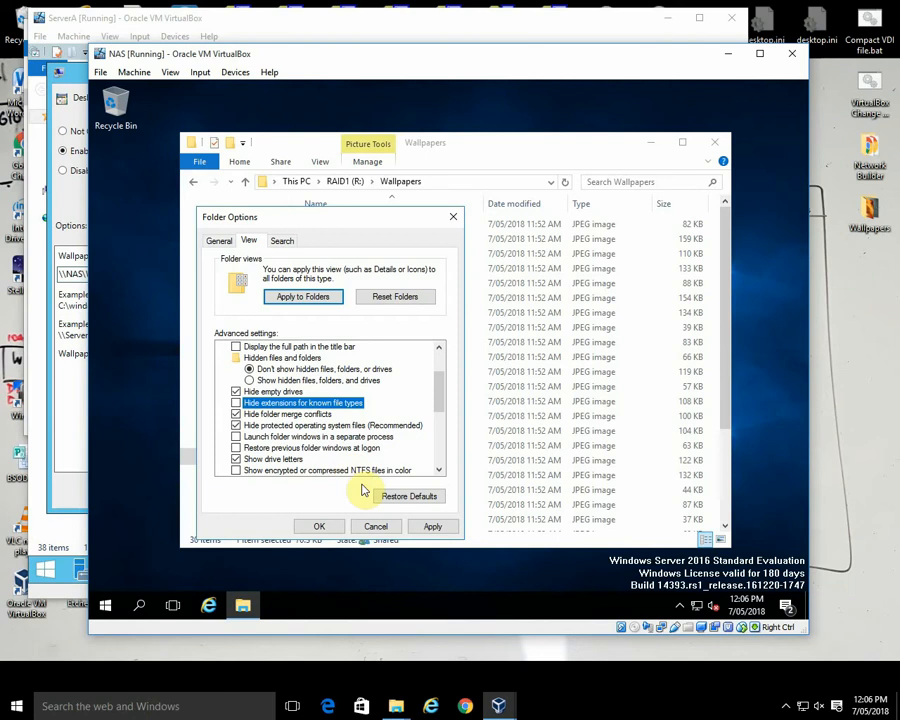
{"action": "left_click", "coordinate": [427, 526]}
{"action": "left_click", "coordinate": [338, 528]}
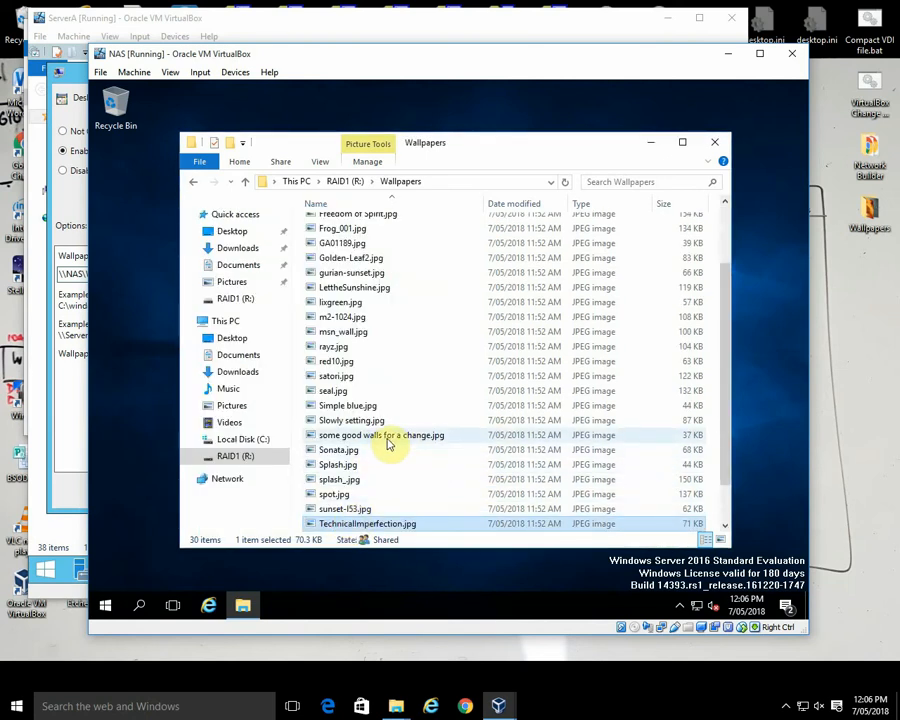
Step: Copy the file name TechnicalImperfection.jpg and append it to the \\NAS\Wallpapers path in ServerA's Desktop Wallpaper setting
{"action": "left_click", "coordinate": [399, 523]}
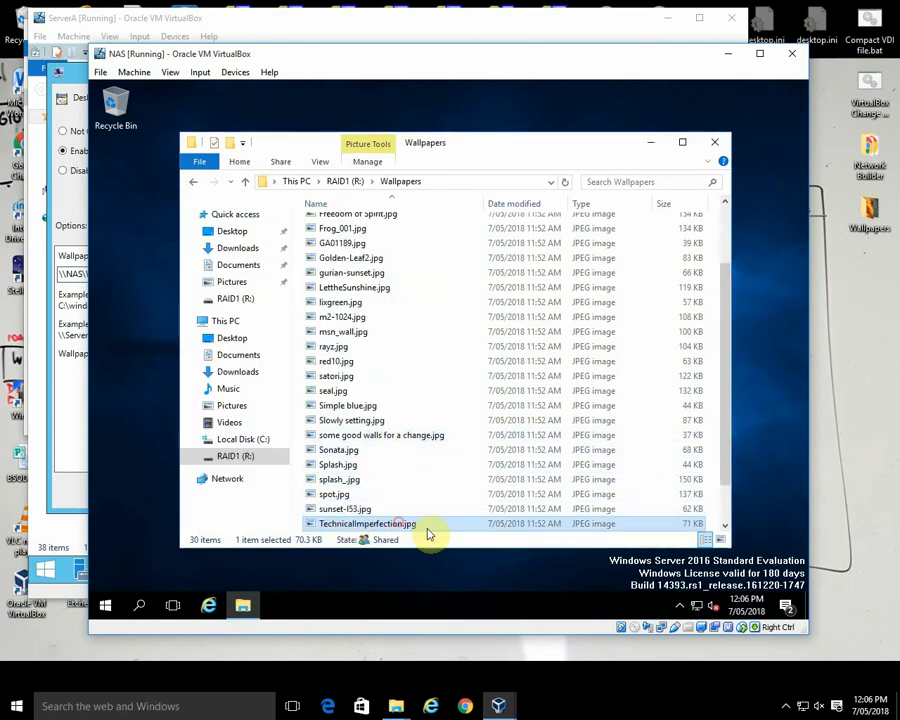
{"action": "left_click_drag", "start_coordinate": [427, 523], "coordinate": [311, 523]}
{"action": "key", "text": "ctrl+c"}
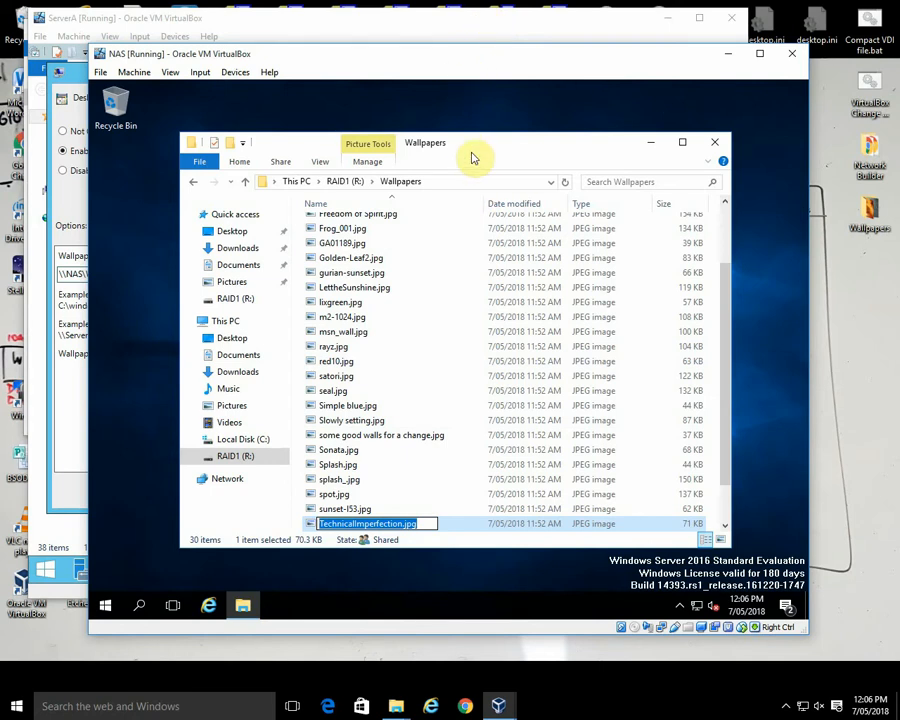
{"action": "left_click", "coordinate": [385, 30]}
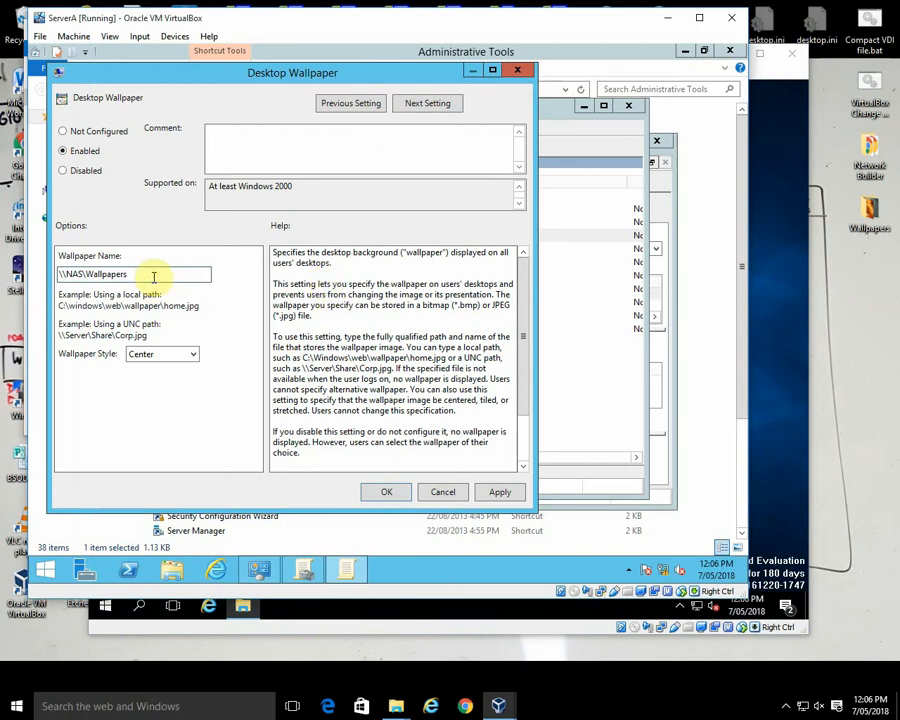
{"action": "key", "text": "ctrl+v"}
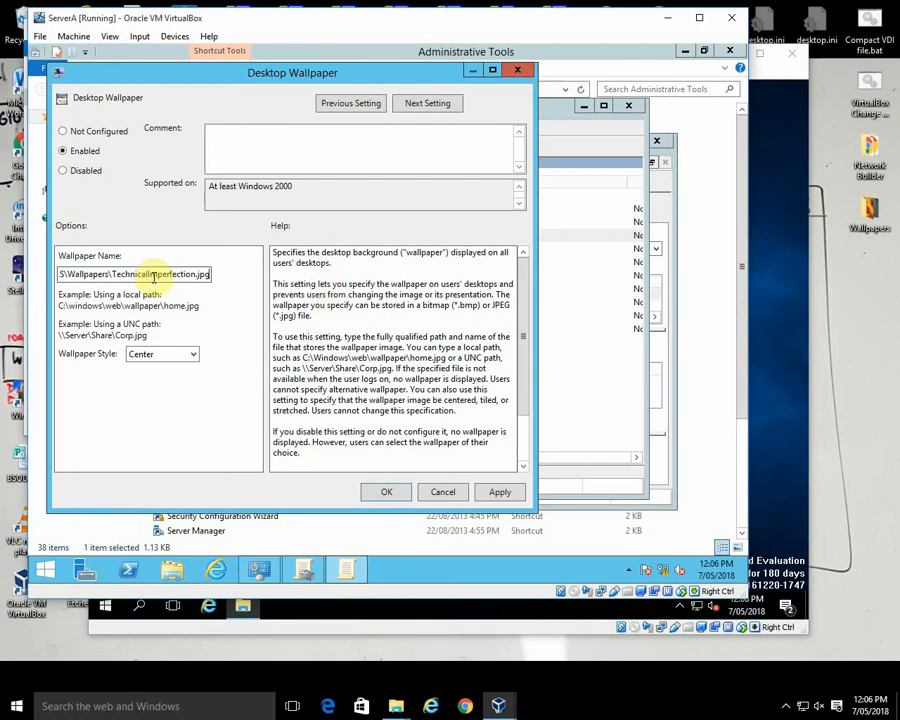
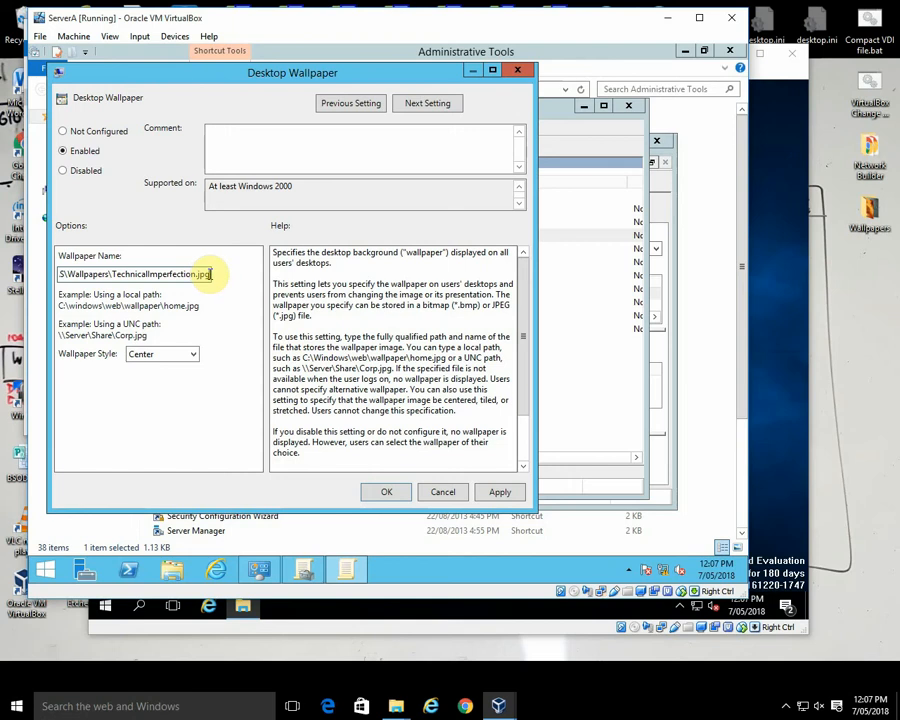
Step: Set the wallpaper style to Fill in the Desktop Wallpaper setting
{"action": "left_click", "coordinate": [192, 355]}
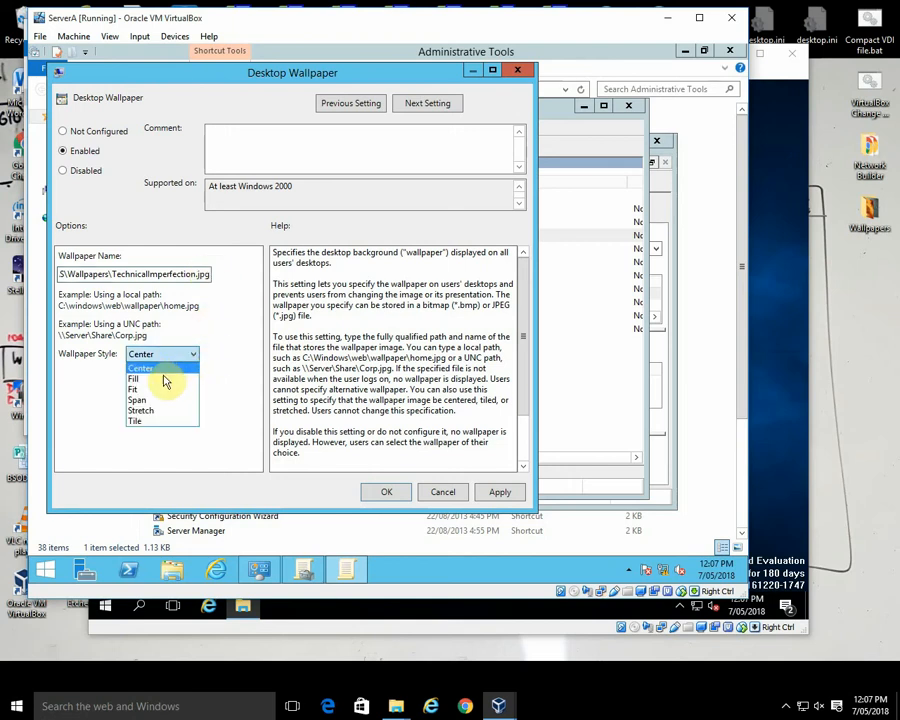
{"action": "left_click", "coordinate": [166, 379]}
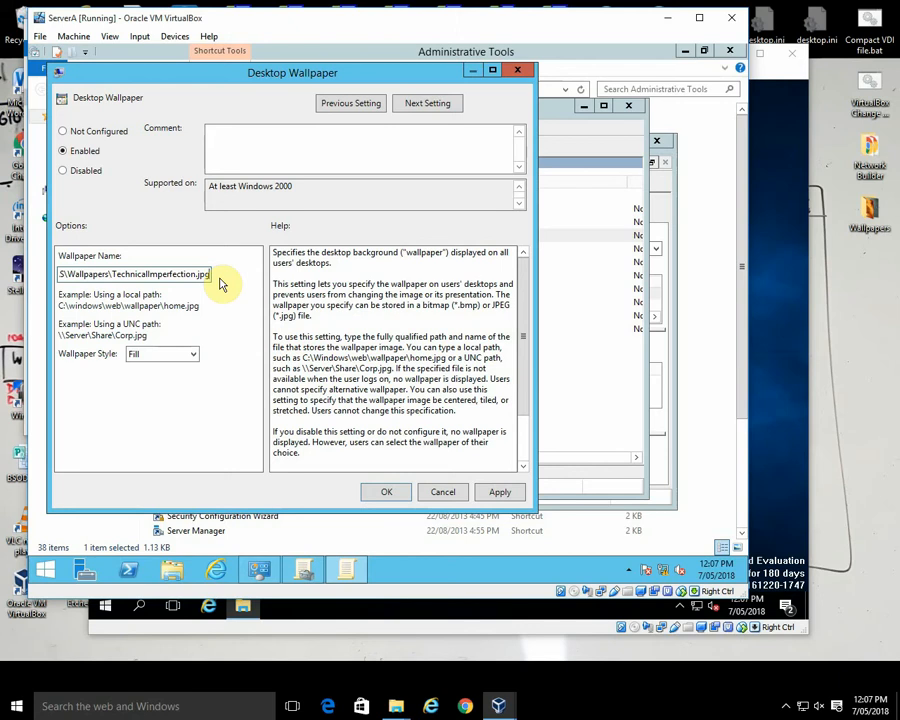
Step: Test the wallpaper path by running \\NAS\Wallpapers\TechnicalImperfection.jpg on ServerA, inspect the image that opens and close it
{"action": "key", "text": "shift+Home"}
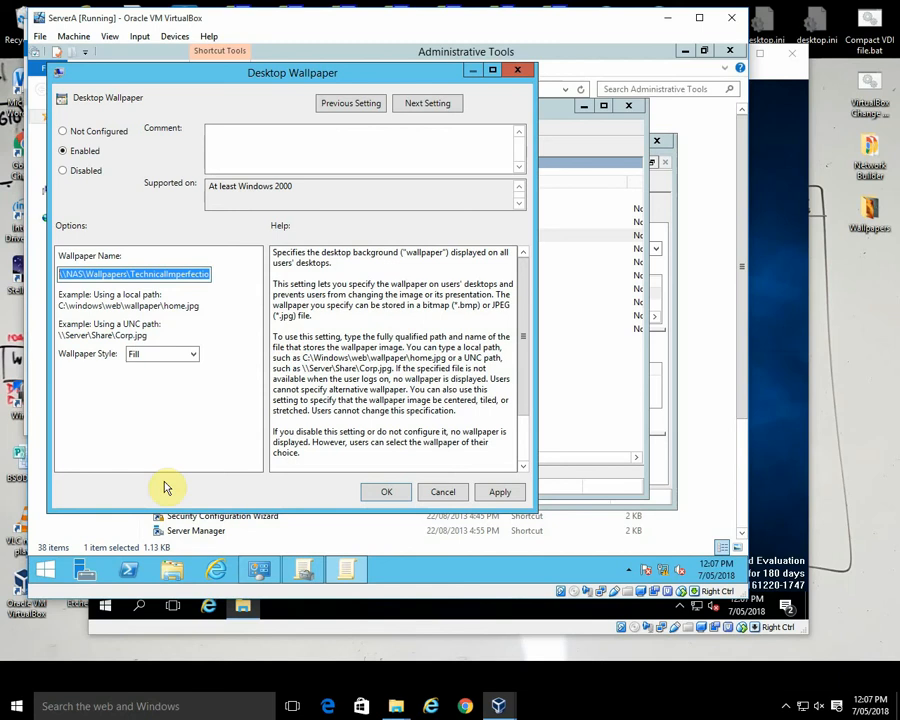
{"action": "right_click", "coordinate": [47, 572]}
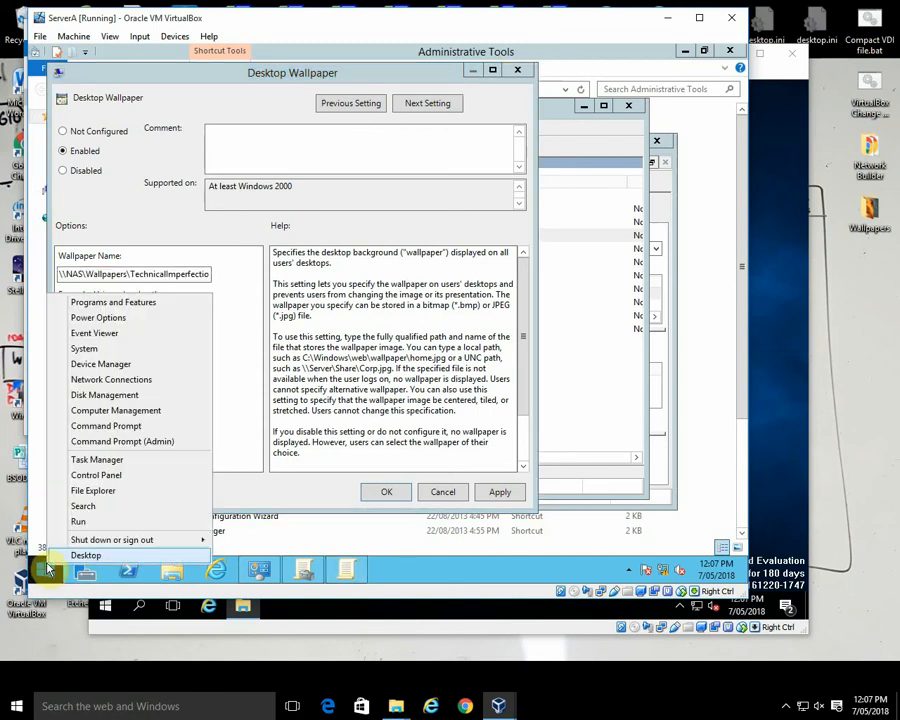
{"action": "left_click", "coordinate": [78, 523]}
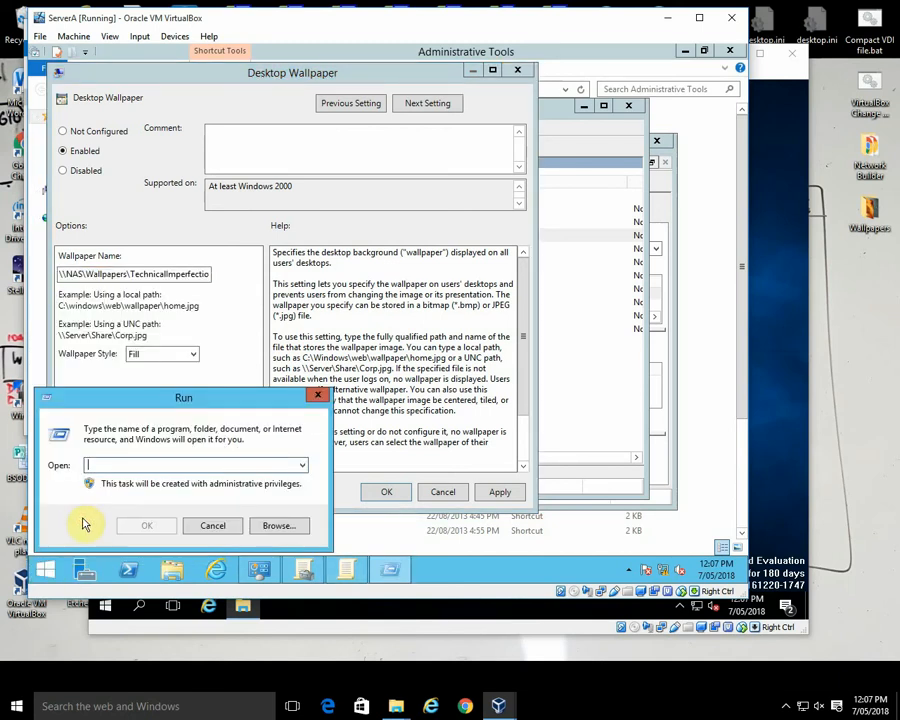
{"action": "key", "text": "ctrl+v"}
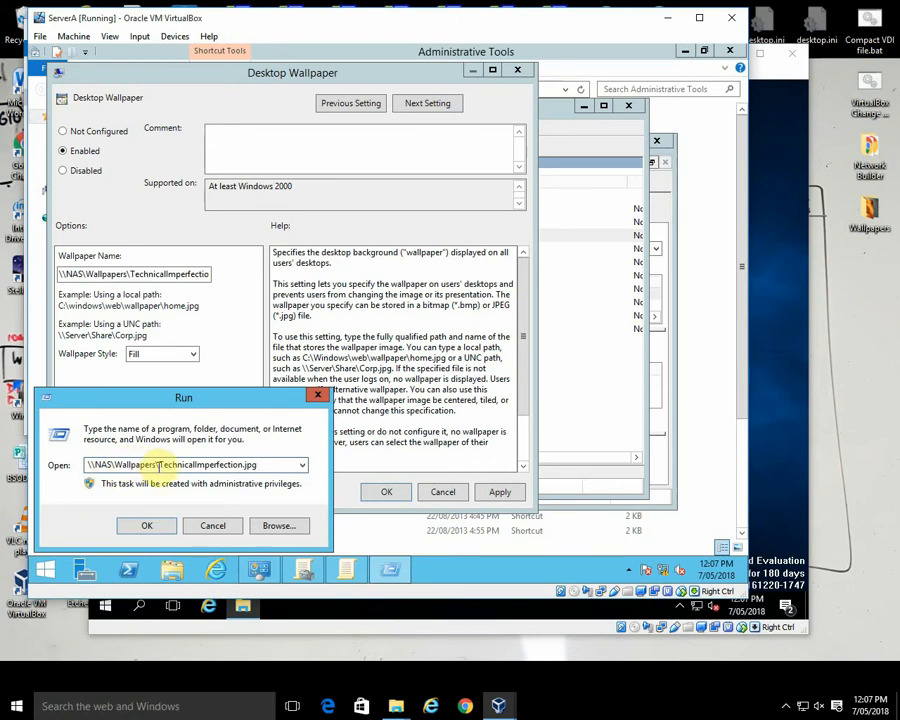
{"action": "left_click", "coordinate": [157, 526]}
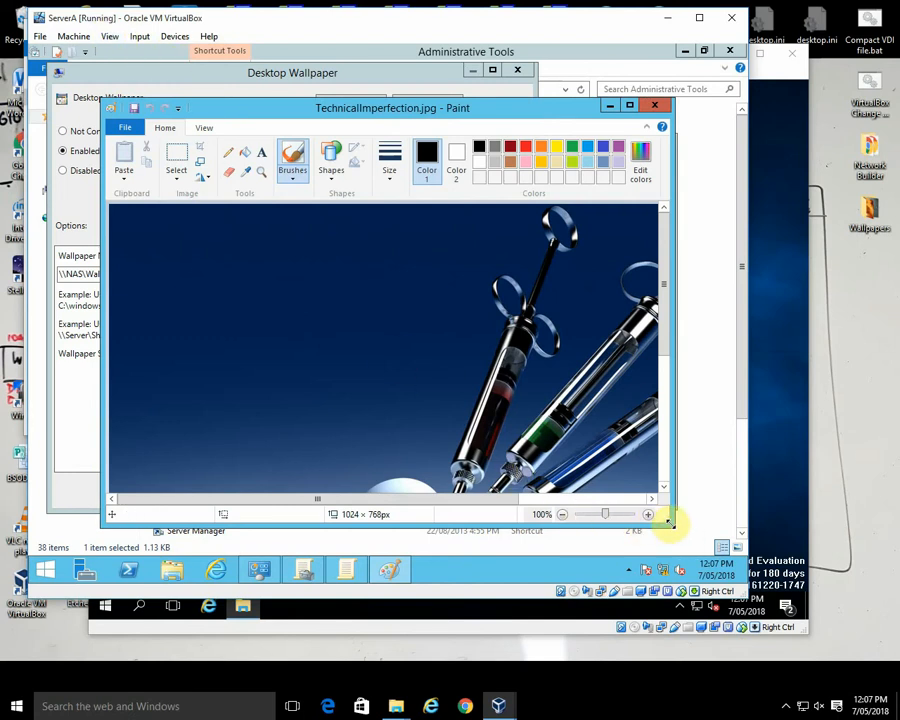
{"action": "mouse_move", "coordinate": [667, 311]}
{"action": "left_mouse_down"}
{"action": "mouse_move", "coordinate": [670, 437]}
{"action": "mouse_move", "coordinate": [677, 420]}
{"action": "left_mouse_up"}
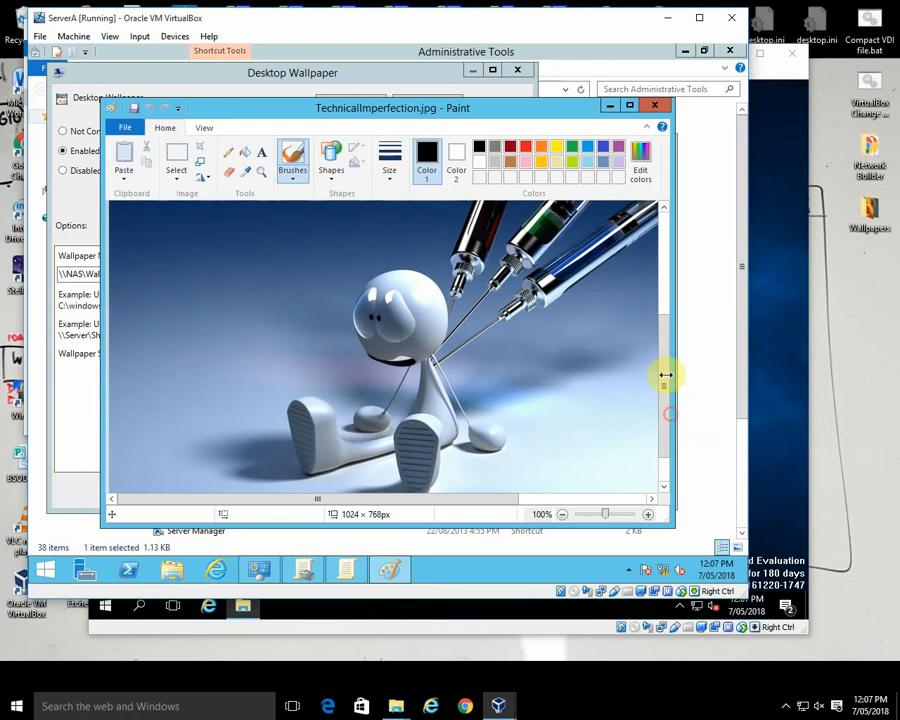
{"action": "left_click", "coordinate": [657, 106]}
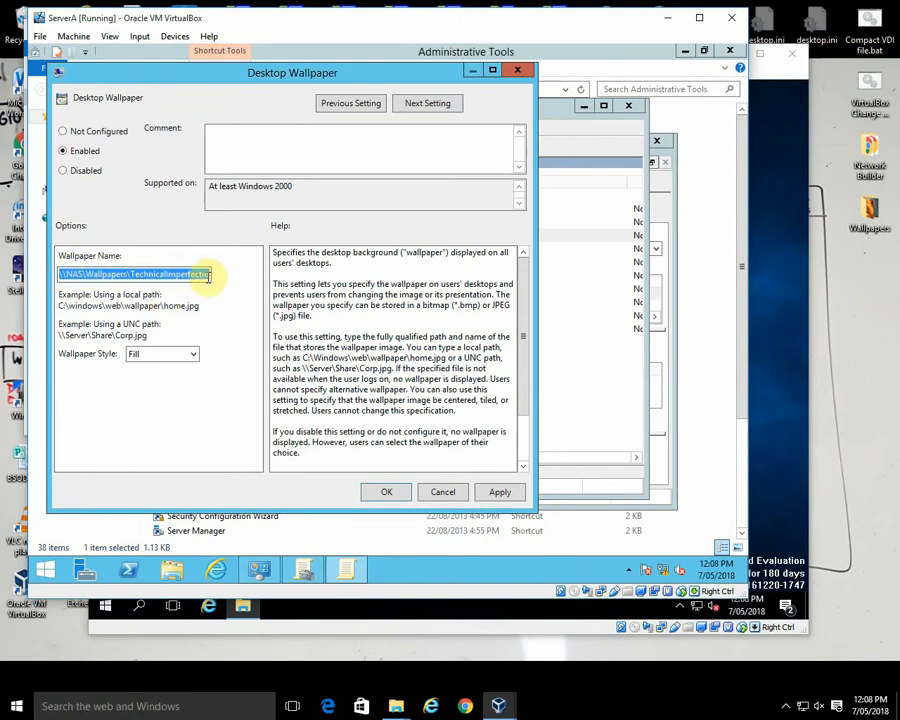
Step: Apply the Desktop Wallpaper setting and close the policy editor, Group Policy Management and the Administrative Tools window
{"action": "left_click", "coordinate": [508, 490]}
{"action": "left_click", "coordinate": [394, 491]}
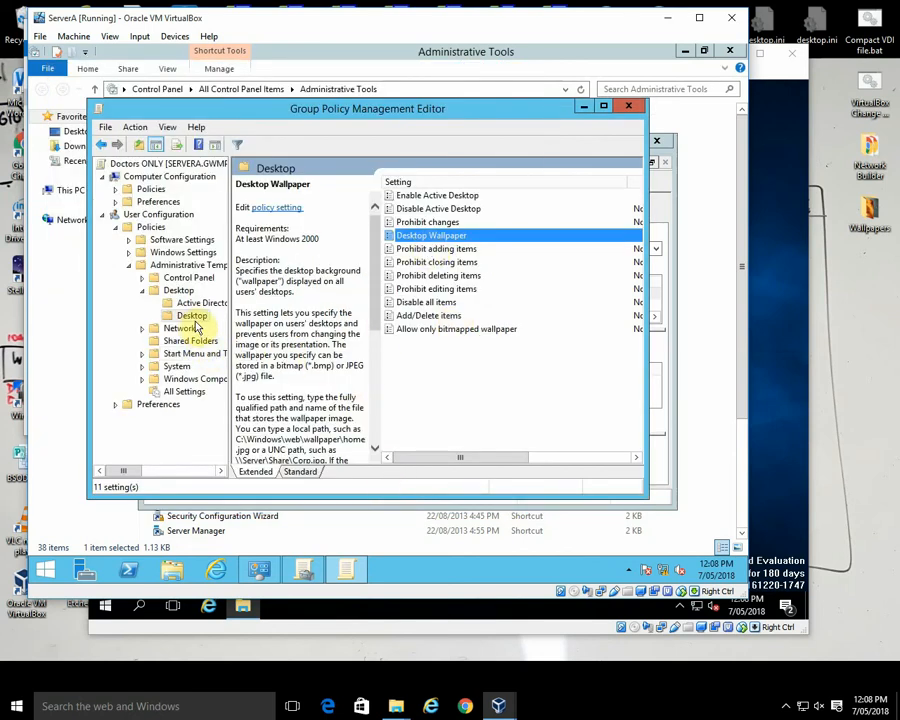
{"action": "left_click", "coordinate": [105, 128]}
{"action": "left_click", "coordinate": [124, 167]}
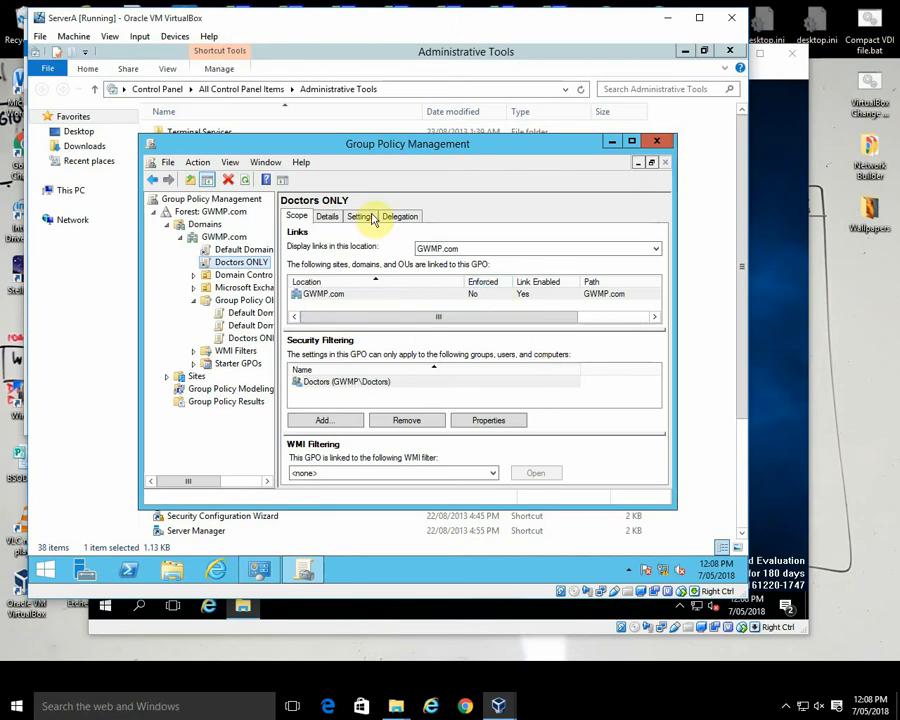
{"action": "left_click", "coordinate": [168, 162]}
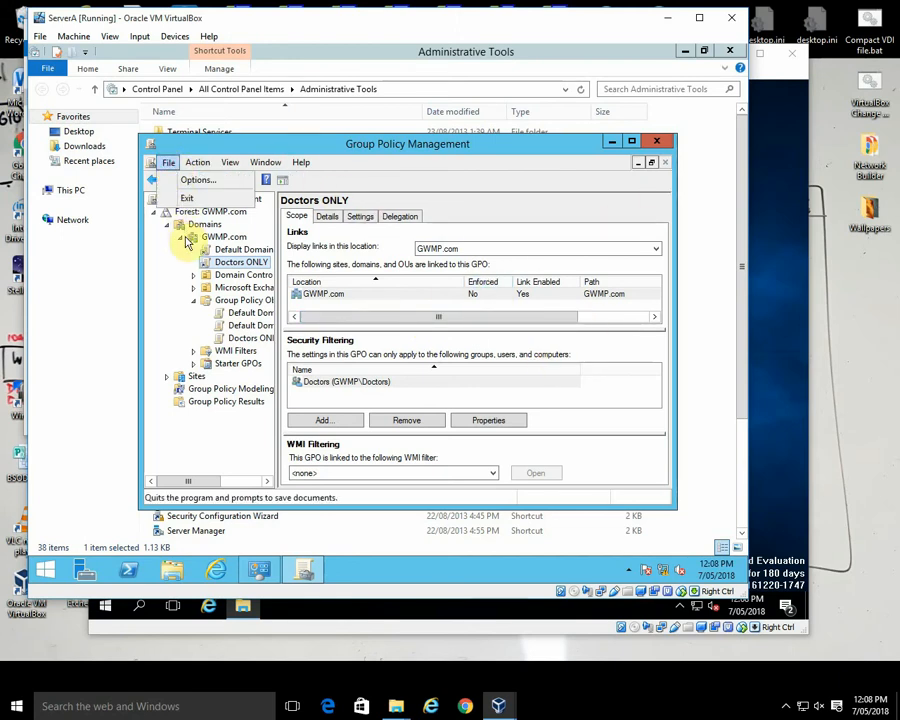
{"action": "left_click", "coordinate": [188, 201]}
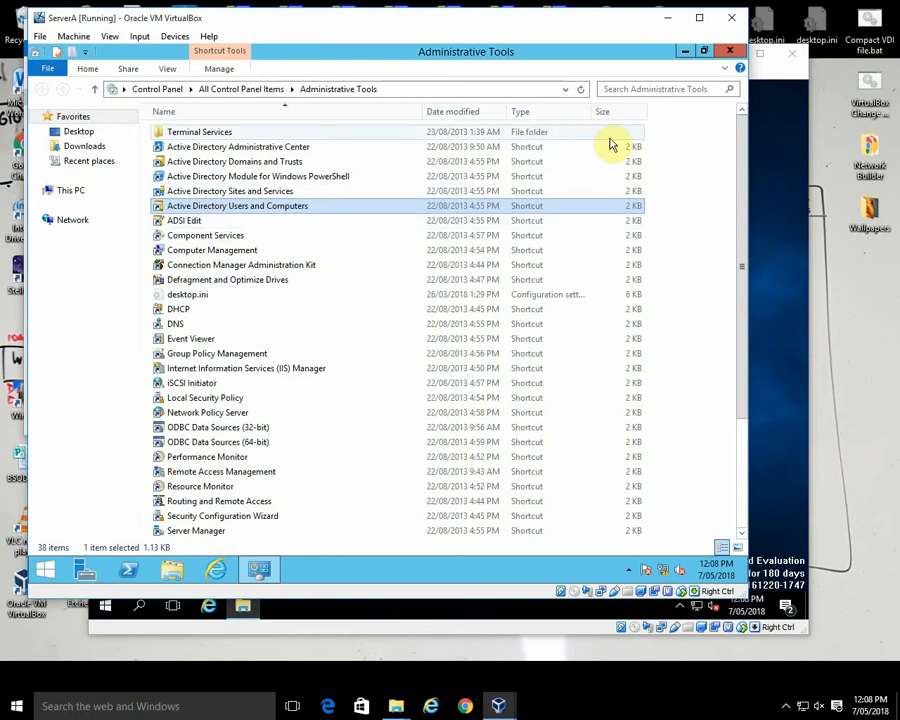
{"action": "left_click", "coordinate": [731, 55]}
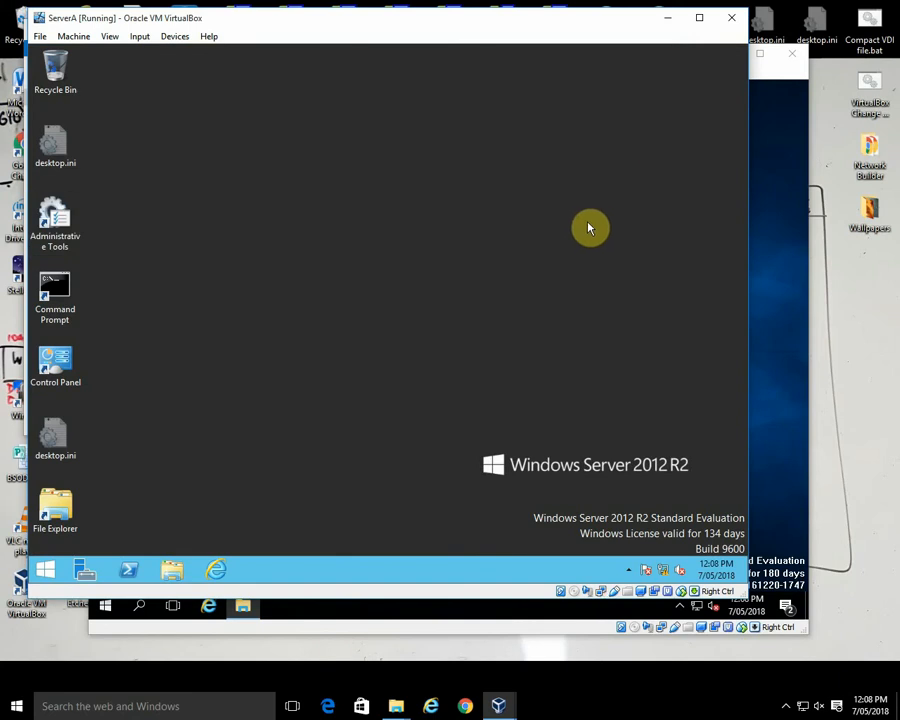
Step: Run gpupdate /force in an administrator Command Prompt on ServerA
{"action": "right_click", "coordinate": [59, 293]}
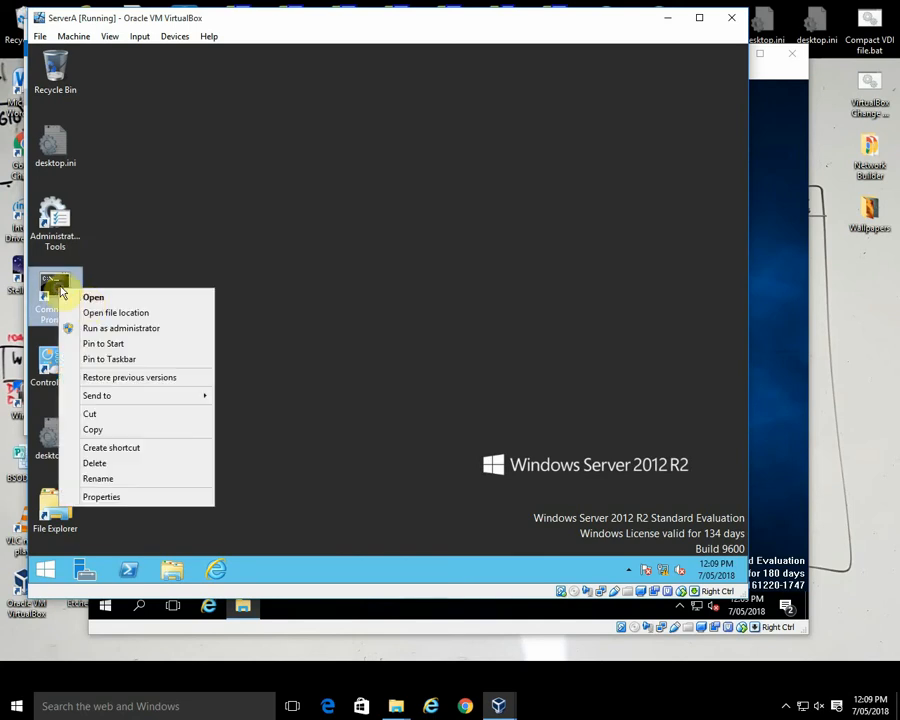
{"action": "left_click", "coordinate": [148, 330]}
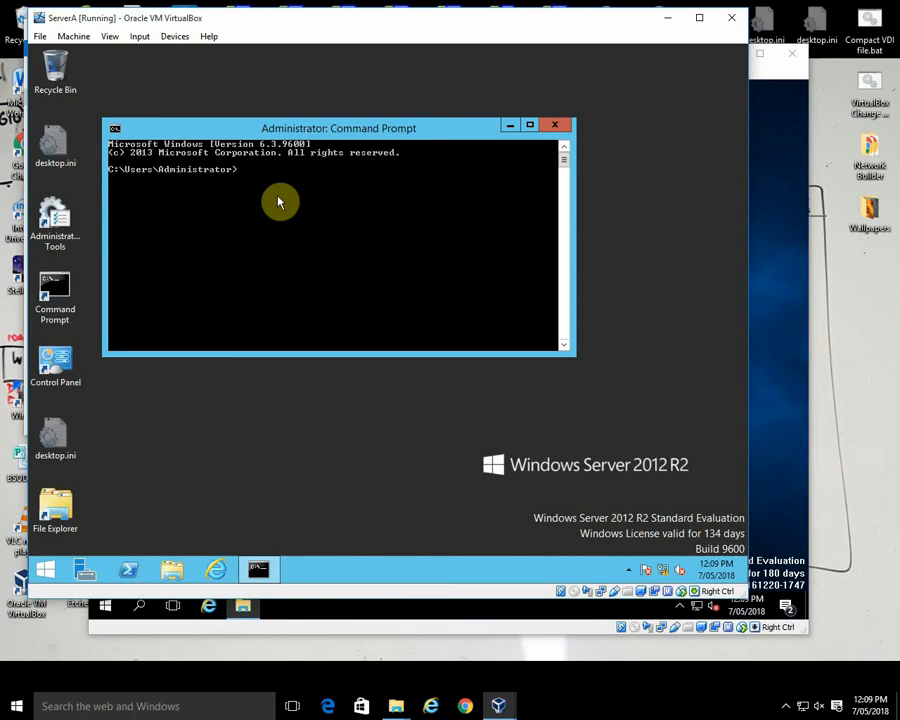
{"action": "type", "text": "gpupdate /force"}
{"action": "key", "text": "Return"}
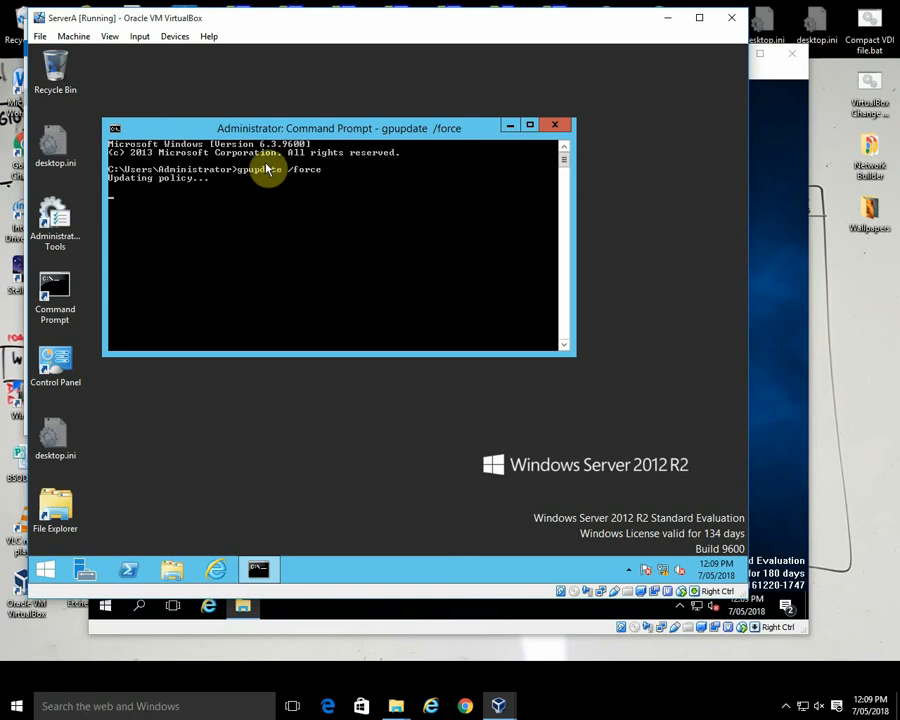
Step: Switch to the NAS virtual machine and close its Wallpapers folder window
{"action": "left_click", "coordinate": [769, 357]}
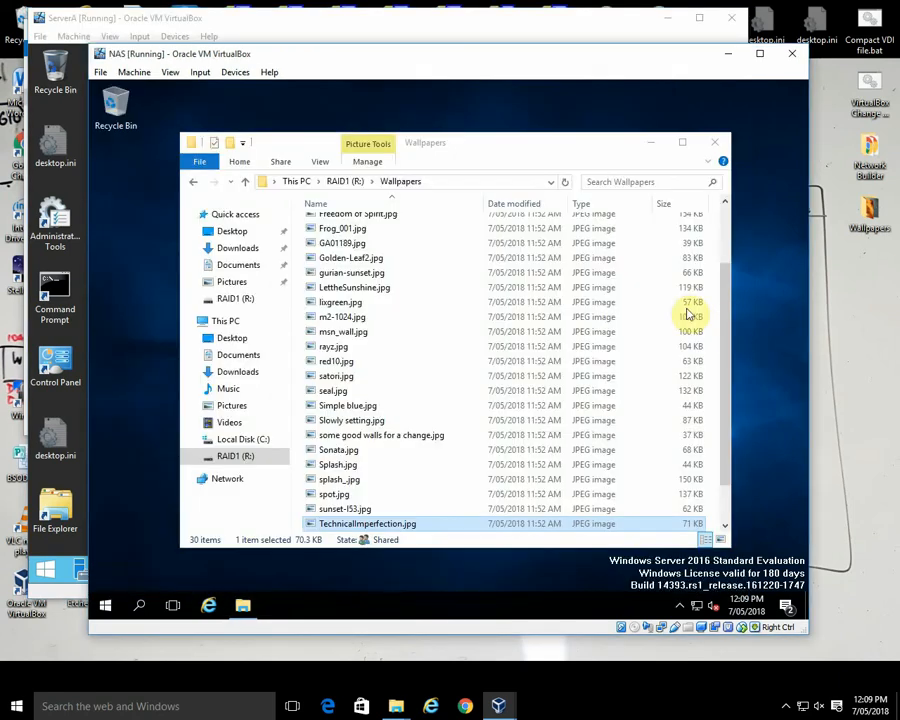
{"action": "left_click", "coordinate": [716, 147]}
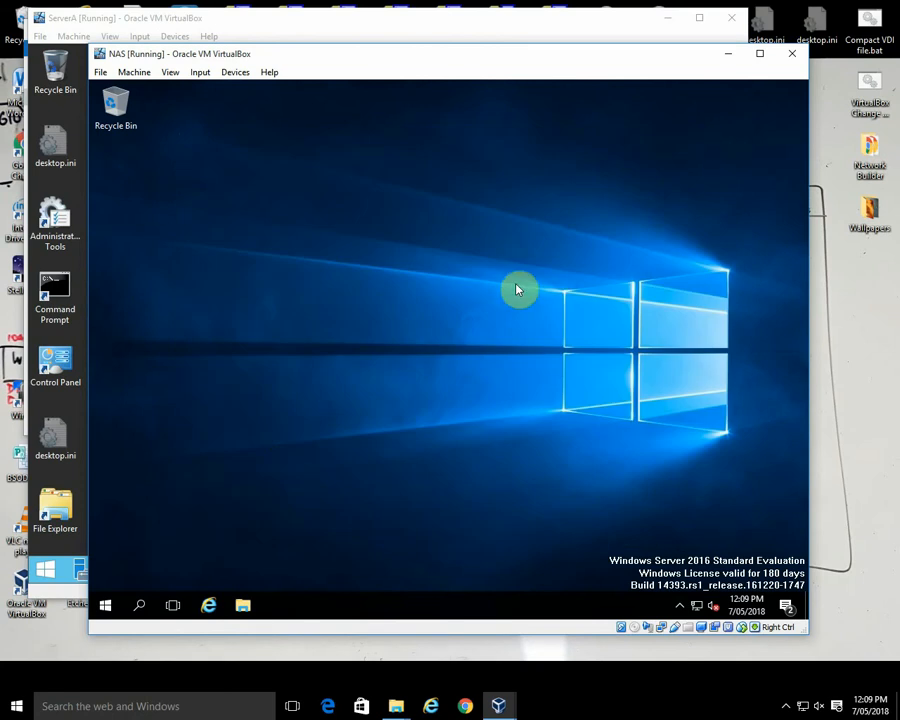
{"action": "left_click", "coordinate": [106, 607]}
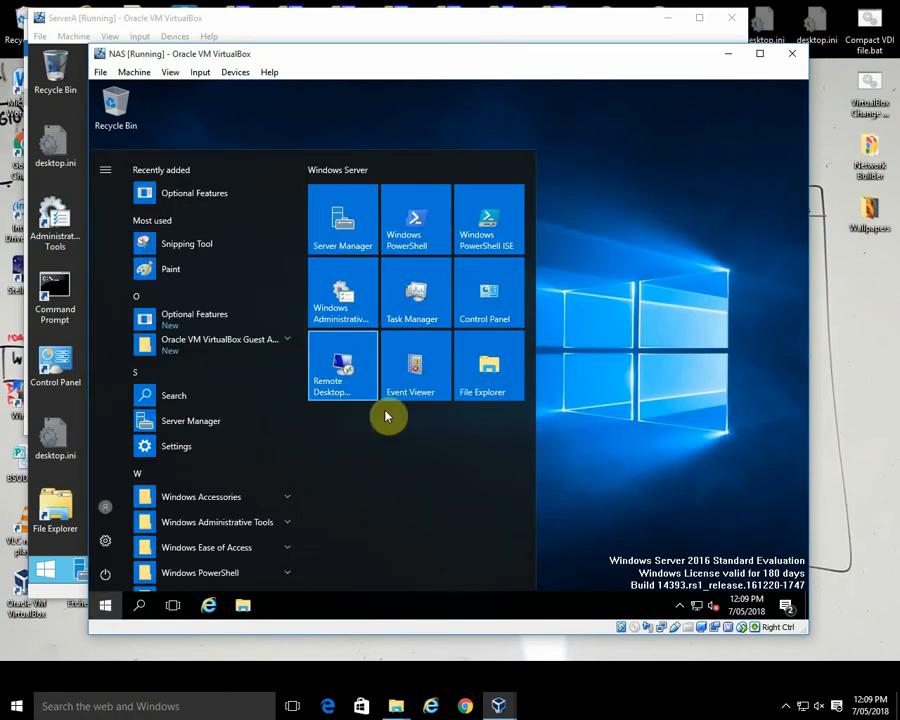
{"action": "left_click", "coordinate": [636, 447]}
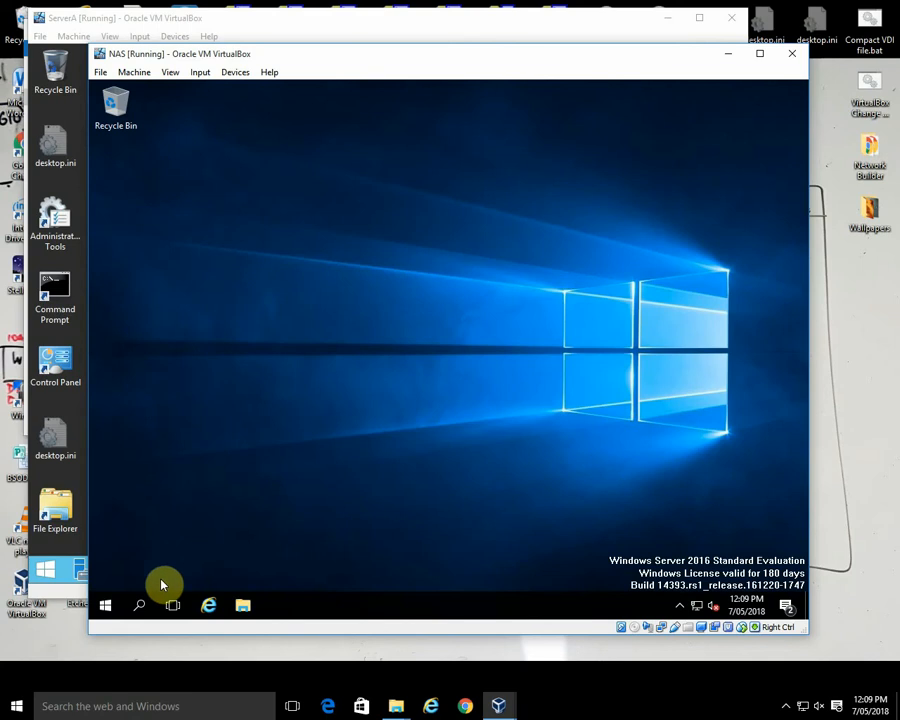
{"action": "right_click", "coordinate": [107, 607]}
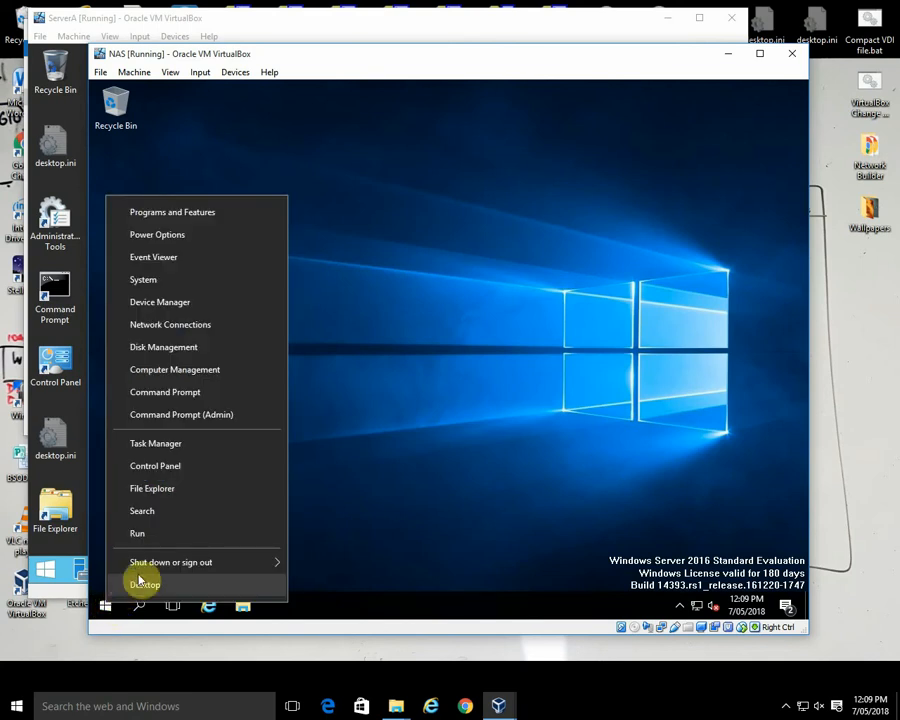
{"action": "mouse_move", "coordinate": [170, 567]}
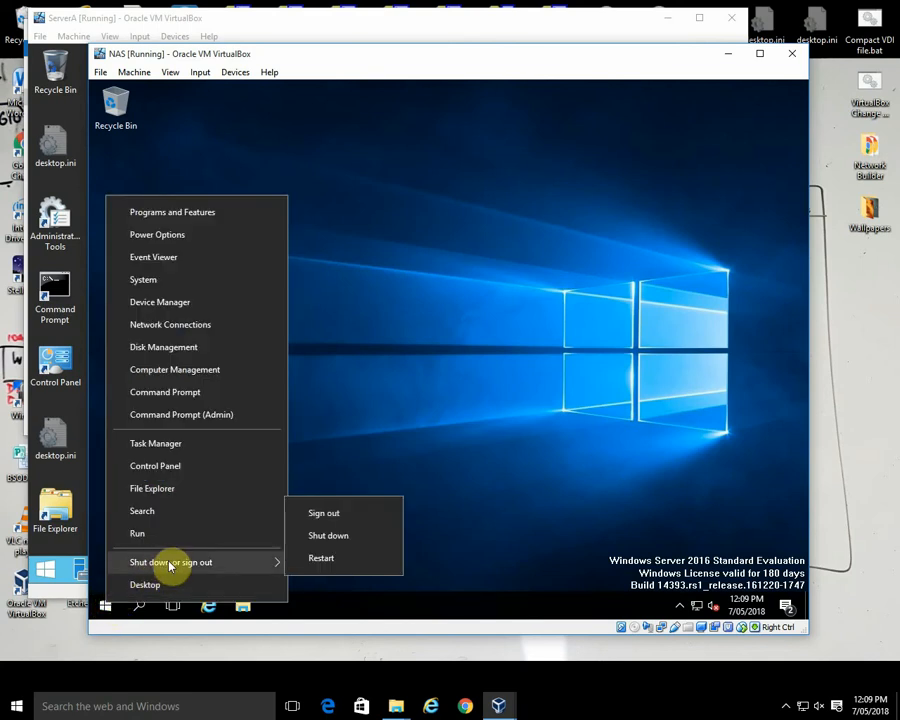
{"action": "left_click", "coordinate": [416, 448]}
{"action": "left_click", "coordinate": [106, 606]}
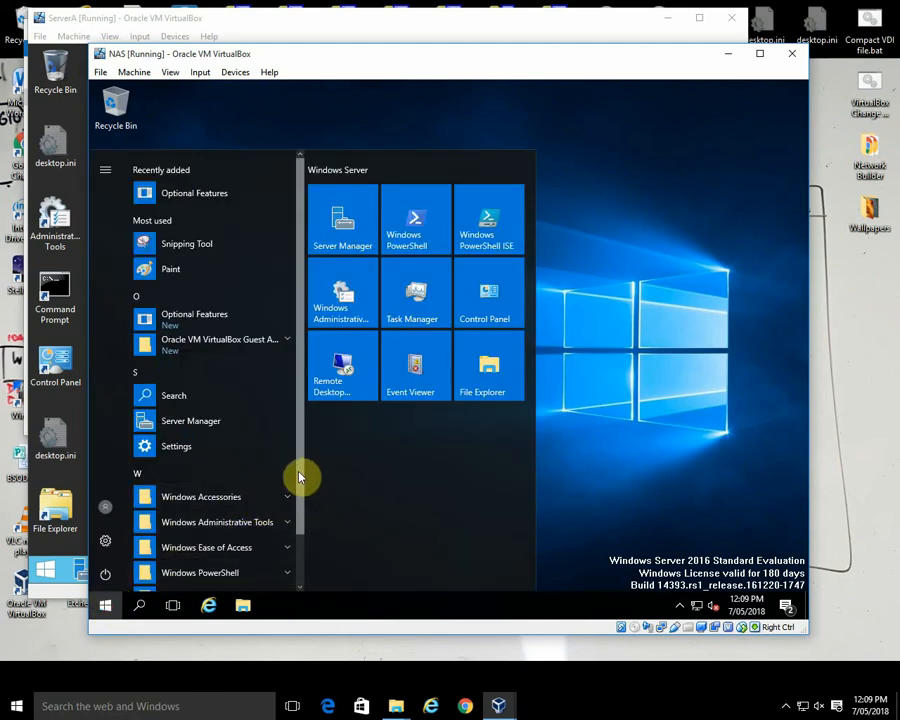
{"action": "left_click_drag", "start_coordinate": [297, 497], "coordinate": [294, 579]}
{"action": "left_click", "coordinate": [284, 394]}
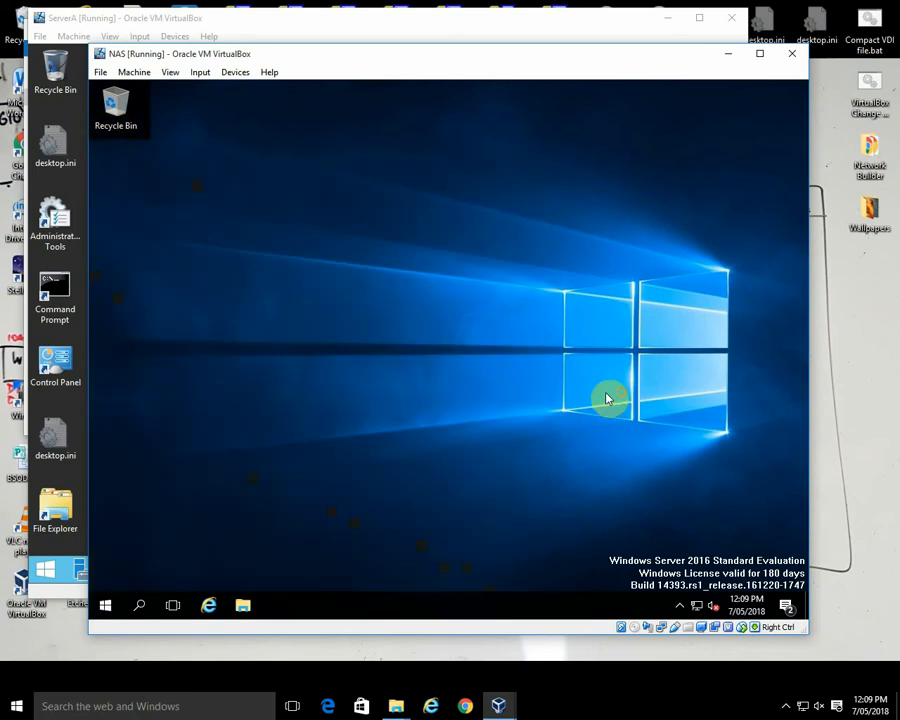
{"action": "right_click", "coordinate": [105, 608]}
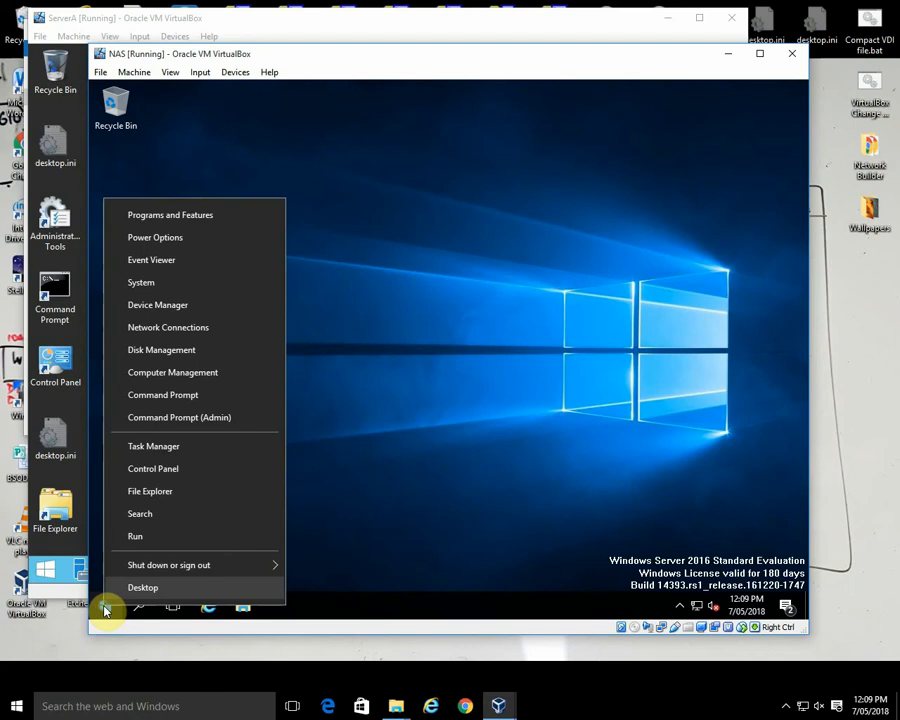
{"action": "left_click", "coordinate": [152, 517]}
{"action": "type", "text": "cmd"}
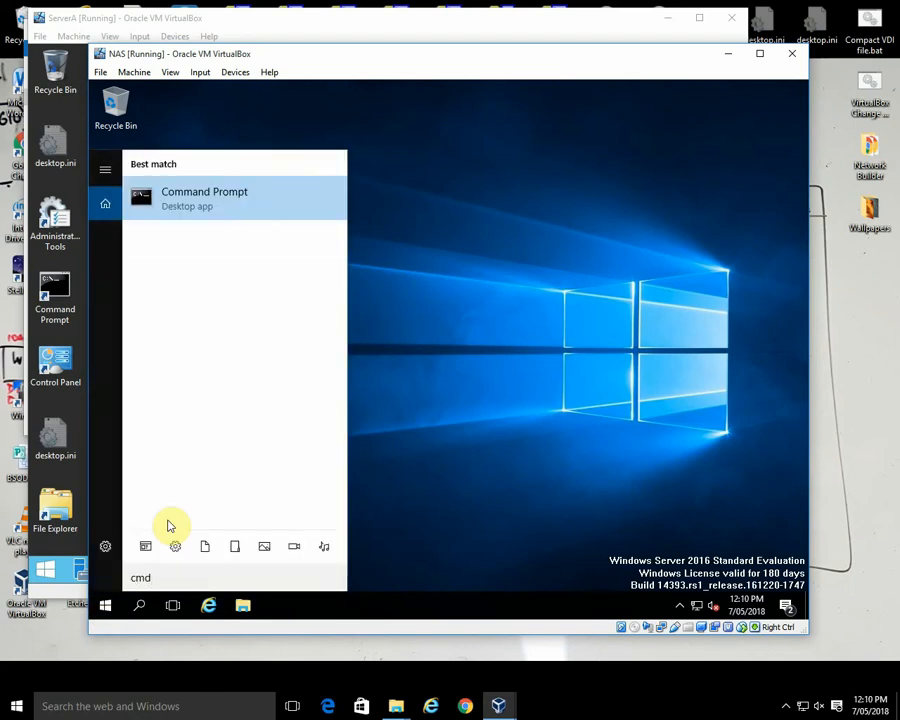
{"action": "key", "text": "Return"}
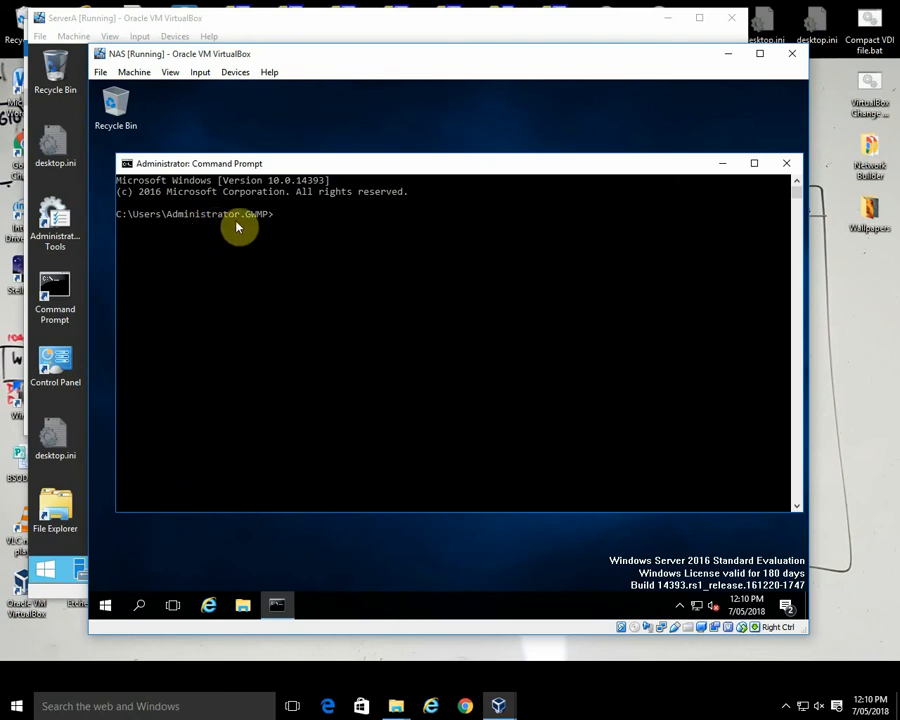
{"action": "left_click", "coordinate": [788, 163]}
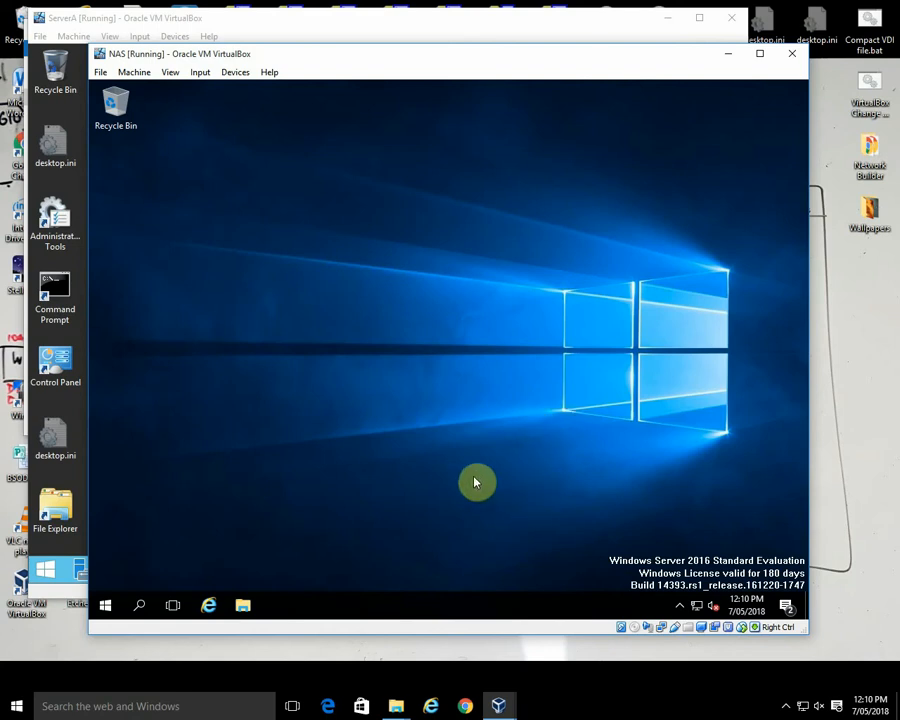
Step: Close the Command Prompt on ServerA and switch to the Win10 virtual machine
{"action": "left_click", "coordinate": [74, 410]}
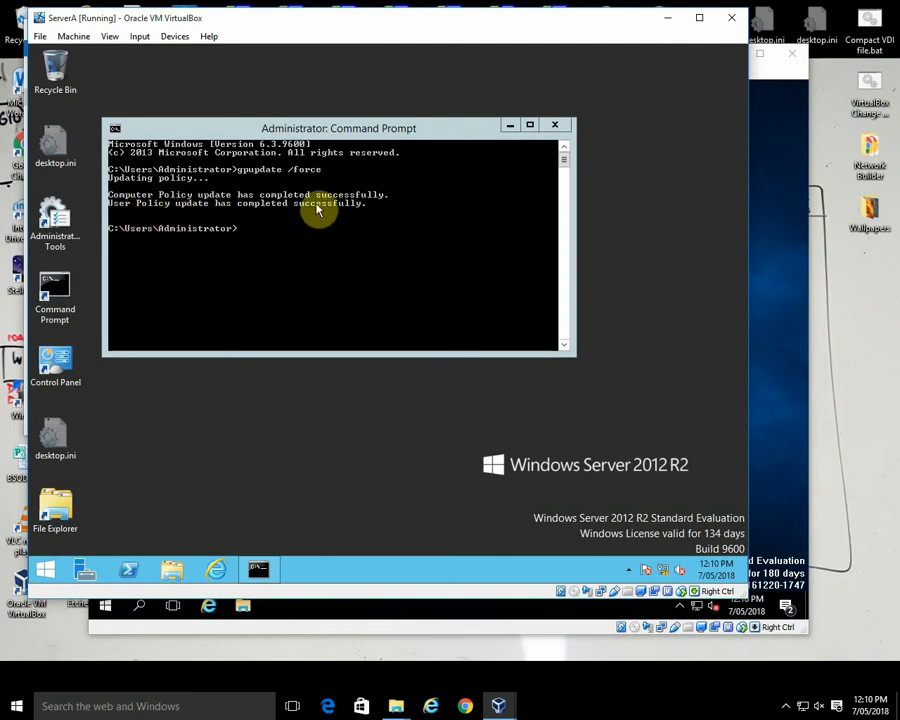
{"action": "left_click", "coordinate": [555, 125]}
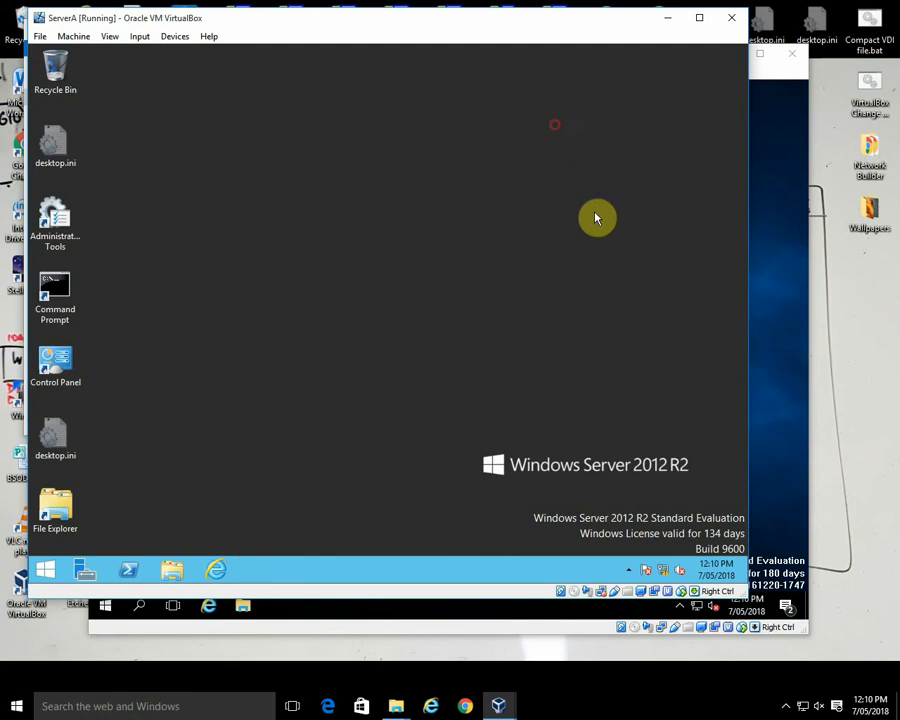
{"action": "left_click", "coordinate": [500, 709]}
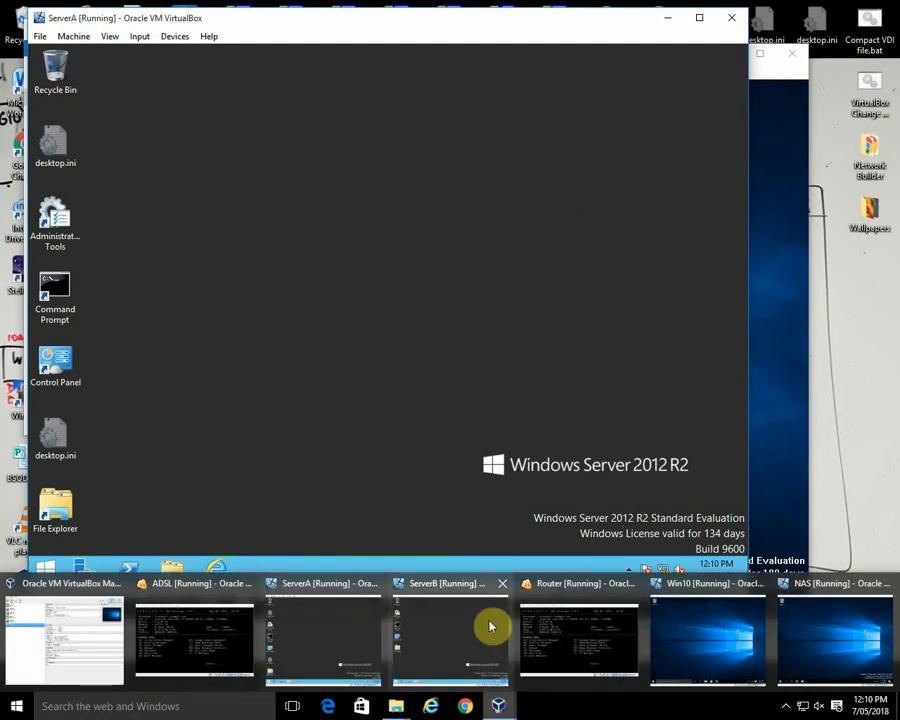
{"action": "left_click", "coordinate": [693, 624]}
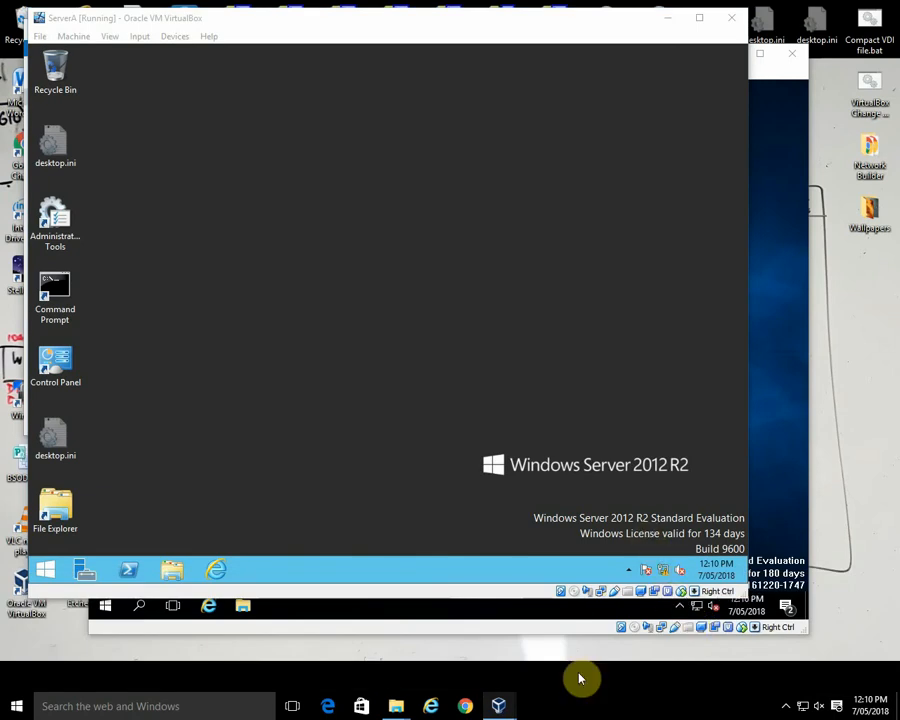
{"action": "left_click", "coordinate": [497, 703]}
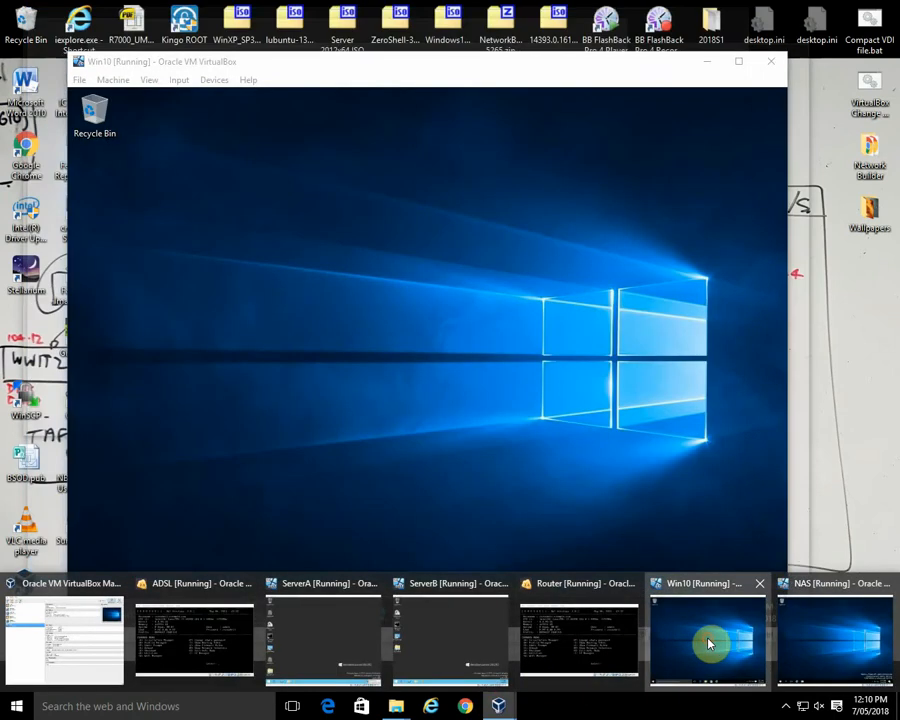
{"action": "left_click", "coordinate": [708, 642]}
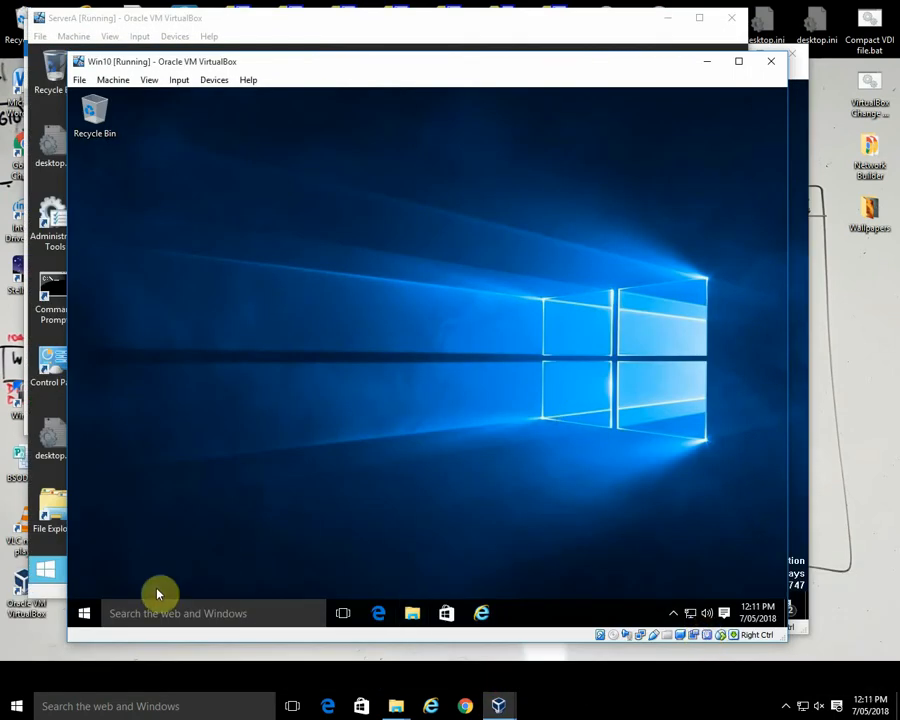
Step: Sign out of the Win10 client and sign back in as GWMP\Doc1 with the account password
{"action": "right_click", "coordinate": [86, 612]}
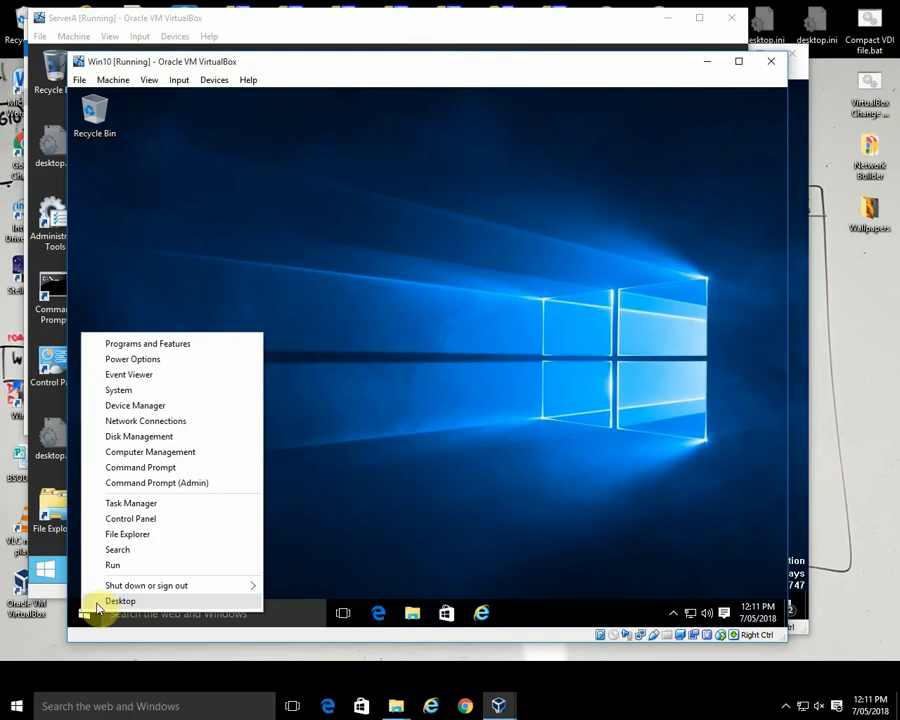
{"action": "mouse_move", "coordinate": [222, 588]}
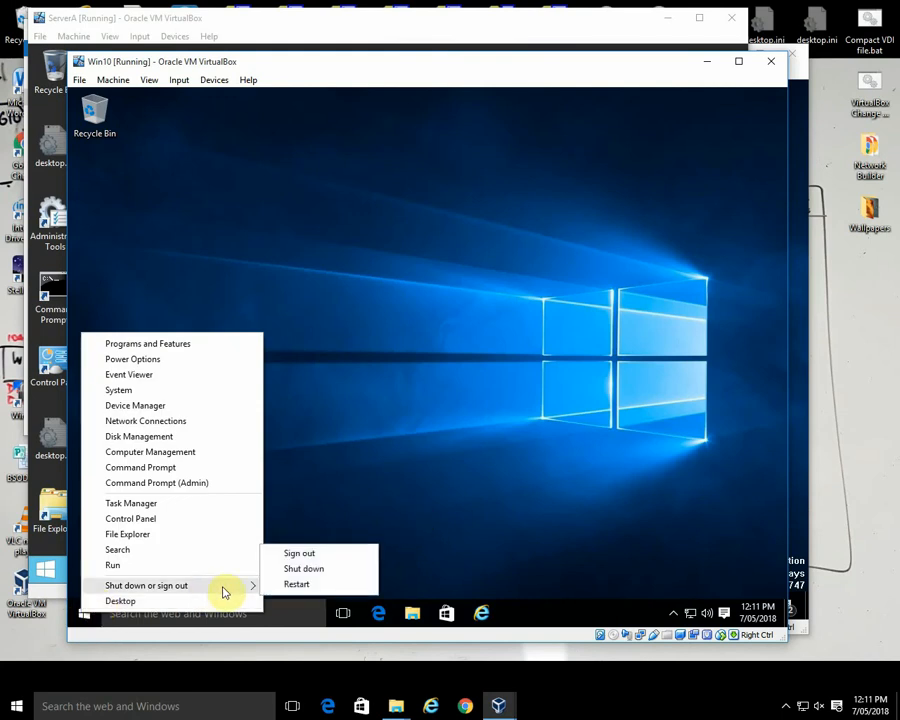
{"action": "left_click", "coordinate": [303, 552]}
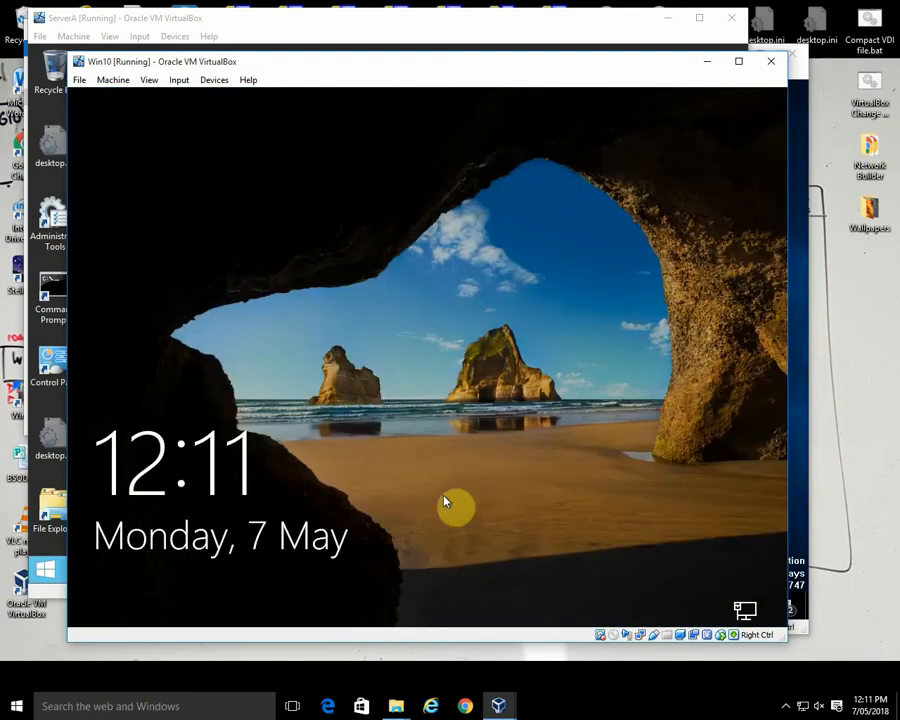
{"action": "left_click", "coordinate": [487, 467]}
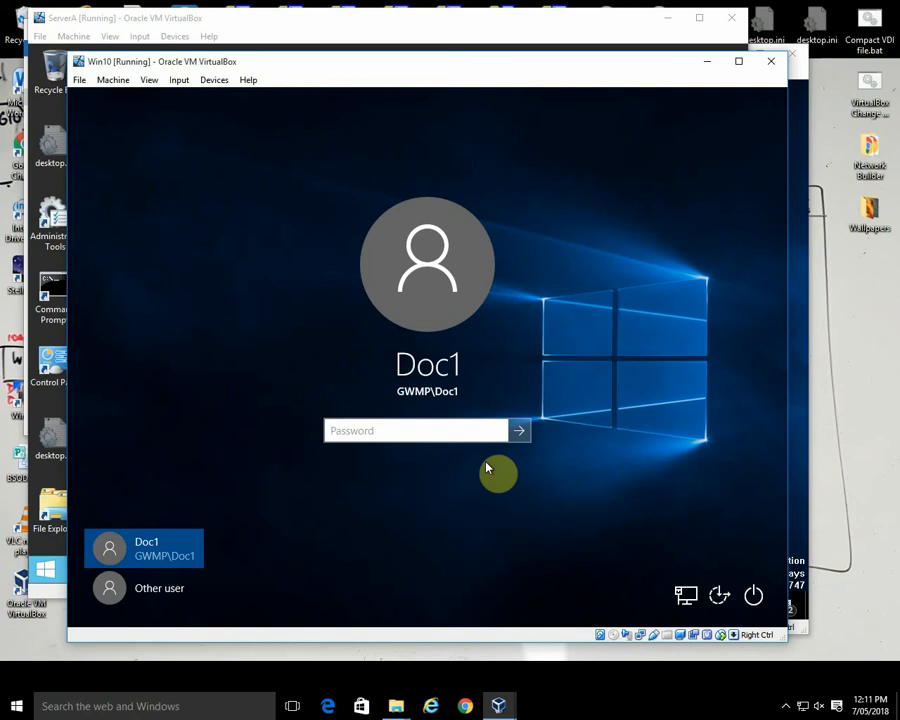
{"action": "type", "text": "•••••••••"}
{"action": "key", "text": "Return"}
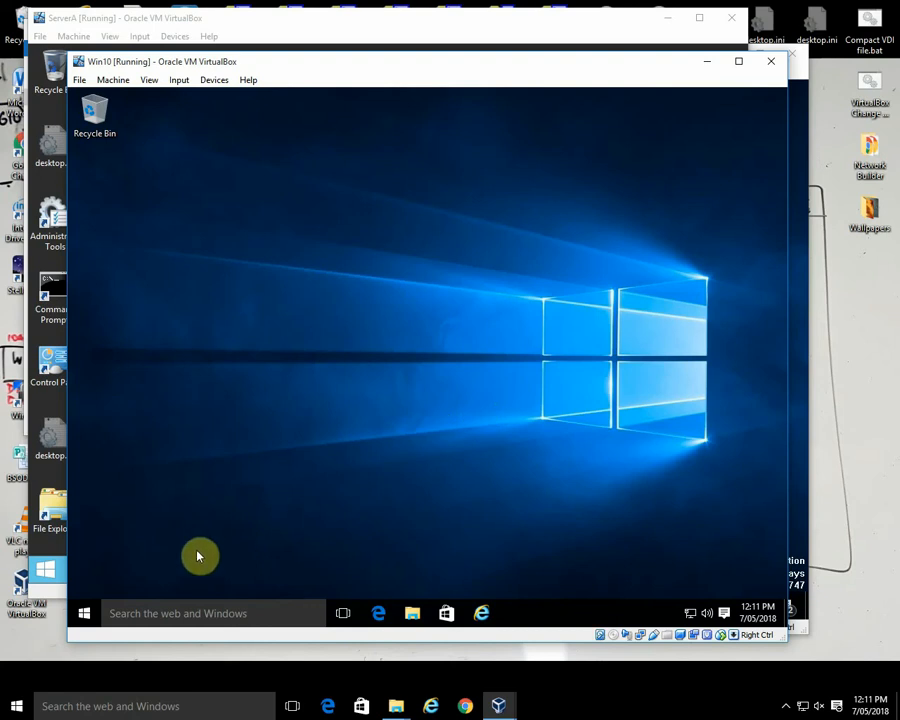
Step: Repeat the sign-out on Win10 and log the Doc1 domain user back in by entering the account password
{"action": "right_click", "coordinate": [86, 614]}
{"action": "mouse_move", "coordinate": [261, 585]}
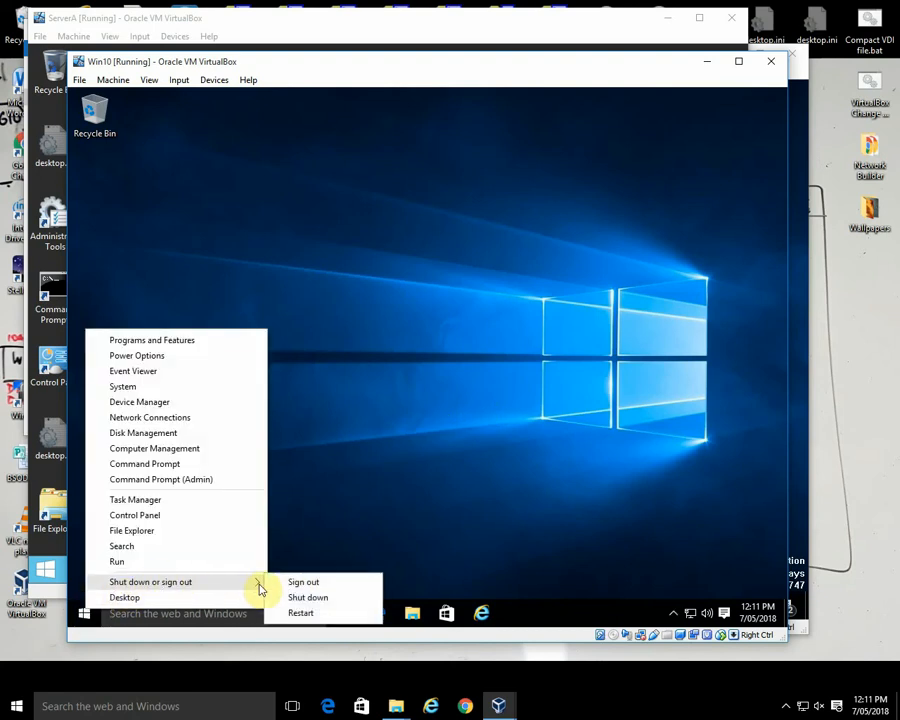
{"action": "left_click", "coordinate": [306, 585]}
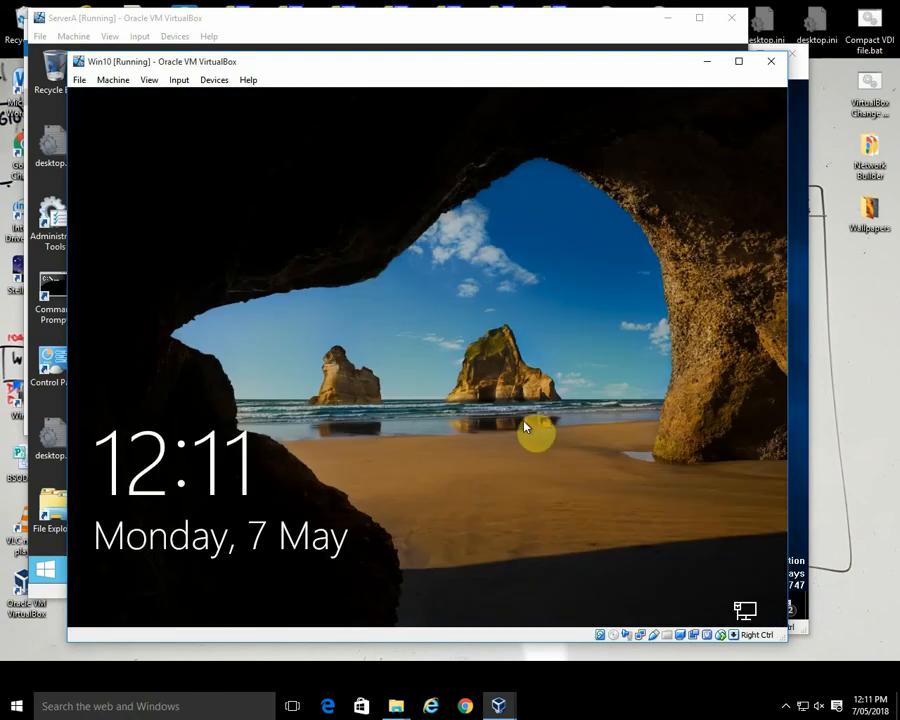
{"action": "left_click", "coordinate": [528, 422]}
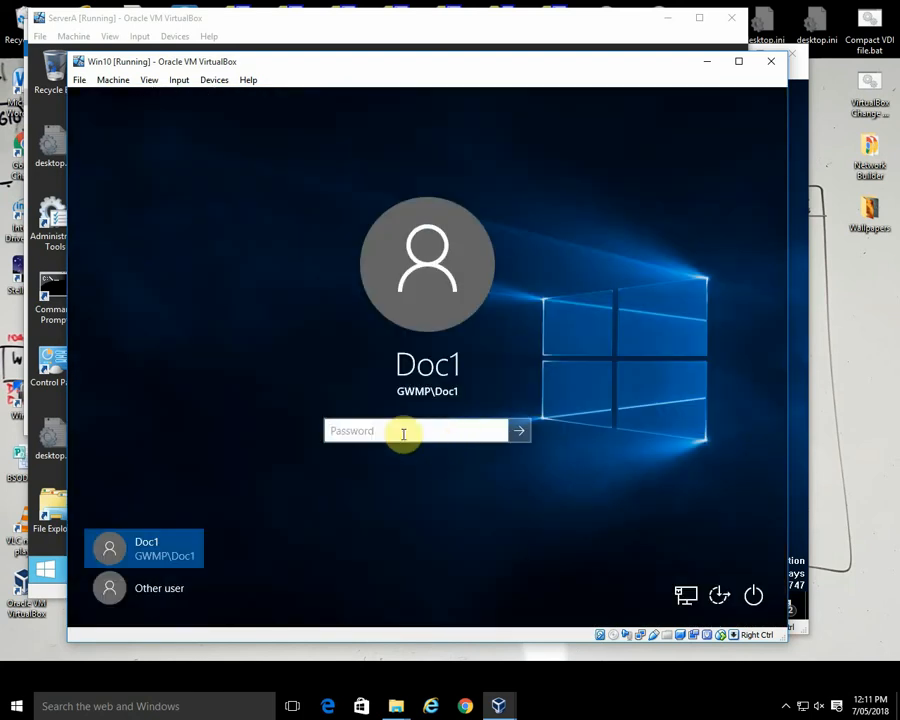
{"action": "type", "text": "••••••••"}
{"action": "key", "text": "Return"}
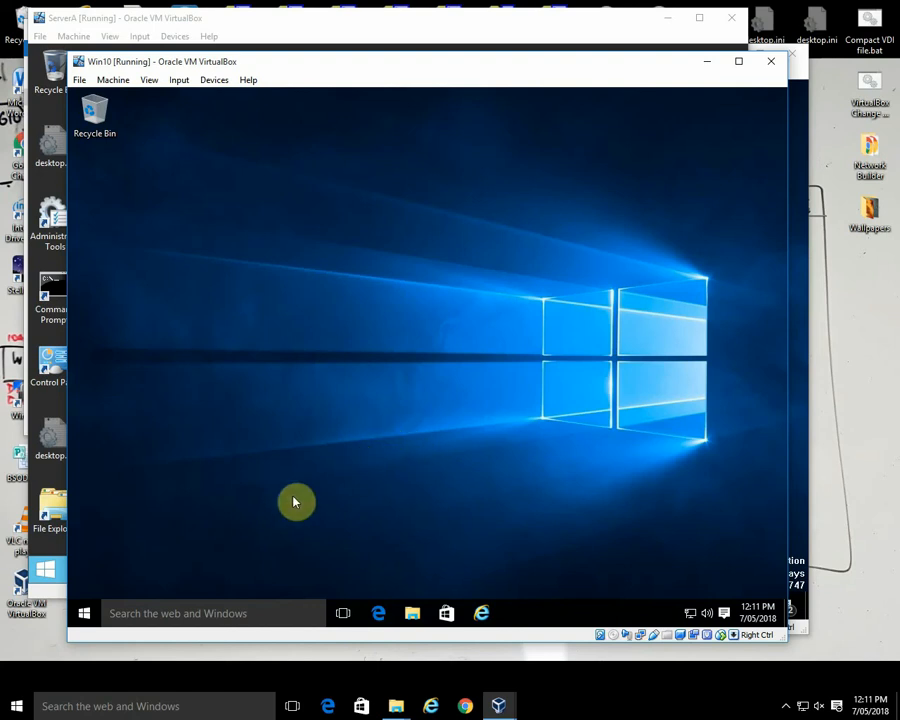
Step: Search for cmd on the Win10 client and start Command Prompt as administrator
{"action": "right_click", "coordinate": [86, 616]}
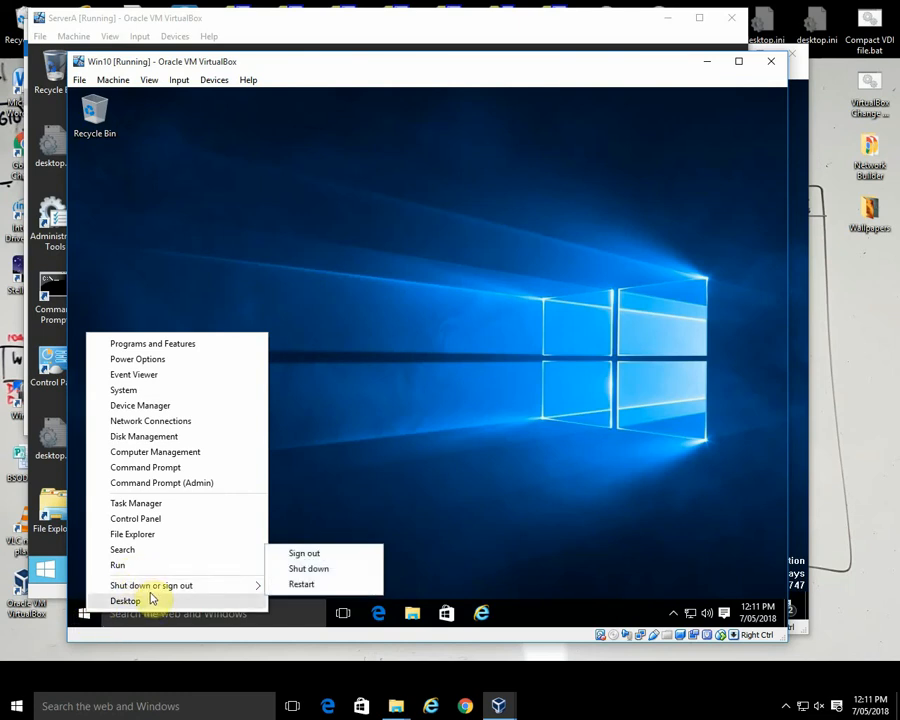
{"action": "left_click", "coordinate": [157, 552]}
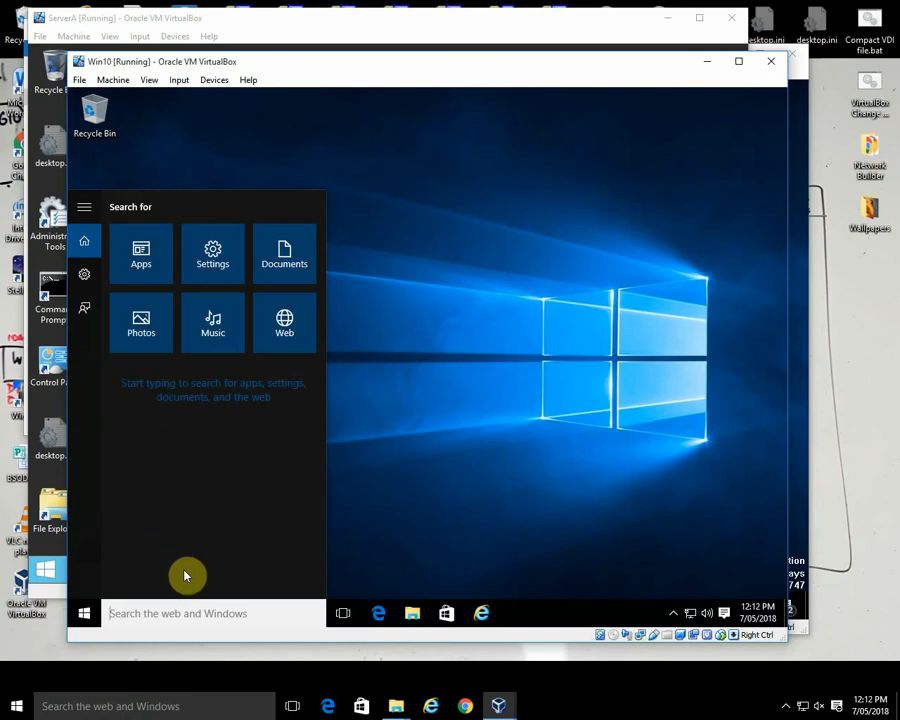
{"action": "type", "text": "cmd"}
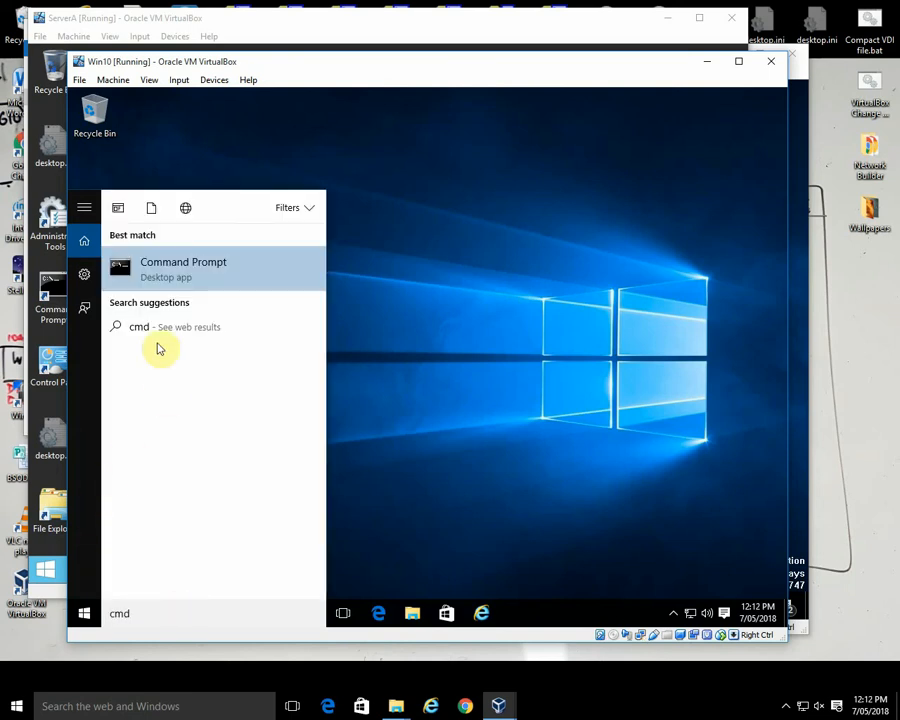
{"action": "right_click", "coordinate": [187, 266]}
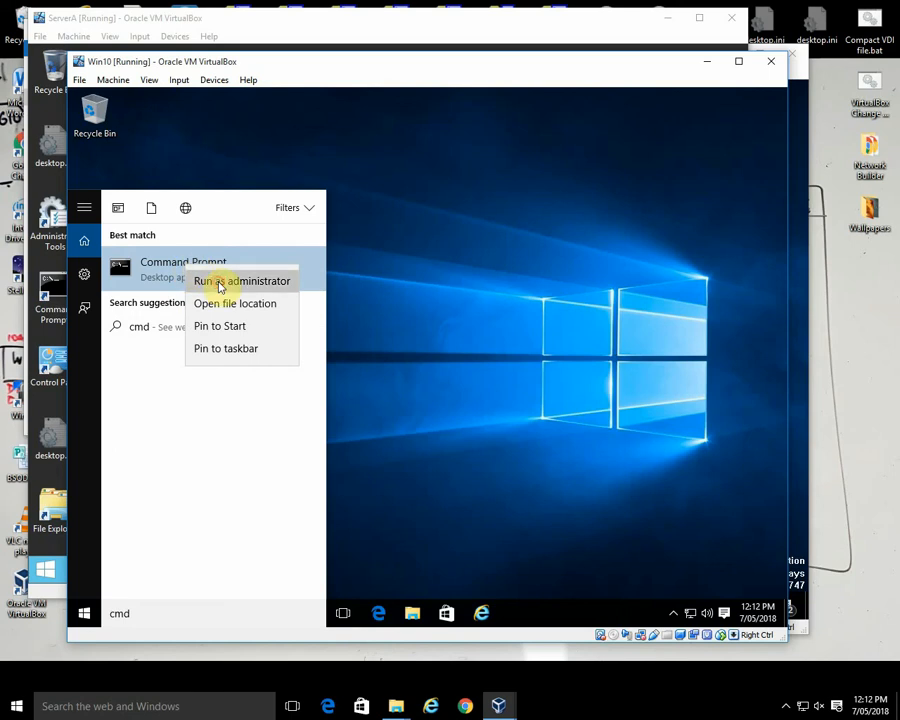
{"action": "left_click", "coordinate": [215, 281]}
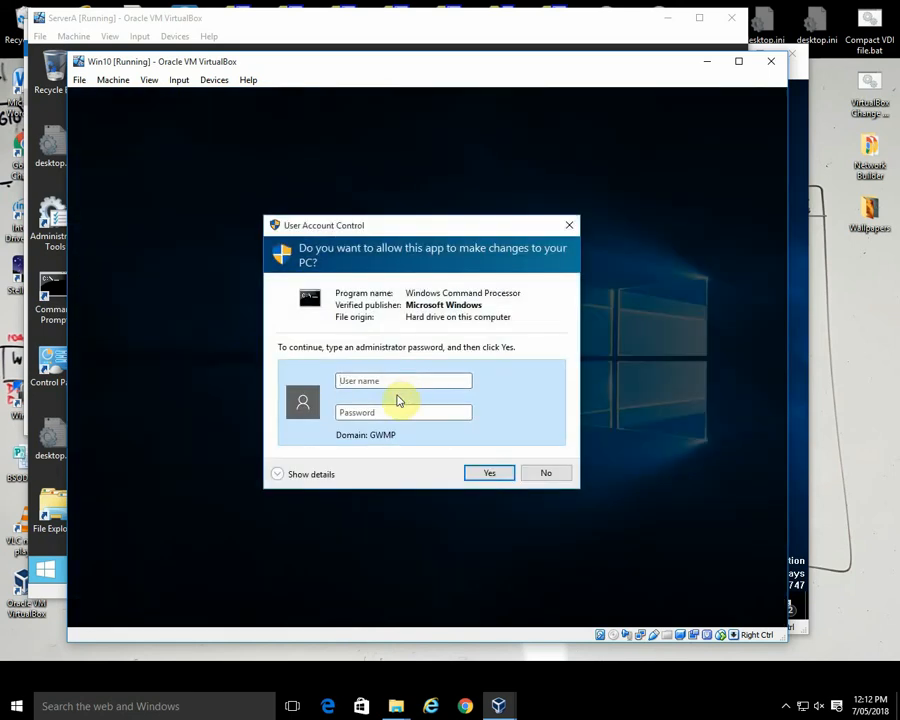
Step: Authorise the elevated Command Prompt with the gwmp\Administrator account and its password
{"action": "type", "text": "gwmp\\Administrator"}
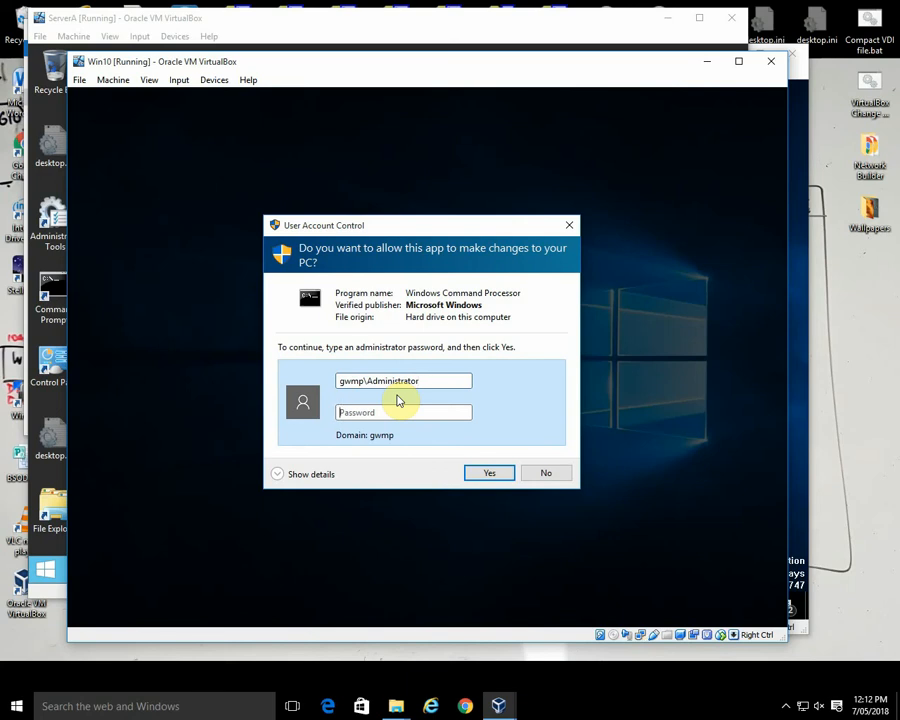
{"action": "type", "text": "••••••"}
{"action": "key", "text": "Return"}
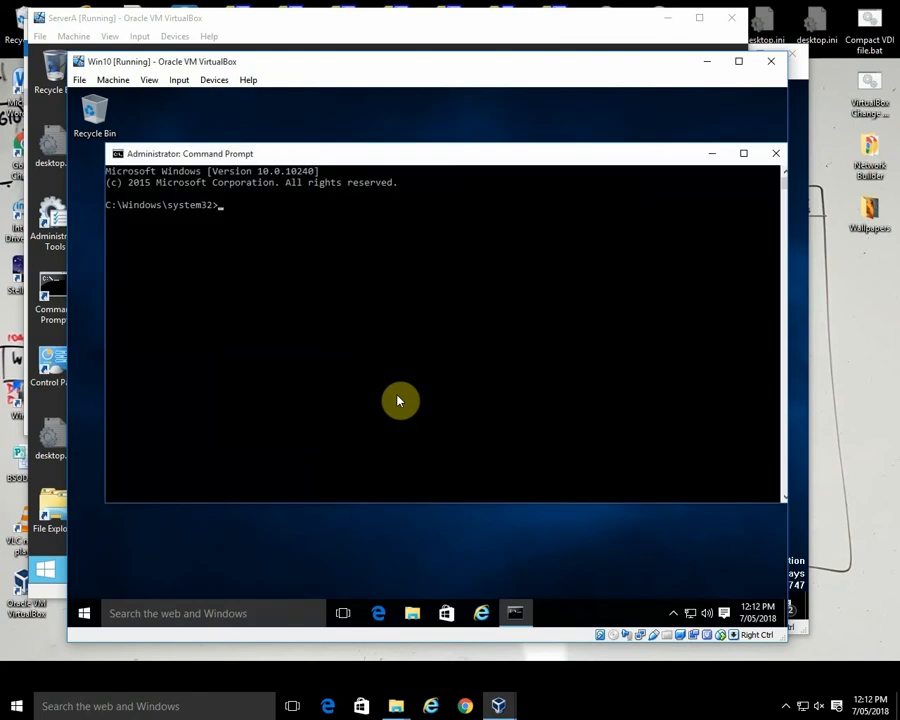
Step: Run gpupdate /force on the Win10 client, wait for it to finish and close the Command Prompt
{"action": "type", "text": "gpupdate /force"}
{"action": "key", "text": "Return"}
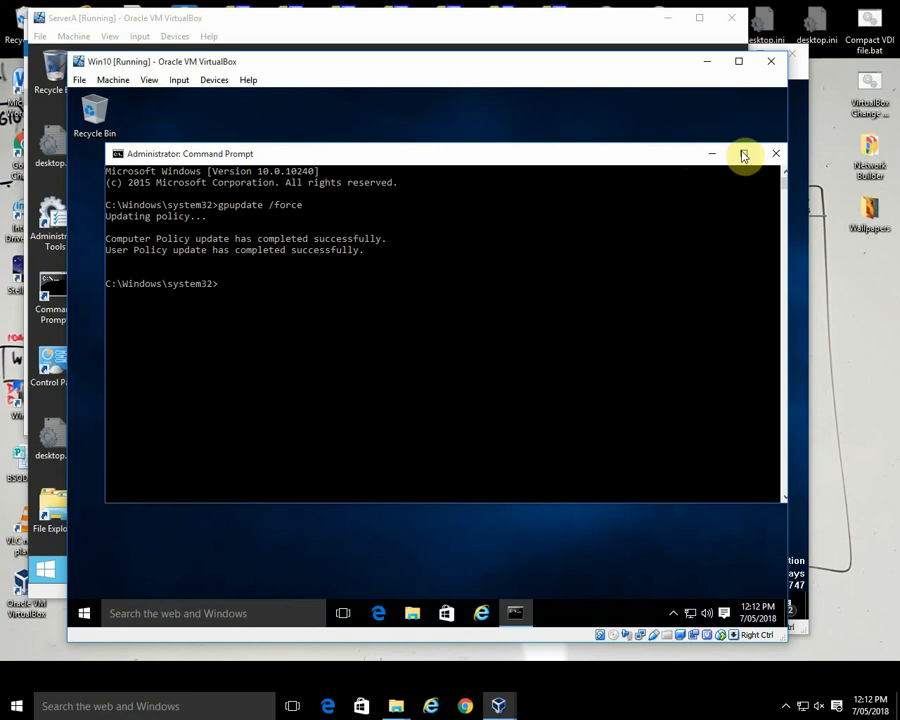
{"action": "left_click", "coordinate": [775, 153]}
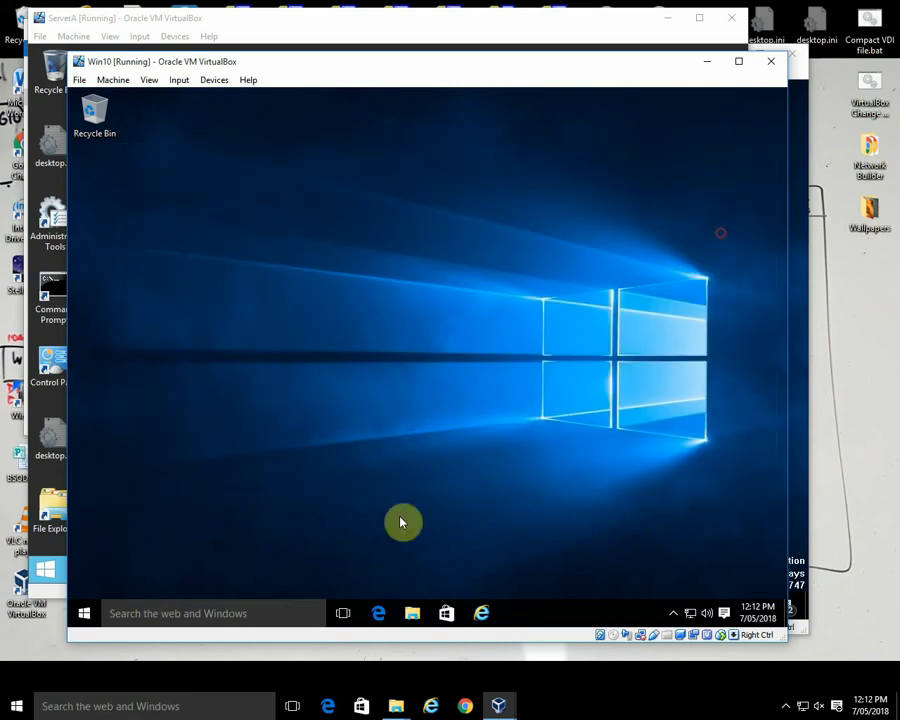
Step: Browse to \\nas in File Explorer, open the Wallpapers share and look through its image files
{"action": "left_click", "coordinate": [412, 612]}
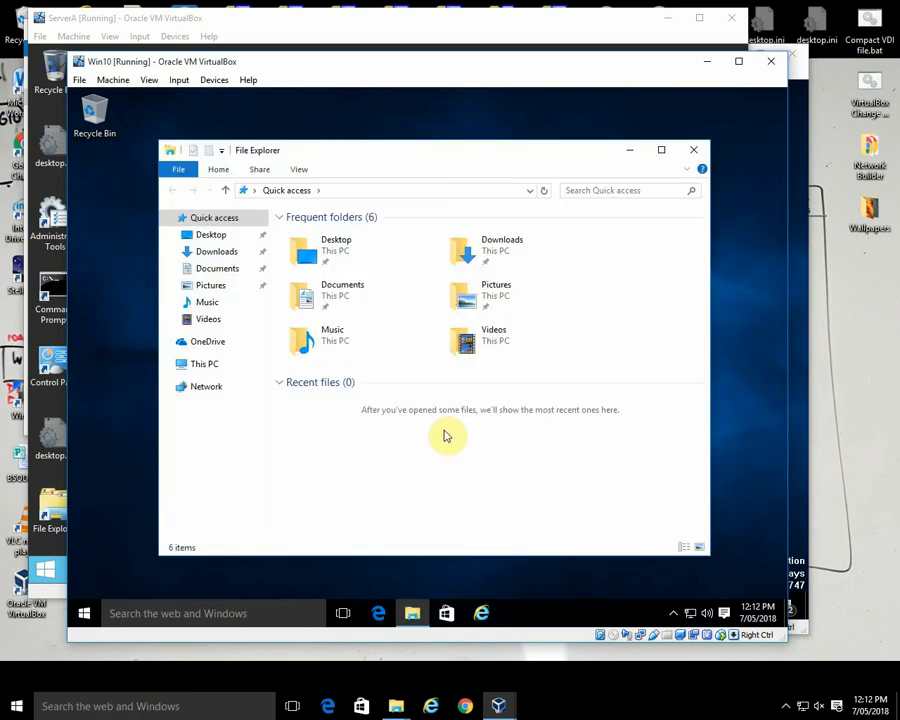
{"action": "left_click", "coordinate": [339, 189]}
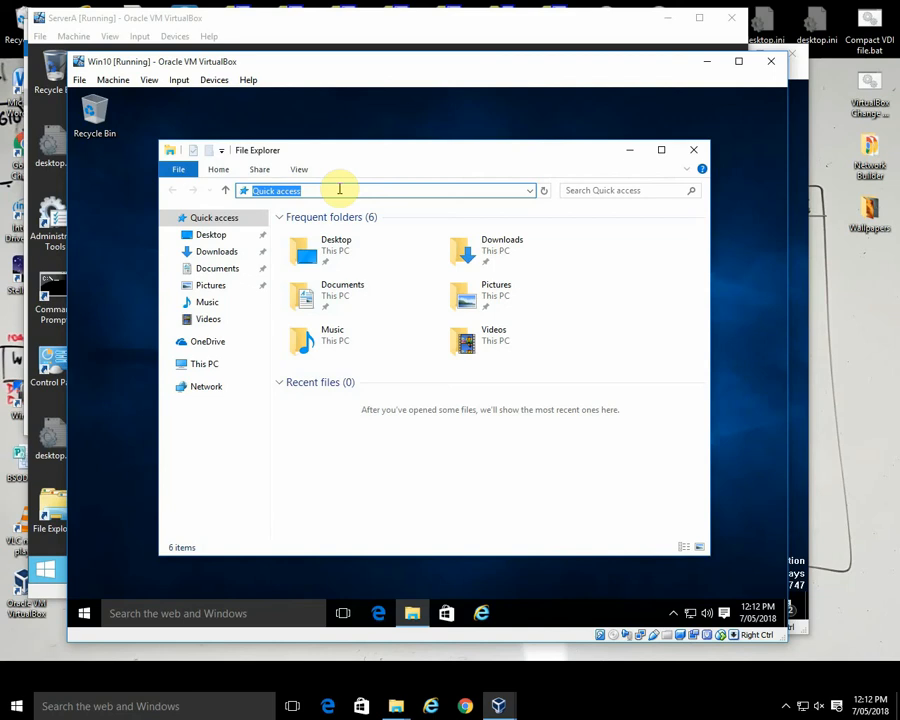
{"action": "type", "text": "\\\\nas"}
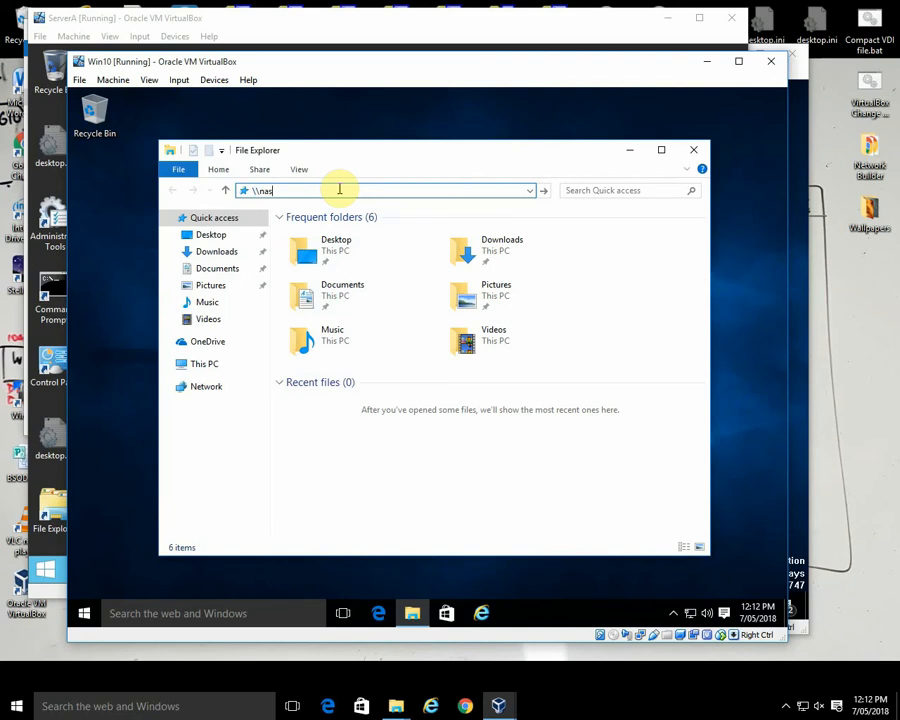
{"action": "key", "text": "Return"}
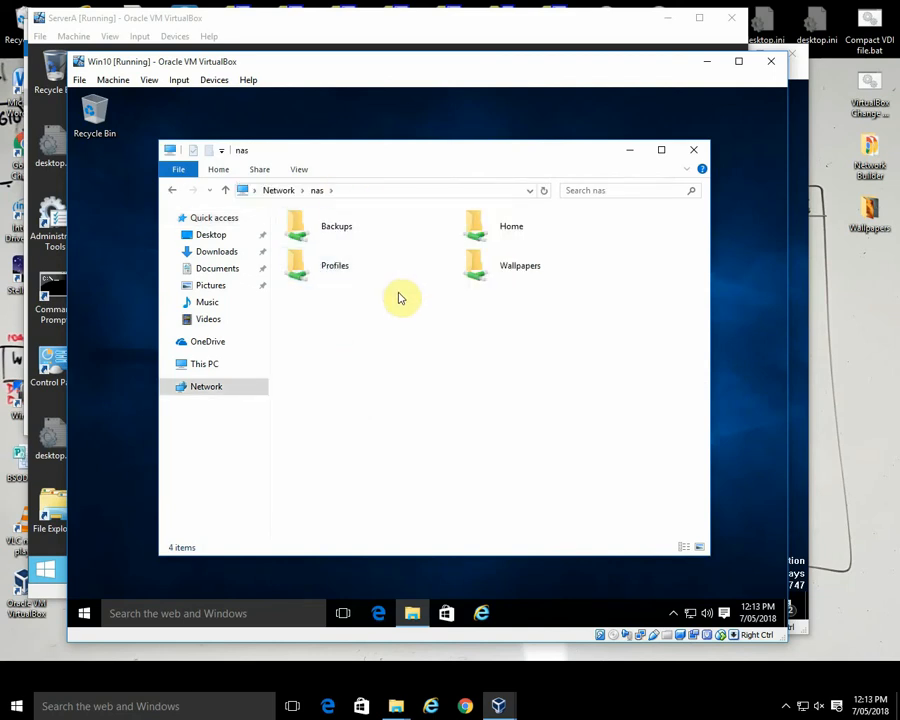
{"action": "left_click", "coordinate": [513, 268]}
{"action": "double_click", "coordinate": [513, 268]}
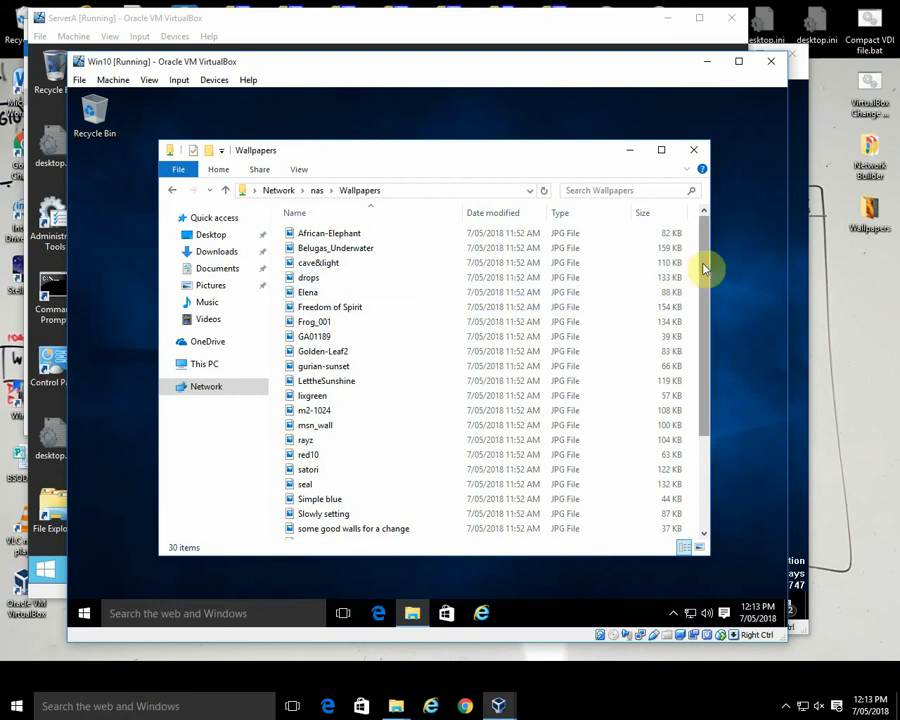
{"action": "left_click_drag", "start_coordinate": [702, 262], "coordinate": [703, 385]}
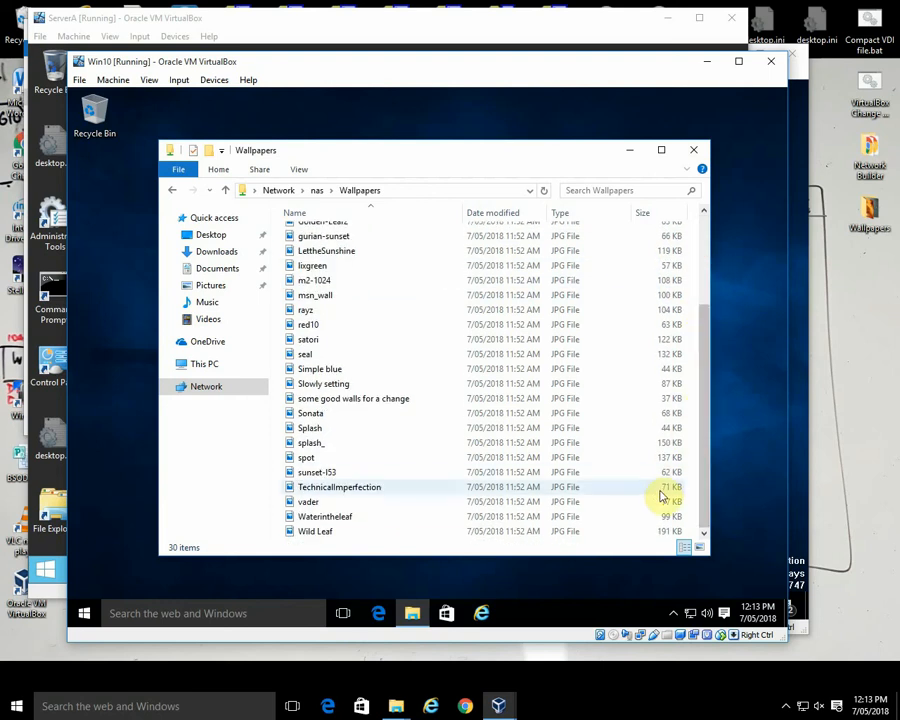
Step: Try to create a new folder in the Wallpapers share to test Doc1's write access, then close File Explorer
{"action": "right_click", "coordinate": [695, 318]}
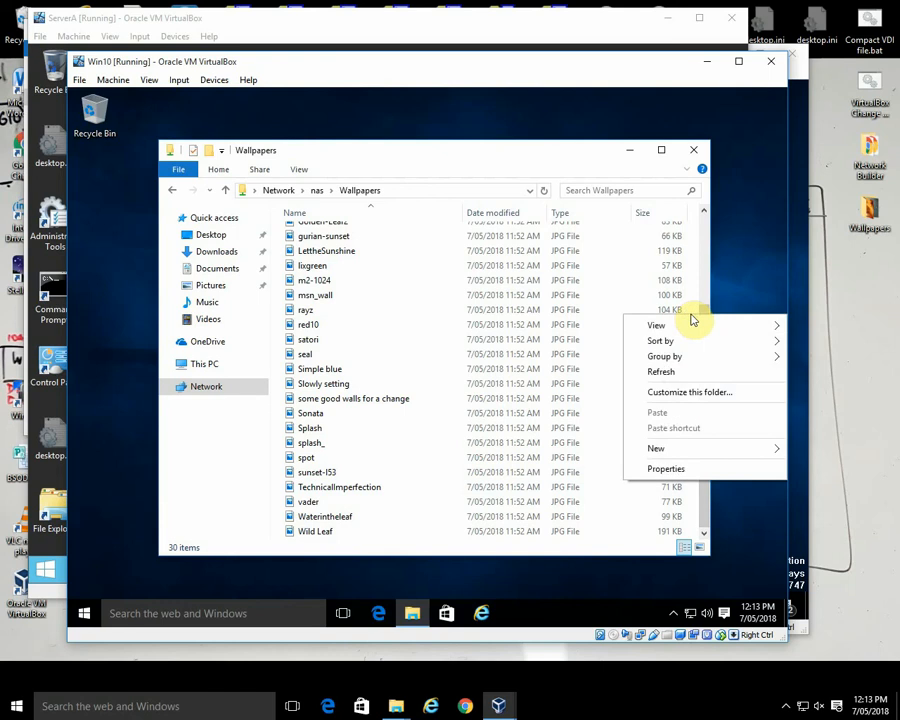
{"action": "mouse_move", "coordinate": [666, 452]}
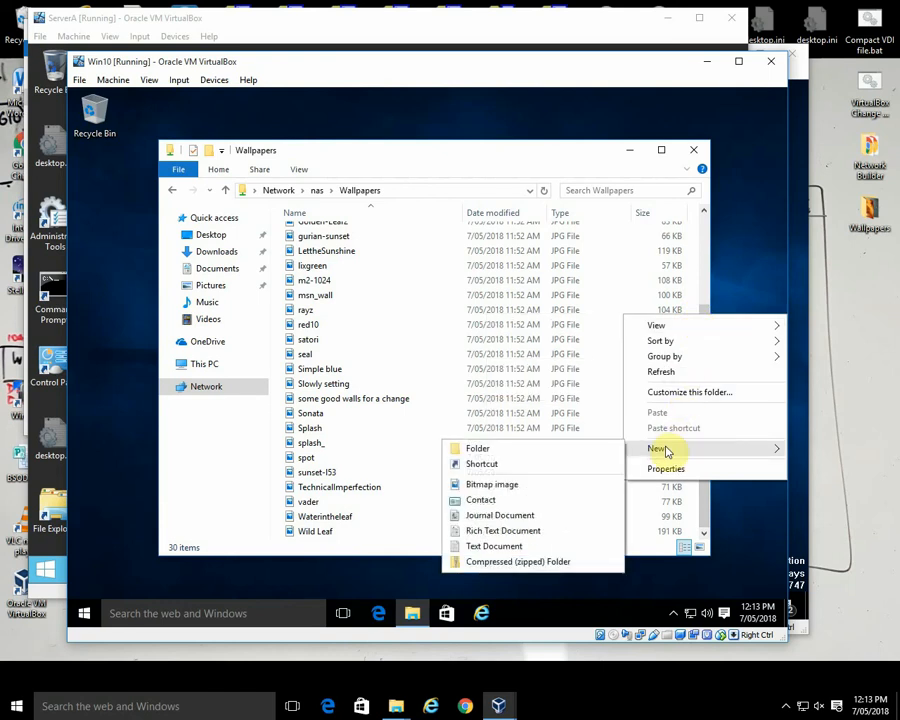
{"action": "left_click", "coordinate": [583, 449]}
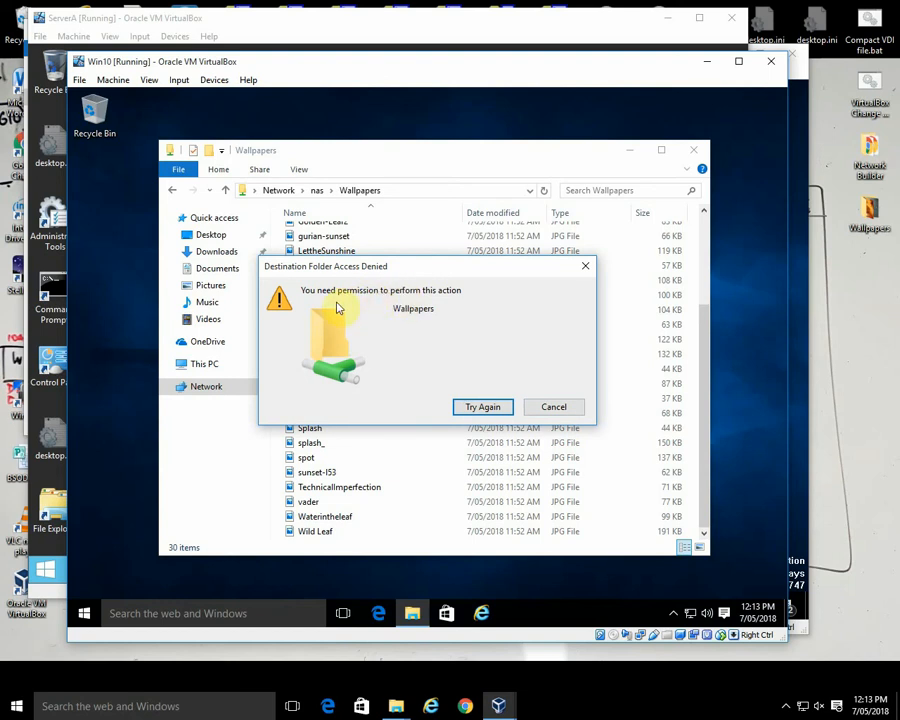
{"action": "left_click", "coordinate": [547, 409]}
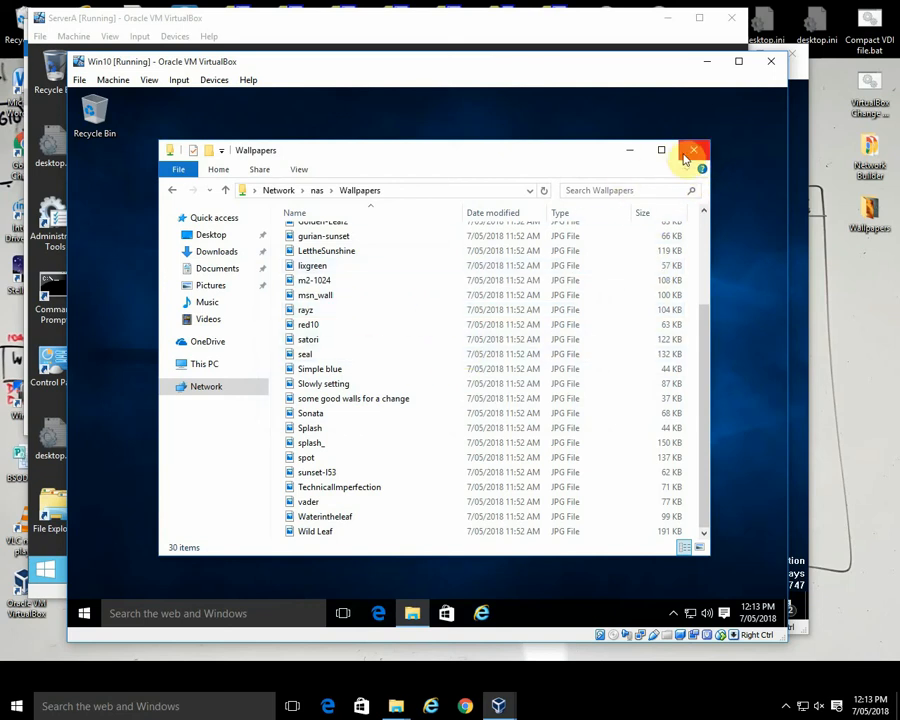
{"action": "left_click", "coordinate": [693, 152]}
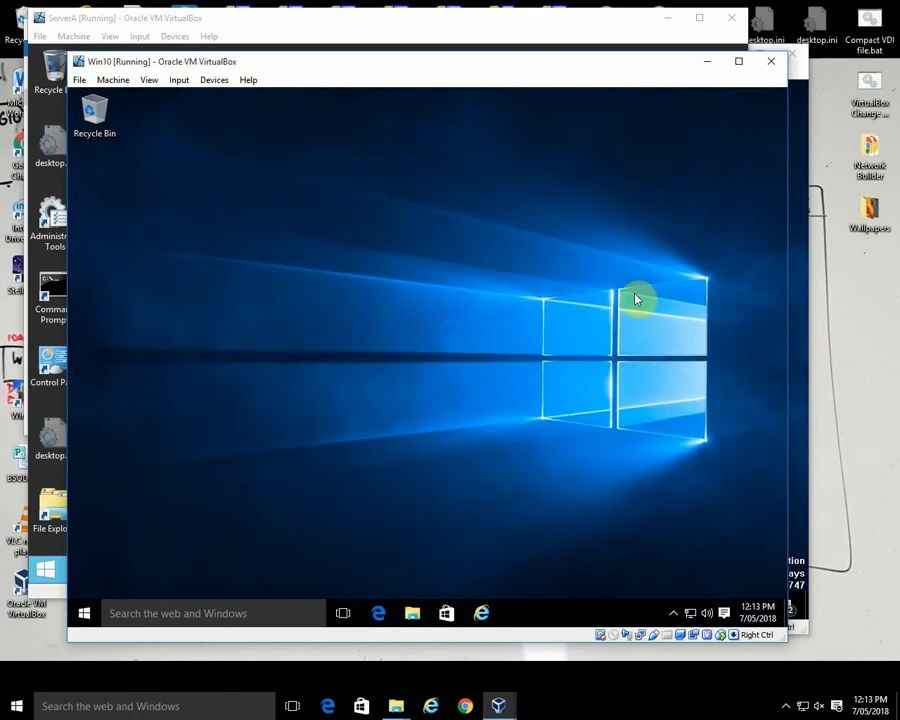
Step: Sign Doc1 out of Win10 and back in with the account password to check the policy wallpaper
{"action": "right_click", "coordinate": [86, 613]}
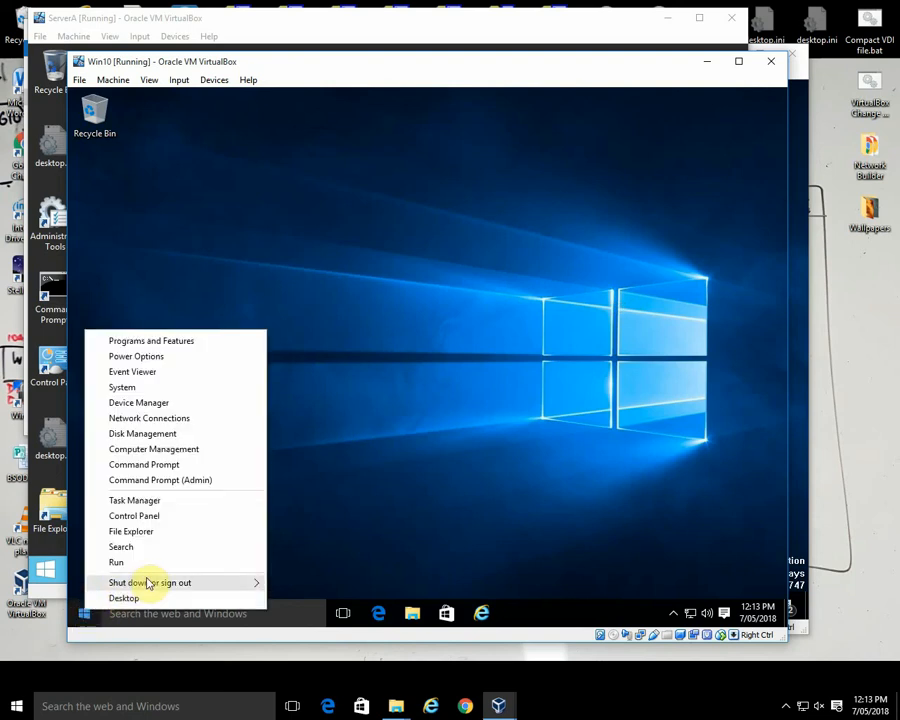
{"action": "mouse_move", "coordinate": [241, 584]}
{"action": "left_click", "coordinate": [297, 580]}
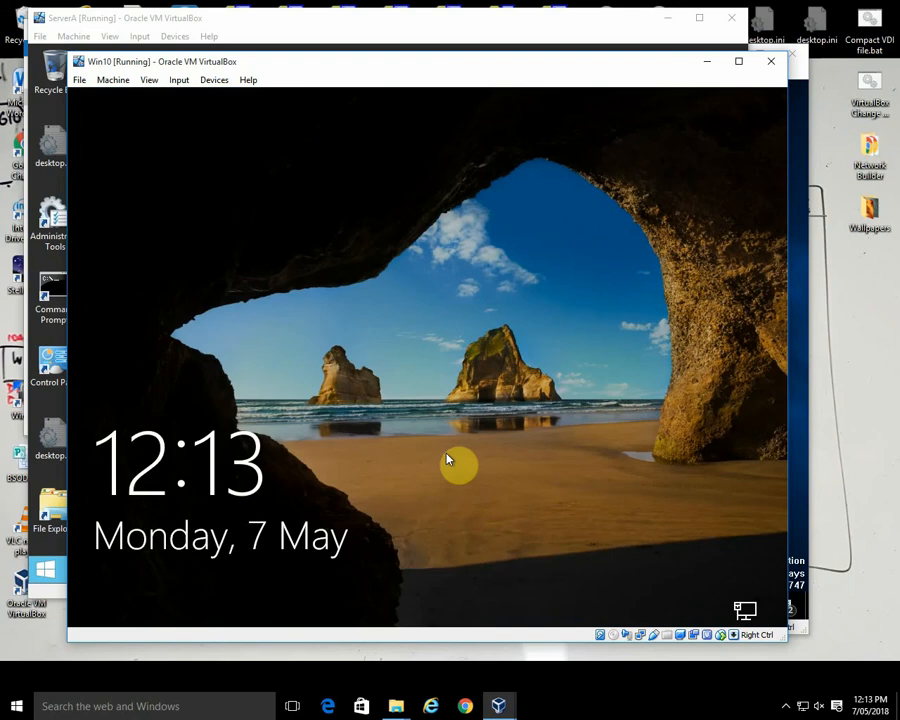
{"action": "left_click", "coordinate": [447, 459]}
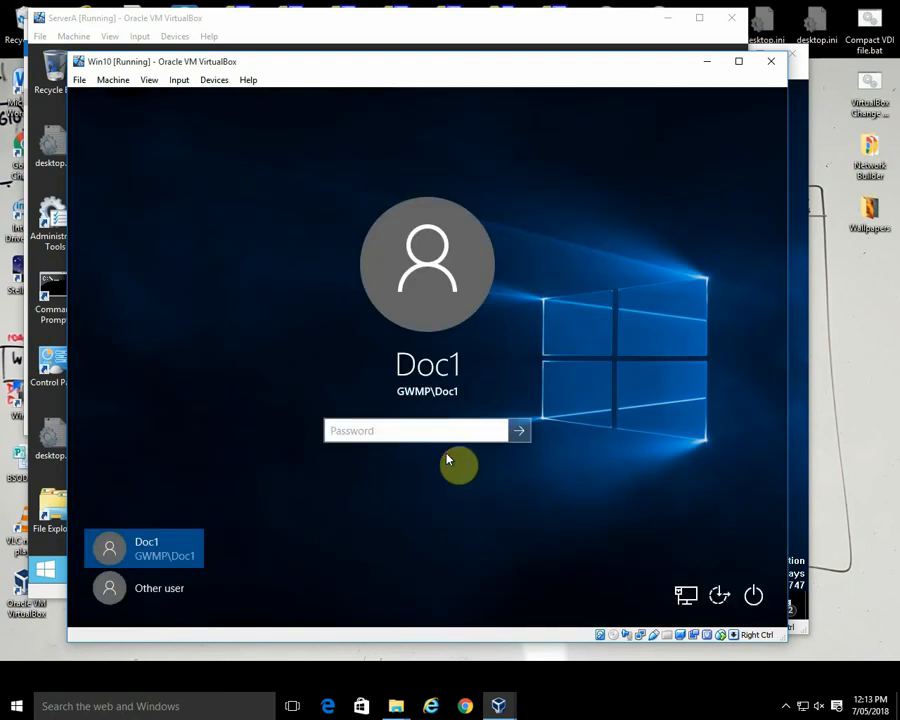
{"action": "type", "text": "•••••••"}
{"action": "key", "text": "Return"}
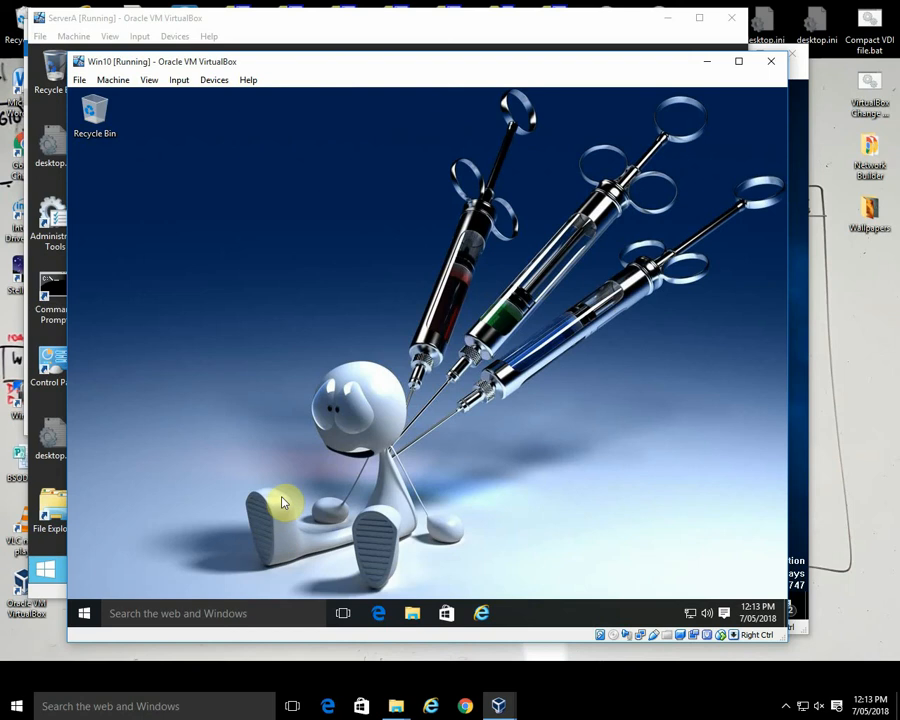
Step: Sign Doc1 out of the Win10 client
{"action": "left_click", "coordinate": [85, 614]}
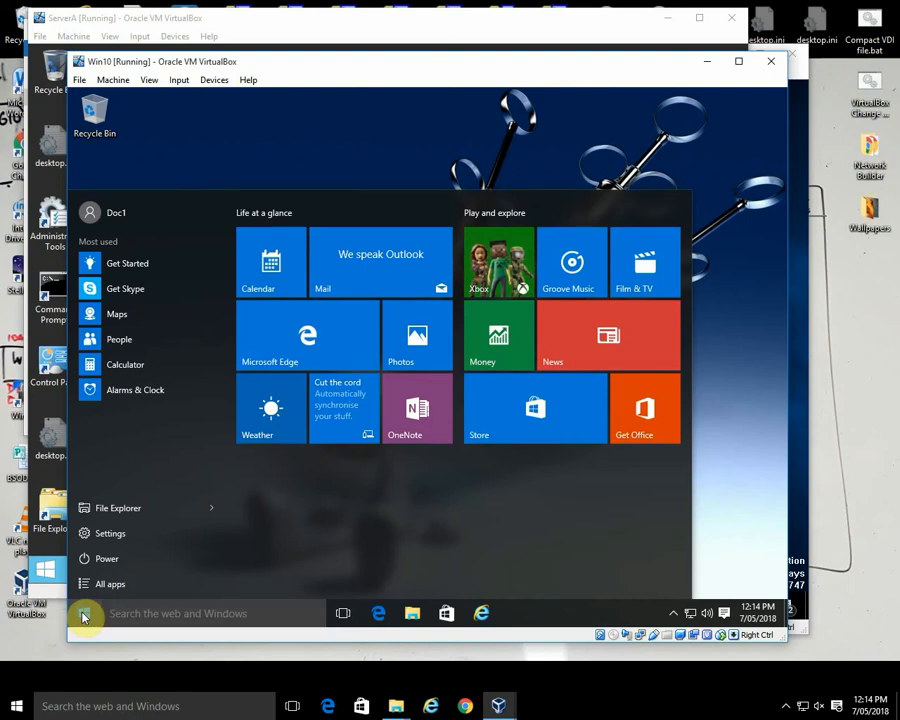
{"action": "right_click", "coordinate": [84, 614]}
{"action": "mouse_move", "coordinate": [183, 585]}
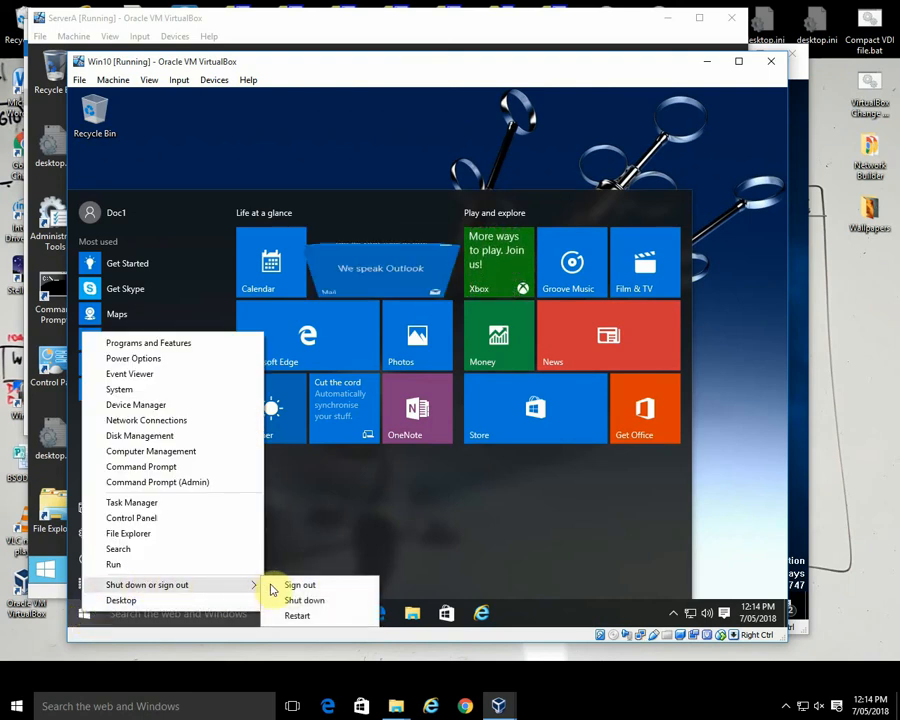
{"action": "left_click", "coordinate": [293, 584]}
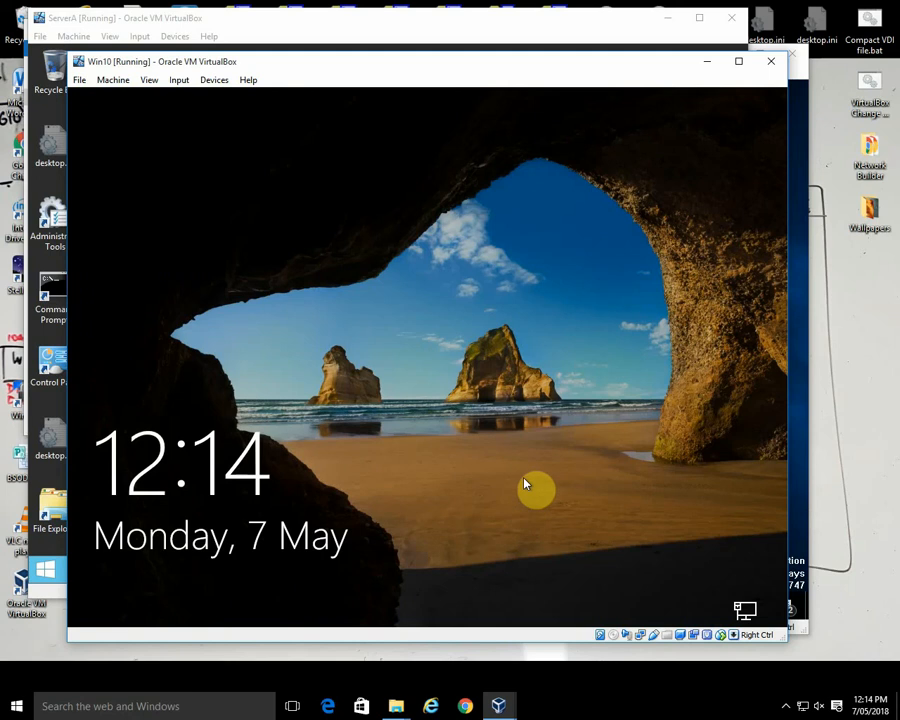
Step: Sign in to the GWMP domain on Win10 as another user, Doc2, entering the account password, to check the policy wallpaper
{"action": "left_click", "coordinate": [526, 478]}
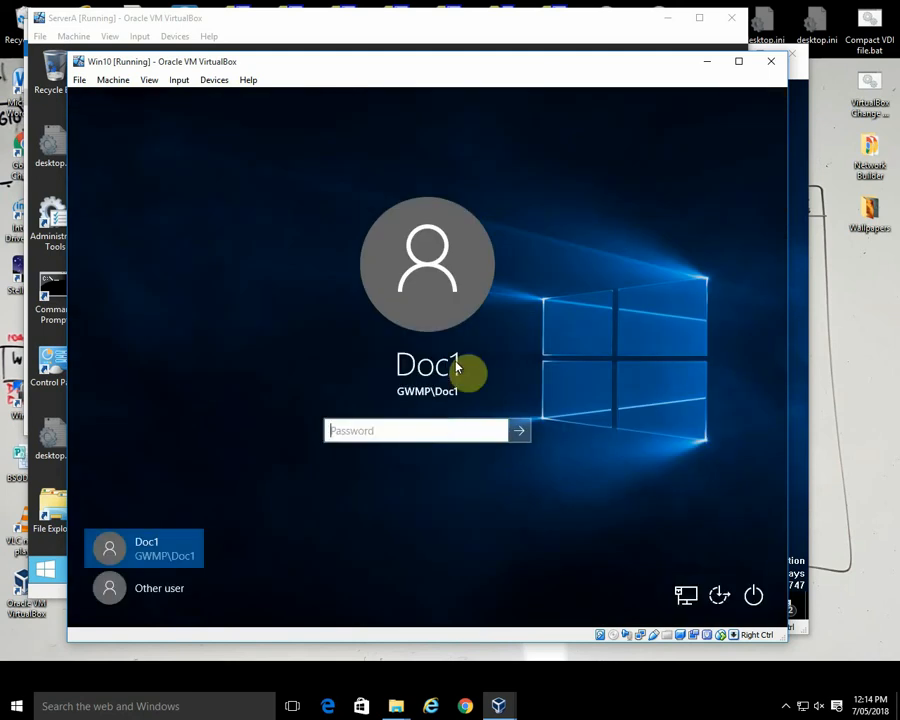
{"action": "left_click", "coordinate": [165, 588]}
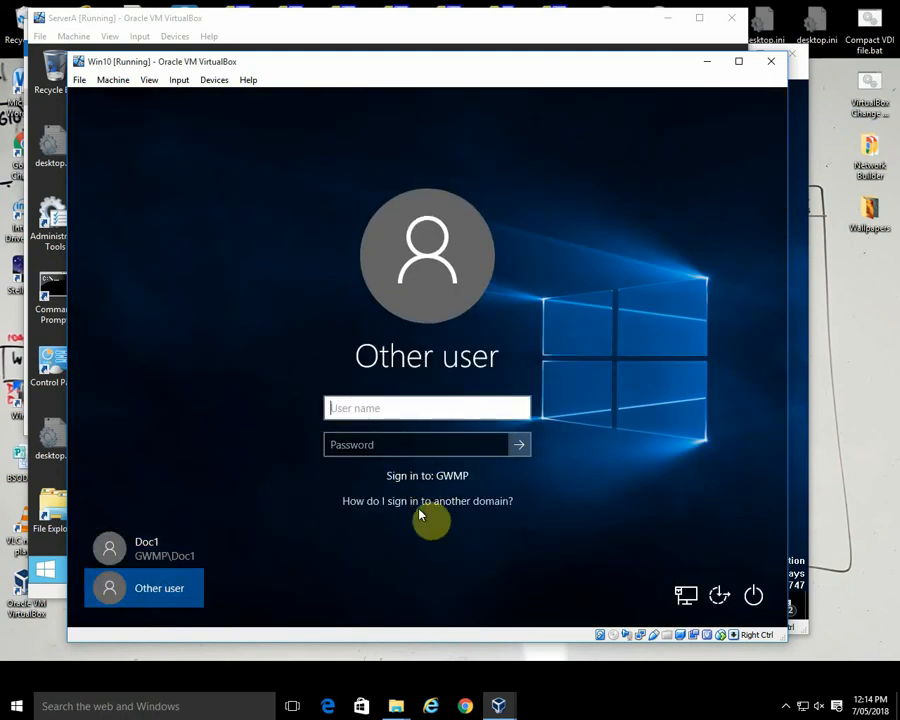
{"action": "type", "text": "Doc2"}
{"action": "left_click", "coordinate": [444, 444]}
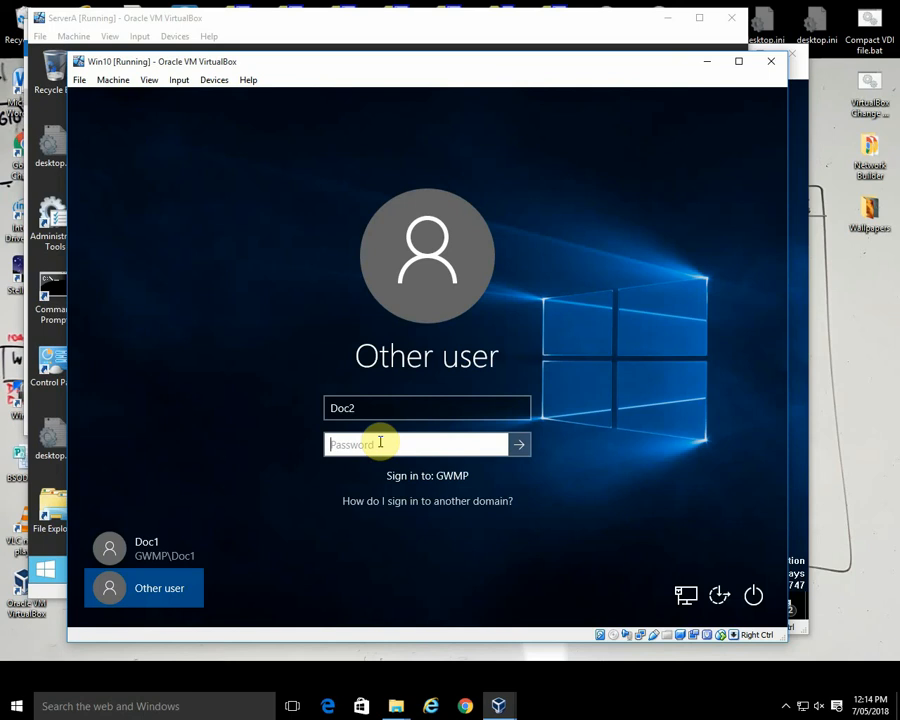
{"action": "type", "text": "********"}
{"action": "key", "text": "Return"}
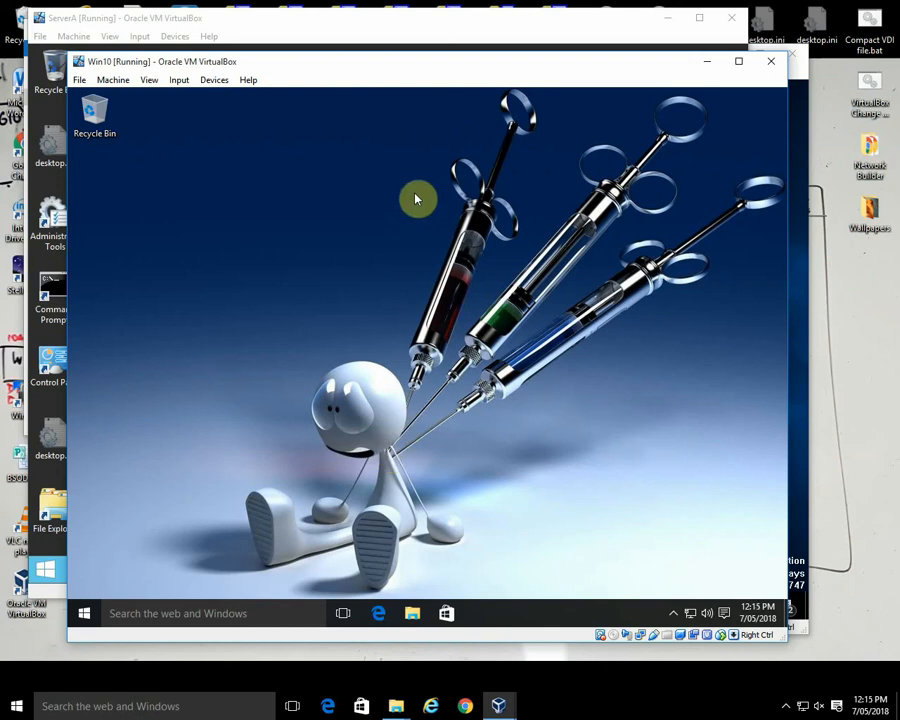
Step: Switch to the ServerA and NAS virtual machines and look through the NAS machine's optical drive options
{"action": "left_click", "coordinate": [536, 32]}
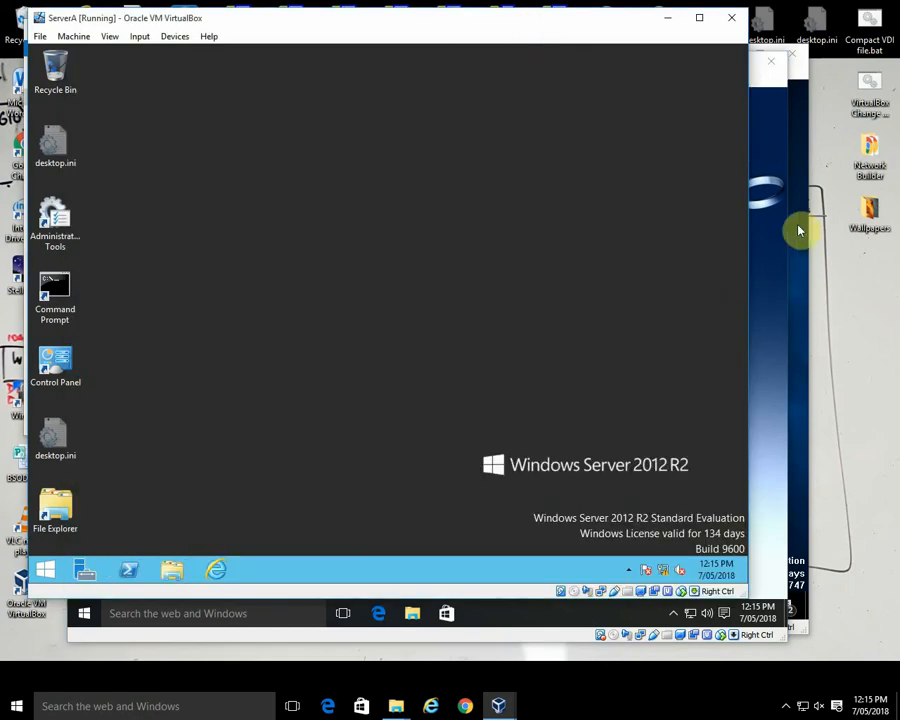
{"action": "left_click", "coordinate": [802, 485]}
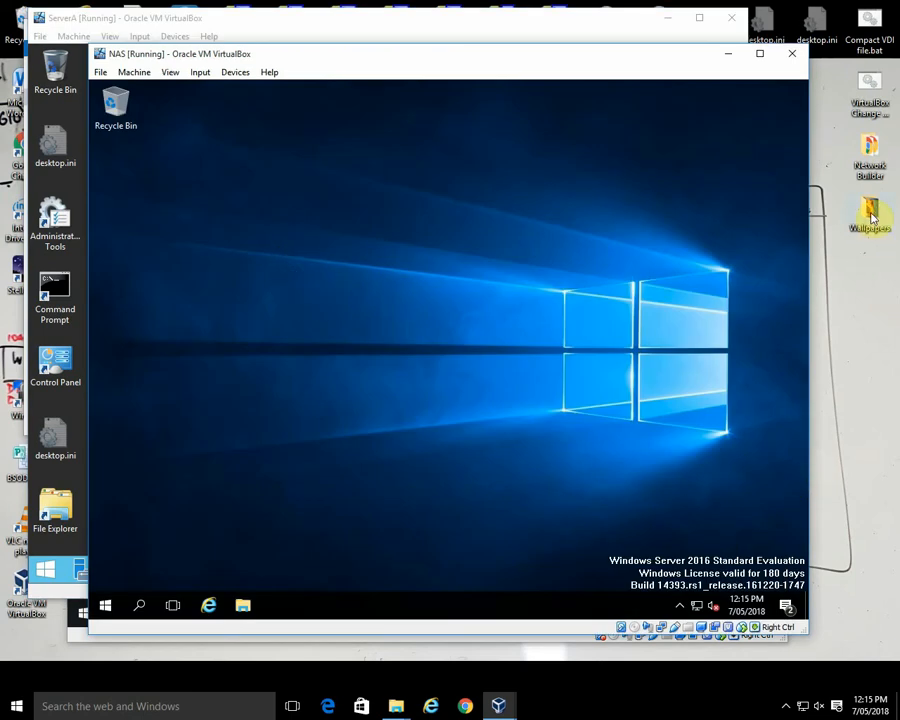
{"action": "left_click", "coordinate": [234, 74]}
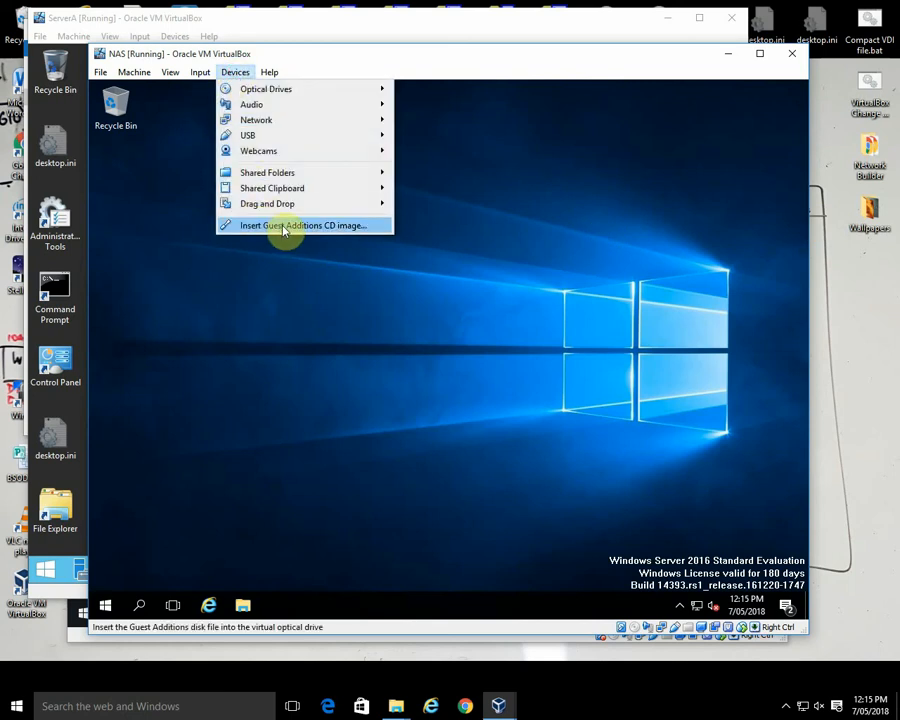
{"action": "mouse_move", "coordinate": [257, 92]}
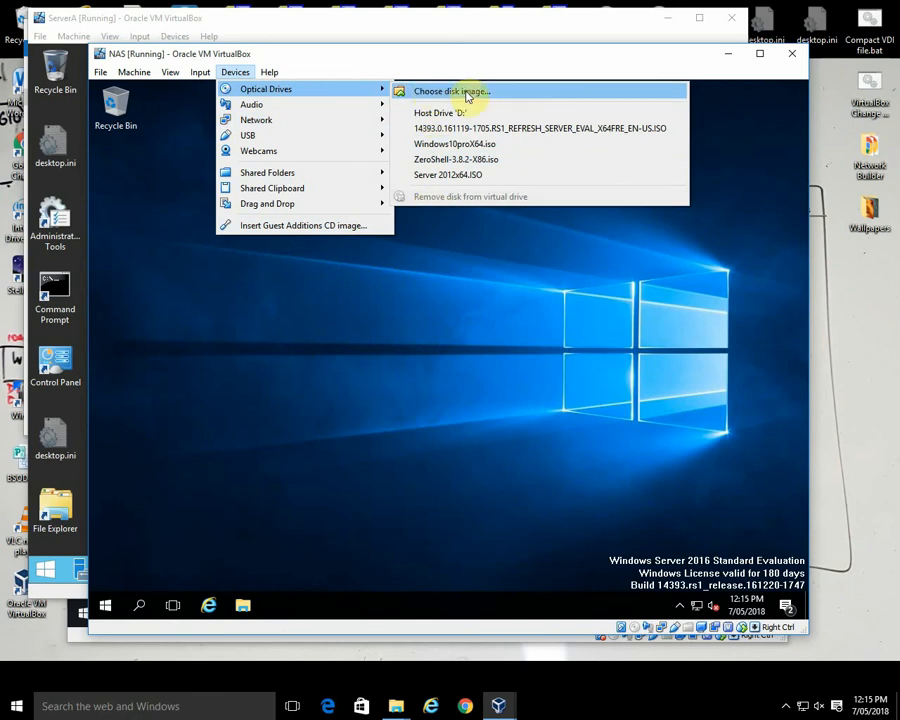
{"action": "left_click", "coordinate": [343, 64]}
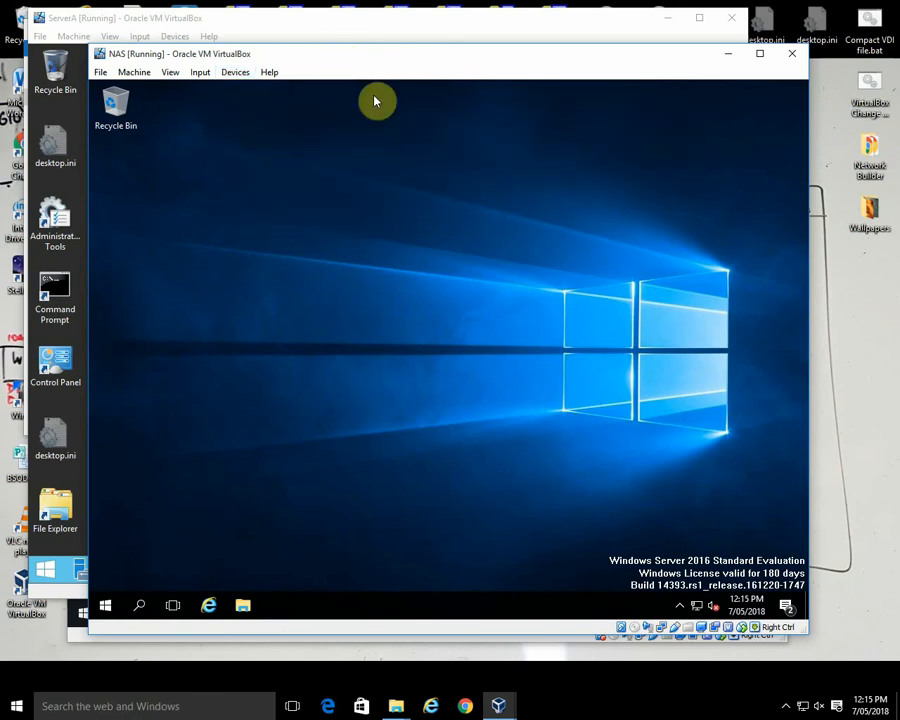
{"action": "left_click", "coordinate": [860, 488]}
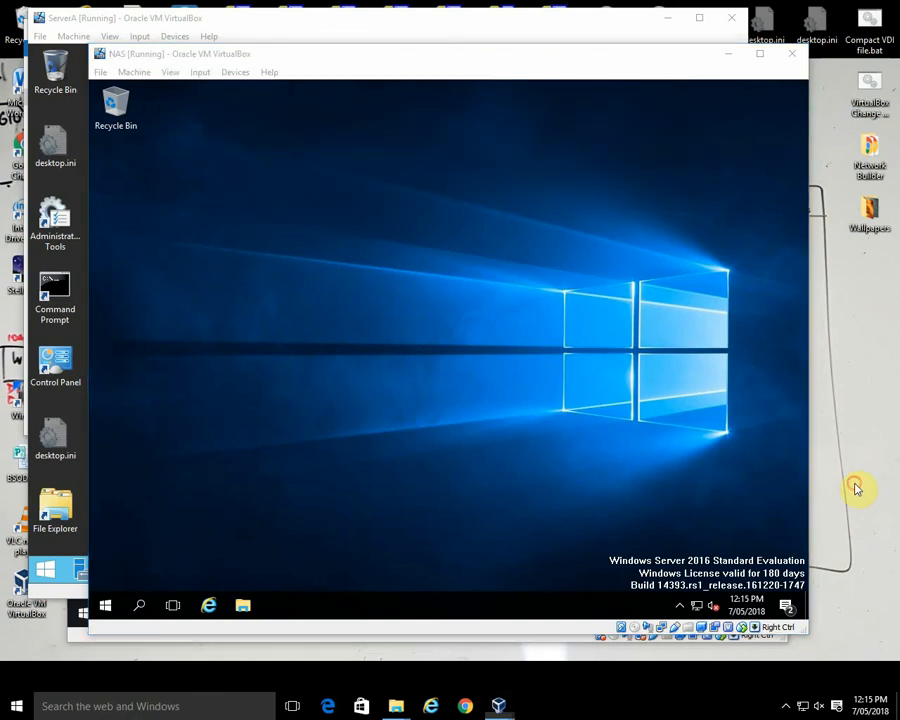